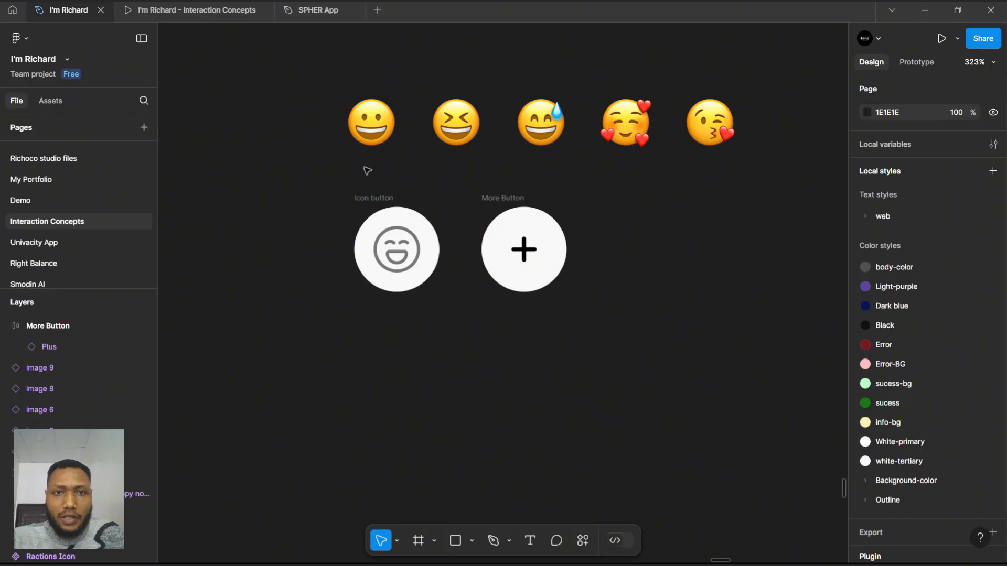
{"action": "scroll", "coordinate": [366, 169], "scroll_direction": "down", "scroll_amount": 1}
{"action": "left_click", "coordinate": [367, 184]}
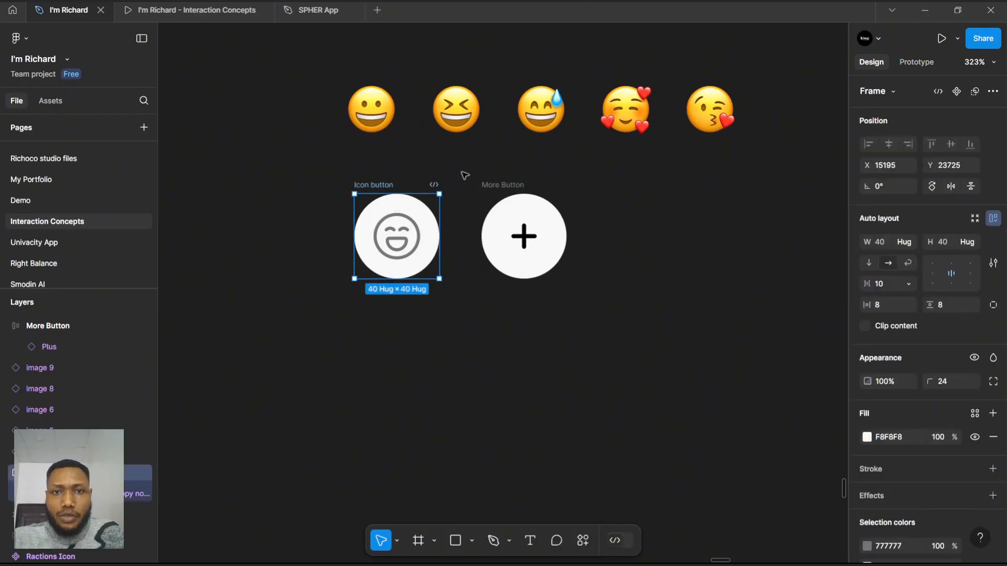
{"action": "left_click", "coordinate": [464, 175]}
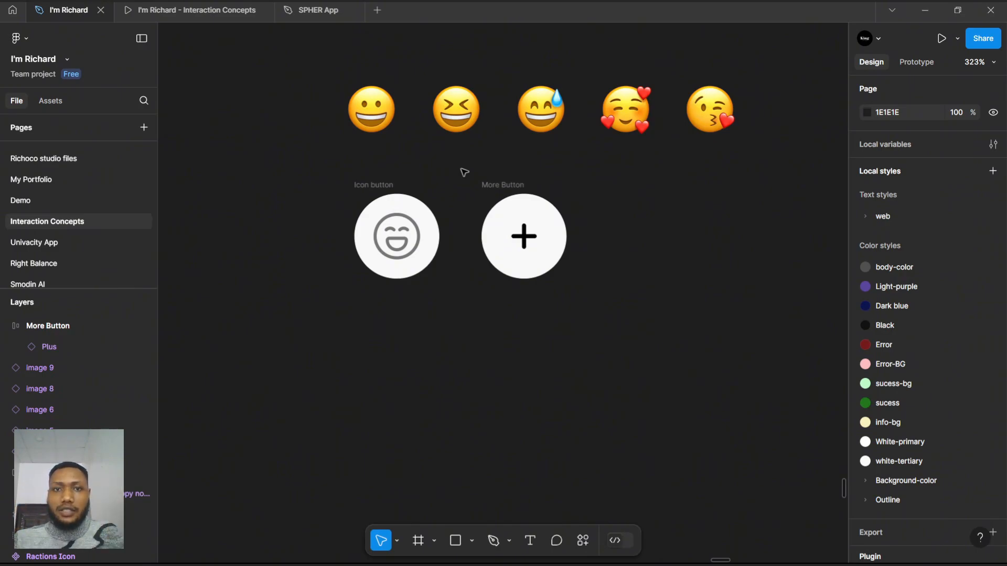
- Move the Icon button and More Button frames together straight down, leaving open space beneath the emoji row
{"action": "left_click", "coordinate": [392, 195]}
{"action": "left_click", "coordinate": [499, 190], "text": "shift"}
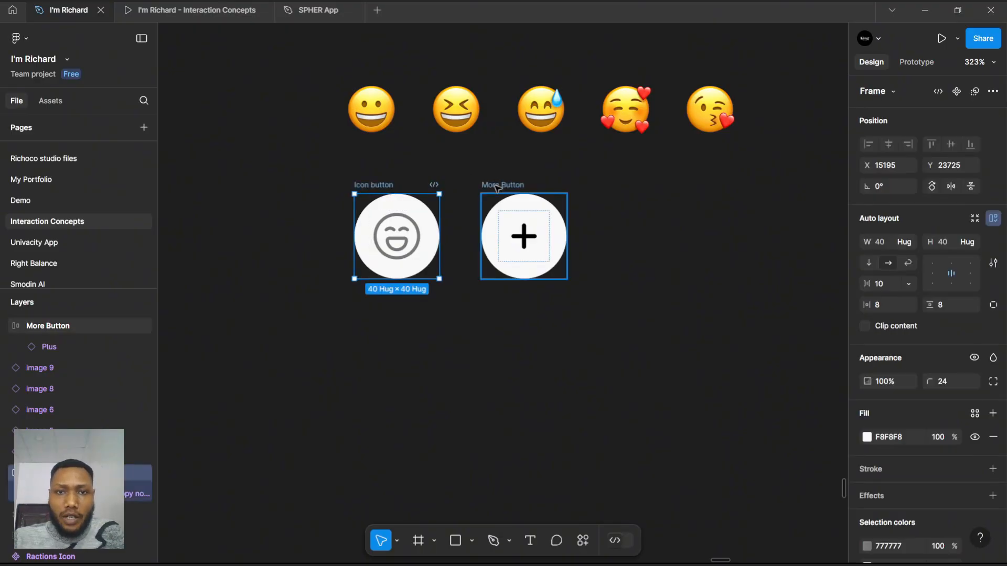
{"action": "left_click_drag", "start_coordinate": [394, 227], "coordinate": [367, 460]}
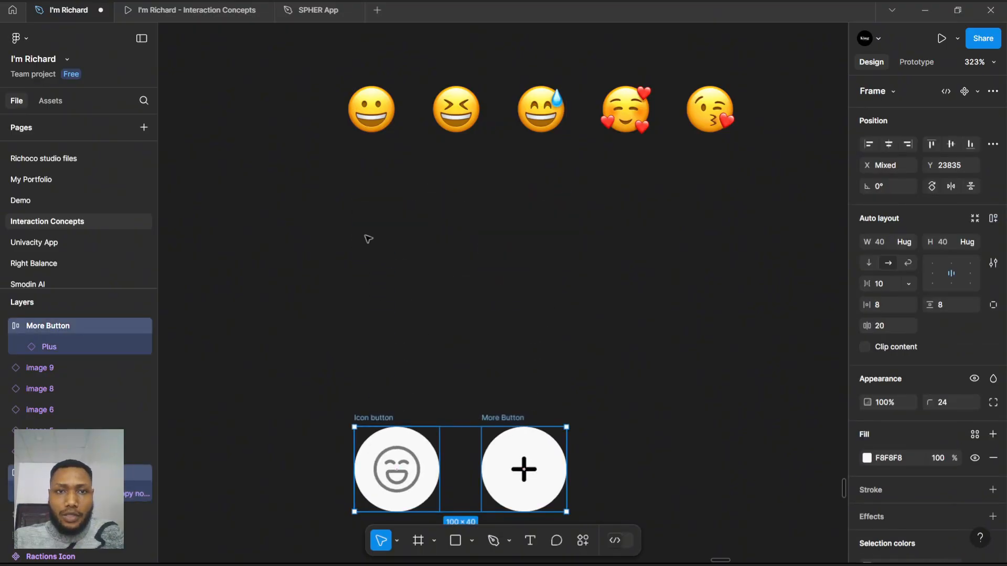
{"action": "left_click", "coordinate": [367, 236]}
- Place a copy of the grinning emoji in the empty space directly below the emoji row
{"action": "left_click", "coordinate": [374, 115]}
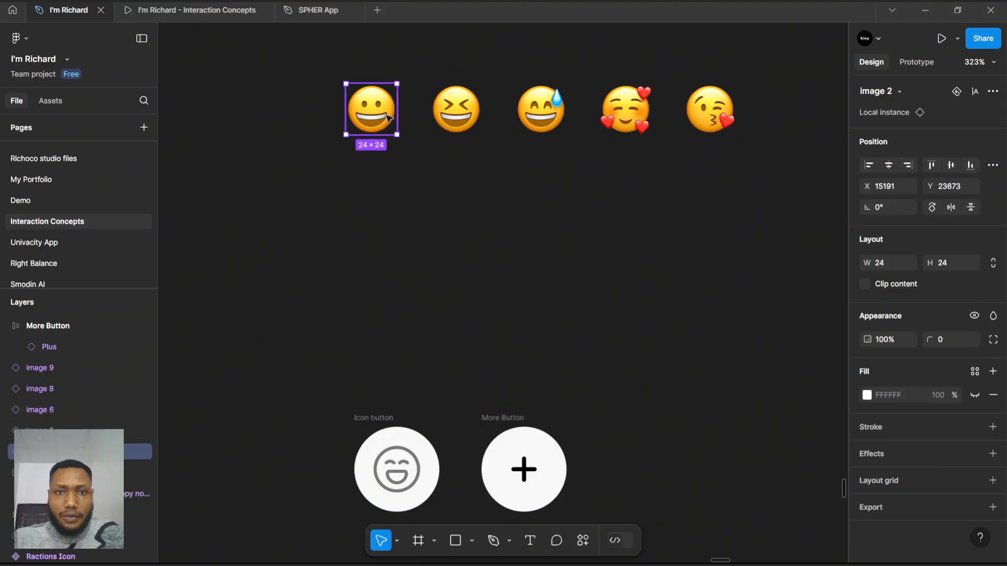
{"action": "left_click_drag", "start_coordinate": [375, 112], "coordinate": [371, 252]}
{"action": "scroll", "coordinate": [327, 283], "scroll_direction": "up", "scroll_amount": 5}
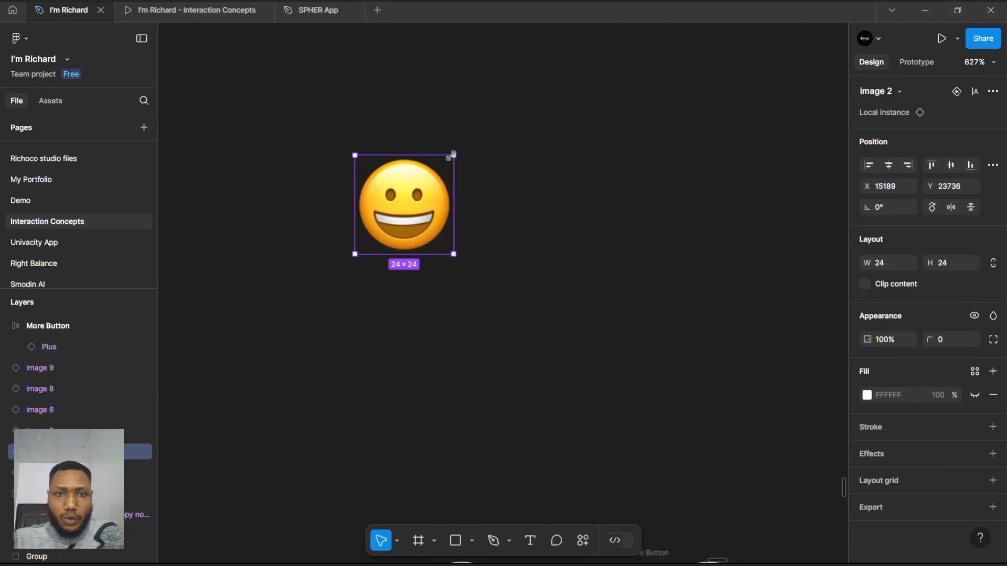
{"action": "left_click", "coordinate": [499, 158]}
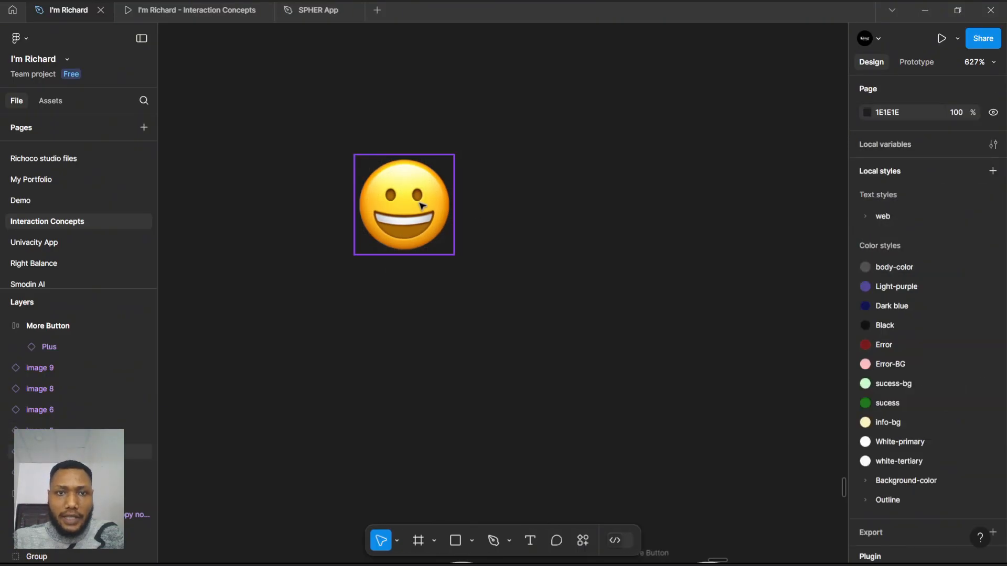
- Wrap the copied emoji in an auto layout frame with 8 horizontal and vertical padding and a corner radius of 24
{"action": "left_click", "coordinate": [421, 207]}
{"action": "key", "text": "shift+a"}
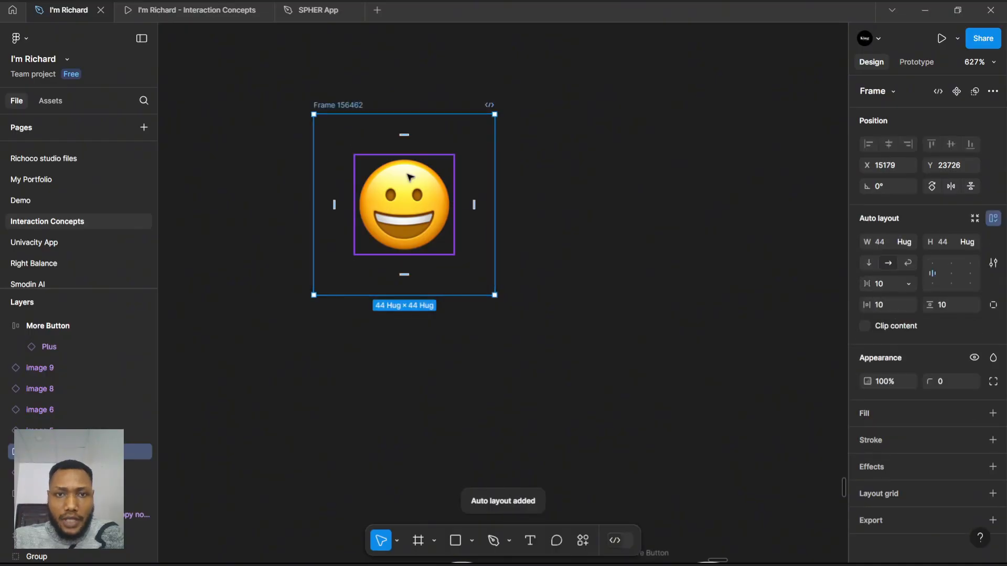
{"action": "left_click", "coordinate": [881, 309]}
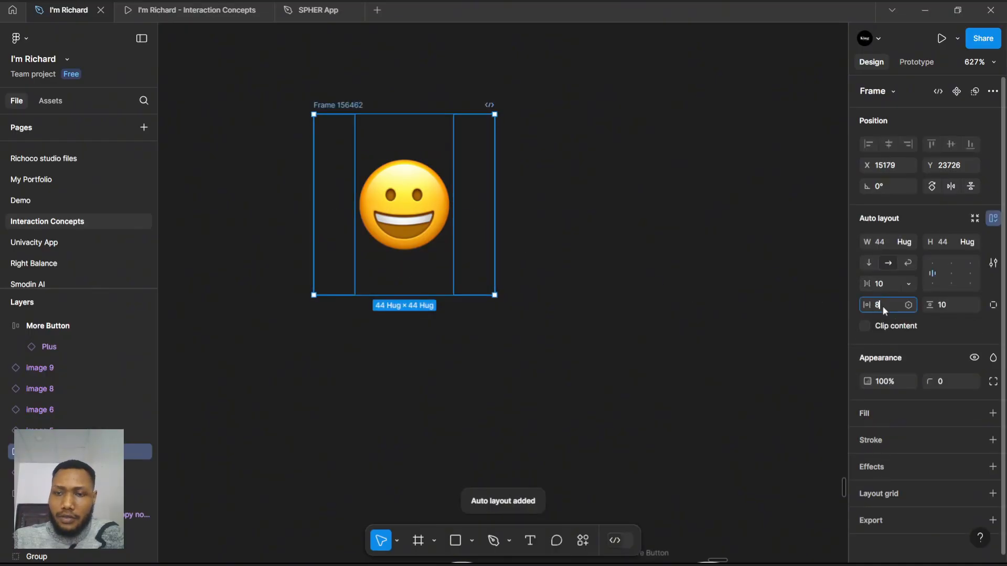
{"action": "type", "text": "8"}
{"action": "left_click", "coordinate": [947, 306]}
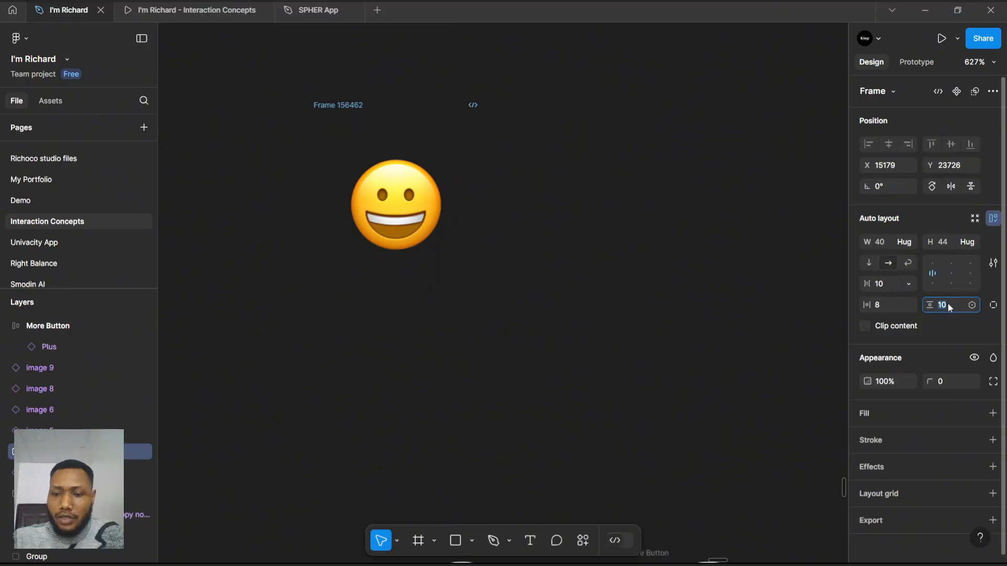
{"action": "type", "text": "8"}
{"action": "key", "text": "Return"}
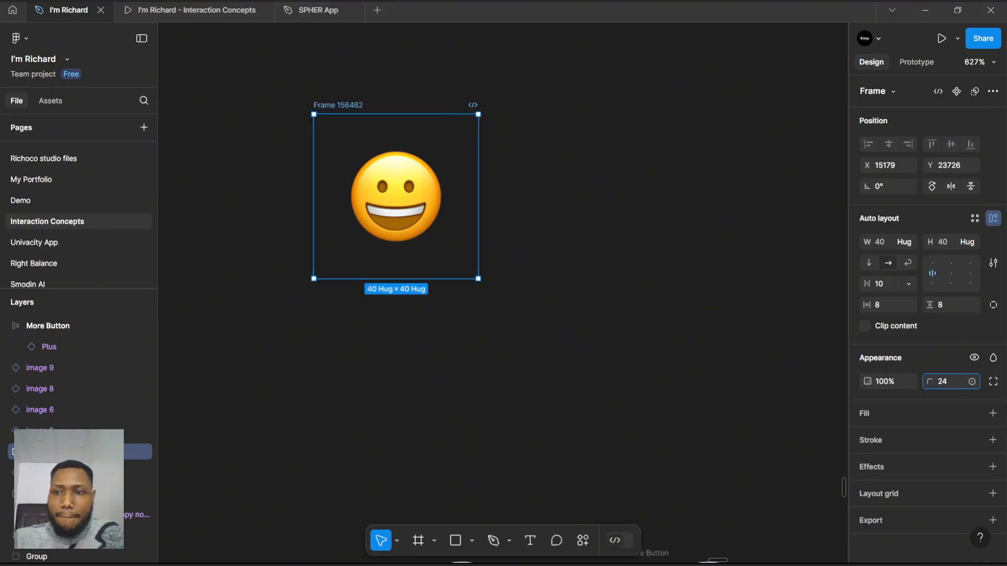
- Set the corner smoothing of the emoji's frame to about 63%
{"action": "left_click", "coordinate": [994, 383]}
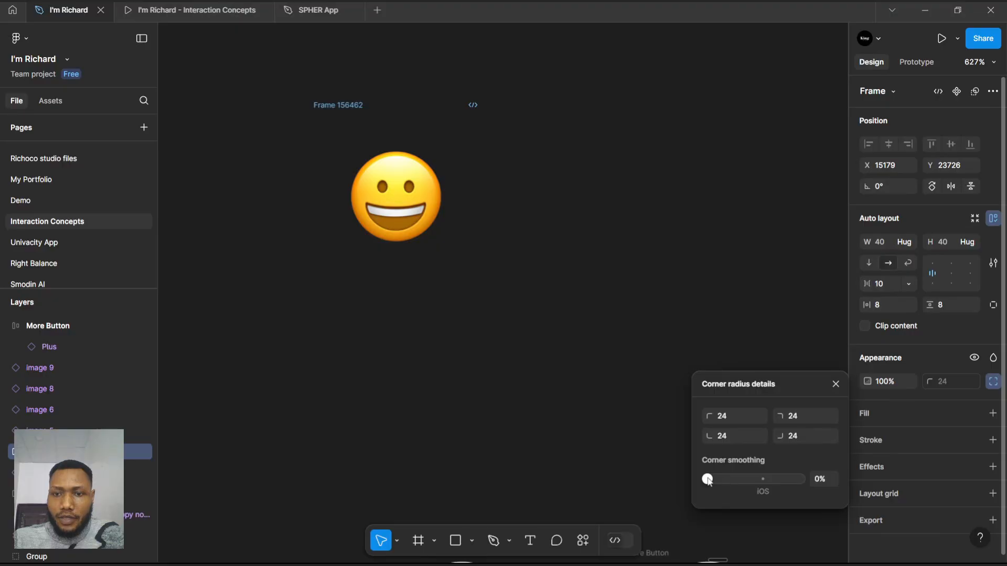
{"action": "left_click_drag", "start_coordinate": [707, 479], "coordinate": [765, 480]}
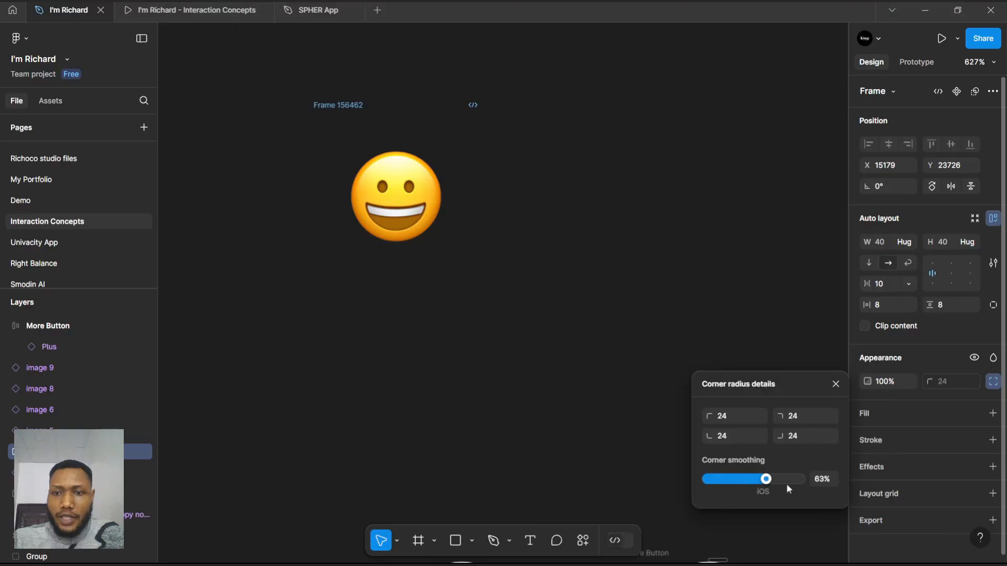
{"action": "left_click", "coordinate": [569, 173]}
- Add an EEEEEE fill to the emoji's auto layout frame
{"action": "left_click", "coordinate": [343, 113]}
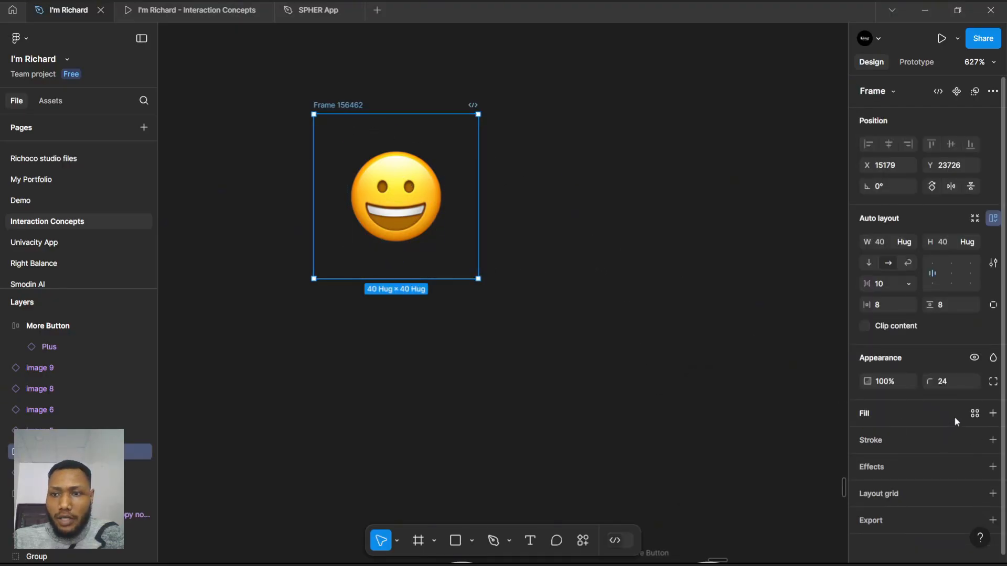
{"action": "left_click", "coordinate": [993, 414]}
{"action": "left_click", "coordinate": [896, 437]}
{"action": "type", "text": "ee"}
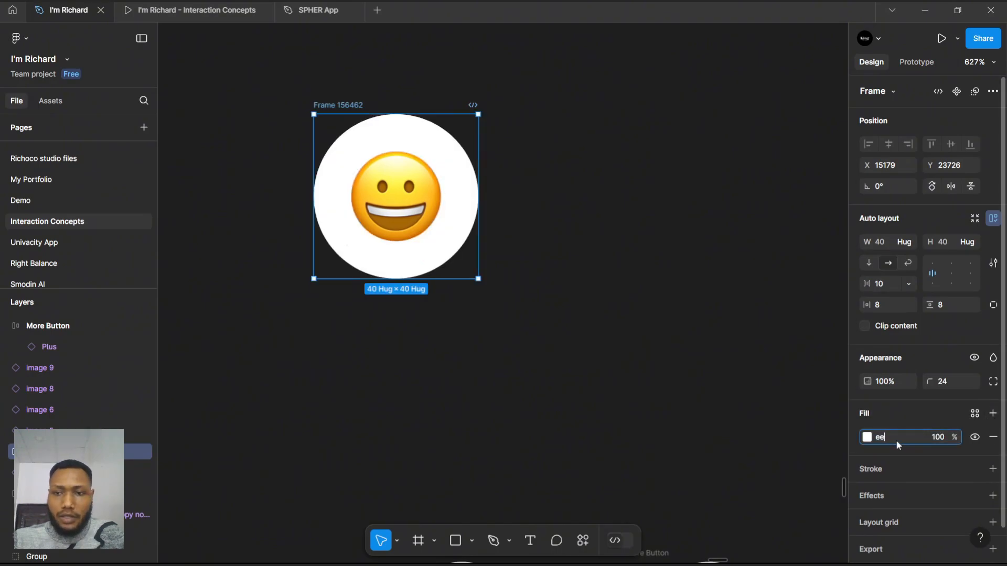
{"action": "type", "text": "e"}
{"action": "key", "text": "Return"}
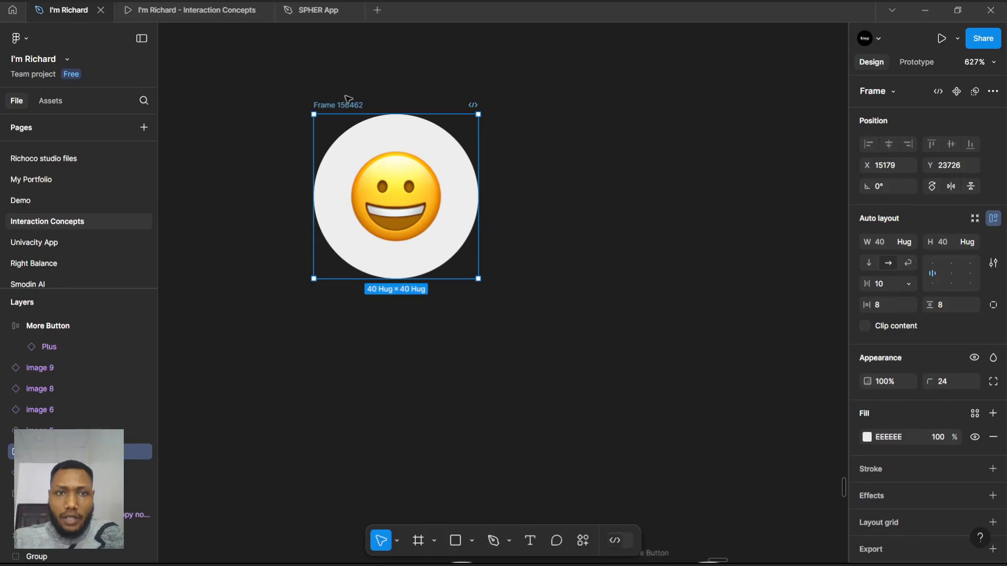
- Duplicate the filled emoji frame beside itself and remove the fill from the original frame
{"action": "left_click_drag", "start_coordinate": [372, 108], "coordinate": [584, 124]}
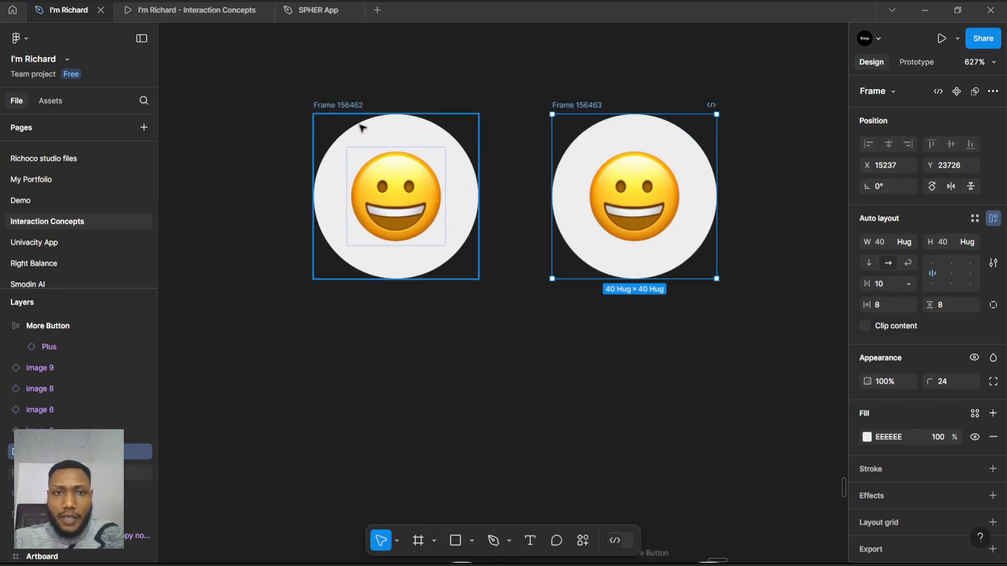
{"action": "left_click", "coordinate": [348, 105]}
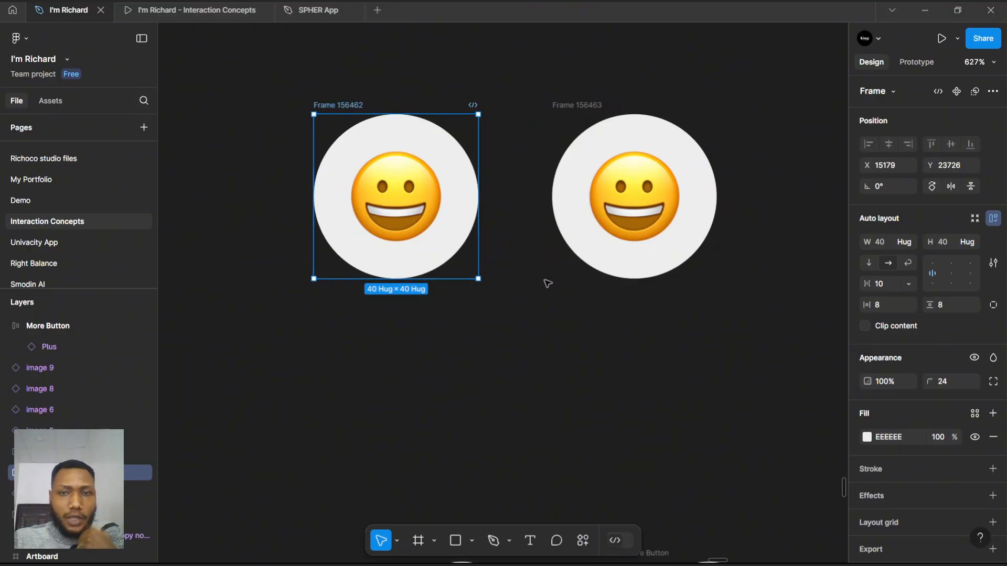
{"action": "left_click", "coordinate": [993, 436]}
- Rename the emoji frame without a fill as Default
{"action": "double_click", "coordinate": [336, 104]}
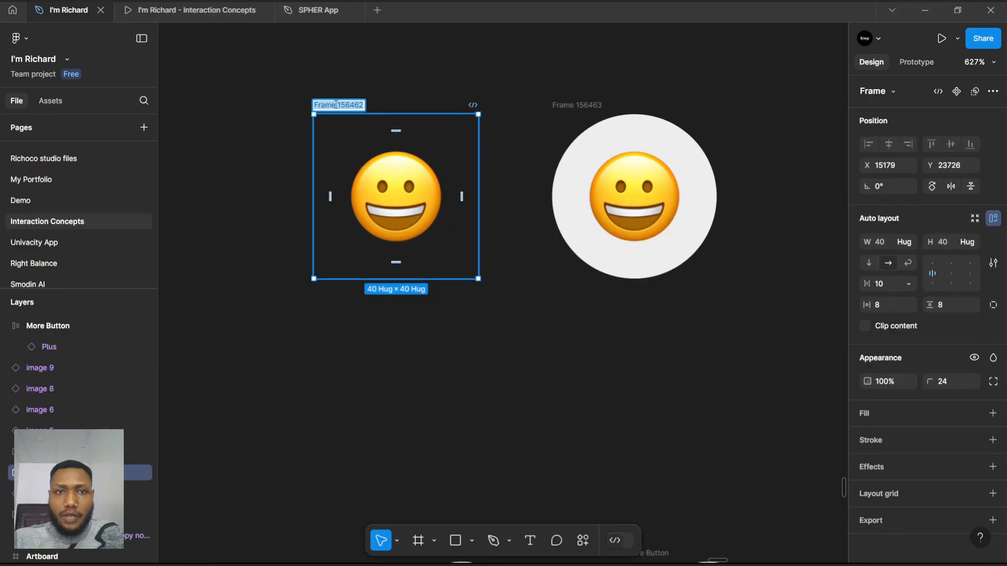
{"action": "type", "text": "Def"}
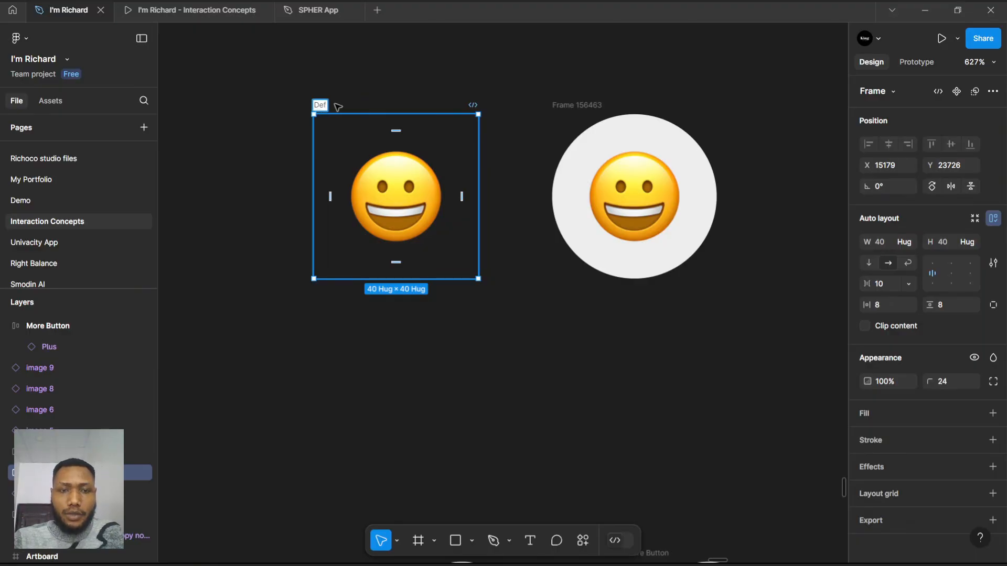
{"action": "type", "text": "au"}
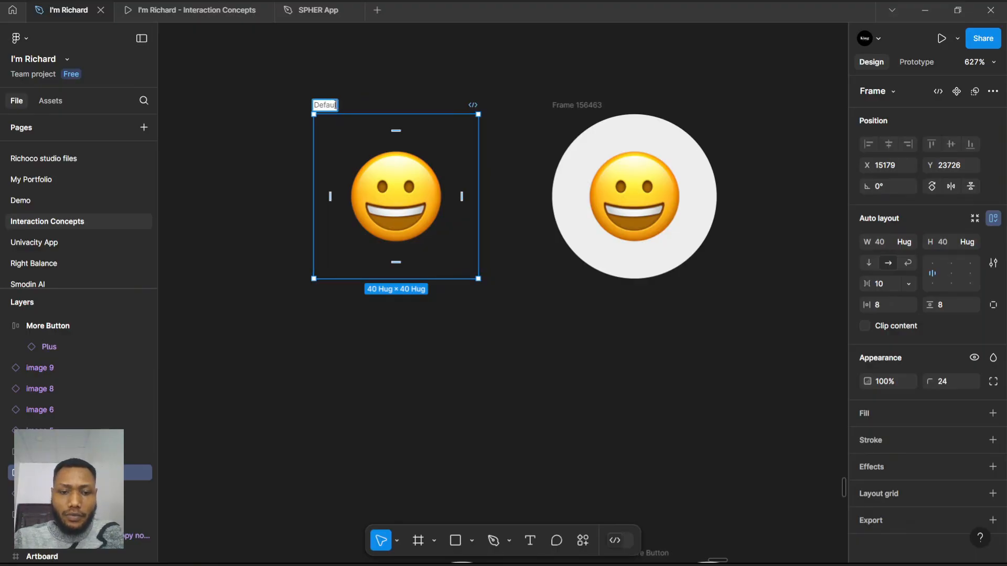
{"action": "type", "text": "lt"}
{"action": "key", "text": "Return"}
- Rename the emoji frame with the grey circular fill as Hover
{"action": "left_click", "coordinate": [577, 104]}
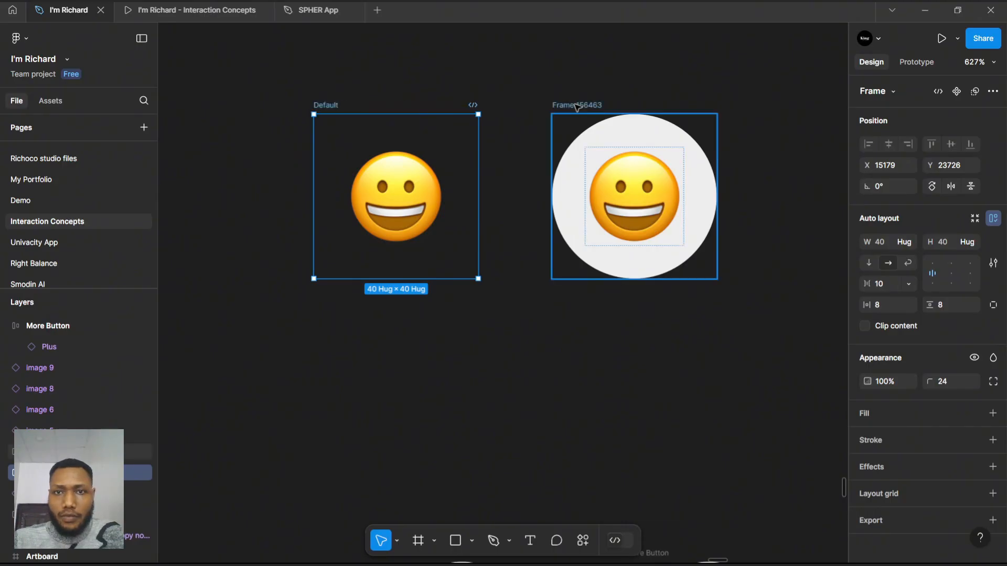
{"action": "double_click", "coordinate": [576, 105]}
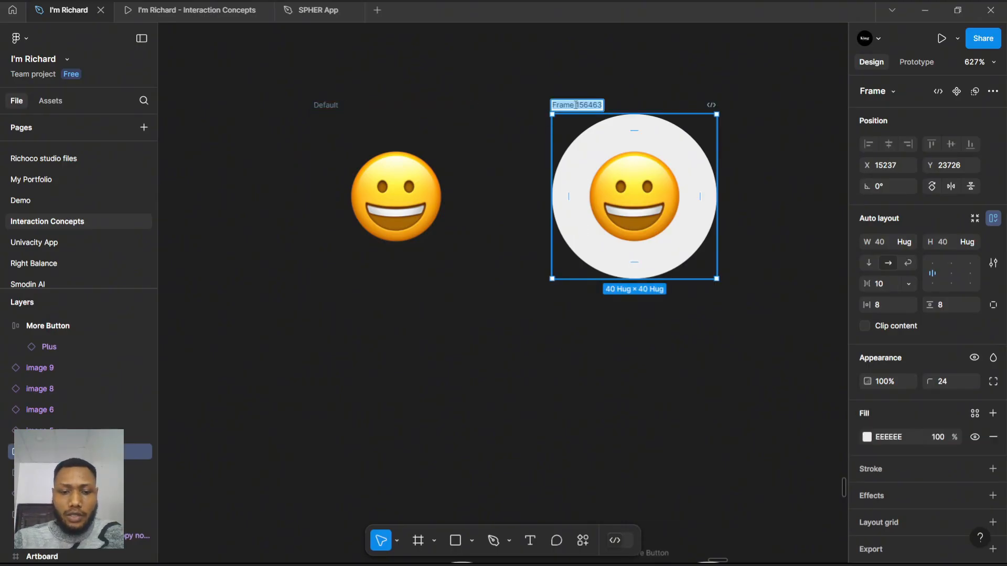
{"action": "type", "text": "Hover"}
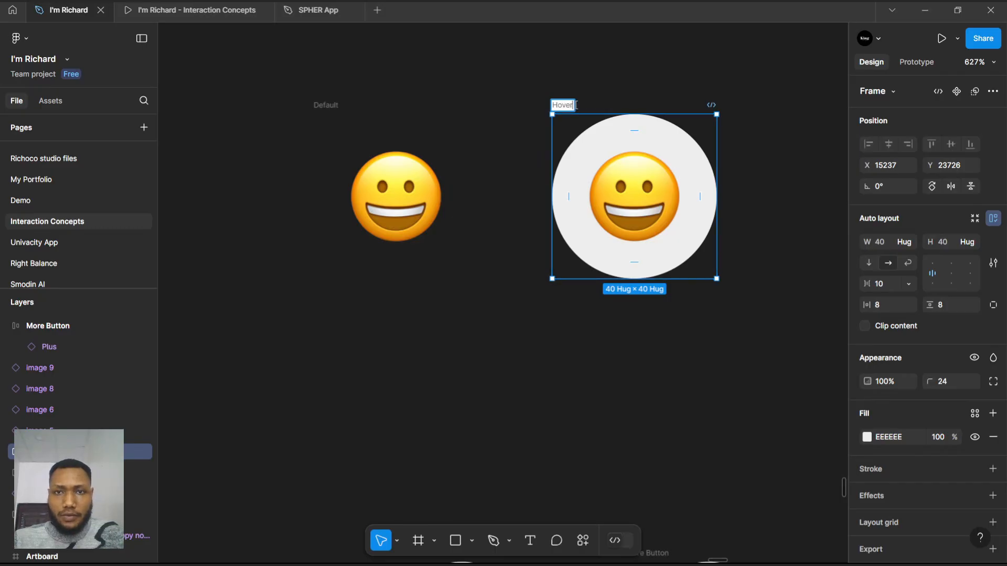
{"action": "key", "text": "Return"}
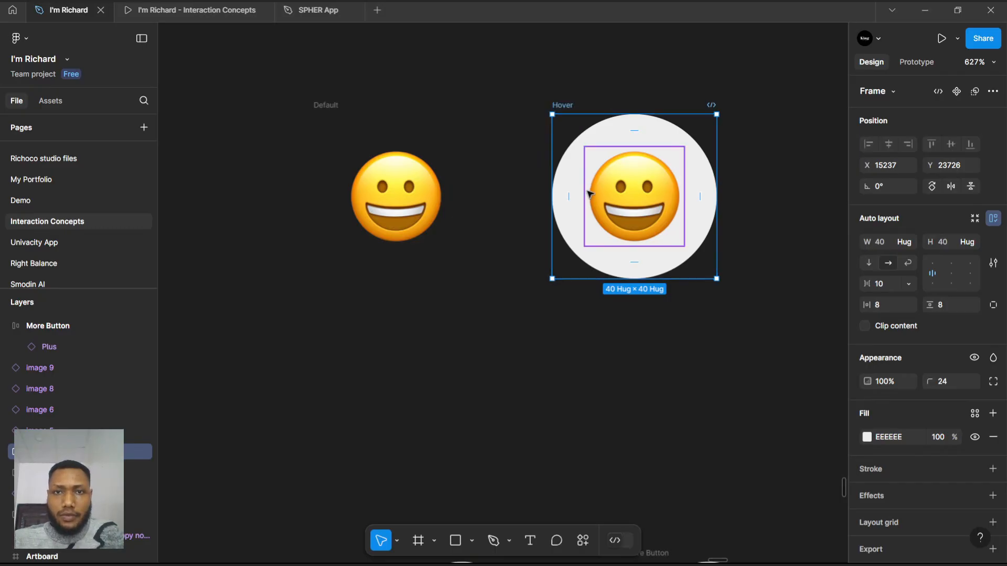
{"action": "left_click", "coordinate": [458, 112]}
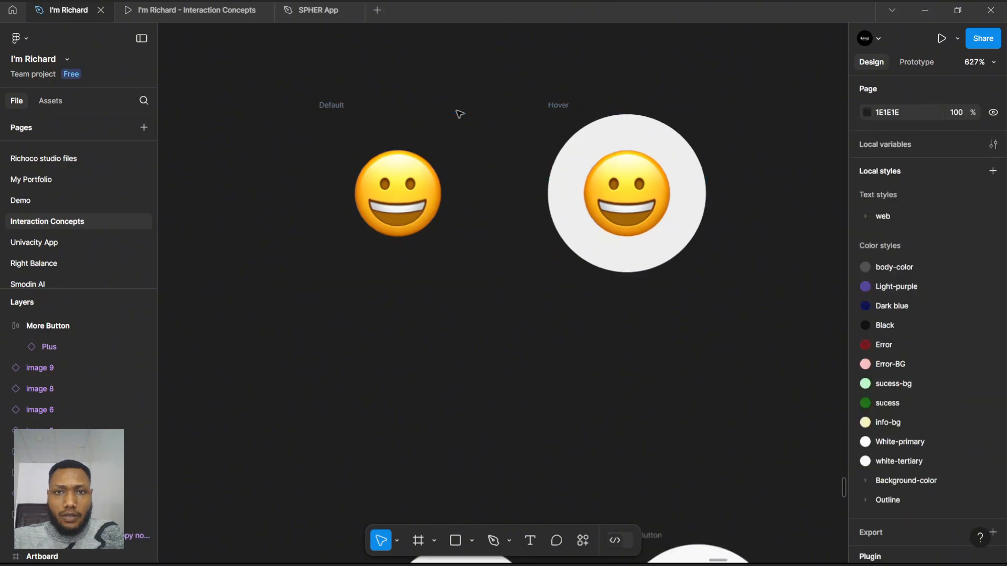
- Combine the Default and Hover frames into one component set with two variants
{"action": "scroll", "coordinate": [458, 110], "scroll_direction": "down", "scroll_amount": 3}
{"action": "scroll", "coordinate": [603, 149], "scroll_direction": "up", "scroll_amount": 3}
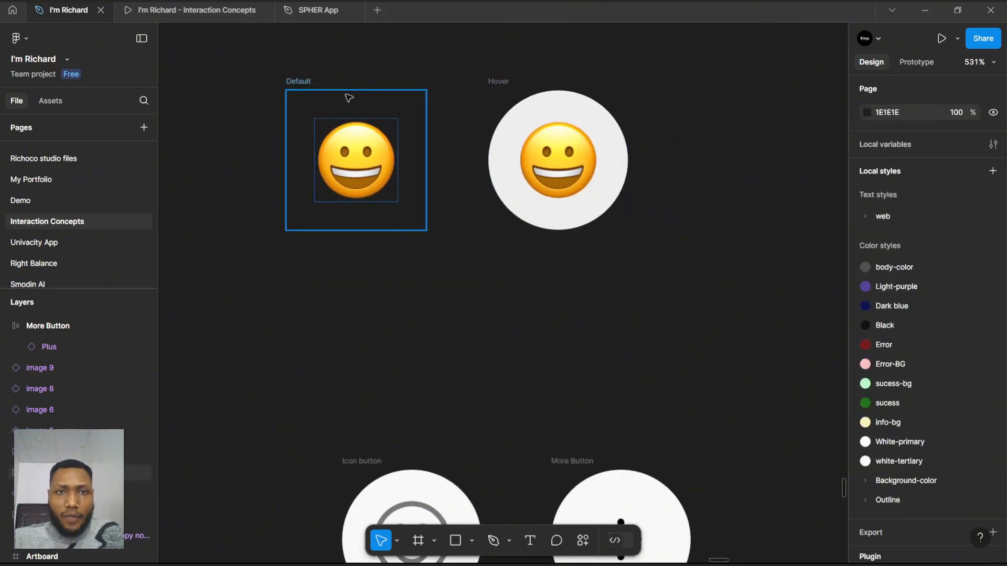
{"action": "left_click", "coordinate": [299, 81]}
{"action": "left_click", "coordinate": [496, 81], "text": "shift"}
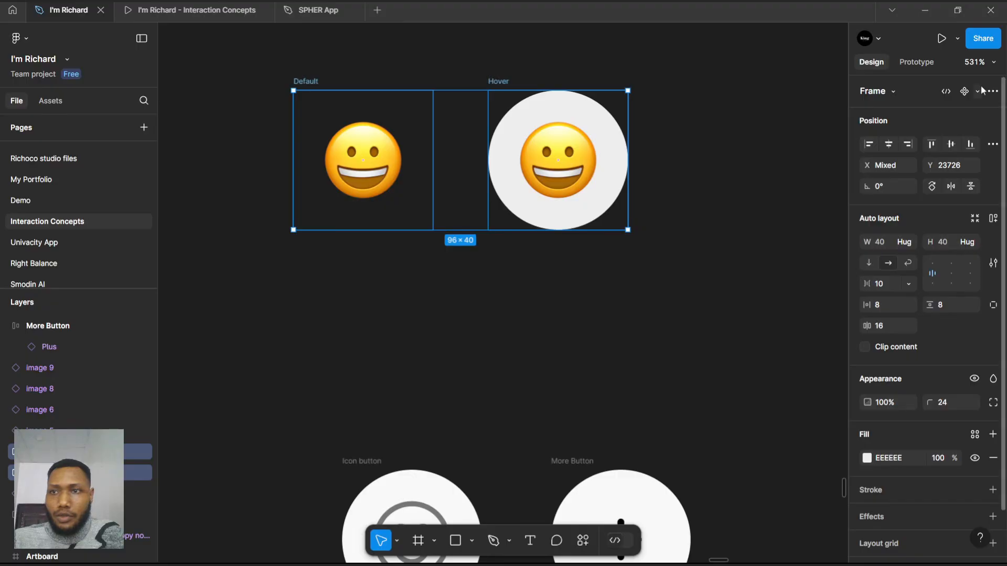
{"action": "left_click", "coordinate": [978, 93]}
{"action": "left_click", "coordinate": [932, 152]}
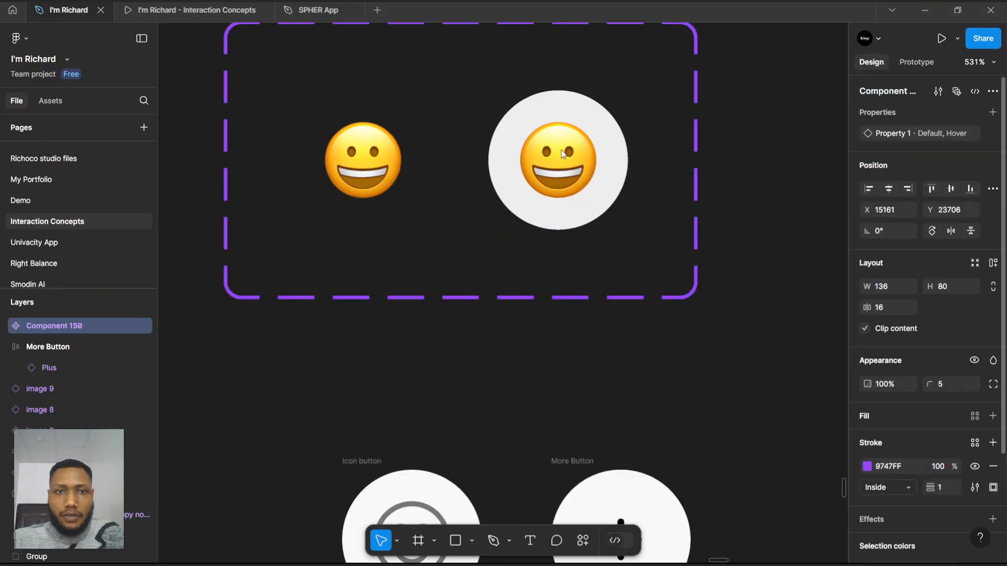
- Shift the new component set slightly down from the emoji row and rename it Icon
{"action": "scroll", "coordinate": [378, 173], "scroll_direction": "up", "scroll_amount": 2}
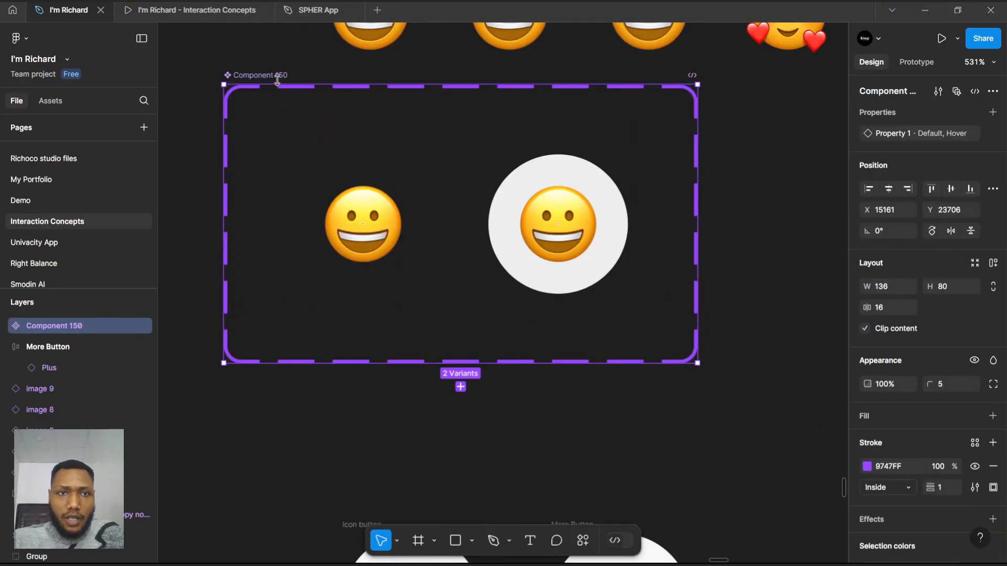
{"action": "scroll", "coordinate": [280, 78], "scroll_direction": "up", "scroll_amount": 2}
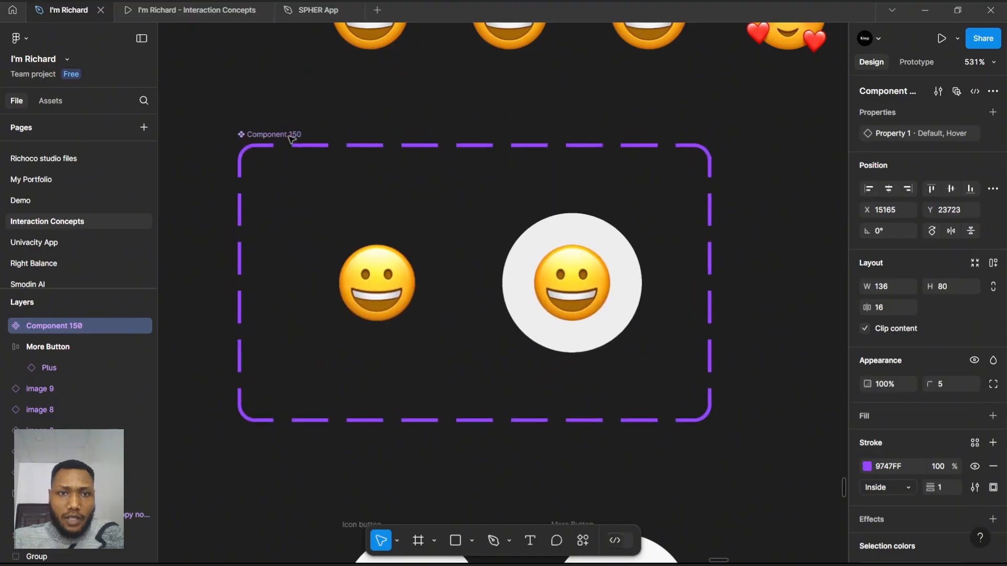
{"action": "double_click", "coordinate": [290, 138]}
{"action": "type", "text": "Icon"}
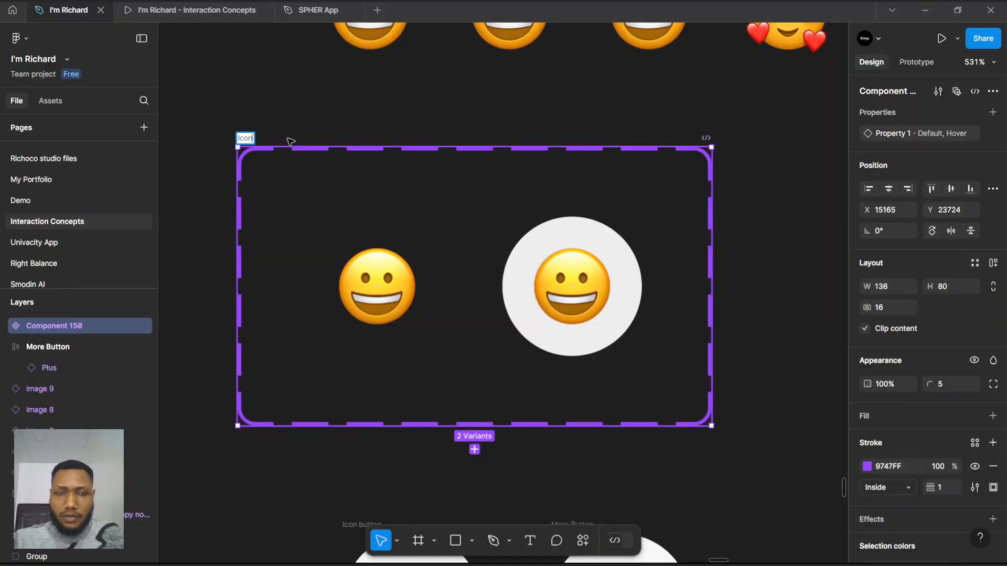
{"action": "key", "text": "Return"}
- Move the Icon button and More Button frames further down, well below the Icon component set
{"action": "scroll", "coordinate": [291, 138], "scroll_direction": "down", "scroll_amount": 3}
{"action": "scroll", "coordinate": [292, 135], "scroll_direction": "down", "scroll_amount": 3}
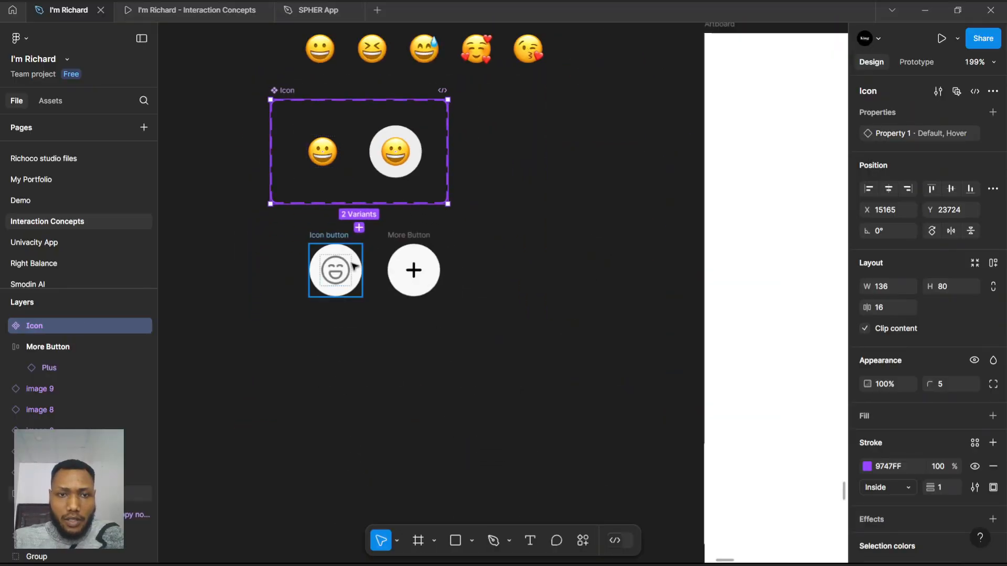
{"action": "scroll", "coordinate": [317, 237], "scroll_direction": "up", "scroll_amount": 1}
{"action": "left_click", "coordinate": [336, 235]}
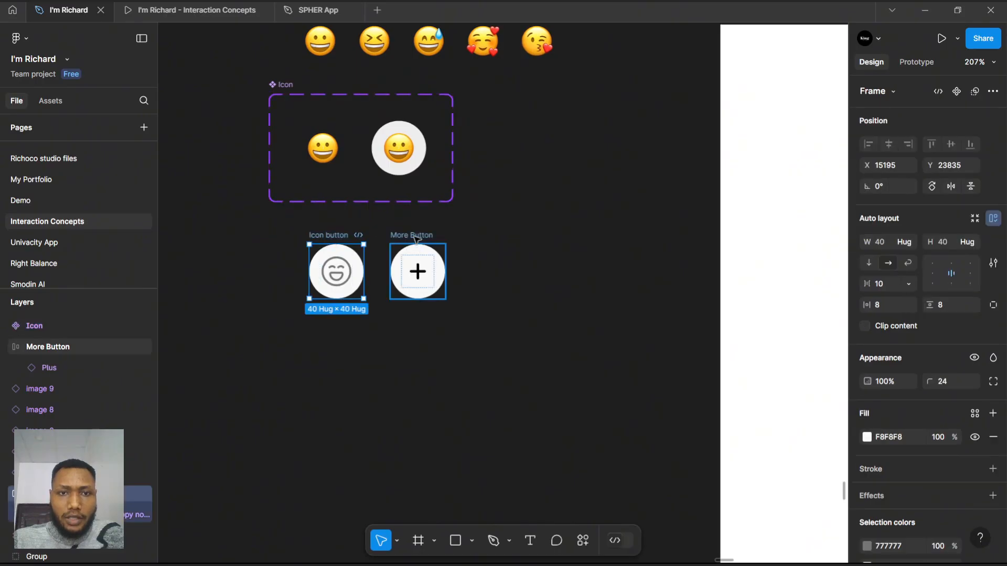
{"action": "left_click", "coordinate": [415, 239], "text": "shift"}
{"action": "left_click_drag", "start_coordinate": [336, 272], "coordinate": [336, 470]}
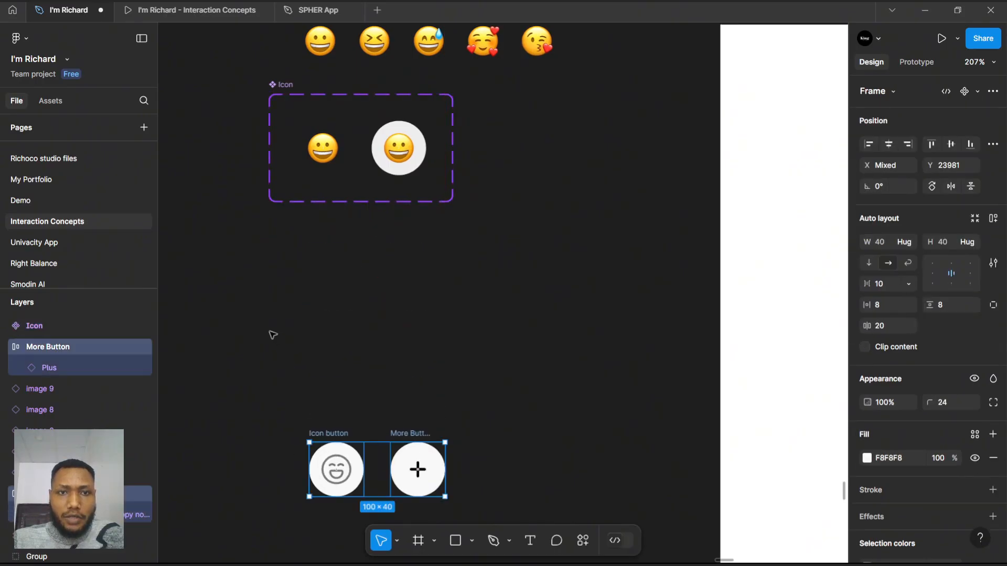
- Place an instance of the Default emoji variant in the empty space below the Icon component set
{"action": "scroll", "coordinate": [281, 312], "scroll_direction": "up", "scroll_amount": 2}
{"action": "scroll", "coordinate": [315, 273], "scroll_direction": "up", "scroll_amount": 1}
{"action": "left_click", "coordinate": [364, 239]}
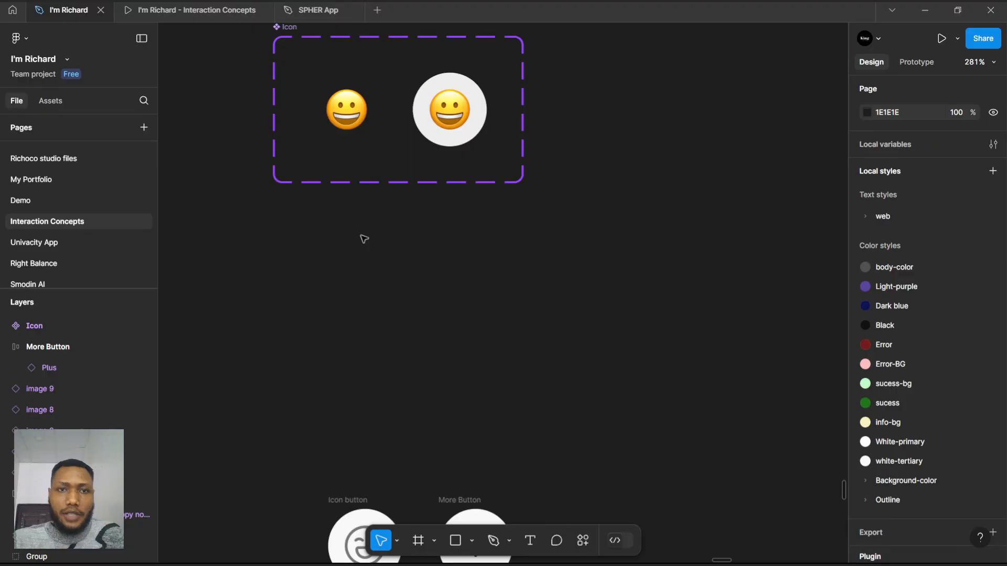
{"action": "left_click", "coordinate": [347, 114]}
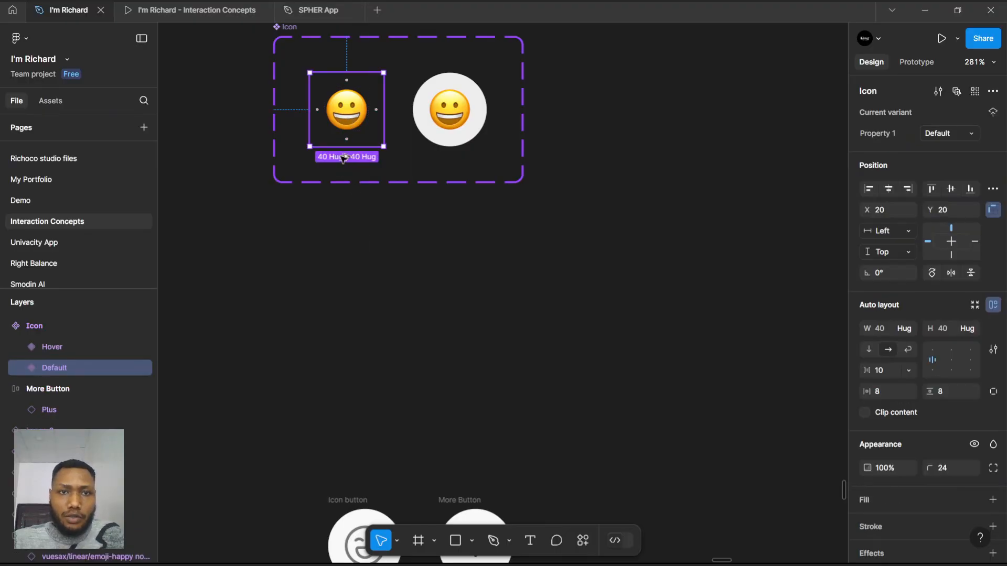
{"action": "left_click_drag", "start_coordinate": [347, 115], "coordinate": [340, 299]}
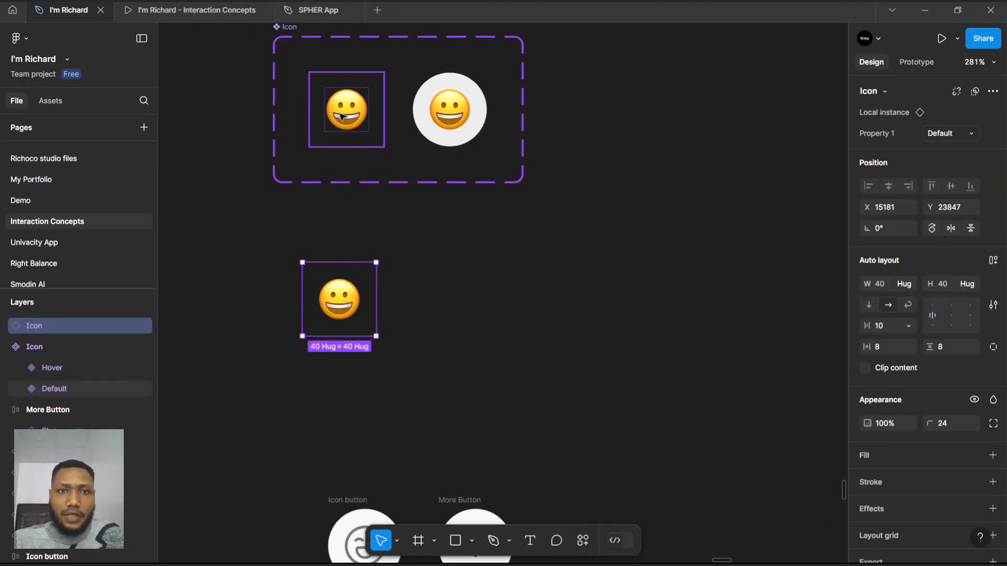
- Wrap the emoji instance in an auto layout frame and give the frame a white FFFFFF fill
{"action": "scroll", "coordinate": [252, 116], "scroll_direction": "up", "scroll_amount": 1}
{"action": "scroll", "coordinate": [337, 331], "scroll_direction": "up", "scroll_amount": 3}
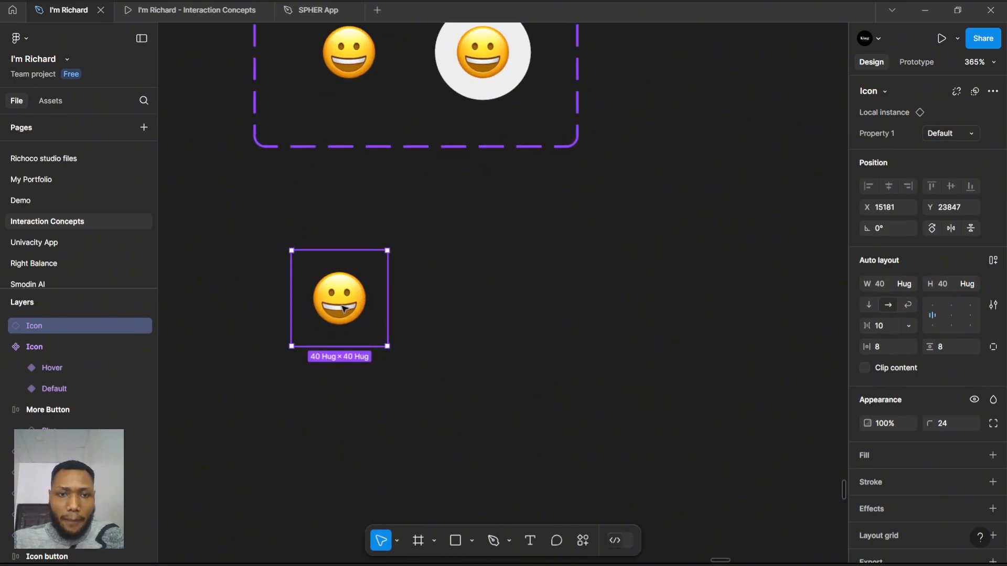
{"action": "key", "text": "shift+a"}
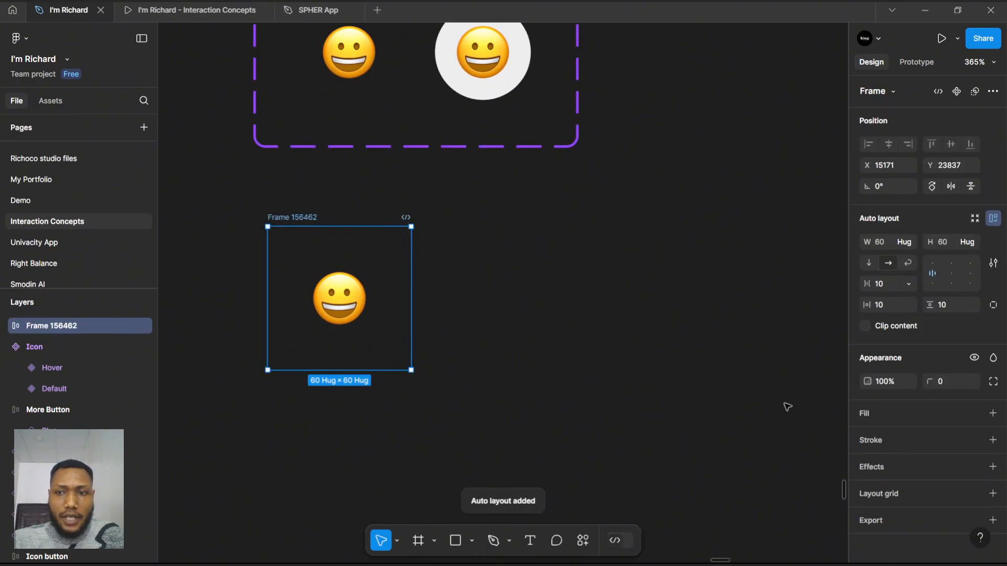
{"action": "left_click", "coordinate": [992, 413]}
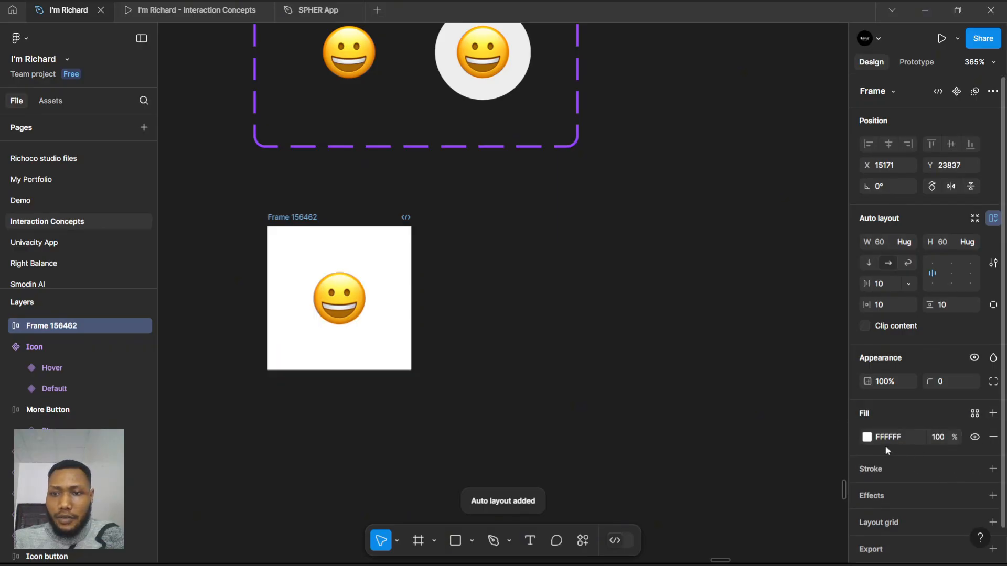
{"action": "left_click", "coordinate": [894, 437]}
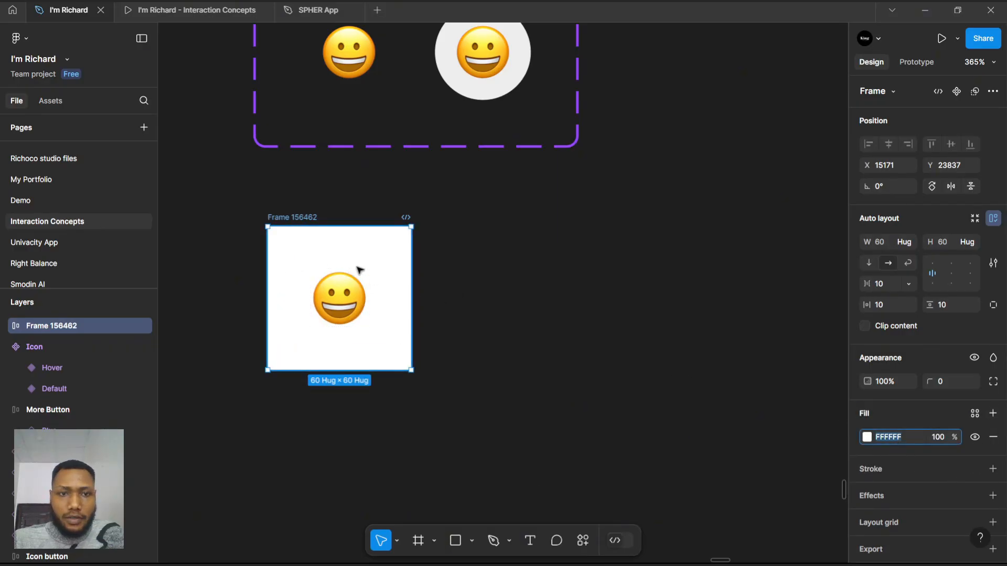
- Duplicate the emoji icon inside the white frame to make a row of five, and shift the frame slightly left
{"action": "left_click", "coordinate": [299, 262]}
{"action": "left_click", "coordinate": [324, 300]}
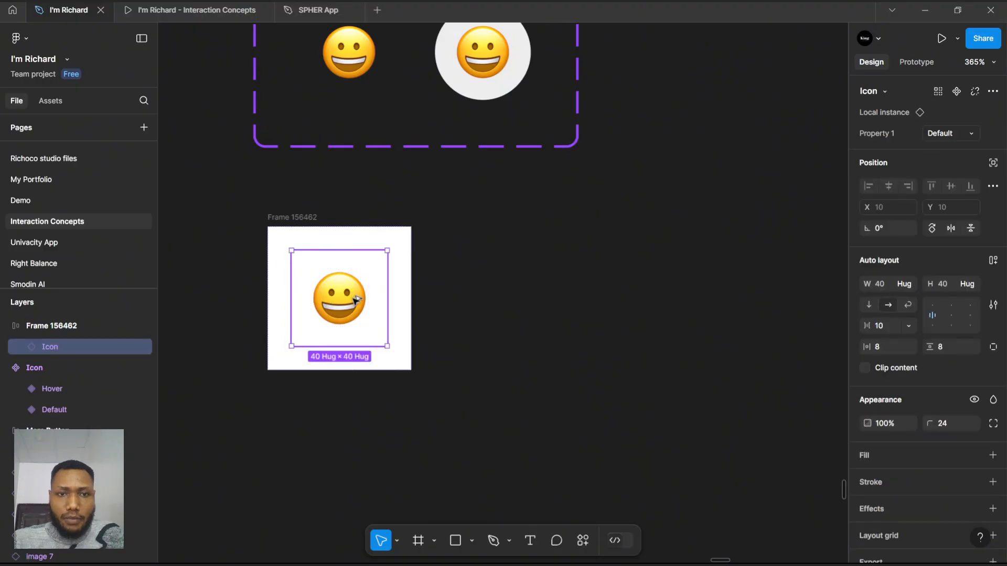
{"action": "key", "text": "ctrl+d"}
{"action": "left_click_drag", "start_coordinate": [349, 302], "coordinate": [378, 292]}
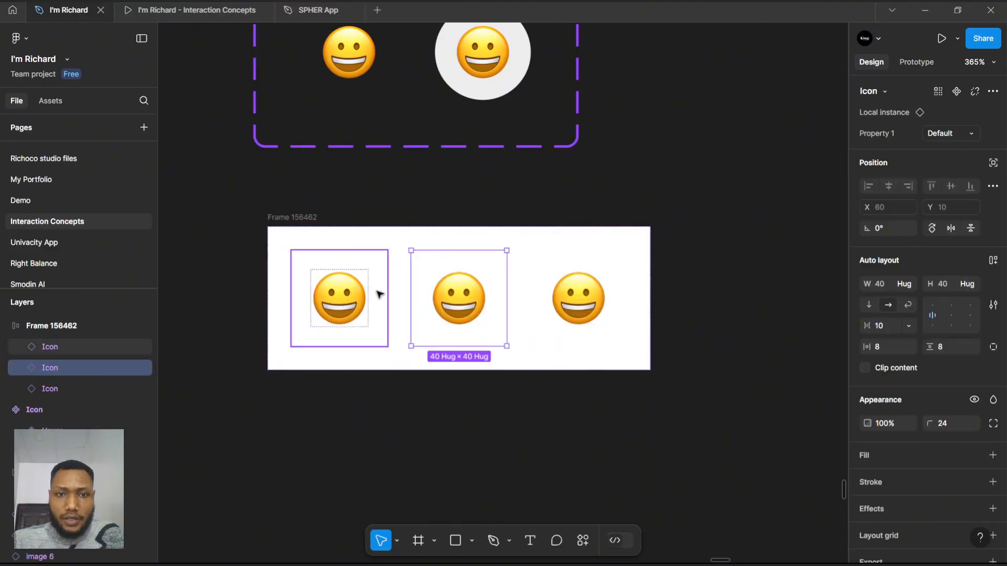
{"action": "left_click", "coordinate": [355, 303], "text": "shift"}
{"action": "key", "text": "ctrl+d"}
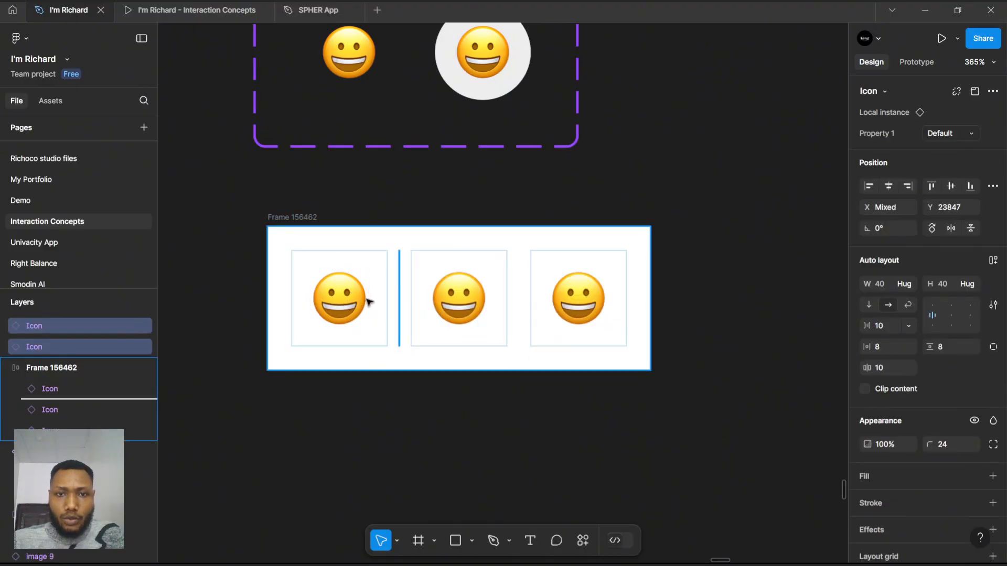
{"action": "scroll", "coordinate": [303, 270], "scroll_direction": "down", "scroll_amount": 2}
{"action": "left_click_drag", "start_coordinate": [312, 229], "coordinate": [256, 229]}
{"action": "scroll", "coordinate": [252, 207], "scroll_direction": "down", "scroll_amount": 3}
{"action": "scroll", "coordinate": [433, 353], "scroll_direction": "down", "scroll_amount": 1}
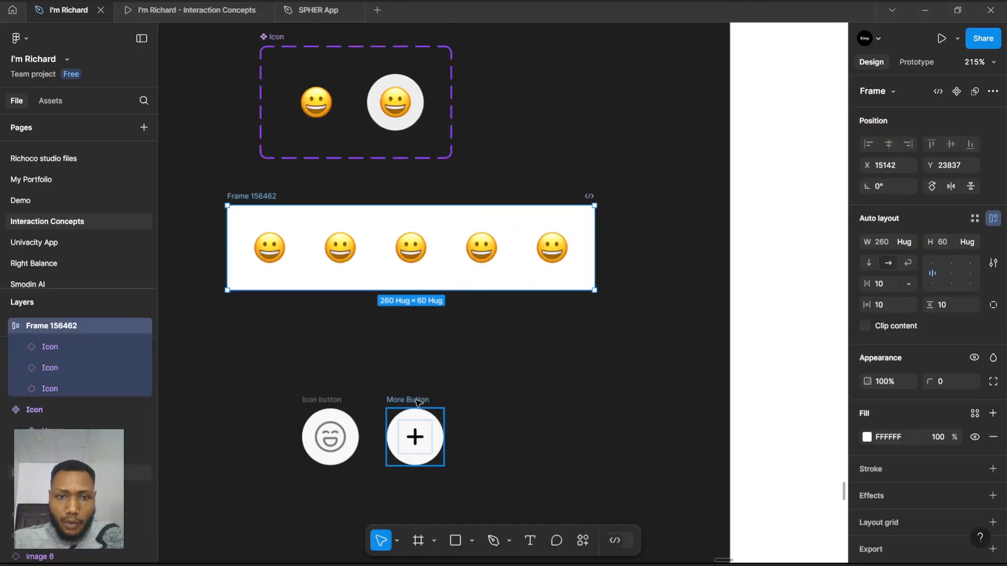
- Add a copy of the More Button after the five emojis in the white auto layout frame
{"action": "left_click", "coordinate": [432, 419]}
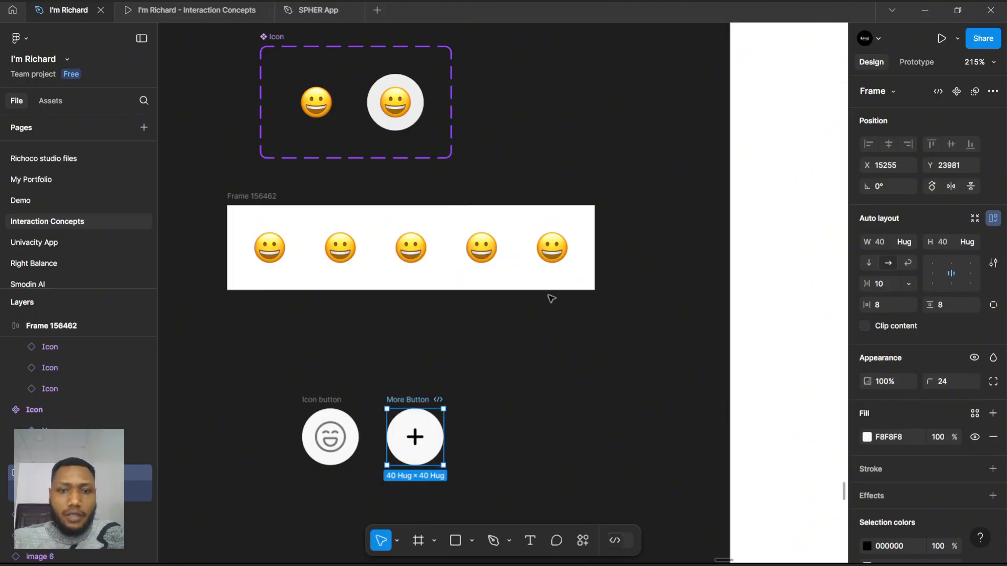
{"action": "left_click", "coordinate": [260, 197]}
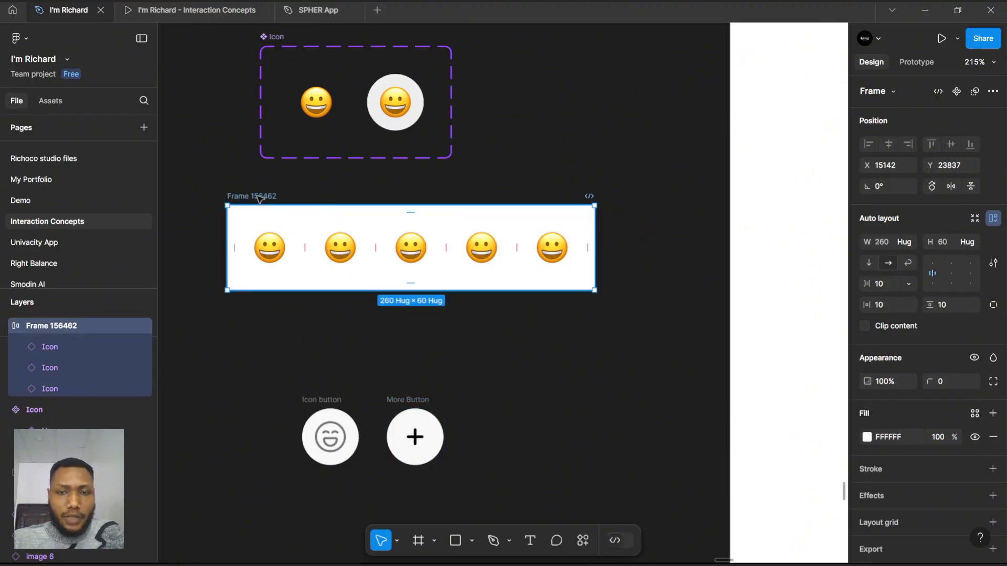
{"action": "key", "text": "ctrl+v"}
{"action": "scroll", "coordinate": [247, 193], "scroll_direction": "up", "scroll_amount": 1}
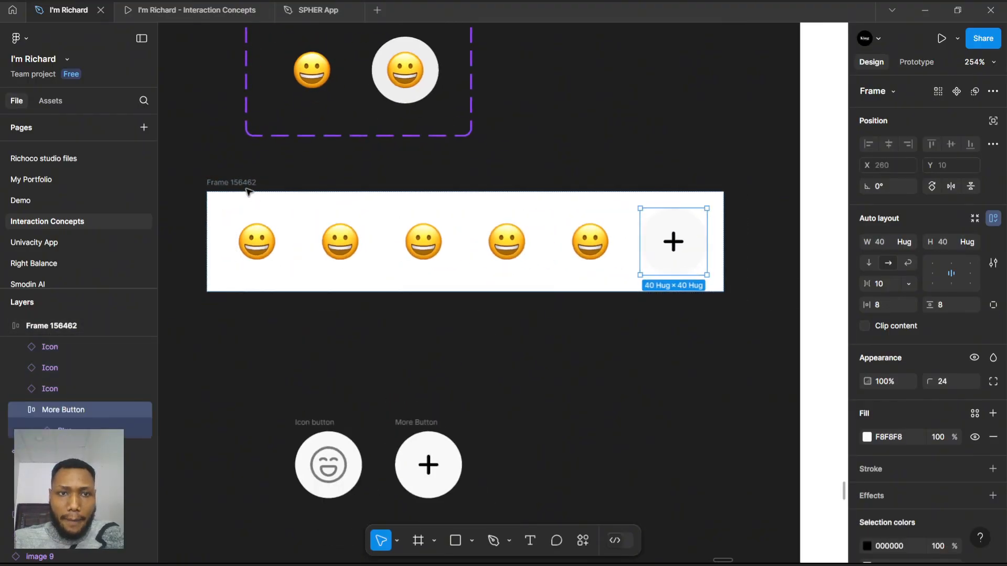
- Set the emoji bar's auto layout gap to 0 and its horizontal and vertical padding to 8
{"action": "left_click", "coordinate": [245, 182]}
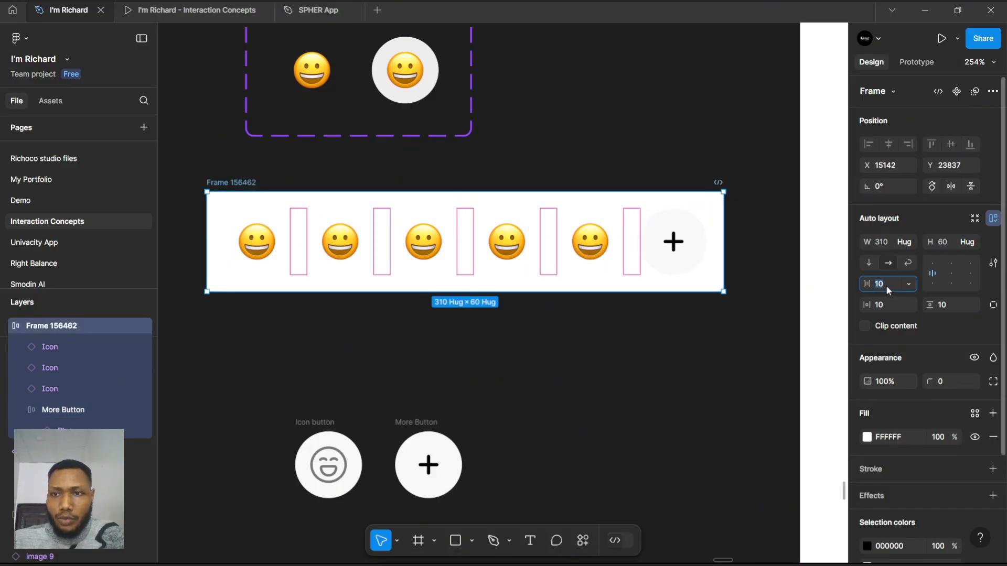
{"action": "type", "text": "0"}
{"action": "key", "text": "Return"}
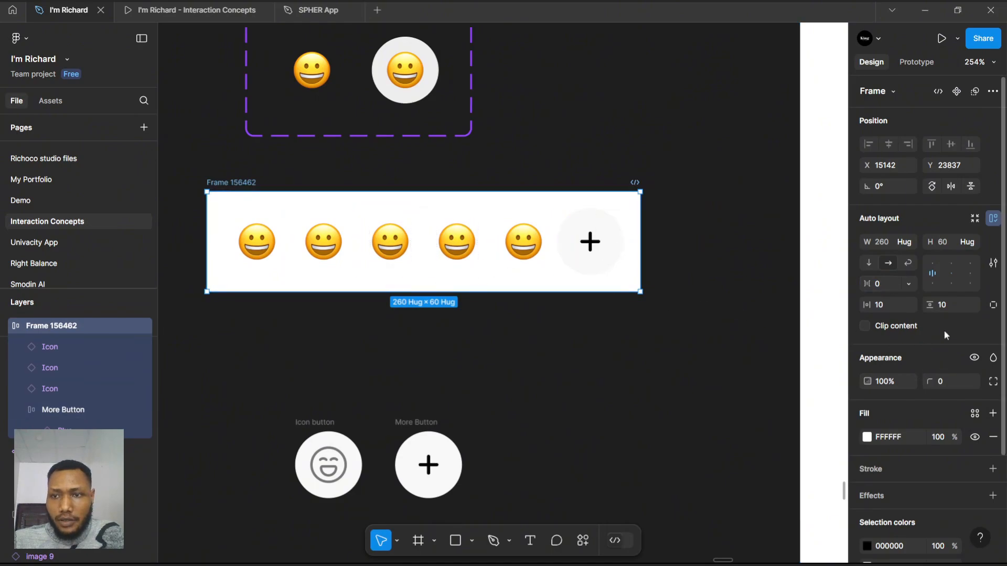
{"action": "left_click", "coordinate": [885, 307]}
{"action": "type", "text": "8"}
{"action": "key", "text": "Return"}
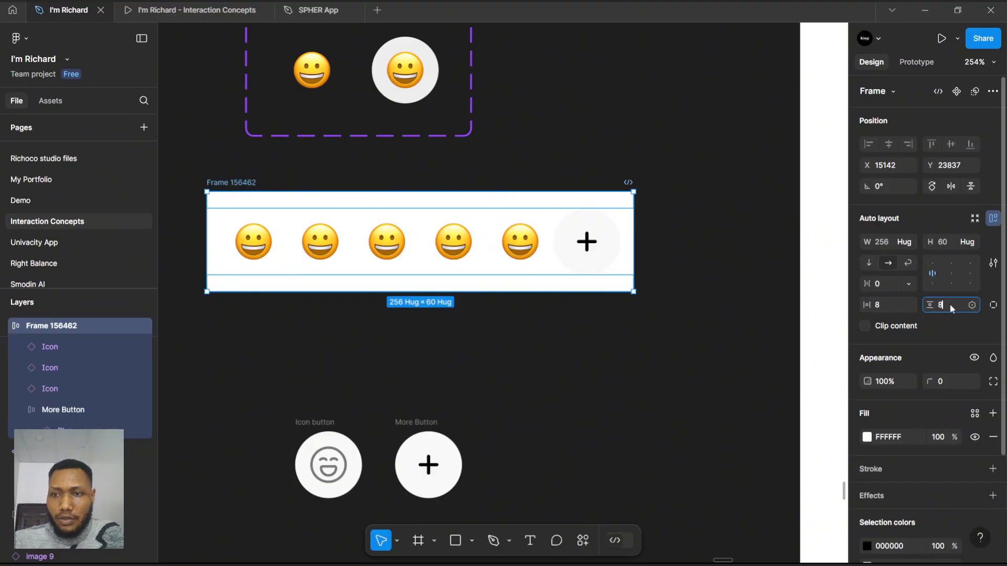
{"action": "key", "text": "Return"}
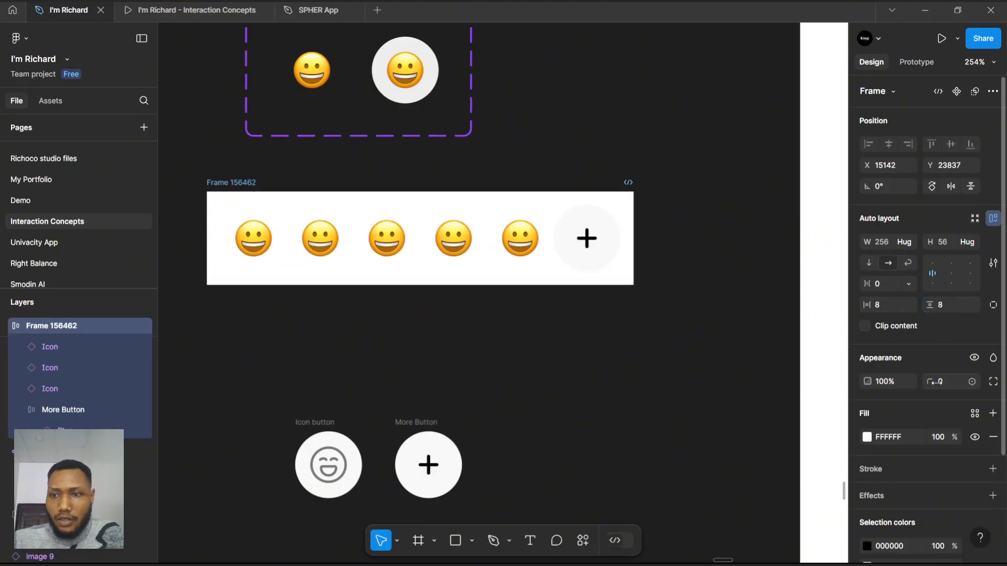
- Round the emoji bar's corners with a radius of 32
{"action": "left_click", "coordinate": [943, 379]}
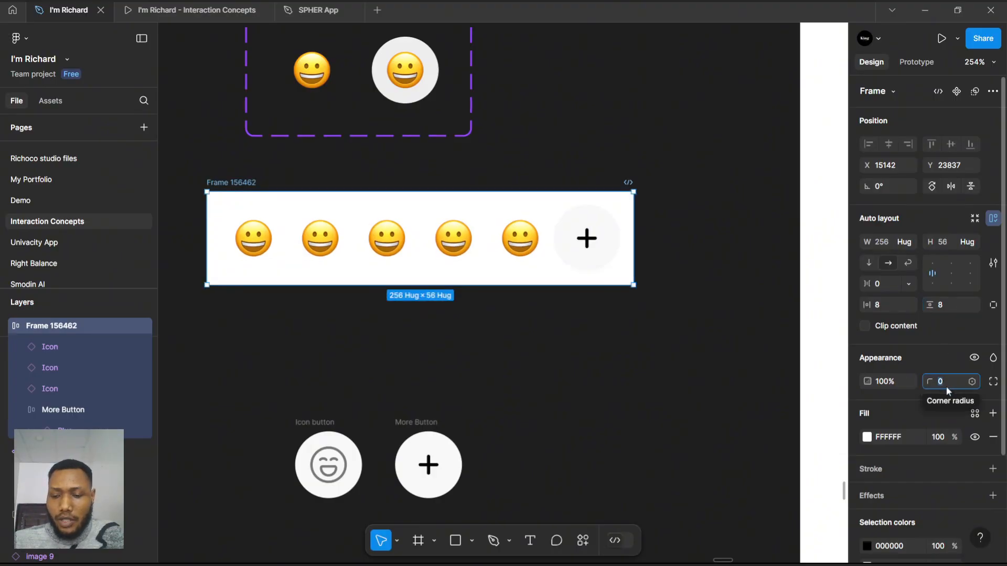
{"action": "type", "text": "32"}
{"action": "key", "text": "Return"}
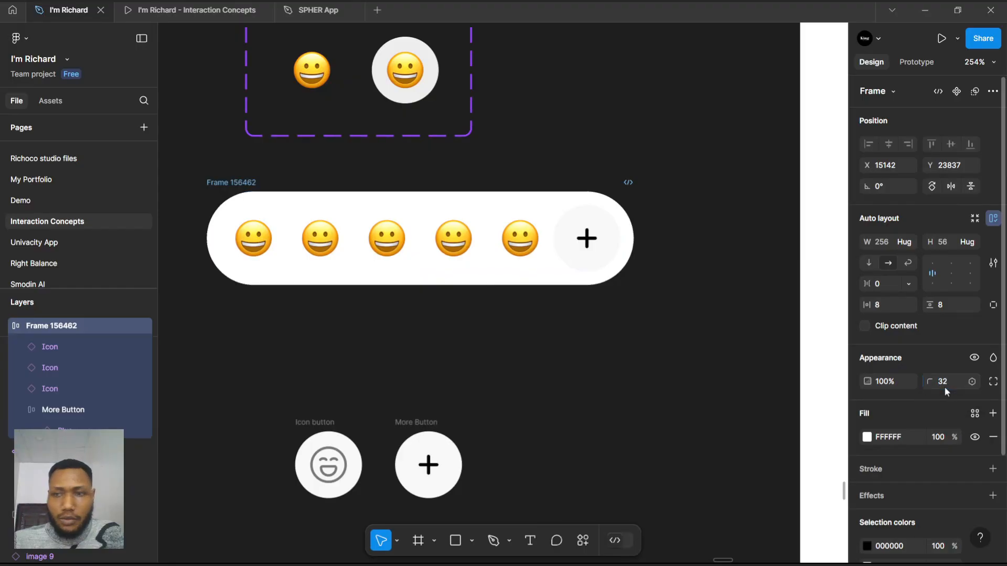
{"action": "scroll", "coordinate": [294, 246], "scroll_direction": "up", "scroll_amount": 2}
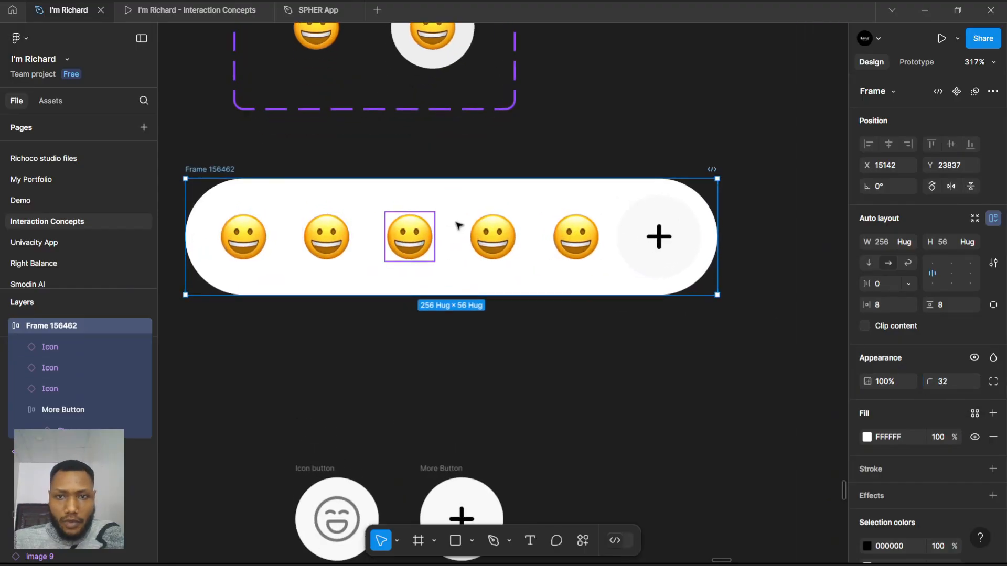
{"action": "scroll", "coordinate": [458, 225], "scroll_direction": "down", "scroll_amount": 4}
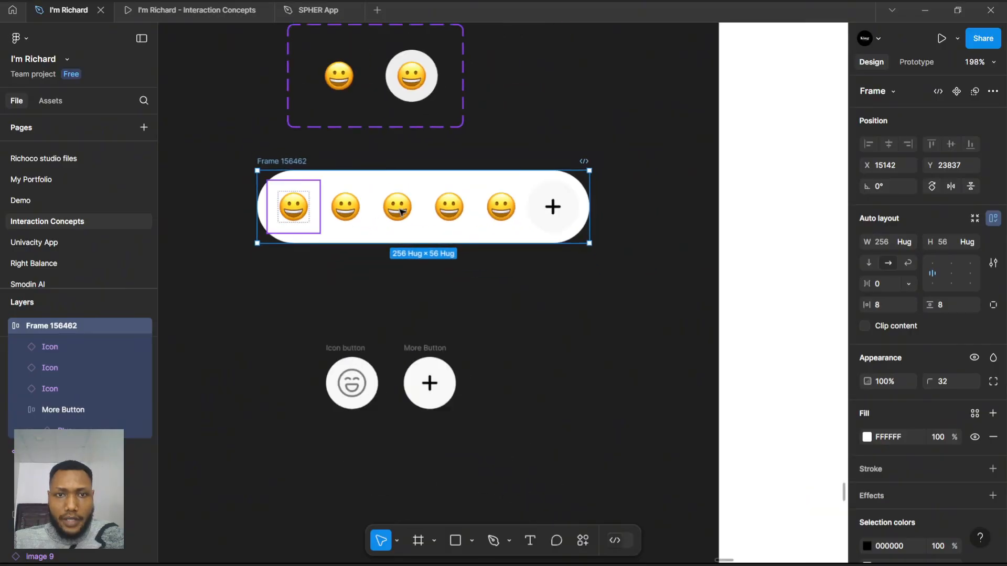
{"action": "scroll", "coordinate": [410, 189], "scroll_direction": "up", "scroll_amount": 1}
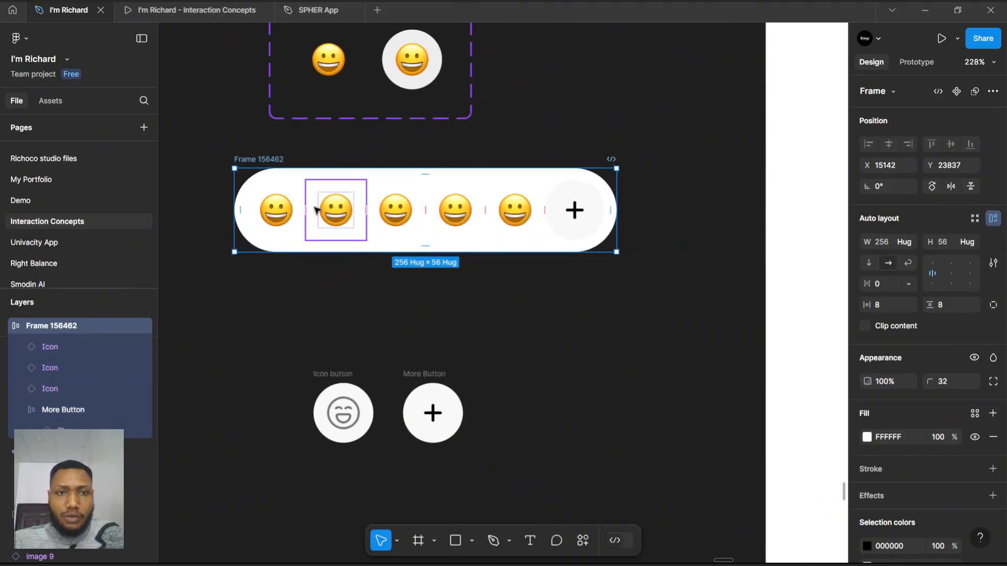
{"action": "scroll", "coordinate": [314, 209], "scroll_direction": "up", "scroll_amount": 2}
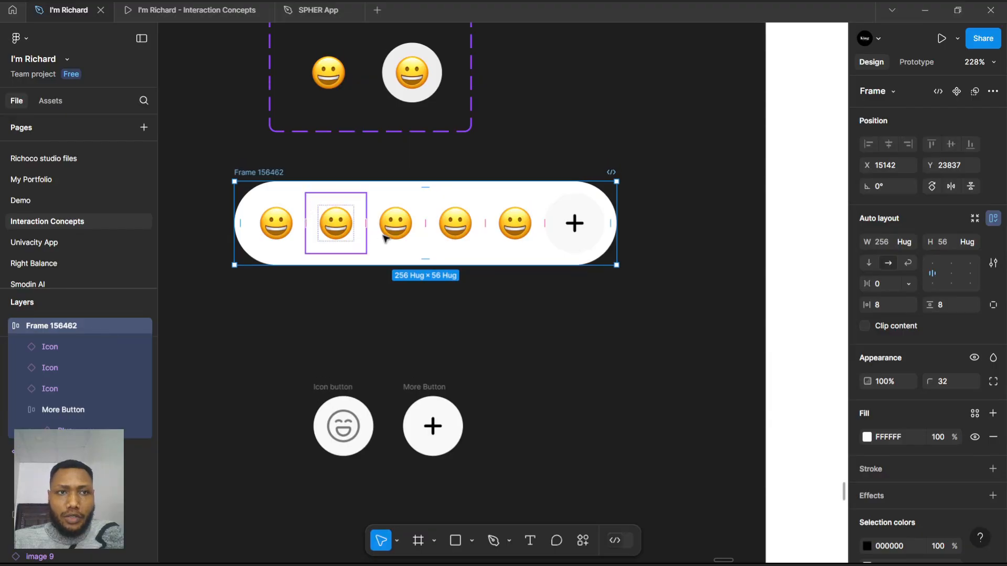
{"action": "scroll", "coordinate": [309, 234], "scroll_direction": "up", "scroll_amount": 3}
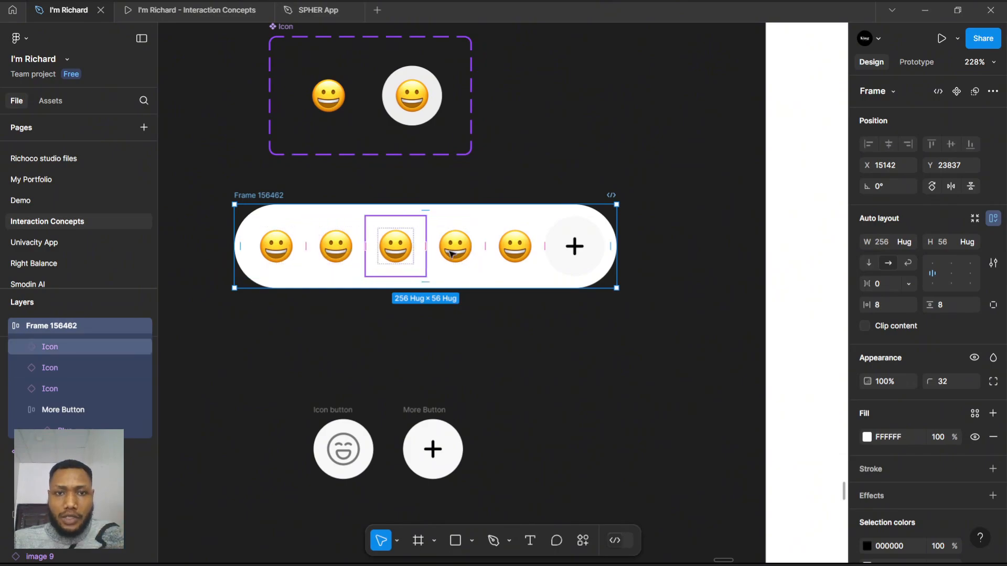
- Swap the emoji nested in the bar's second icon for the image 6 component
{"action": "scroll", "coordinate": [307, 247], "scroll_direction": "up", "scroll_amount": 3}
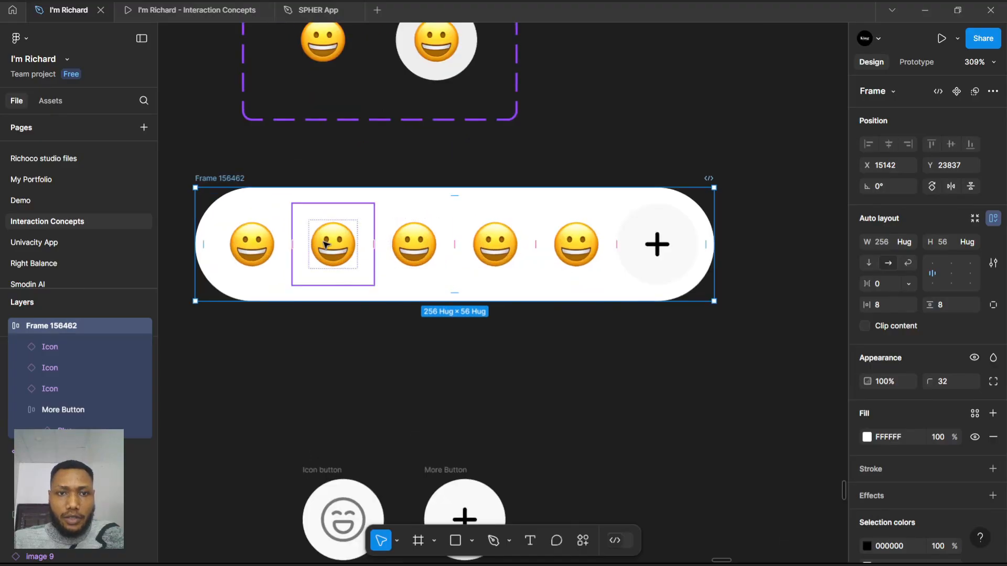
{"action": "left_click", "coordinate": [335, 247]}
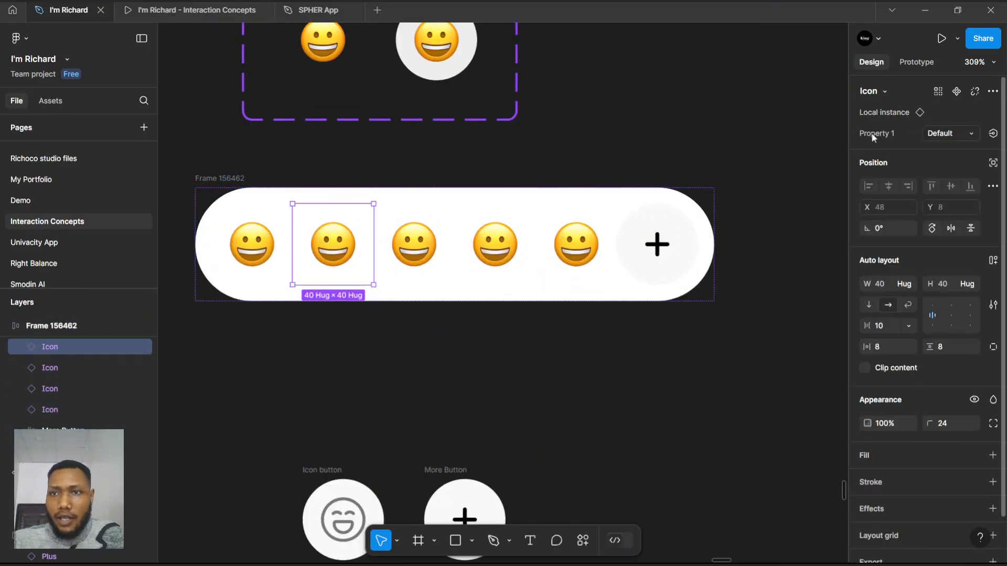
{"action": "double_click", "coordinate": [335, 249]}
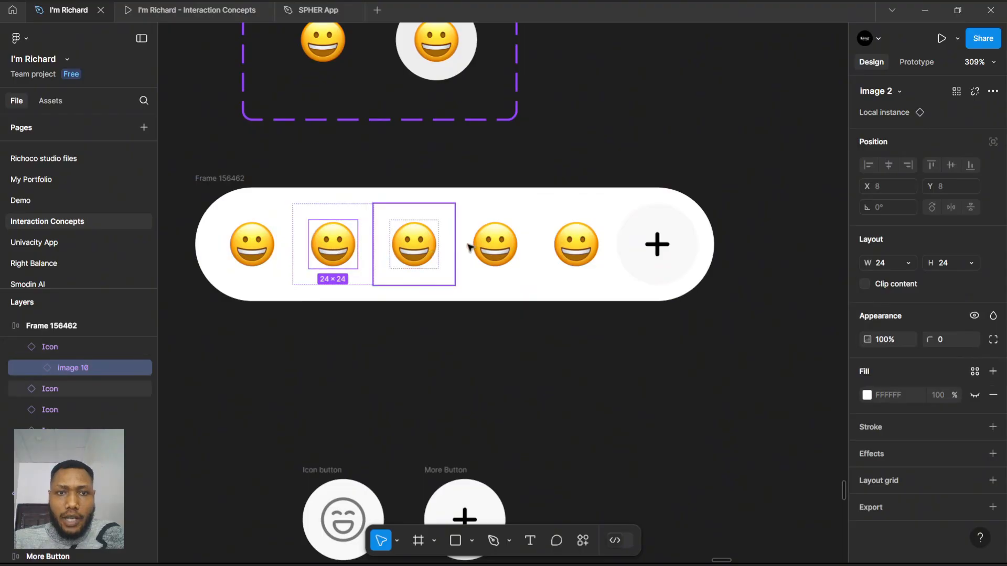
{"action": "left_click", "coordinate": [876, 91]}
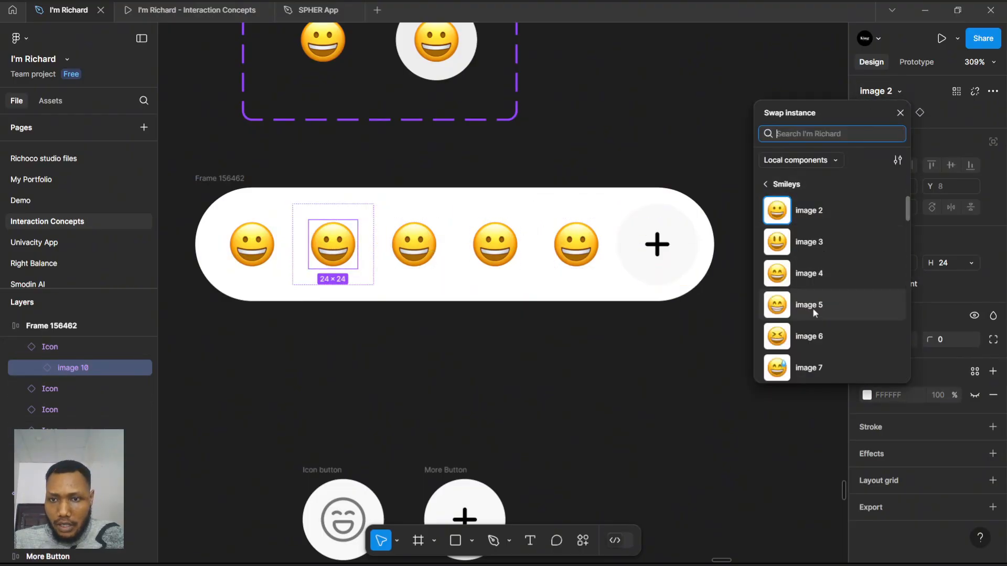
{"action": "left_click", "coordinate": [814, 342]}
- Swap the emoji nested in the bar's third icon for the image 7 component
{"action": "left_click", "coordinate": [406, 253]}
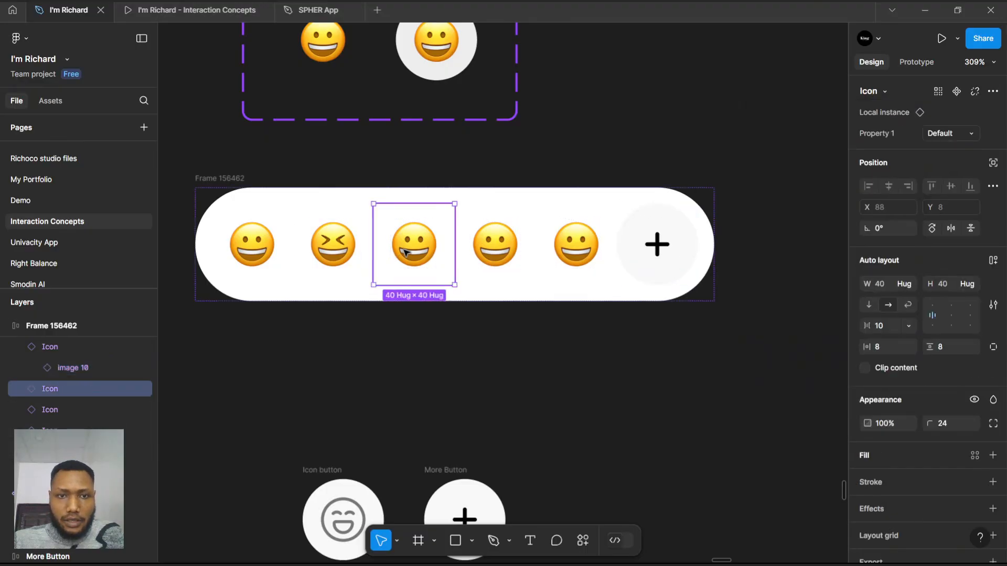
{"action": "double_click", "coordinate": [425, 250]}
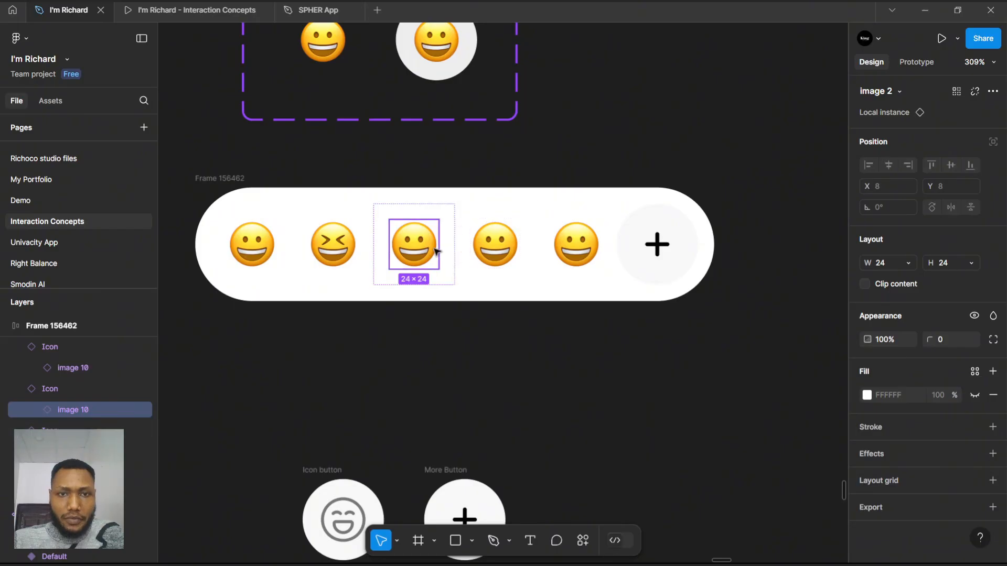
{"action": "scroll", "coordinate": [425, 253], "scroll_direction": "down", "scroll_amount": 5}
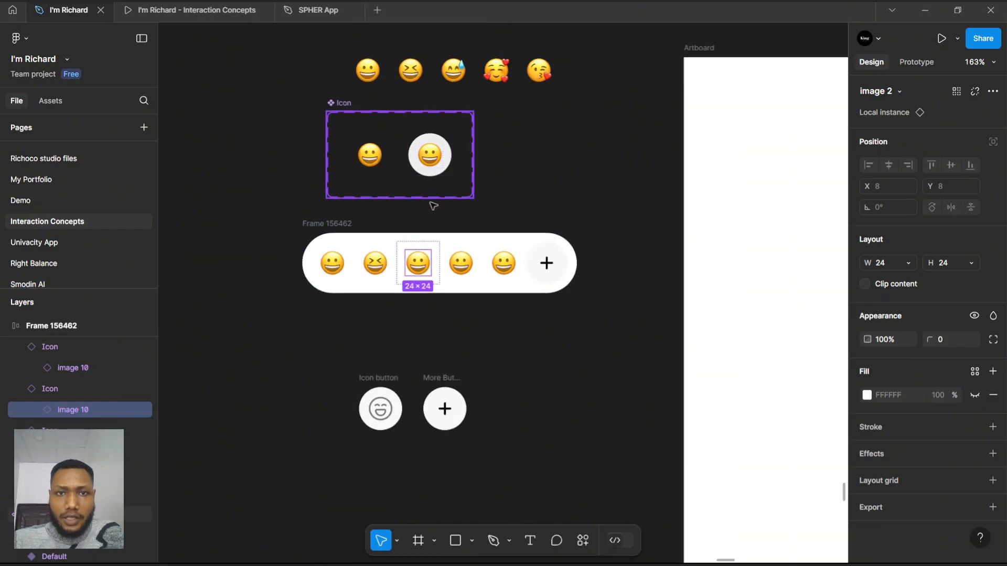
{"action": "scroll", "coordinate": [441, 265], "scroll_direction": "up", "scroll_amount": 3}
{"action": "left_click", "coordinate": [898, 91]}
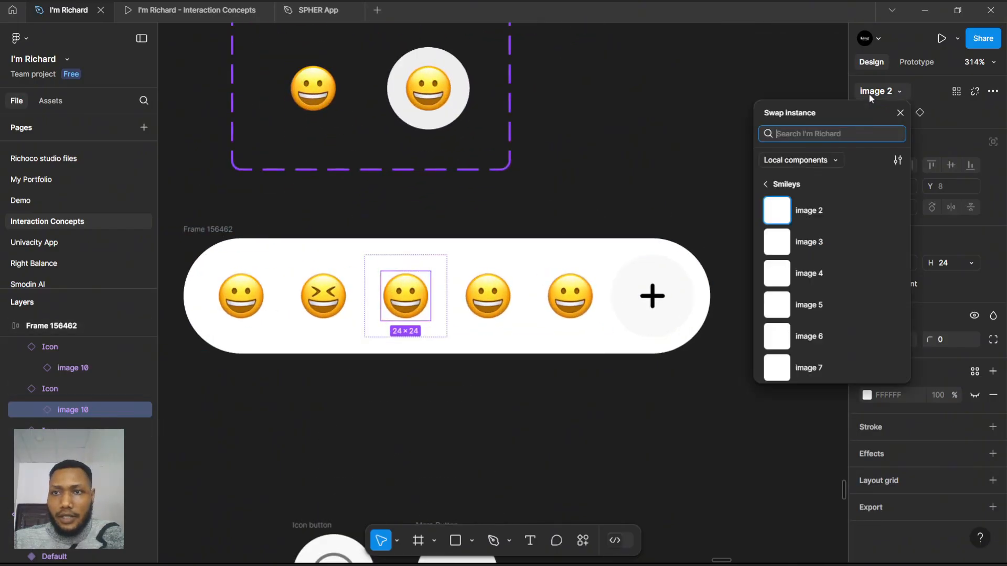
{"action": "left_click", "coordinate": [807, 367]}
- Swap the emoji nested in the bar's fourth icon for the image 29 component
{"action": "left_click", "coordinate": [488, 296]}
{"action": "double_click", "coordinate": [488, 296]}
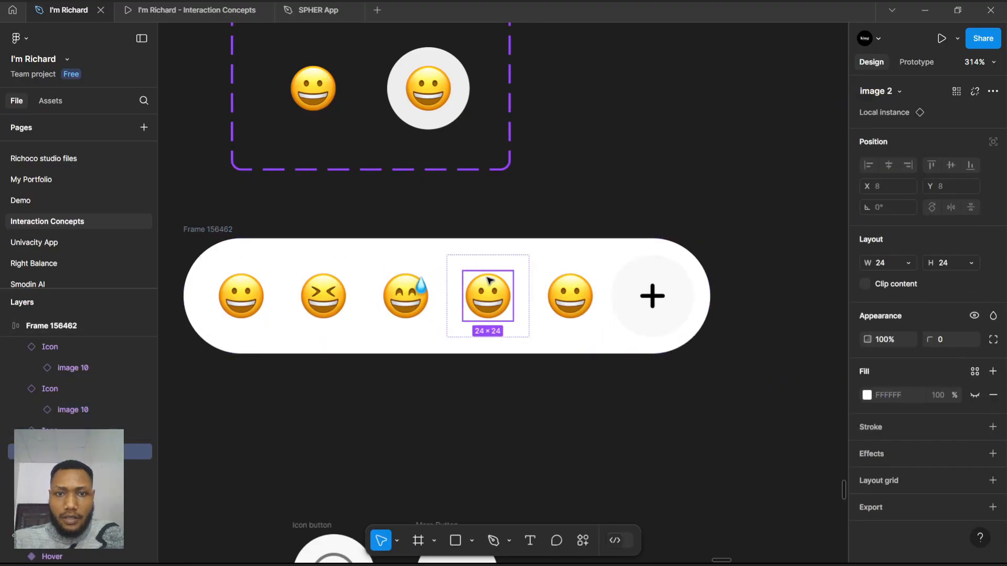
{"action": "scroll", "coordinate": [477, 273], "scroll_direction": "down", "scroll_amount": 5}
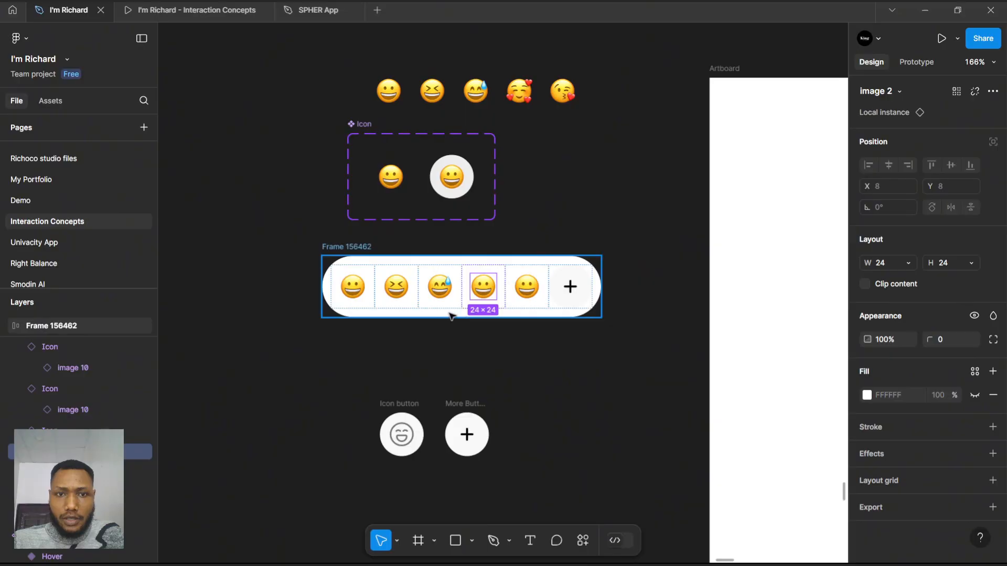
{"action": "scroll", "coordinate": [500, 275], "scroll_direction": "up", "scroll_amount": 3}
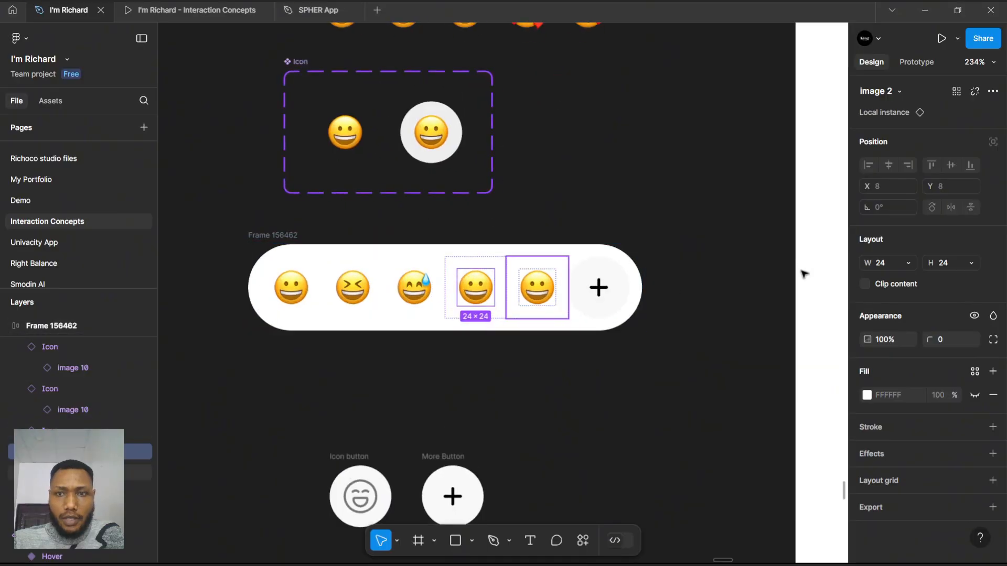
{"action": "left_click", "coordinate": [884, 112]}
{"action": "scroll", "coordinate": [831, 284], "scroll_direction": "down", "scroll_amount": 4}
{"action": "scroll", "coordinate": [827, 286], "scroll_direction": "down", "scroll_amount": 5}
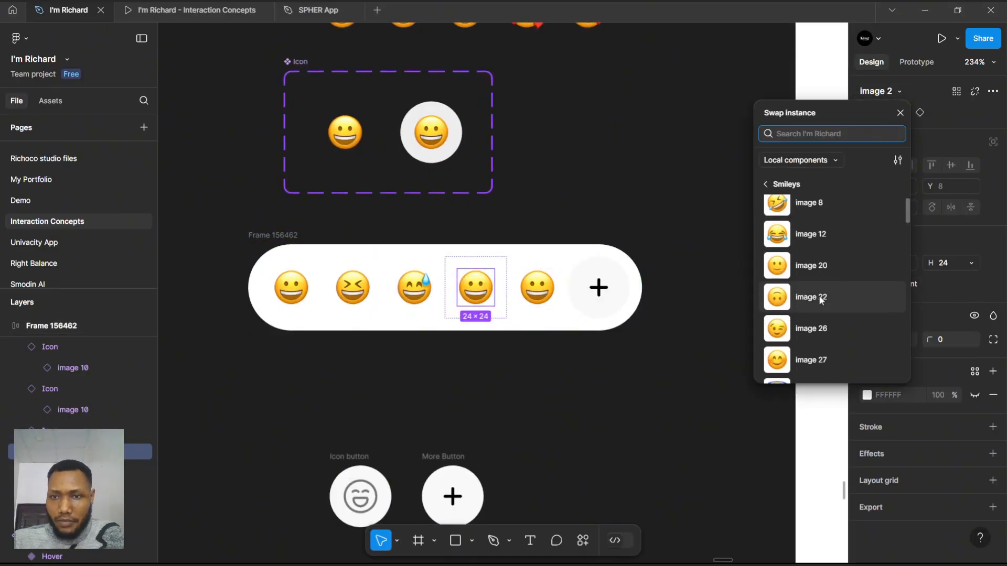
{"action": "left_click", "coordinate": [813, 295]}
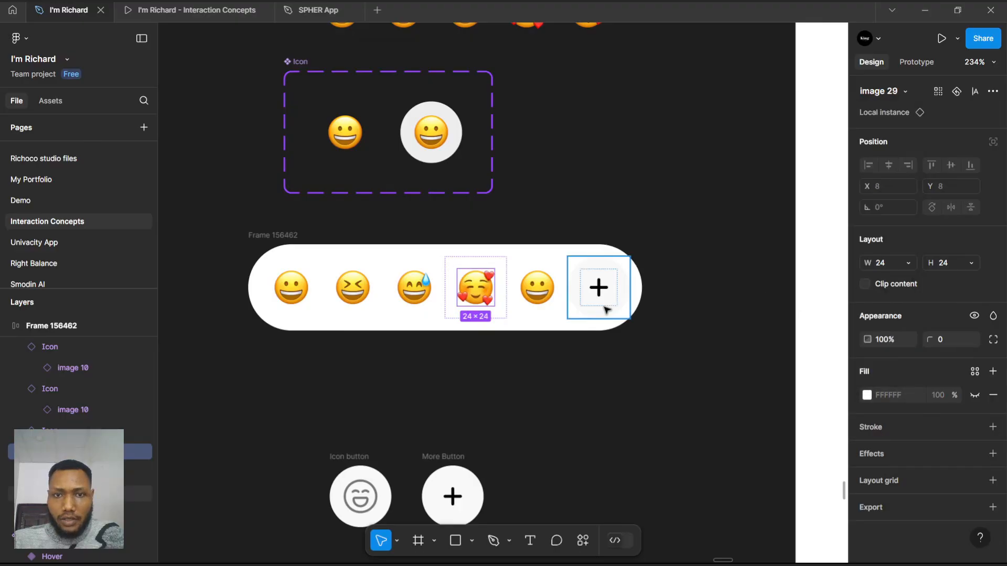
- Swap the emoji nested in the bar's fifth icon for the image 32 component
{"action": "left_click", "coordinate": [537, 286]}
{"action": "scroll", "coordinate": [544, 231], "scroll_direction": "up", "scroll_amount": 3}
{"action": "scroll", "coordinate": [550, 366], "scroll_direction": "down", "scroll_amount": 3}
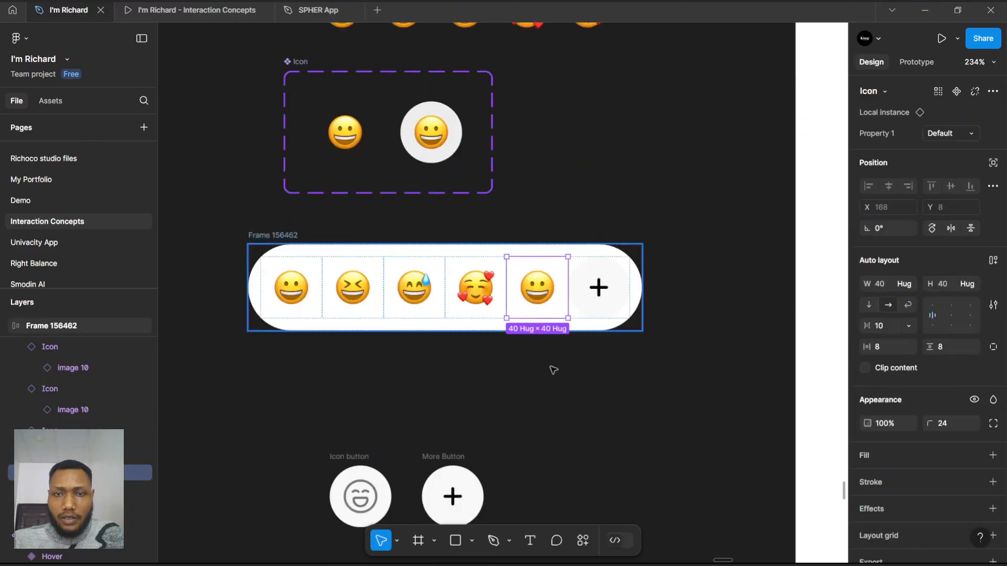
{"action": "scroll", "coordinate": [538, 277], "scroll_direction": "up", "scroll_amount": 3, "text": "ctrl"}
{"action": "double_click", "coordinate": [538, 274]}
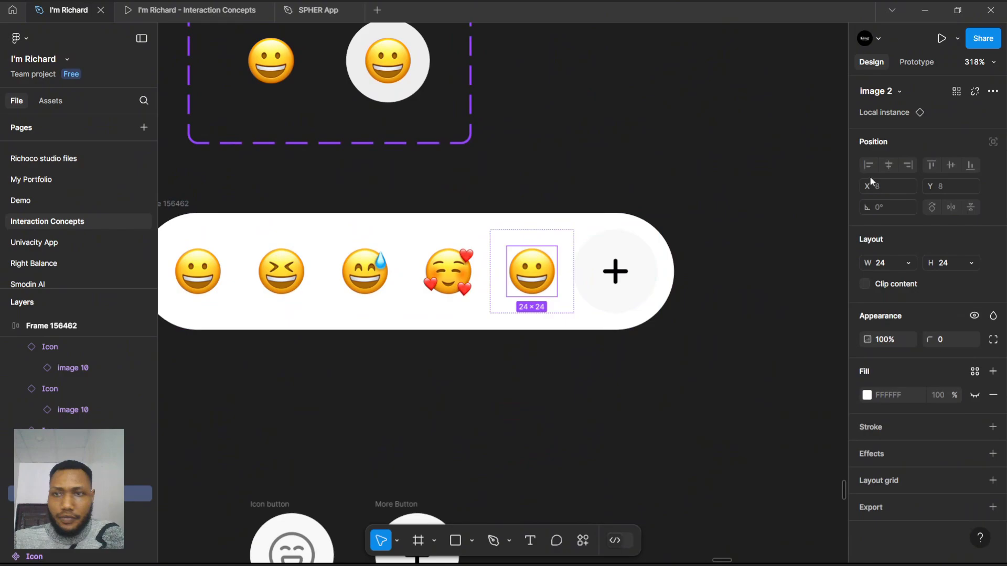
{"action": "left_click", "coordinate": [885, 101]}
{"action": "scroll", "coordinate": [812, 317], "scroll_direction": "down", "scroll_amount": 10}
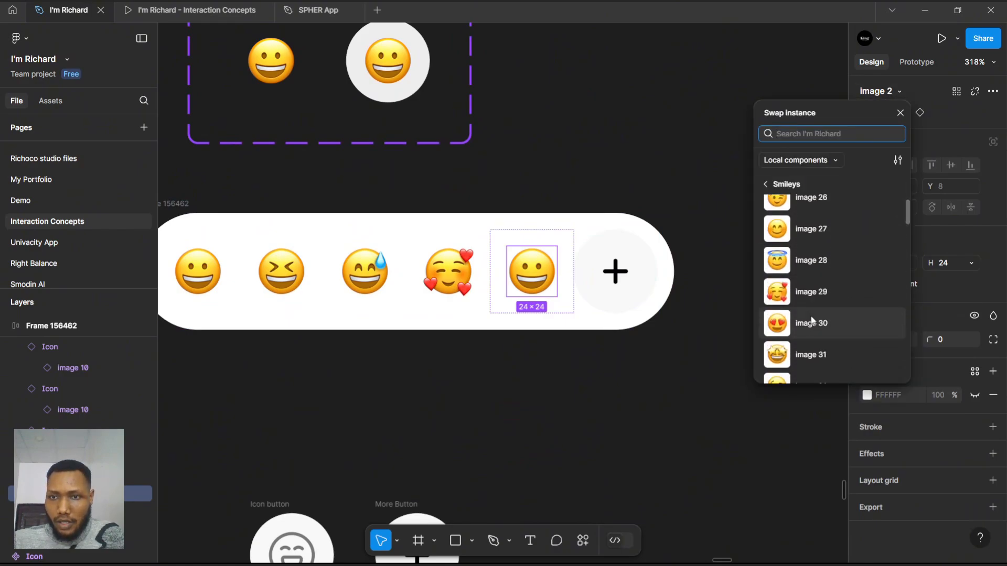
{"action": "scroll", "coordinate": [811, 320], "scroll_direction": "down", "scroll_amount": 2}
{"action": "left_click", "coordinate": [811, 321]}
- Move the Icon button just beneath the middle of the emoji bar and the spare More Button well below it
{"action": "scroll", "coordinate": [443, 288], "scroll_direction": "down", "scroll_amount": 5}
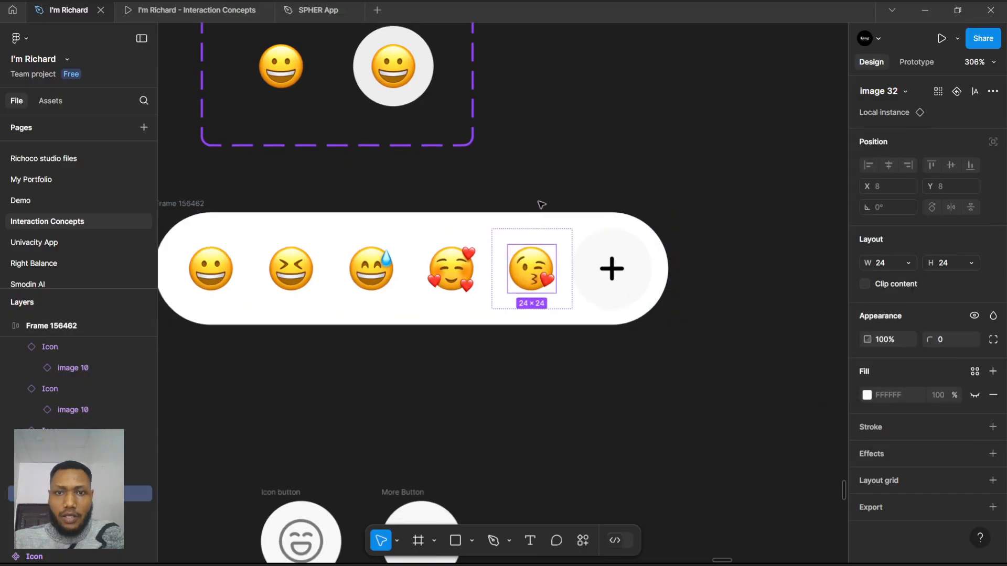
{"action": "scroll", "coordinate": [437, 283], "scroll_direction": "up", "scroll_amount": 4}
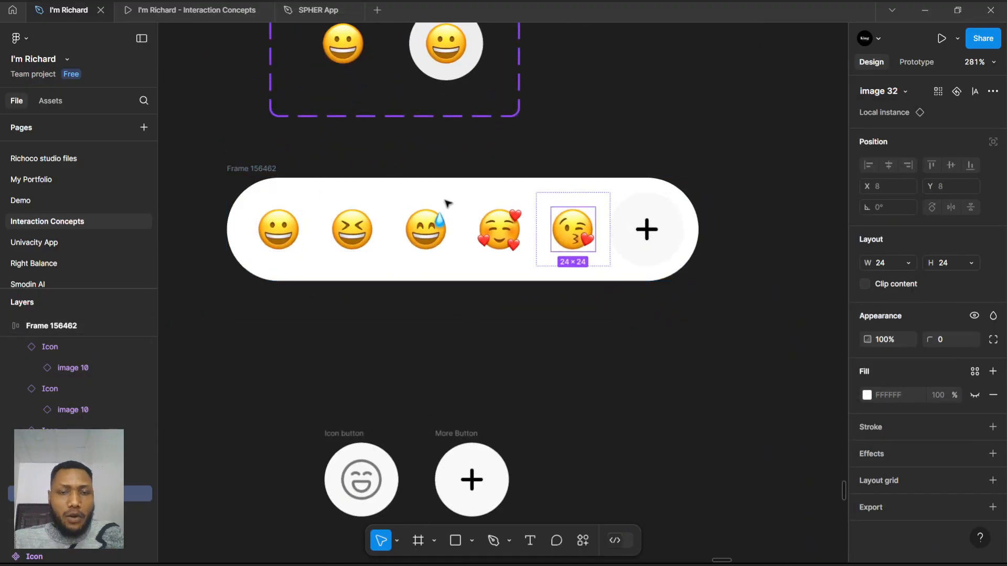
{"action": "left_click", "coordinate": [332, 414]}
{"action": "left_click_drag", "start_coordinate": [344, 434], "coordinate": [447, 288]}
{"action": "scroll", "coordinate": [455, 273], "scroll_direction": "down", "scroll_amount": 3}
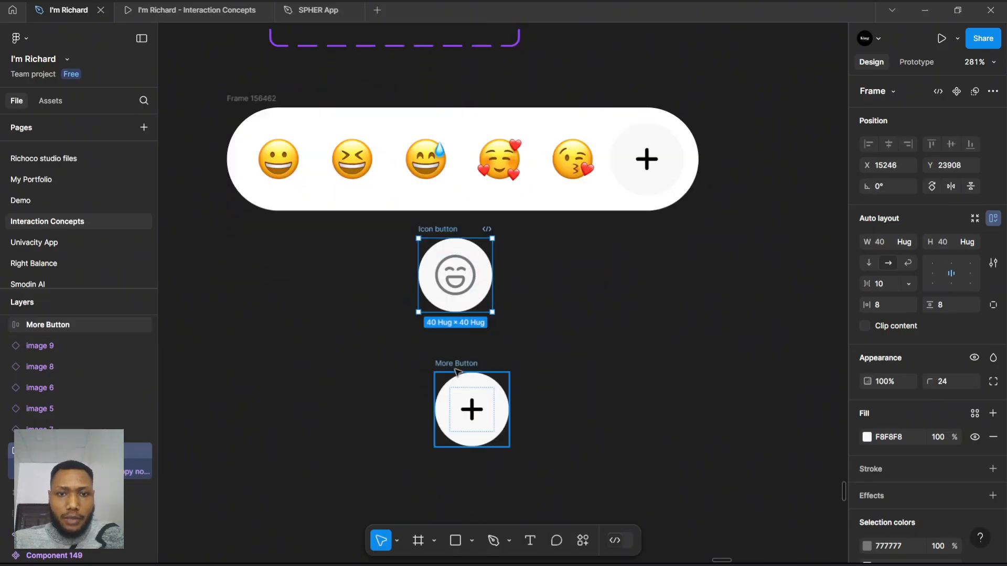
{"action": "left_click_drag", "start_coordinate": [455, 408], "coordinate": [434, 520]}
{"action": "scroll", "coordinate": [489, 308], "scroll_direction": "down", "scroll_amount": 2}
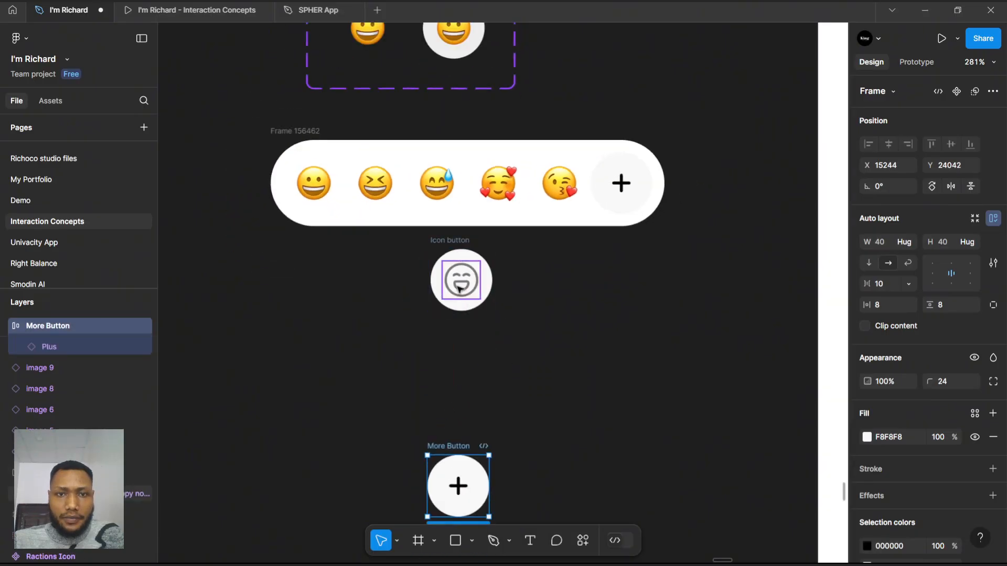
{"action": "scroll", "coordinate": [432, 165], "scroll_direction": "up", "scroll_amount": 2}
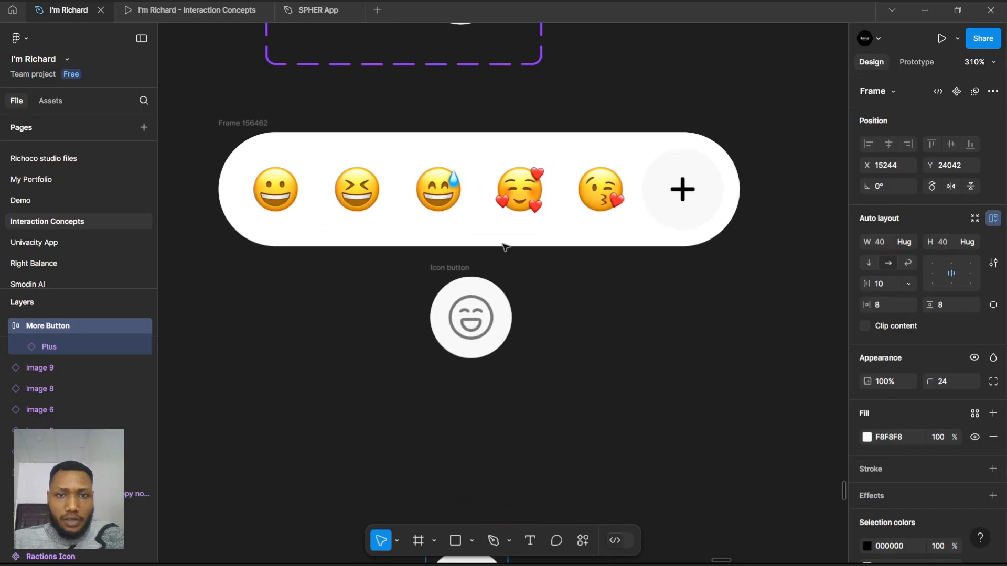
- Rename the emoji bar's frame as "Icon collection"
{"action": "left_click", "coordinate": [445, 269]}
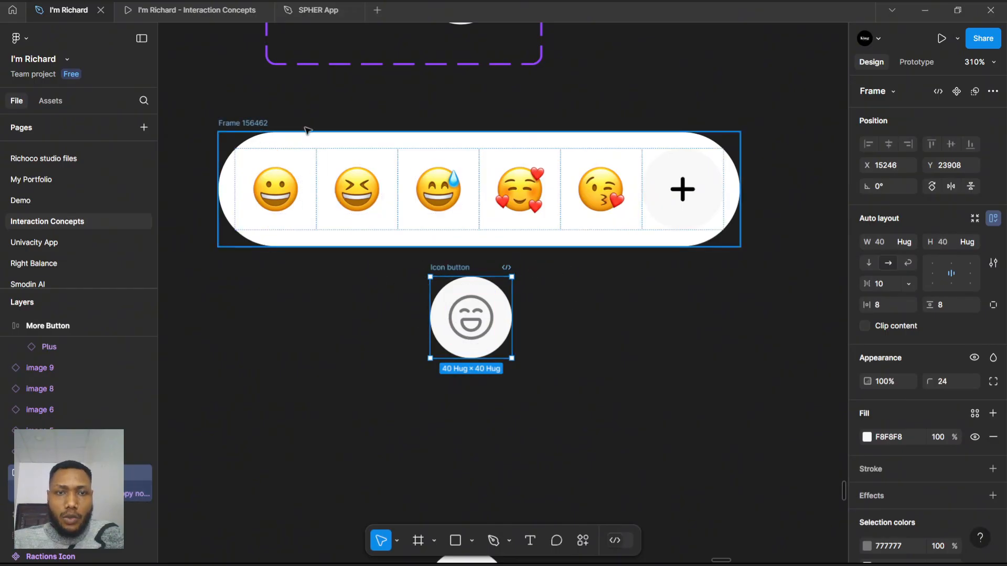
{"action": "left_click", "coordinate": [255, 124]}
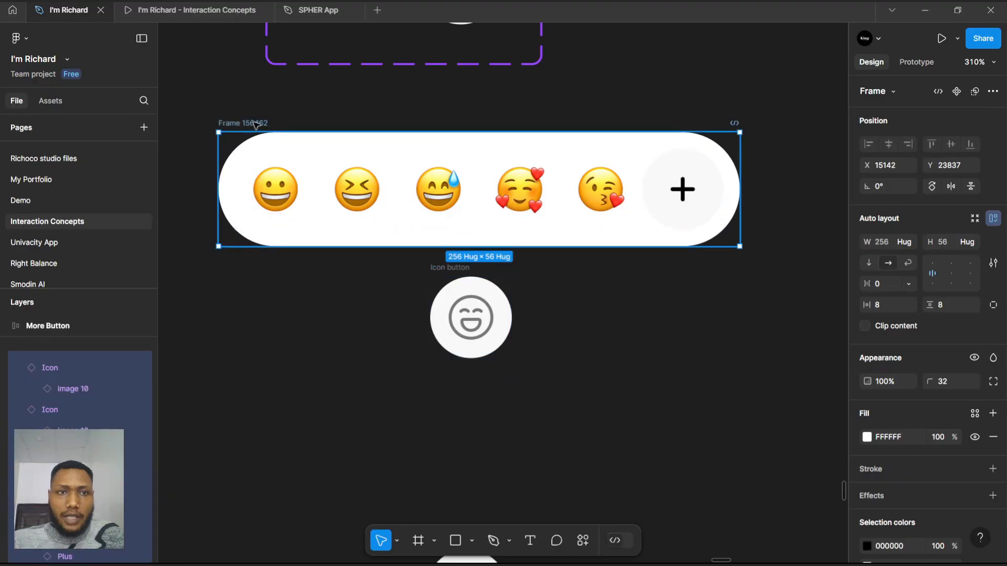
{"action": "double_click", "coordinate": [256, 124]}
{"action": "key", "text": "BackSpace"}
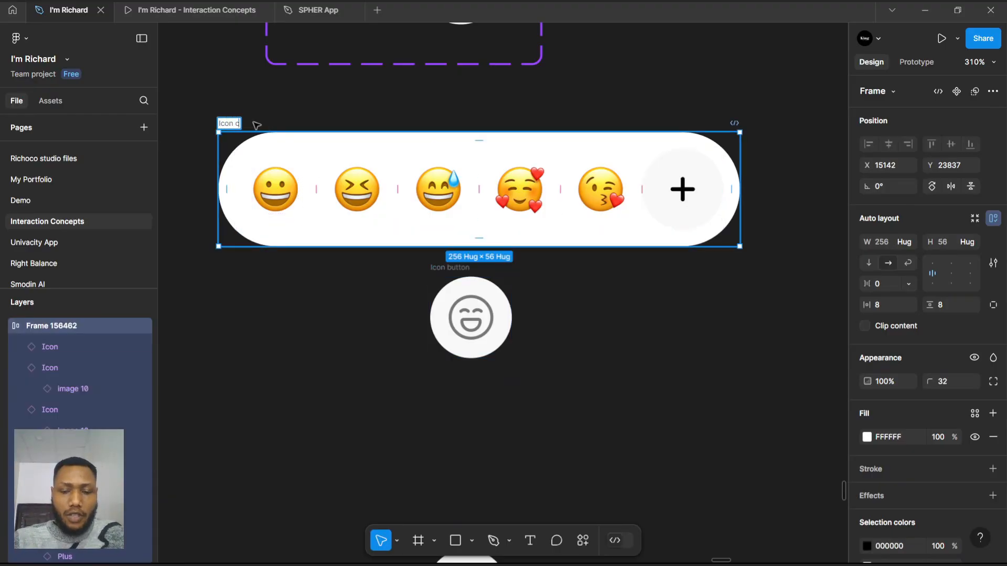
{"action": "type", "text": "Icon coll"}
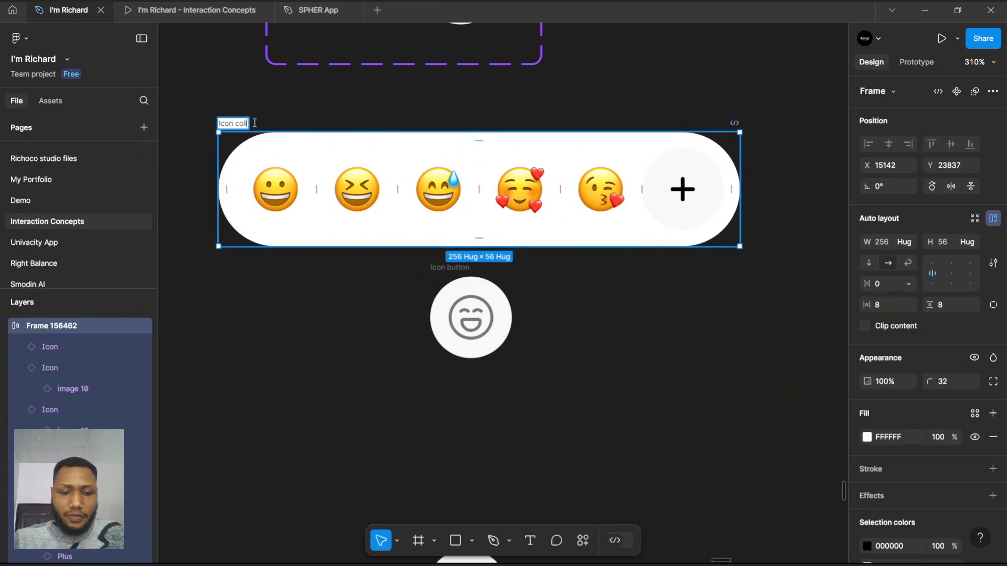
{"action": "type", "text": "ection"}
{"action": "key", "text": "Return"}
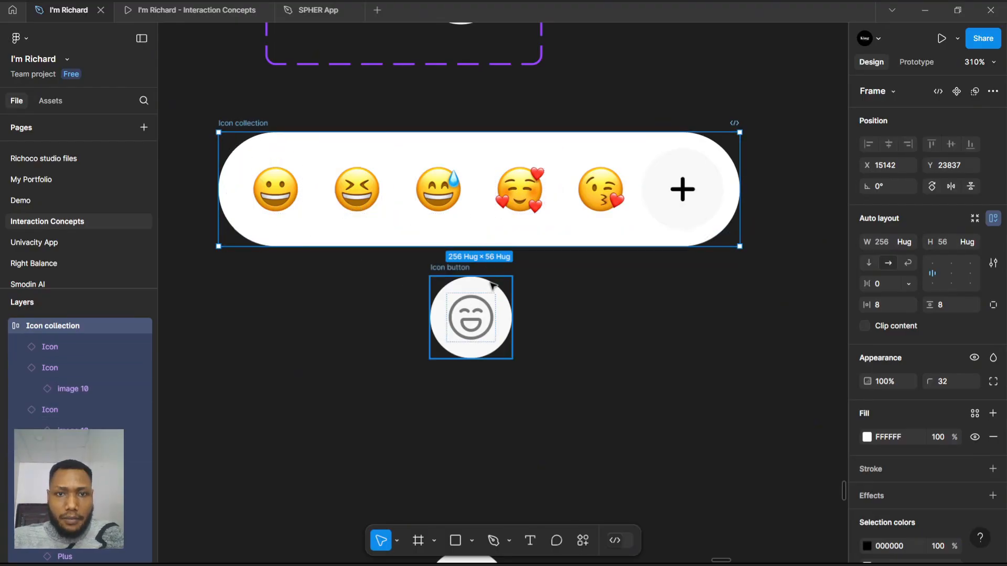
- Set the vertical spacing between the Icon collection and the Icon button to 8
{"action": "left_click", "coordinate": [446, 270]}
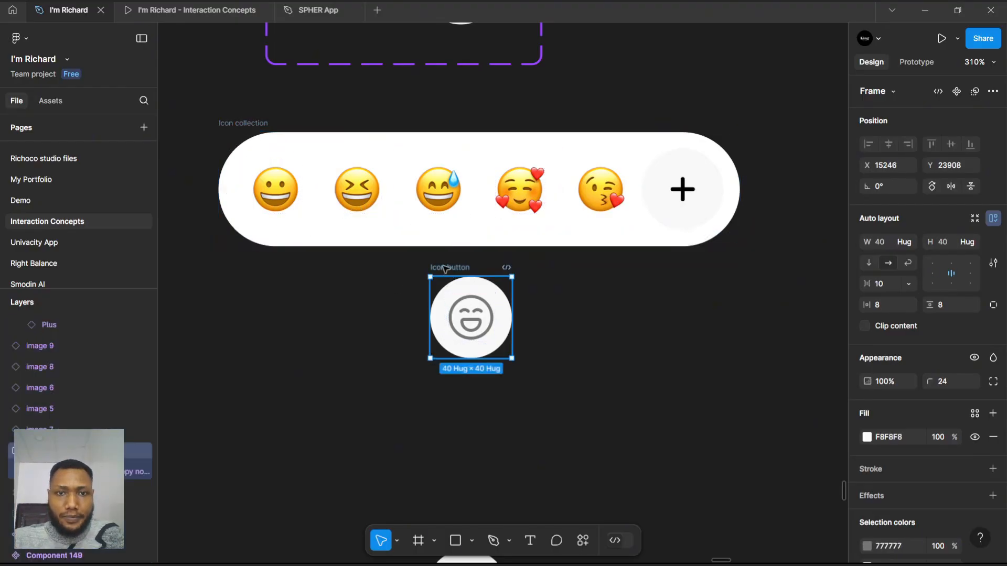
{"action": "left_click", "coordinate": [245, 125], "text": "shift"}
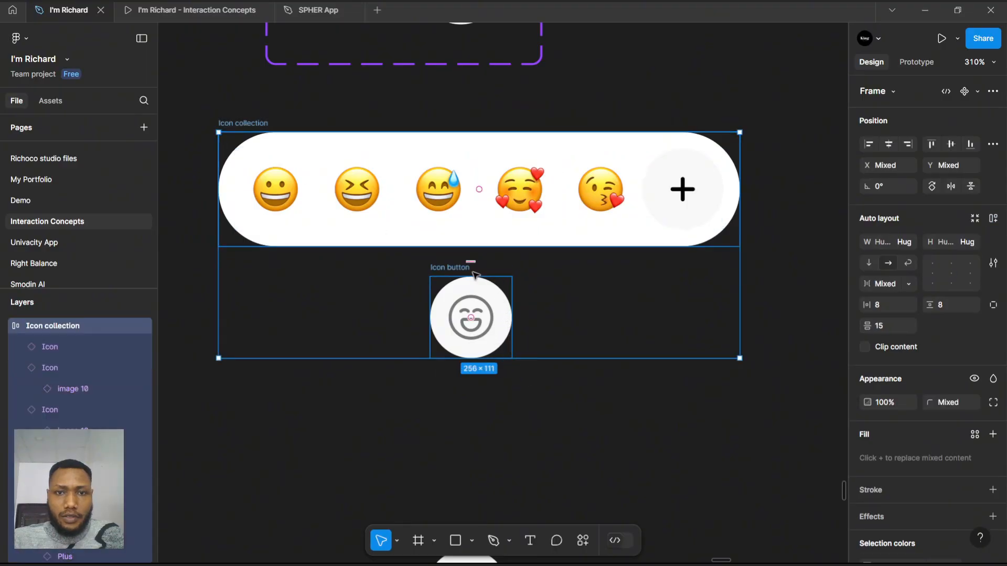
{"action": "left_click_drag", "start_coordinate": [470, 261], "coordinate": [471, 253]}
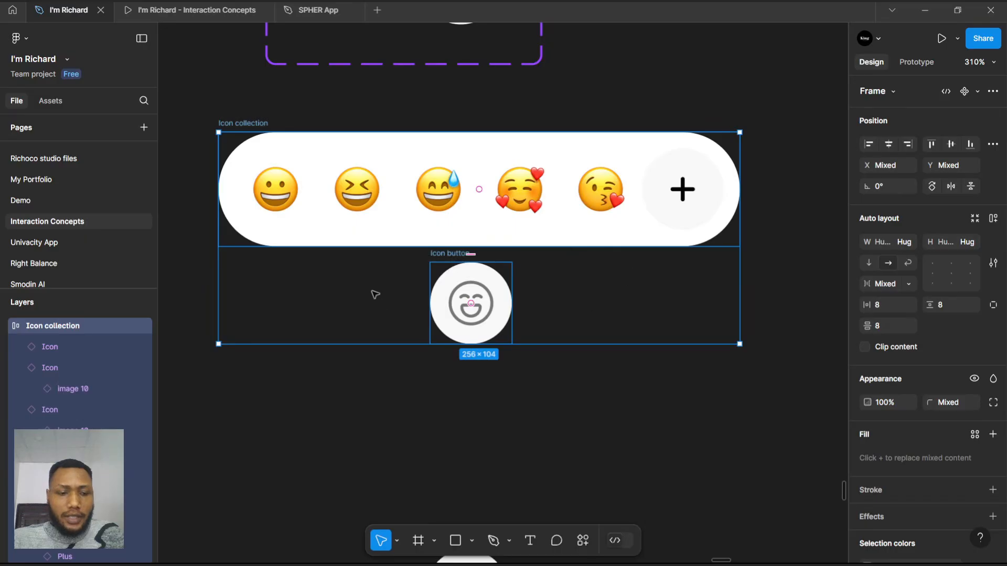
- Frame the Icon collection and Icon button together and name the new frame "Reaction component"
{"action": "right_click", "coordinate": [403, 164]}
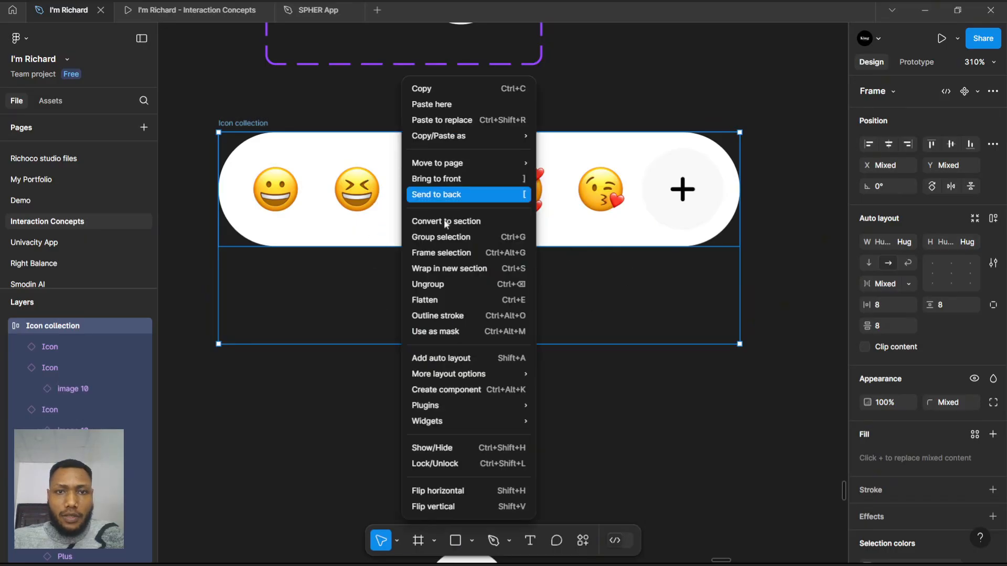
{"action": "left_click", "coordinate": [451, 253]}
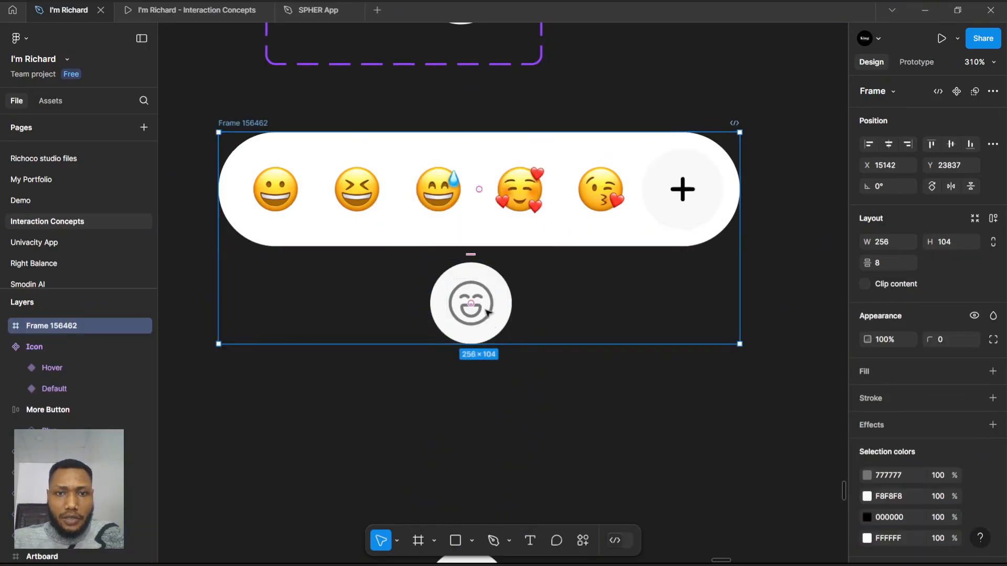
{"action": "double_click", "coordinate": [249, 123]}
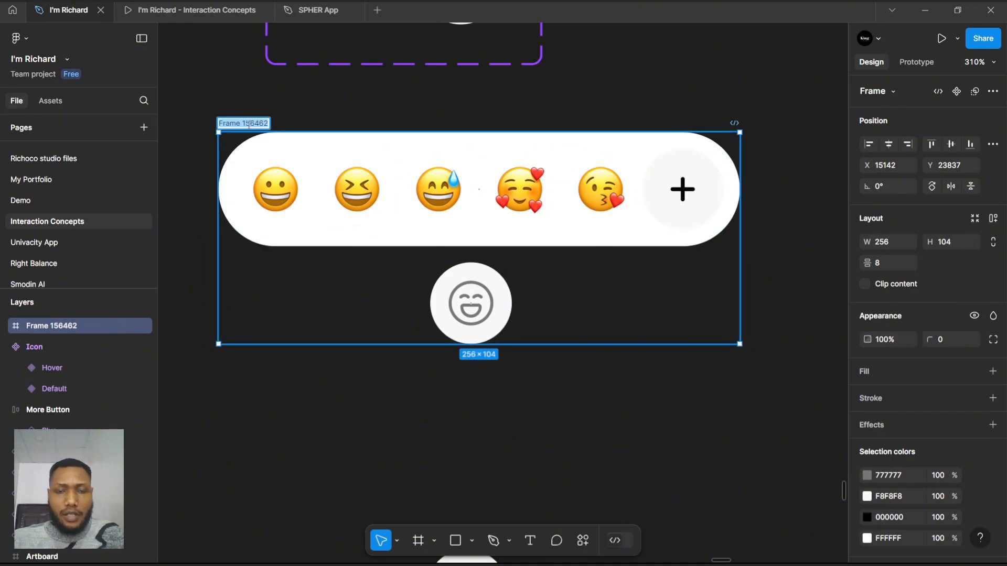
{"action": "type", "text": "Read"}
{"action": "type", "text": "t"}
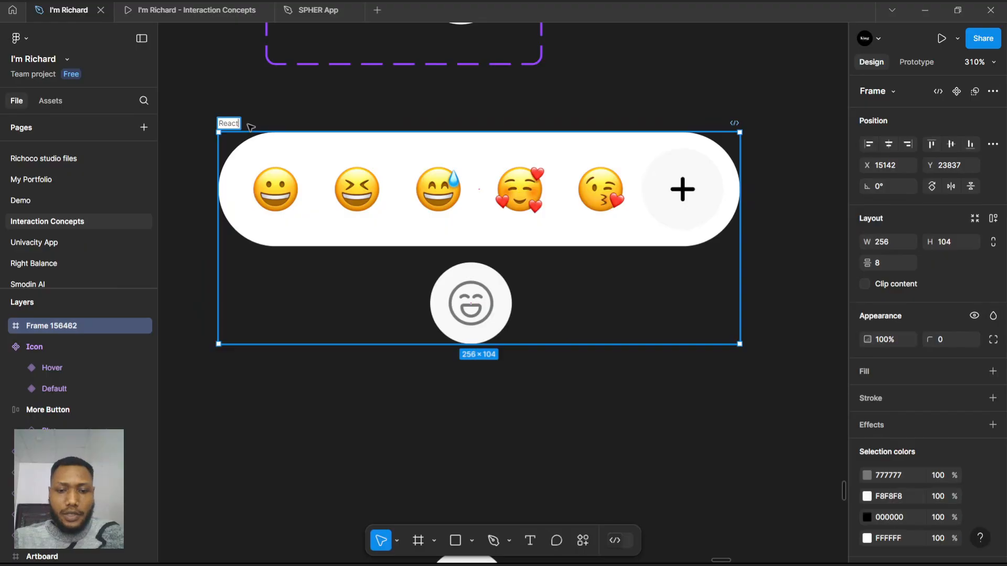
{"action": "type", "text": "ion component"}
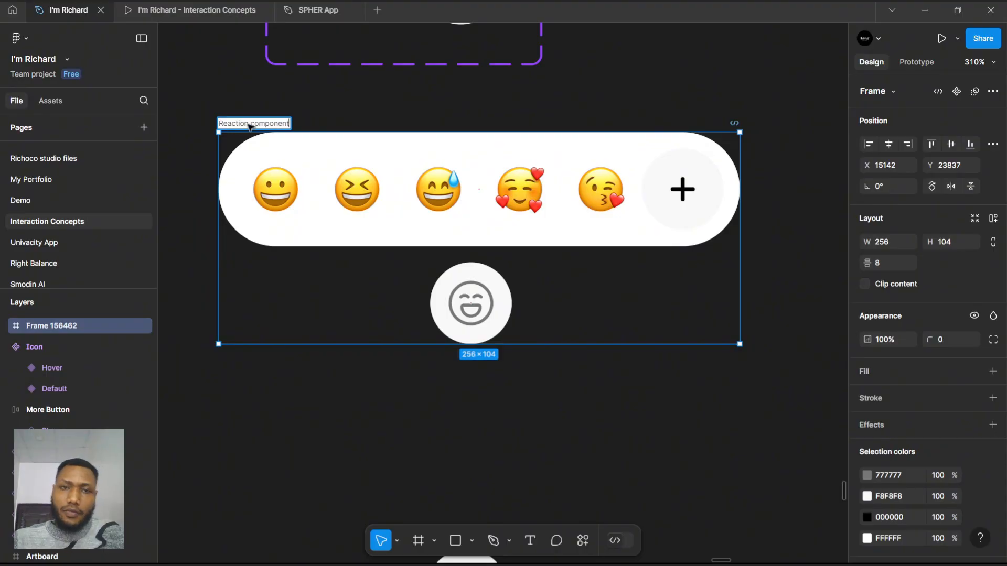
{"action": "key", "text": "Return"}
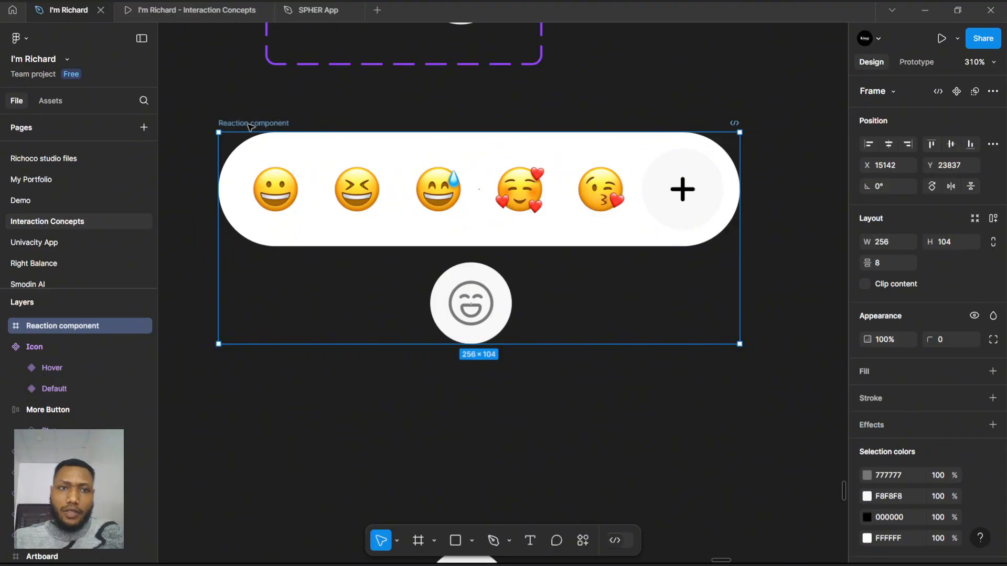
- Add a prototype interaction from the Icon set's Default variant that changes it to the Hover variant while hovering
{"action": "scroll", "coordinate": [262, 124], "scroll_direction": "down", "scroll_amount": 5}
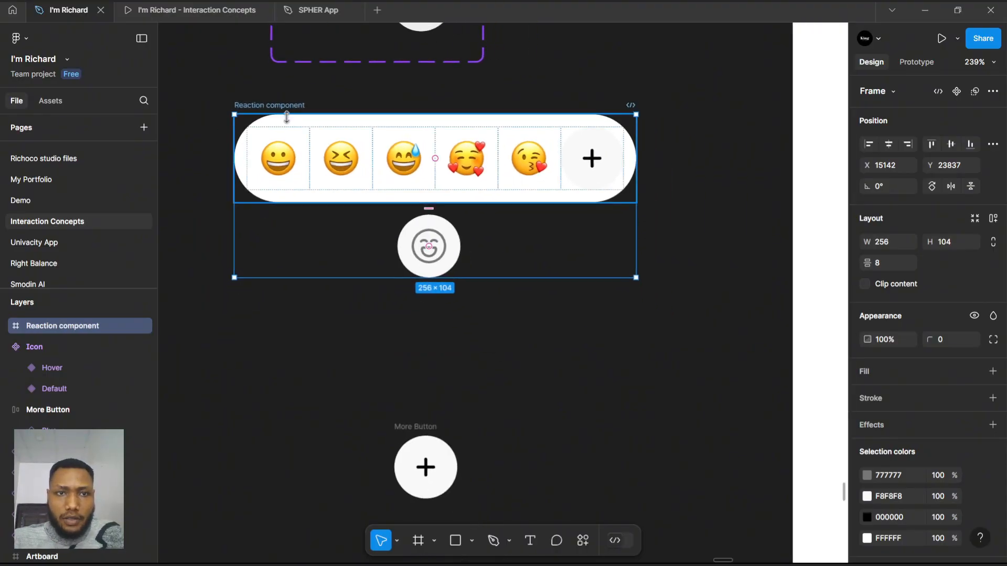
{"action": "scroll", "coordinate": [469, 128], "scroll_direction": "up", "scroll_amount": 3}
{"action": "scroll", "coordinate": [582, 168], "scroll_direction": "up", "scroll_amount": 1}
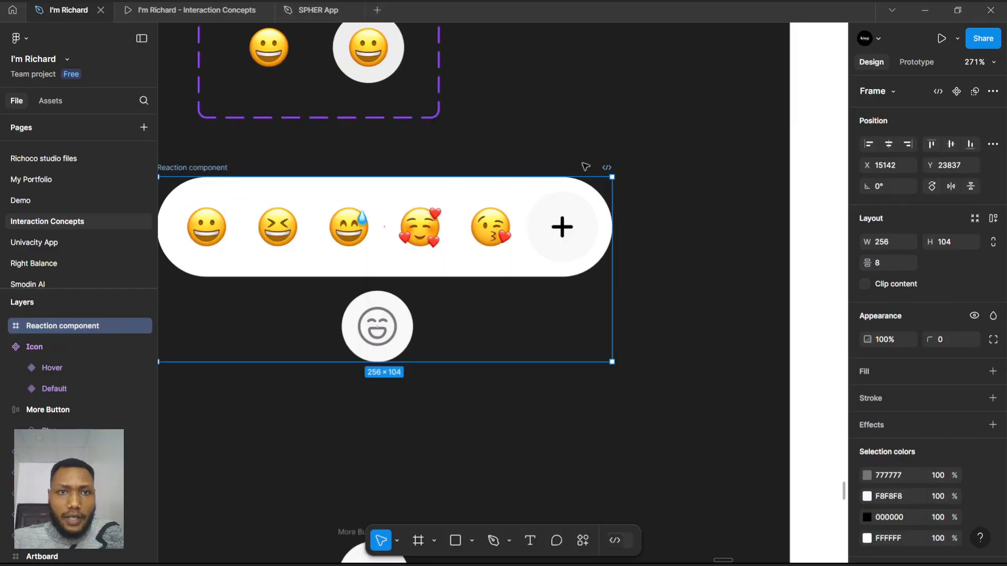
{"action": "scroll", "coordinate": [587, 167], "scroll_direction": "down", "scroll_amount": 1}
{"action": "scroll", "coordinate": [555, 159], "scroll_direction": "up", "scroll_amount": 2}
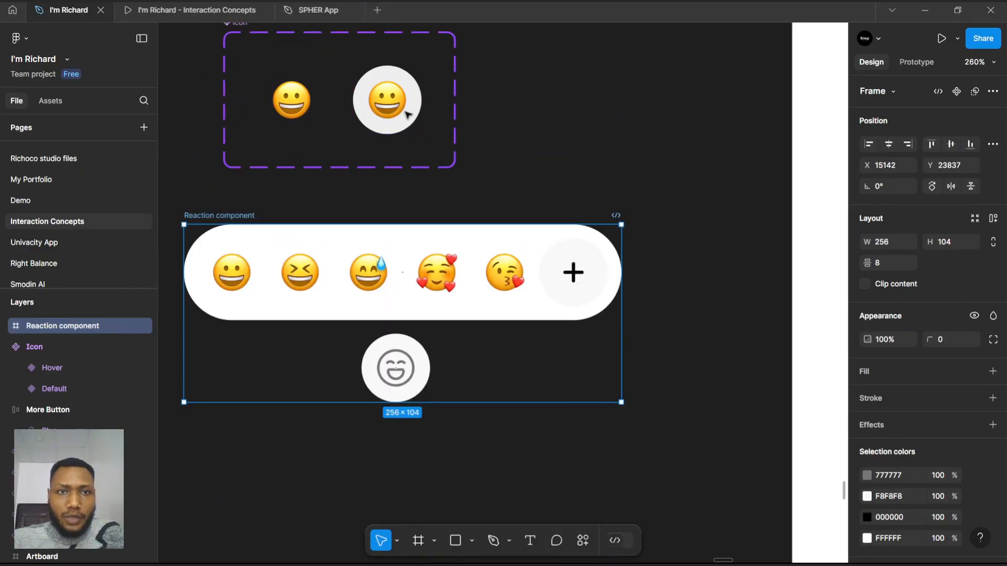
{"action": "scroll", "coordinate": [257, 95], "scroll_direction": "up", "scroll_amount": 2}
{"action": "scroll", "coordinate": [252, 108], "scroll_direction": "up", "scroll_amount": 5}
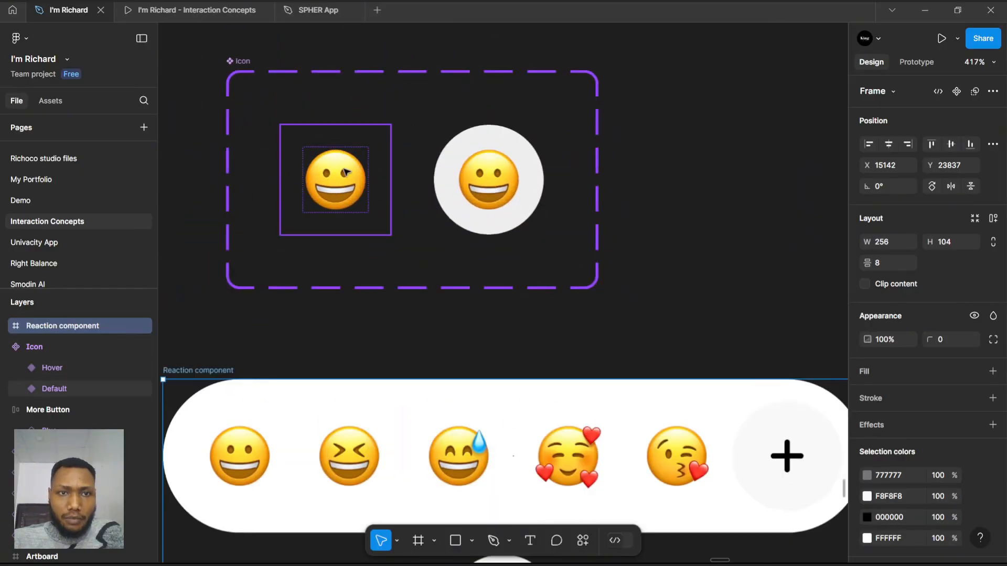
{"action": "left_click", "coordinate": [354, 179]}
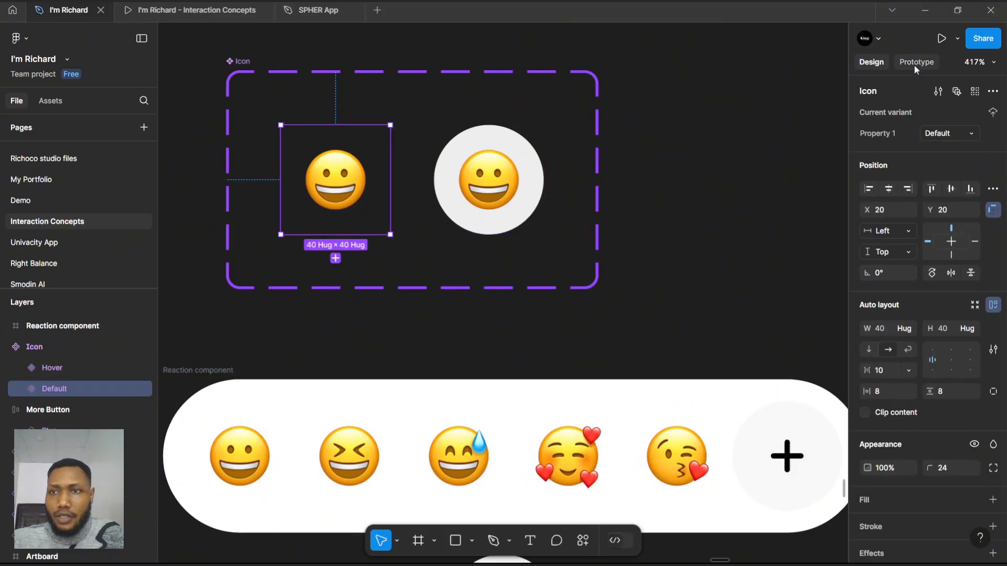
{"action": "left_click", "coordinate": [916, 62]}
{"action": "left_click_drag", "start_coordinate": [390, 179], "coordinate": [504, 184]}
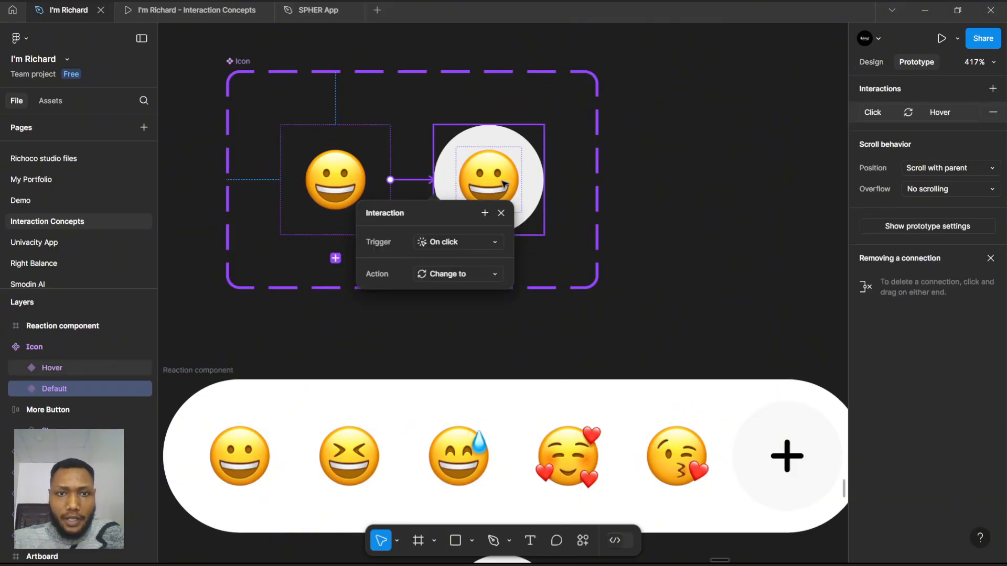
{"action": "left_click", "coordinate": [460, 244]}
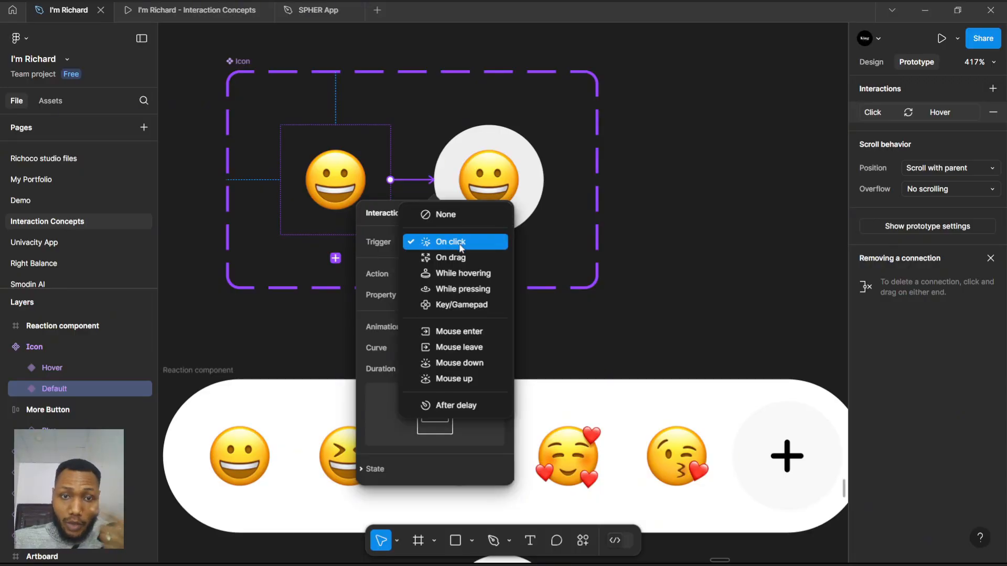
{"action": "left_click", "coordinate": [459, 273]}
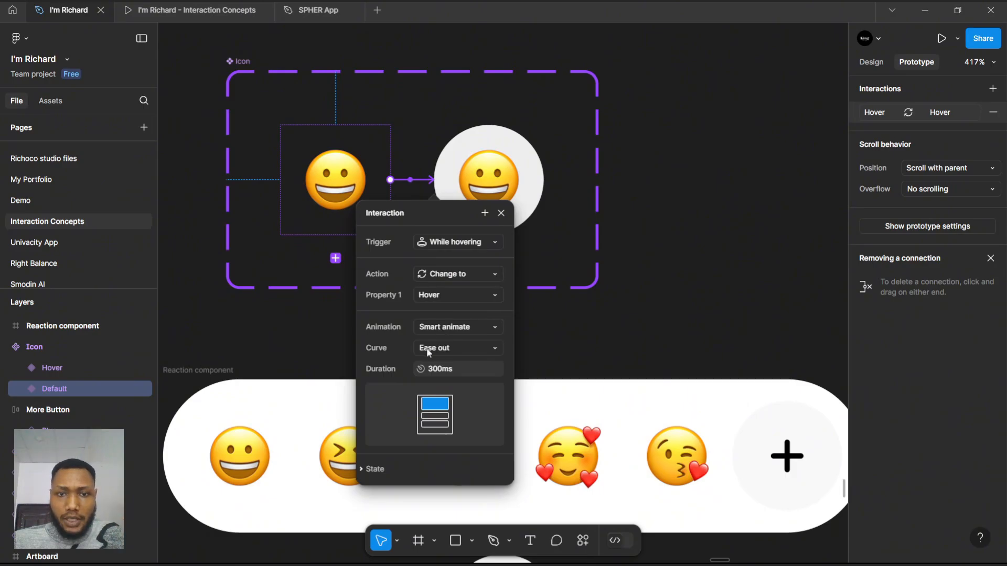
- Move the Reaction component frame from the canvas into the Artboard frame
{"action": "left_click", "coordinate": [500, 213]}
{"action": "scroll", "coordinate": [398, 204], "scroll_direction": "down", "scroll_amount": 3}
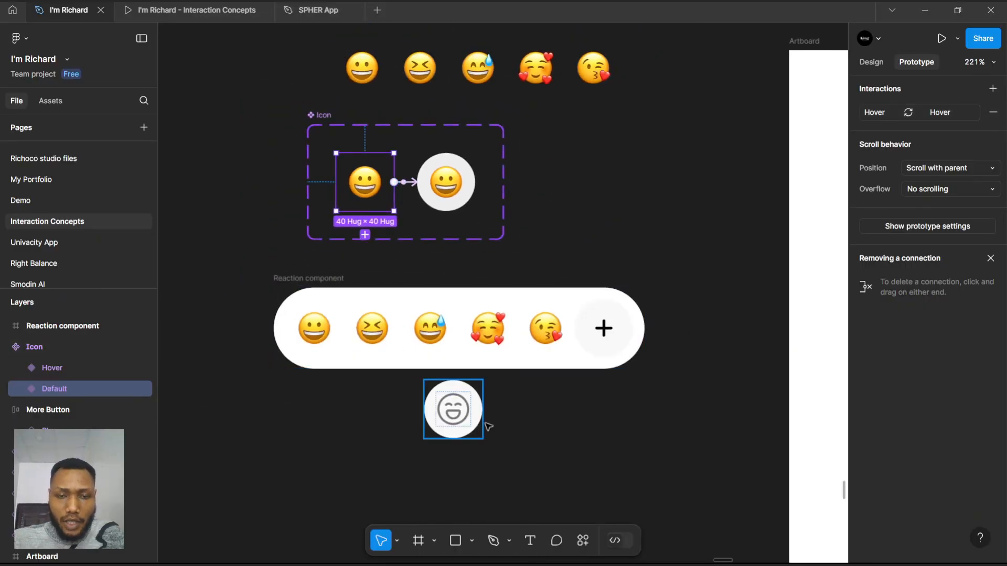
{"action": "scroll", "coordinate": [488, 427], "scroll_direction": "up", "scroll_amount": 1}
{"action": "scroll", "coordinate": [320, 264], "scroll_direction": "down", "scroll_amount": 1}
{"action": "scroll", "coordinate": [300, 226], "scroll_direction": "down", "scroll_amount": 3}
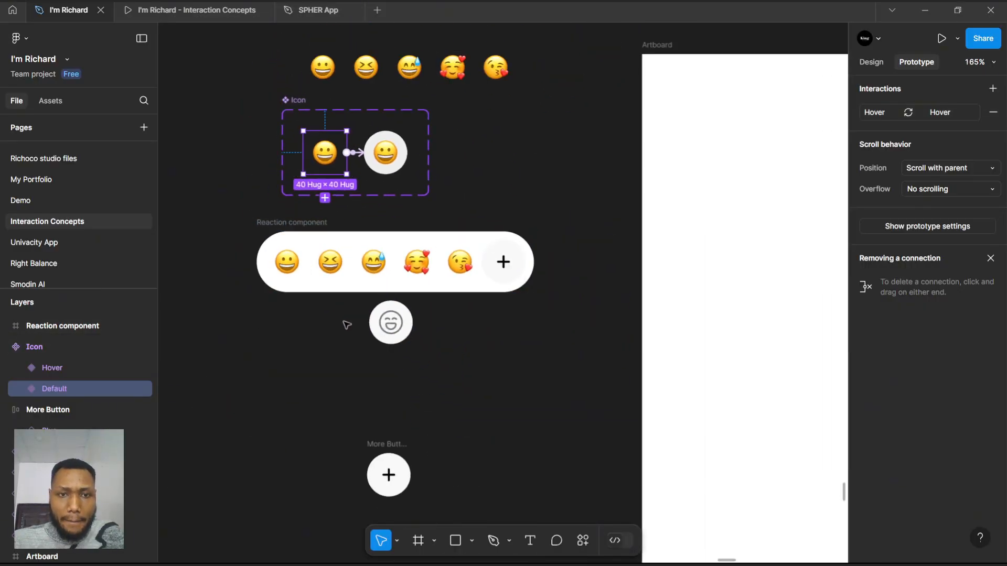
{"action": "scroll", "coordinate": [361, 332], "scroll_direction": "up", "scroll_amount": 1}
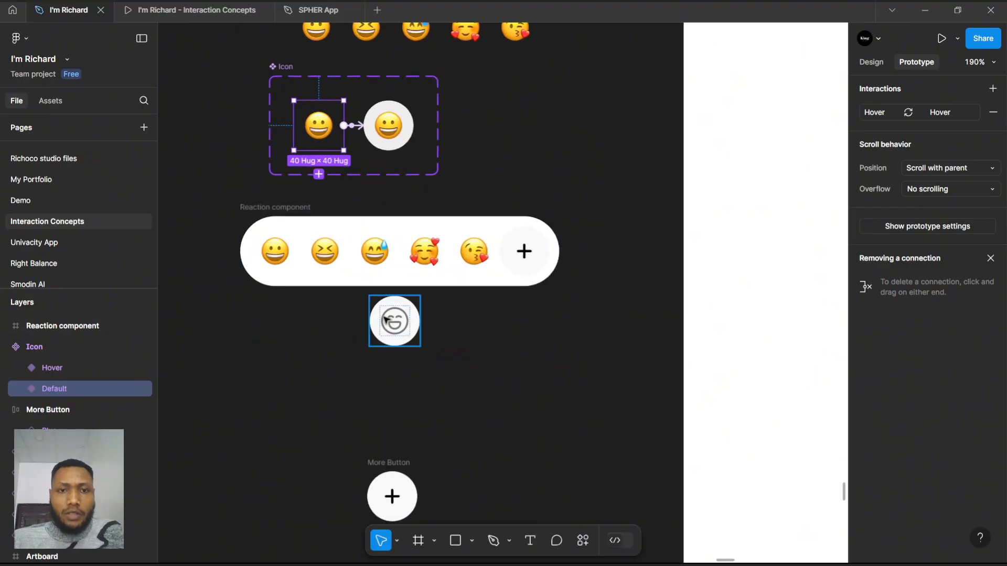
{"action": "left_click", "coordinate": [263, 216]}
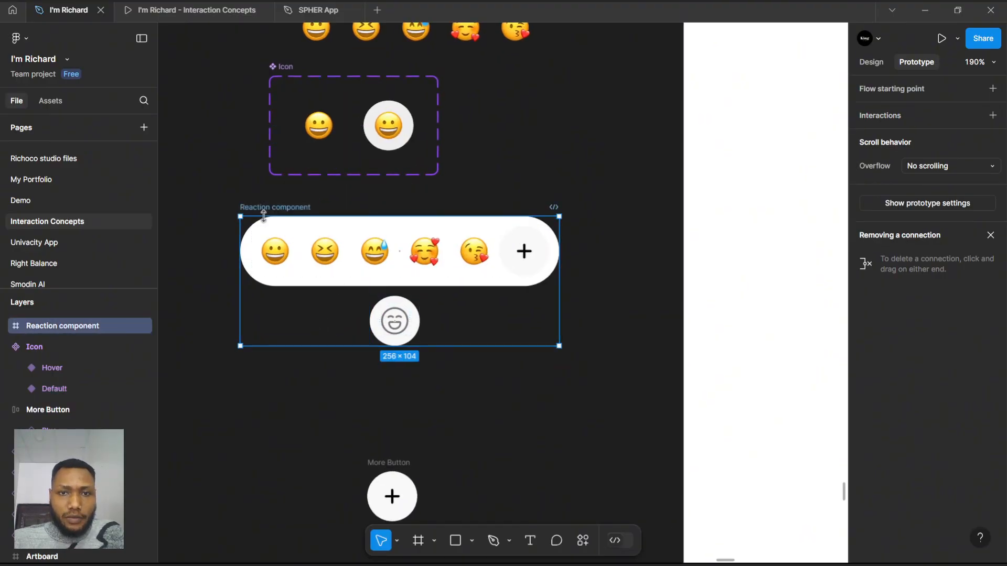
{"action": "scroll", "coordinate": [264, 217], "scroll_direction": "down", "scroll_amount": 4}
{"action": "scroll", "coordinate": [290, 249], "scroll_direction": "up", "scroll_amount": 2}
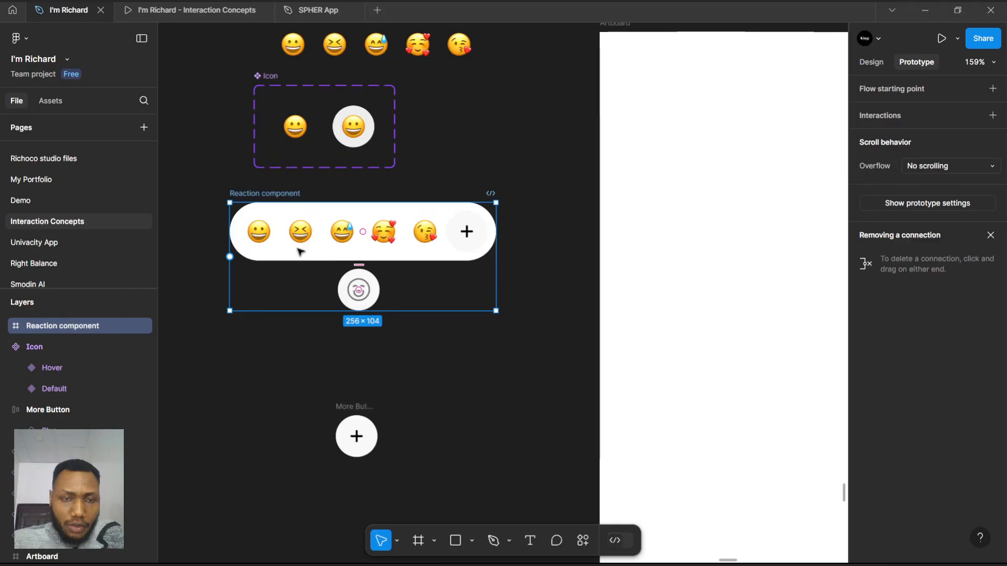
{"action": "scroll", "coordinate": [353, 296], "scroll_direction": "up", "scroll_amount": 1}
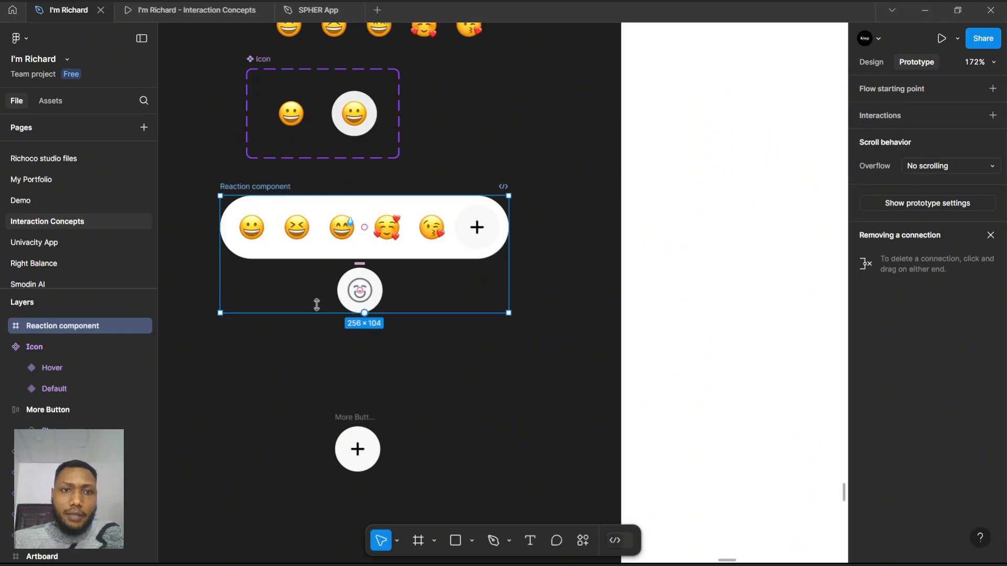
{"action": "scroll", "coordinate": [206, 202], "scroll_direction": "down", "scroll_amount": 1}
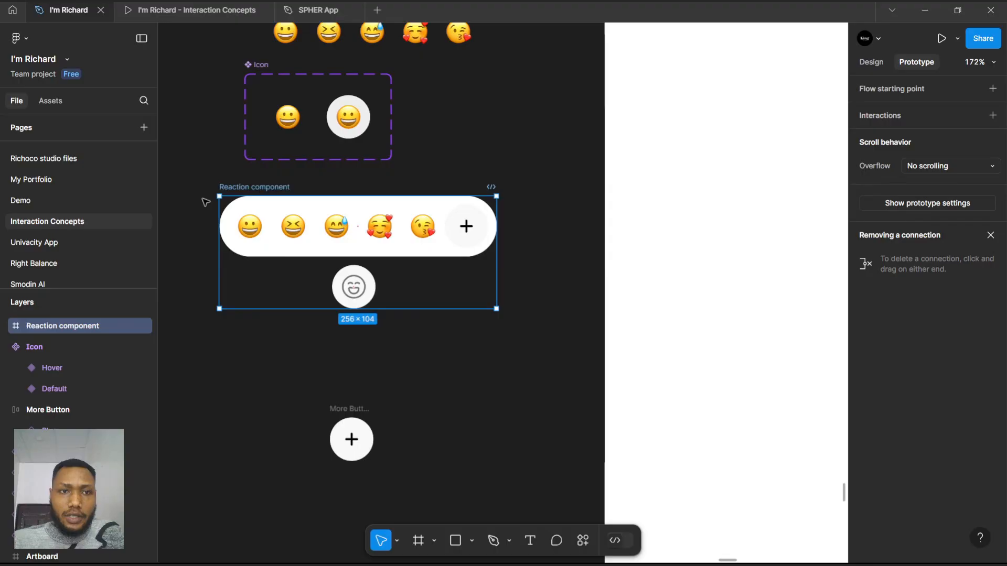
{"action": "scroll", "coordinate": [205, 202], "scroll_direction": "down", "scroll_amount": 3}
{"action": "left_click_drag", "start_coordinate": [249, 190], "coordinate": [603, 180]}
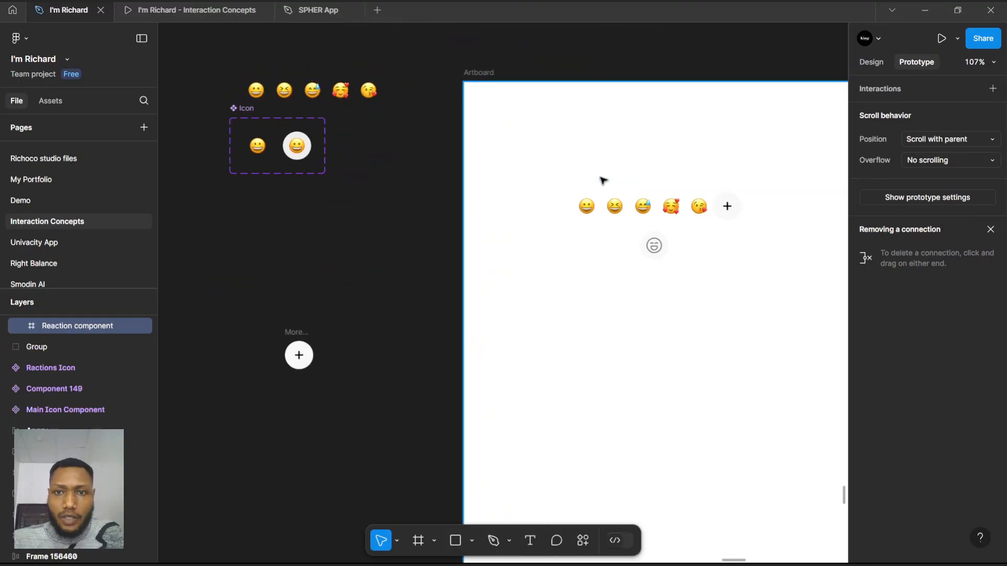
{"action": "scroll", "coordinate": [706, 230], "scroll_direction": "up", "scroll_amount": 3}
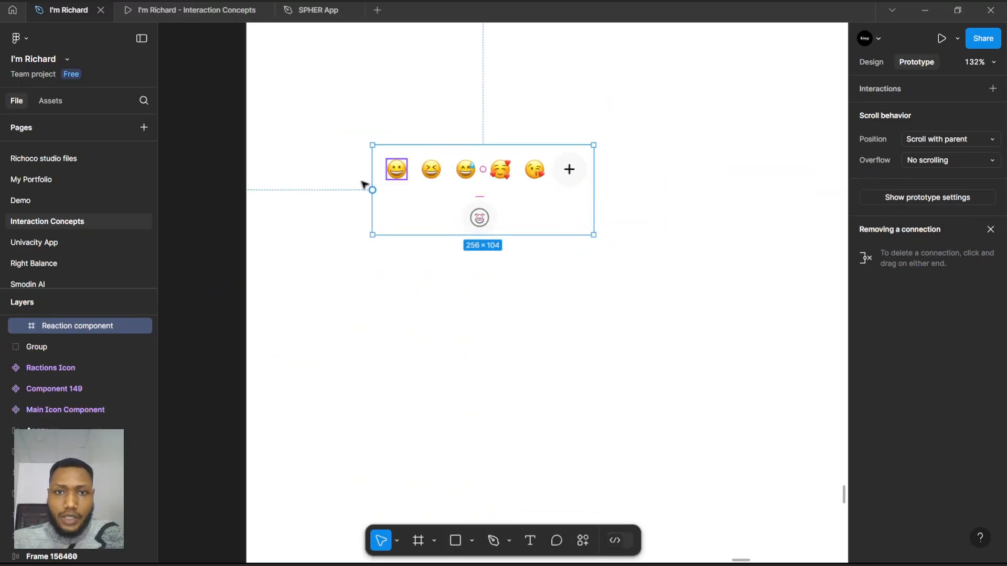
- Shrink the Artboard frame around the Reaction component to about 548 × 409
{"action": "scroll", "coordinate": [364, 185], "scroll_direction": "down", "scroll_amount": 6}
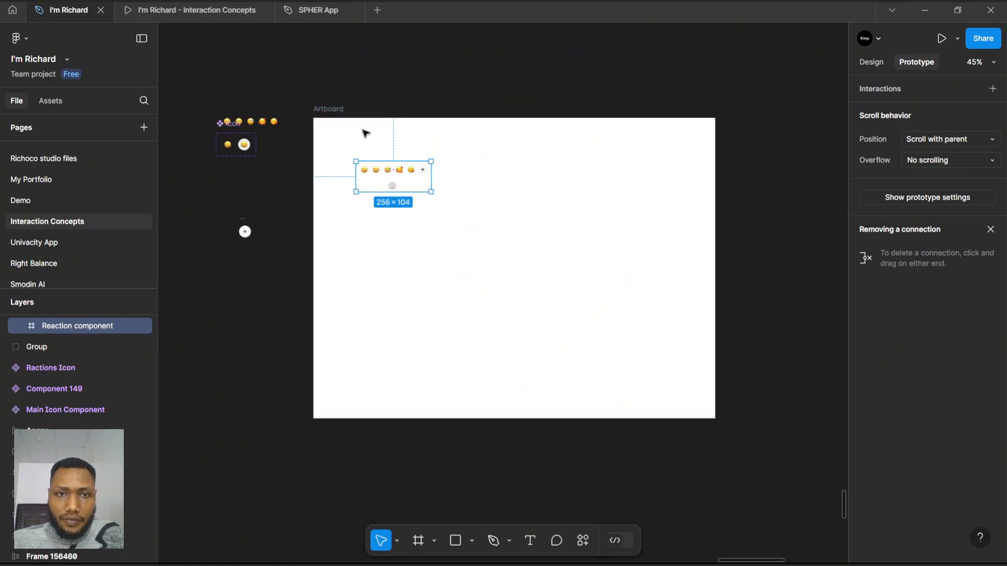
{"action": "left_click", "coordinate": [332, 110]}
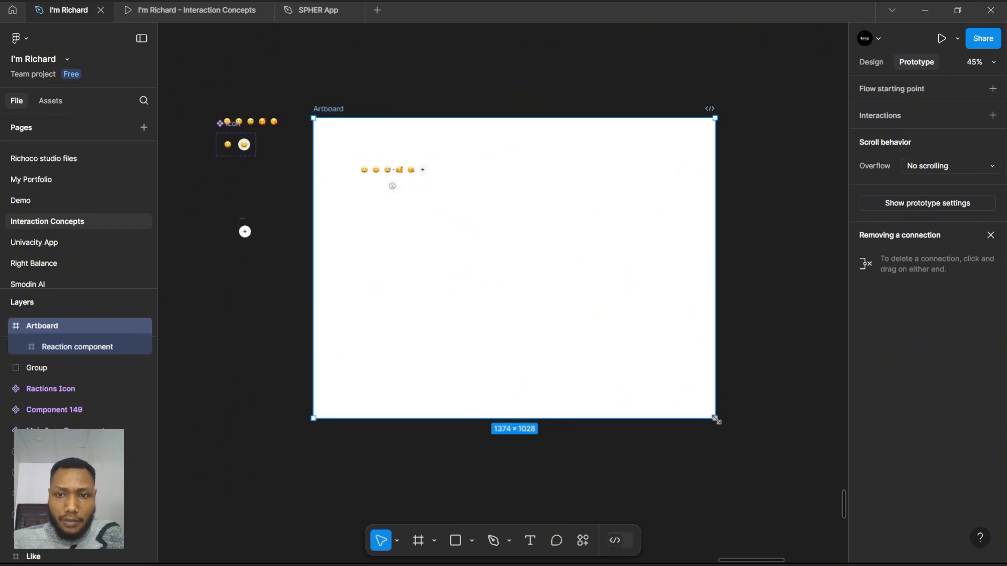
{"action": "left_click_drag", "start_coordinate": [715, 419], "coordinate": [474, 234]}
{"action": "scroll", "coordinate": [355, 195], "scroll_direction": "up", "scroll_amount": 5}
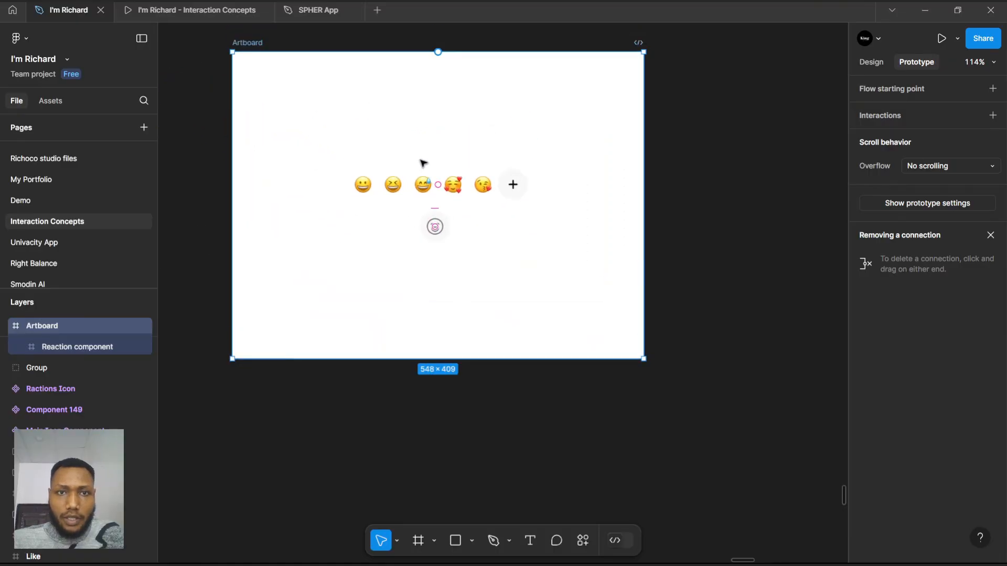
- Preview the Artboard prototype, check the hover effect on the emojis, and close the preview
{"action": "key", "text": "shift+space"}
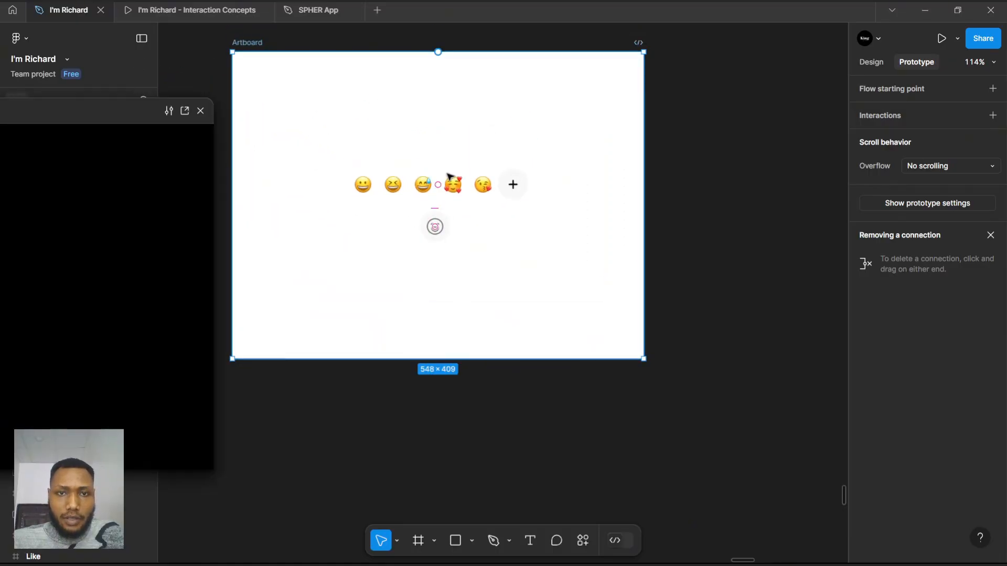
{"action": "left_click_drag", "start_coordinate": [124, 107], "coordinate": [525, 26]}
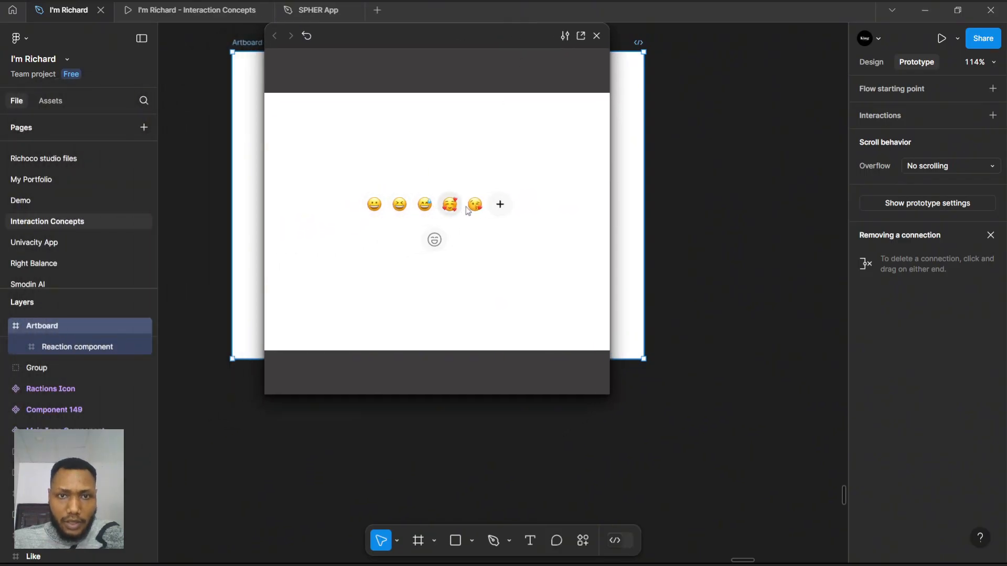
{"action": "left_click", "coordinate": [597, 35]}
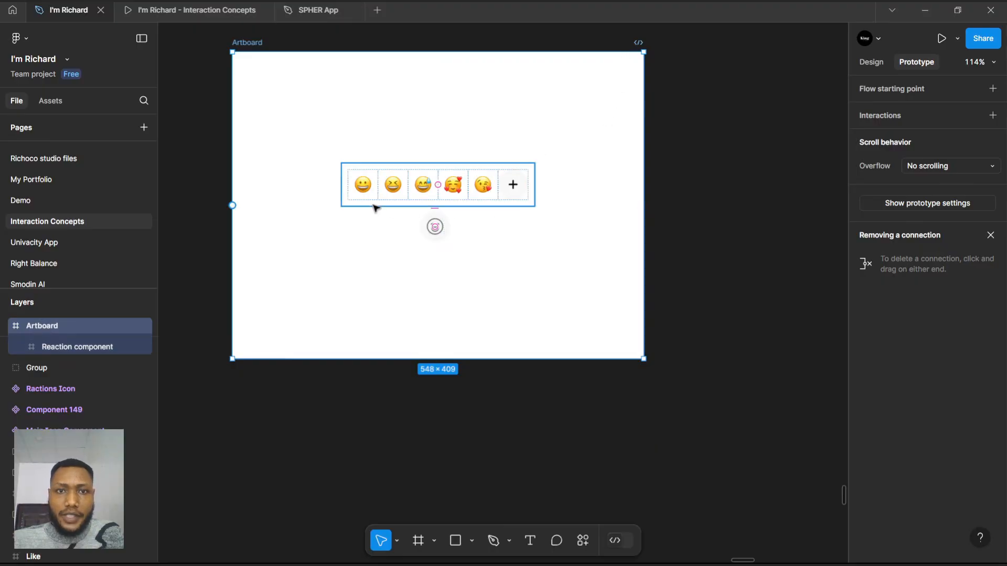
- Move the Reaction component near the Artboard's upper-left corner, at about X 51, Y 53
{"action": "scroll", "coordinate": [373, 206], "scroll_direction": "down", "scroll_amount": 1}
{"action": "left_click_drag", "start_coordinate": [387, 190], "coordinate": [336, 142]}
{"action": "left_click", "coordinate": [398, 204]}
{"action": "scroll", "coordinate": [353, 117], "scroll_direction": "down", "scroll_amount": 2}
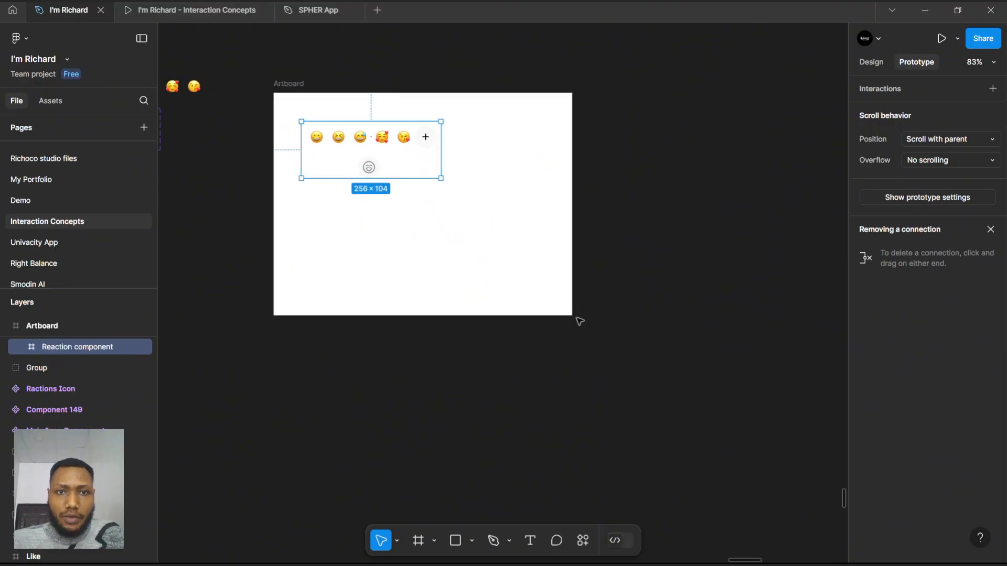
- Enlarge the Artboard frame to about 1773 × 626
{"action": "left_click", "coordinate": [296, 92]}
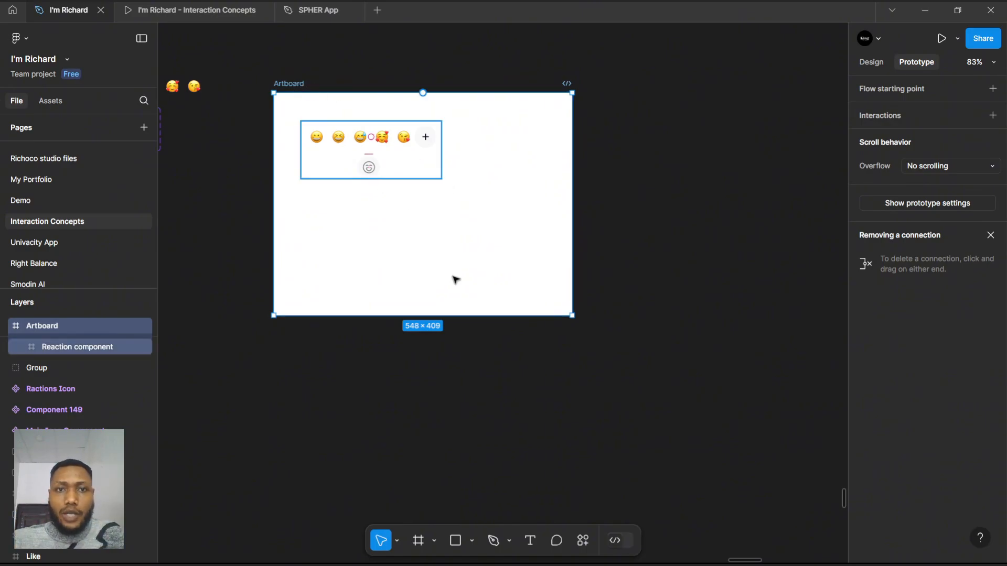
{"action": "scroll", "coordinate": [372, 195], "scroll_direction": "down", "scroll_amount": 3}
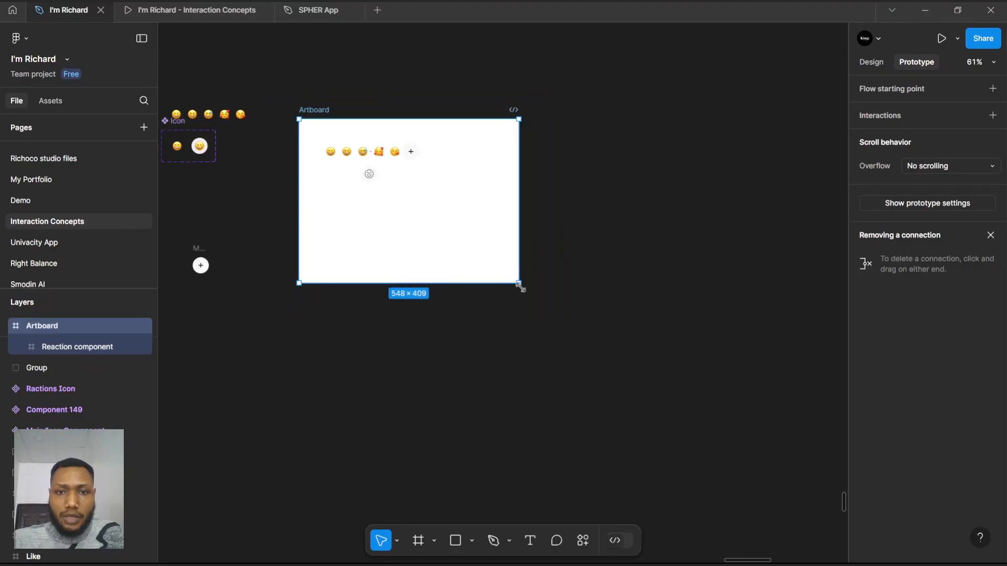
{"action": "left_click_drag", "start_coordinate": [553, 298], "coordinate": [807, 367]}
{"action": "scroll", "coordinate": [643, 339], "scroll_direction": "down", "scroll_amount": 3}
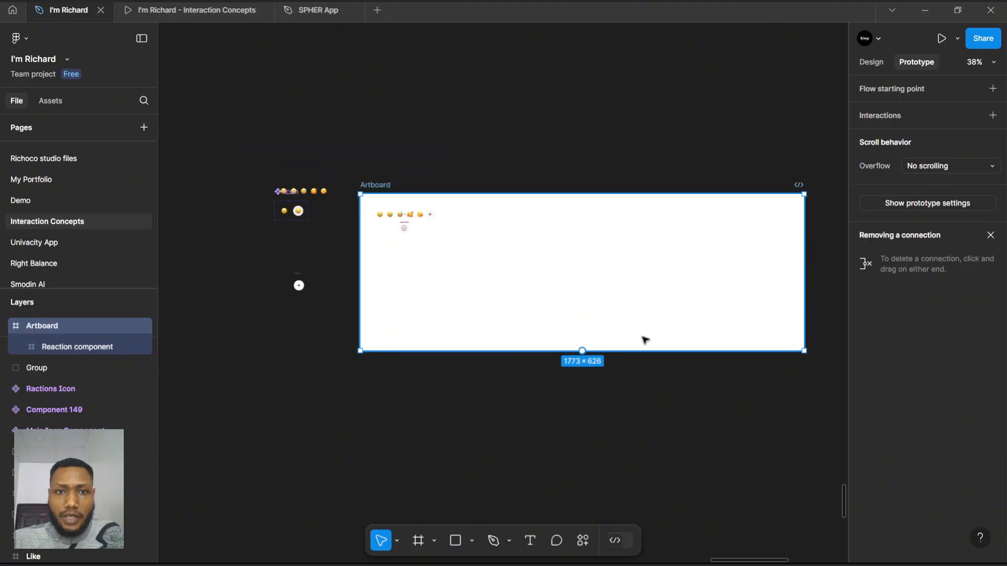
- Duplicate the Reaction component beside the original inside the Artboard, at about X 337, Y 53
{"action": "scroll", "coordinate": [518, 253], "scroll_direction": "up", "scroll_amount": 1}
{"action": "scroll", "coordinate": [493, 262], "scroll_direction": "up", "scroll_amount": 2}
{"action": "scroll", "coordinate": [409, 242], "scroll_direction": "up", "scroll_amount": 3}
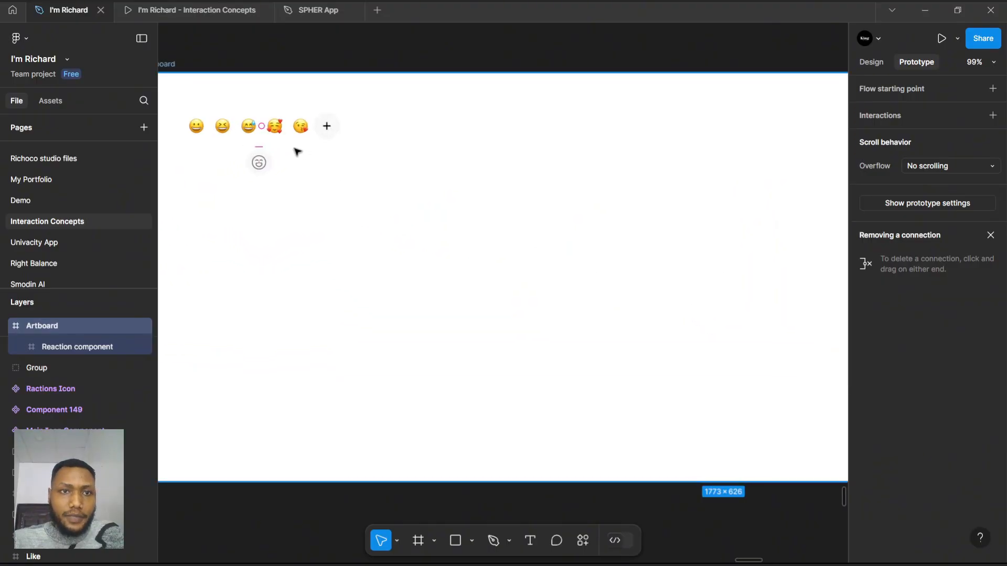
{"action": "scroll", "coordinate": [243, 189], "scroll_direction": "up", "scroll_amount": 2}
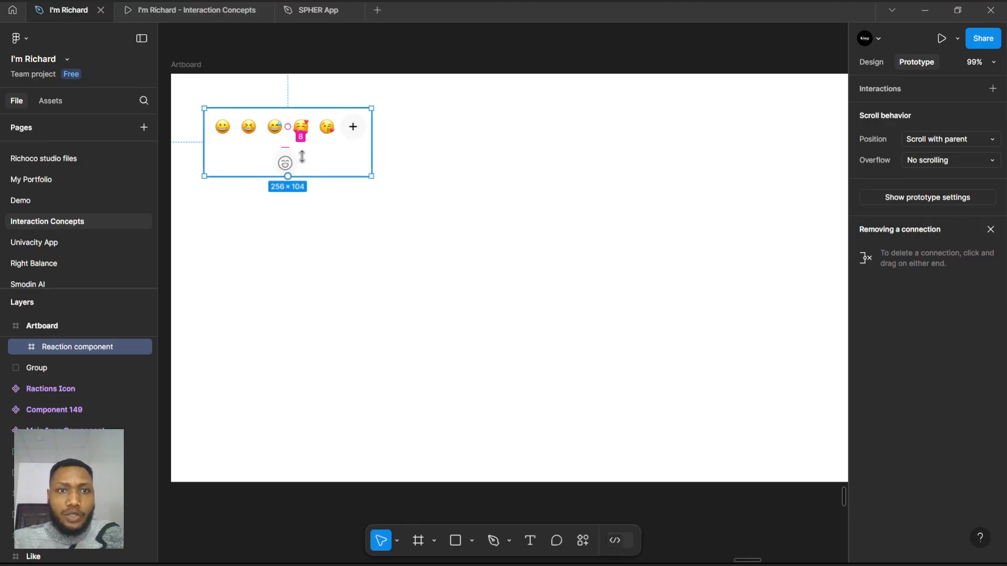
{"action": "left_click", "coordinate": [871, 62]}
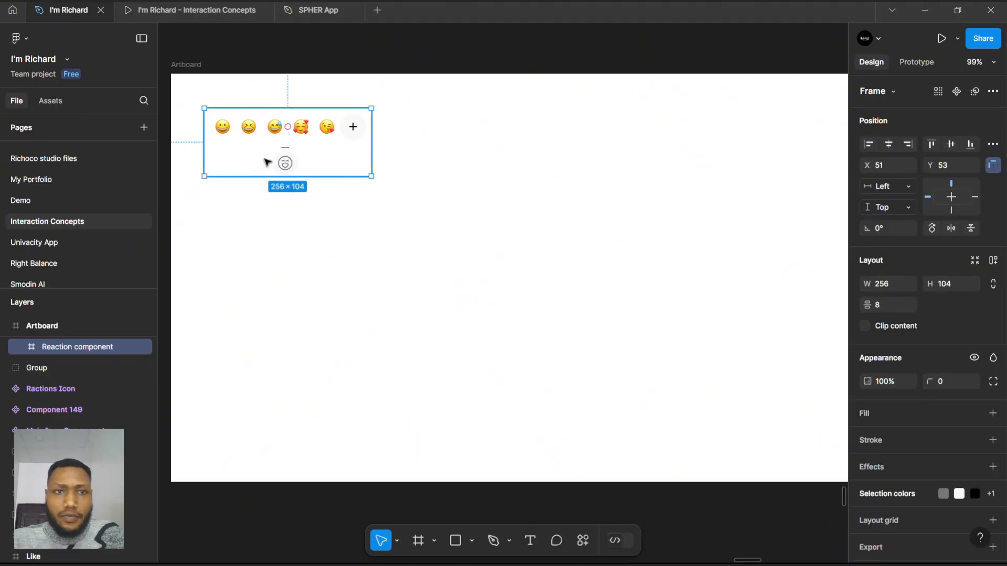
{"action": "left_click_drag", "start_coordinate": [284, 130], "coordinate": [452, 131]}
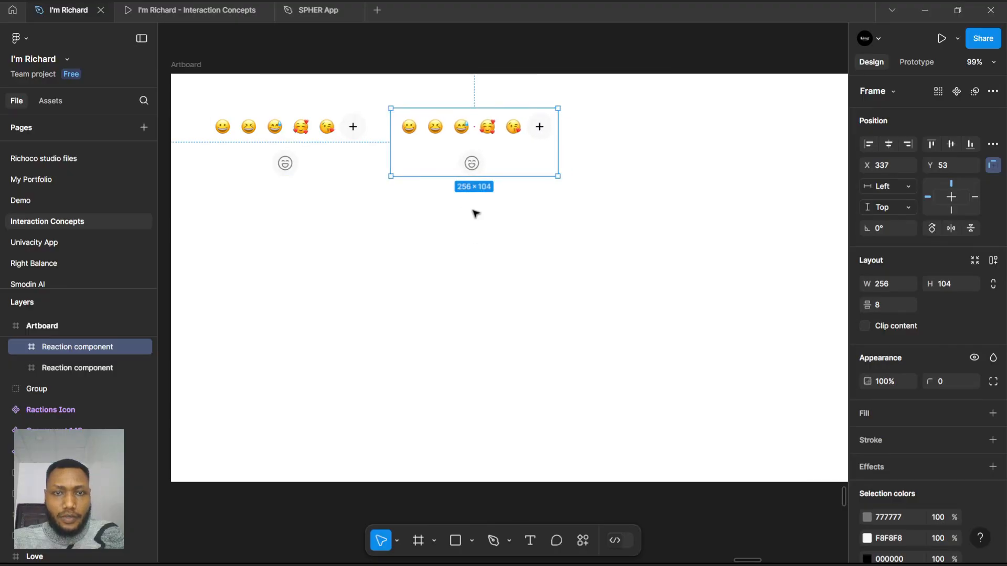
- Switch the first emoji's Icon instance in the duplicated Reaction component to the Hover variant
{"action": "scroll", "coordinate": [457, 173], "scroll_direction": "up", "scroll_amount": 2}
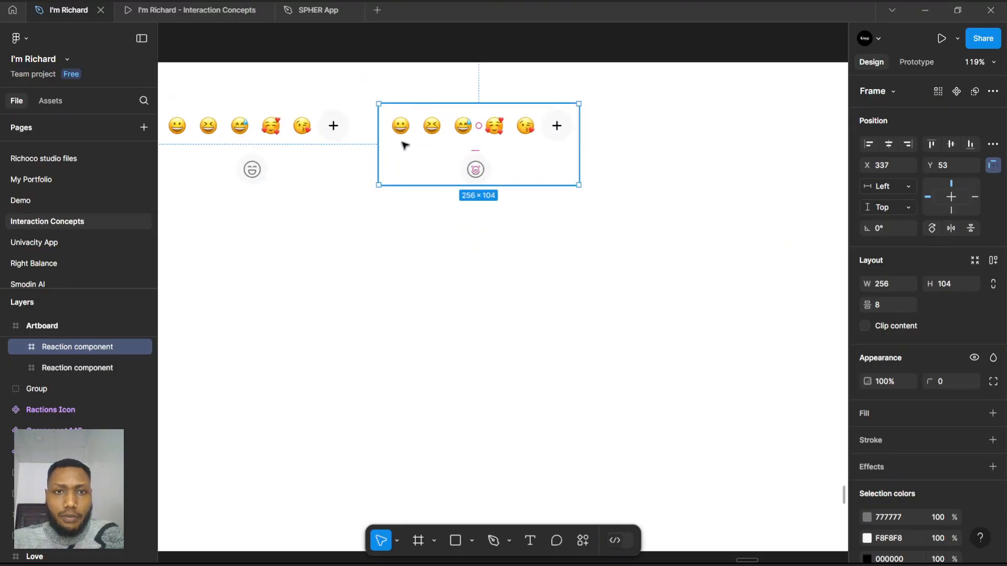
{"action": "double_click", "coordinate": [405, 132]}
{"action": "double_click", "coordinate": [404, 133]}
{"action": "double_click", "coordinate": [405, 133]}
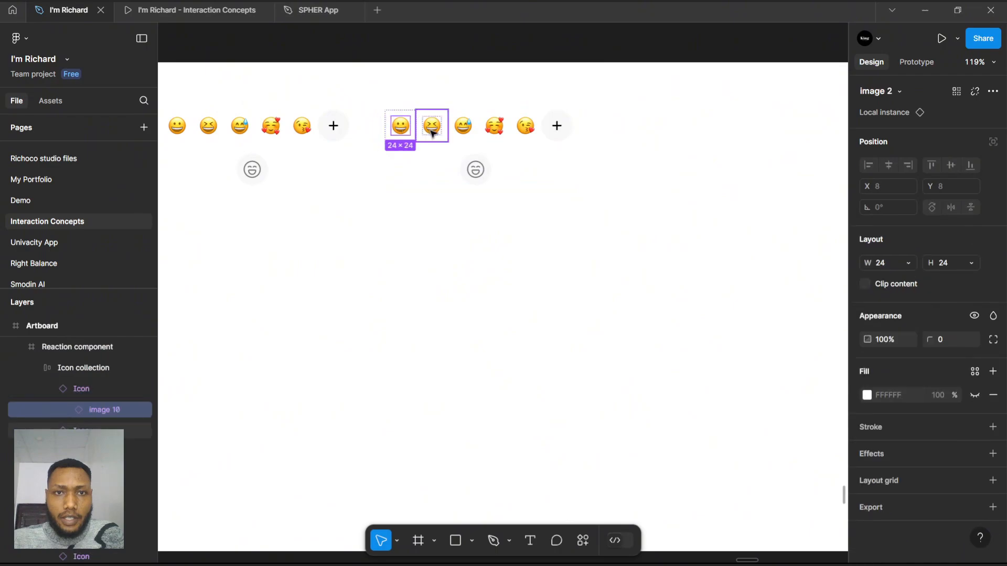
{"action": "left_click", "coordinate": [432, 131]}
{"action": "left_click", "coordinate": [408, 131]}
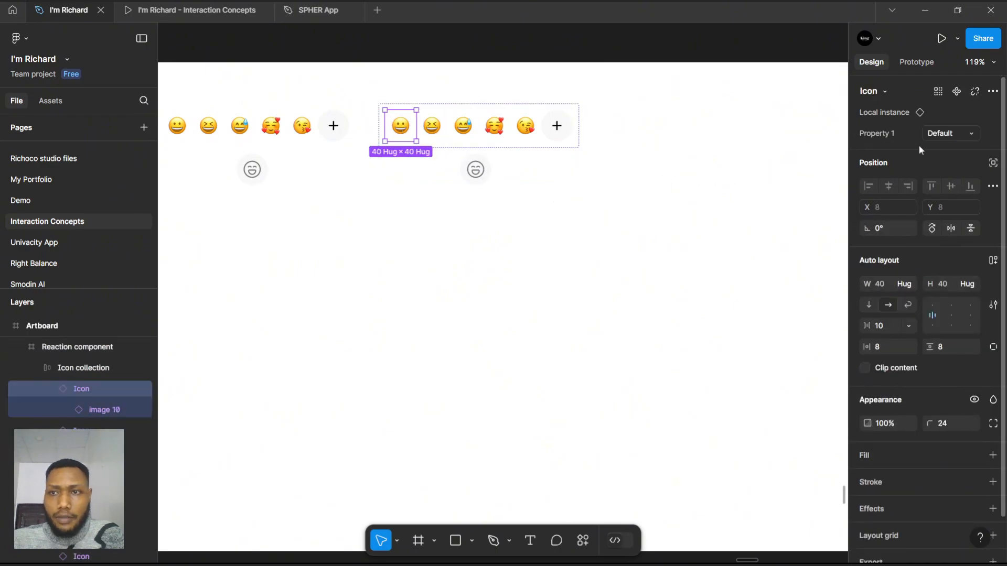
{"action": "left_click", "coordinate": [947, 135]}
{"action": "left_click", "coordinate": [944, 148]}
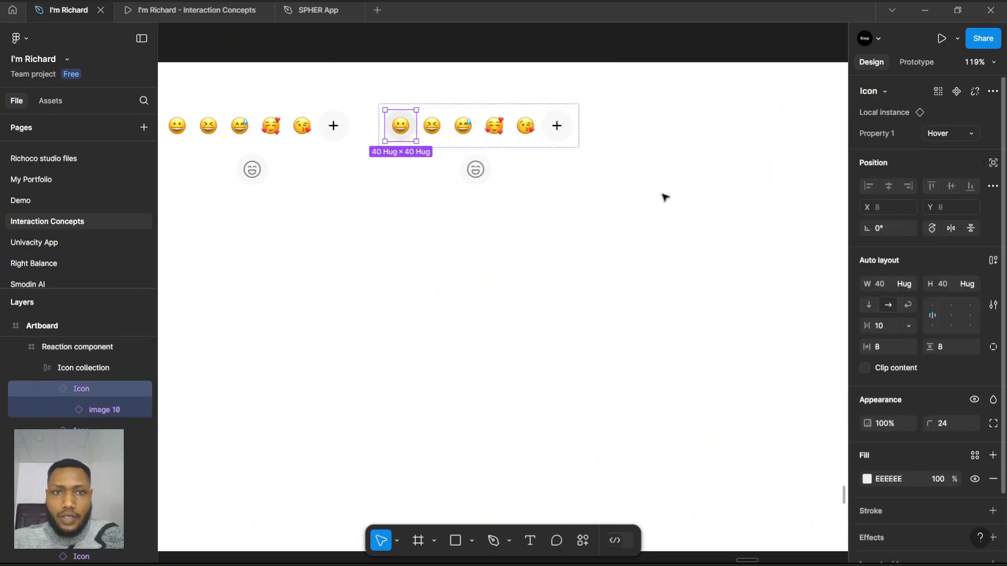
{"action": "left_click", "coordinate": [511, 220]}
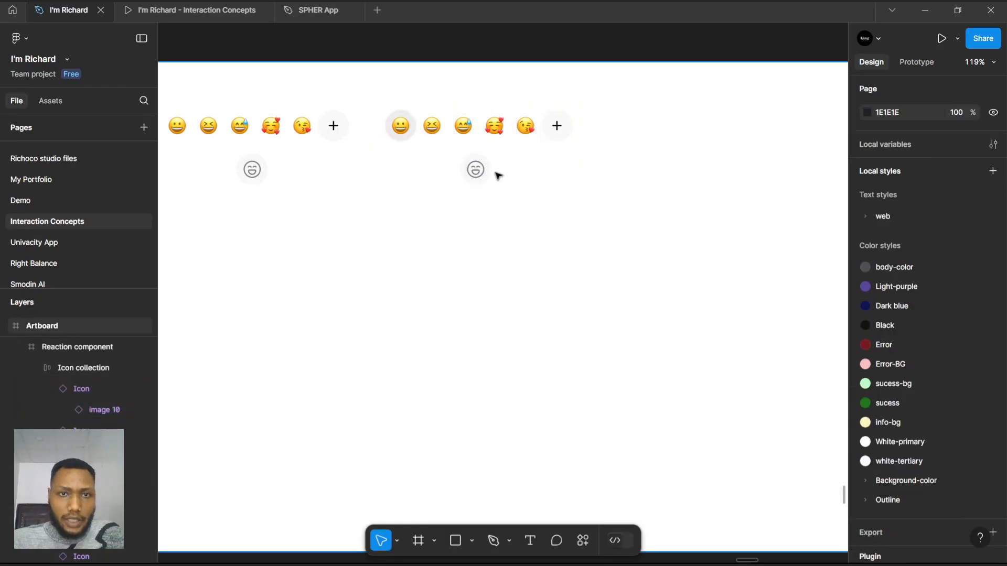
- Duplicate the original Reaction component directly below itself inside the Artboard, at about X 51, Y 209
{"action": "scroll", "coordinate": [500, 172], "scroll_direction": "down", "scroll_amount": 2}
{"action": "scroll", "coordinate": [302, 157], "scroll_direction": "up", "scroll_amount": 2}
{"action": "left_click", "coordinate": [312, 143]}
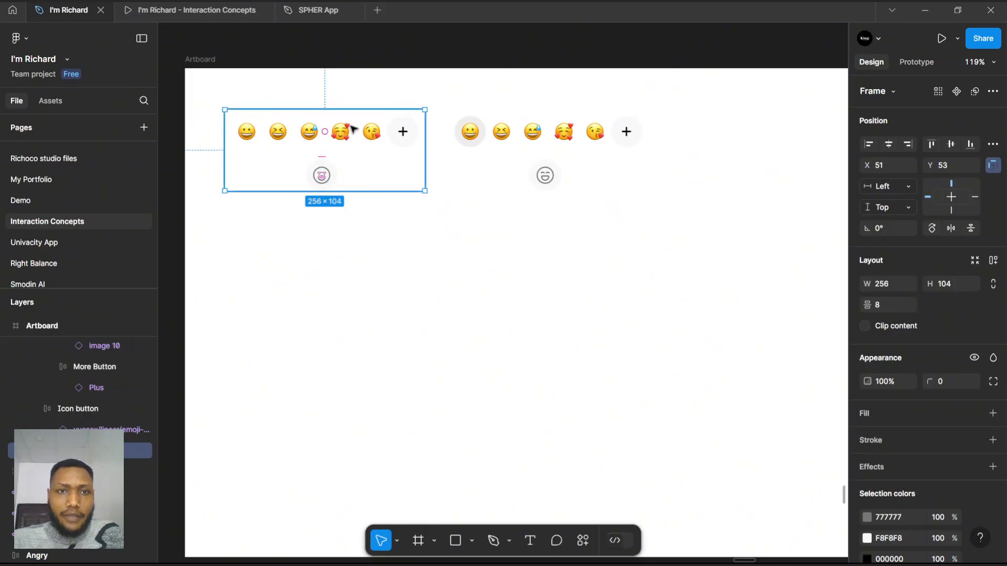
{"action": "left_click_drag", "start_coordinate": [352, 129], "coordinate": [330, 253]}
{"action": "scroll", "coordinate": [272, 278], "scroll_direction": "up", "scroll_amount": 2}
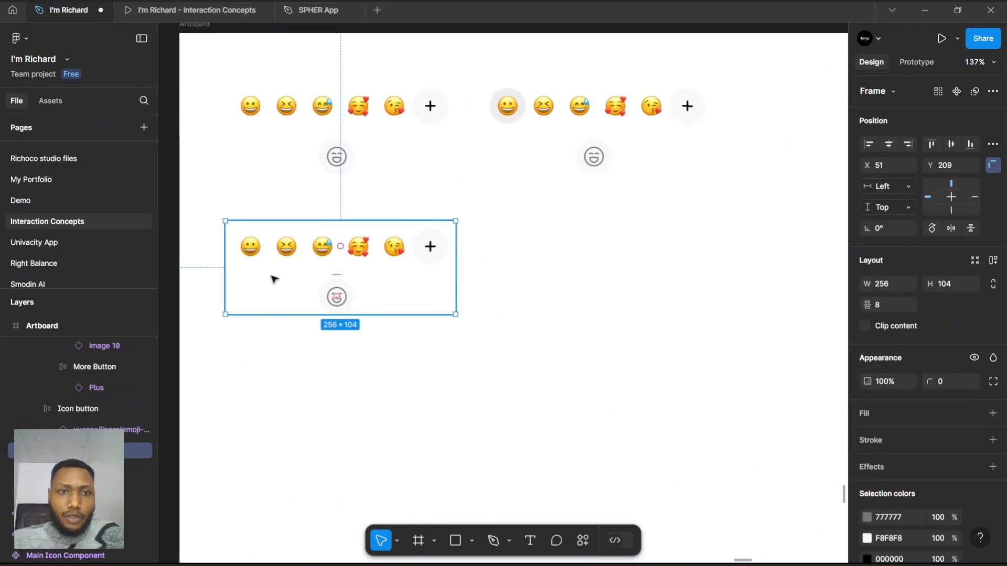
- Hide the Icon collection in the lower Reaction component copy, keeping its Icon button shown
{"action": "key", "text": "shift+a"}
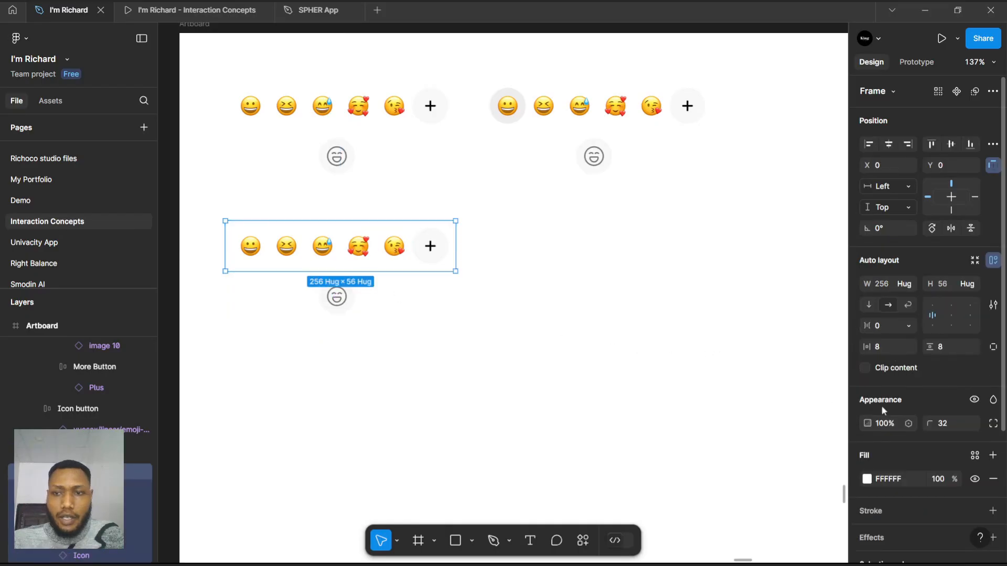
{"action": "left_click", "coordinate": [973, 401]}
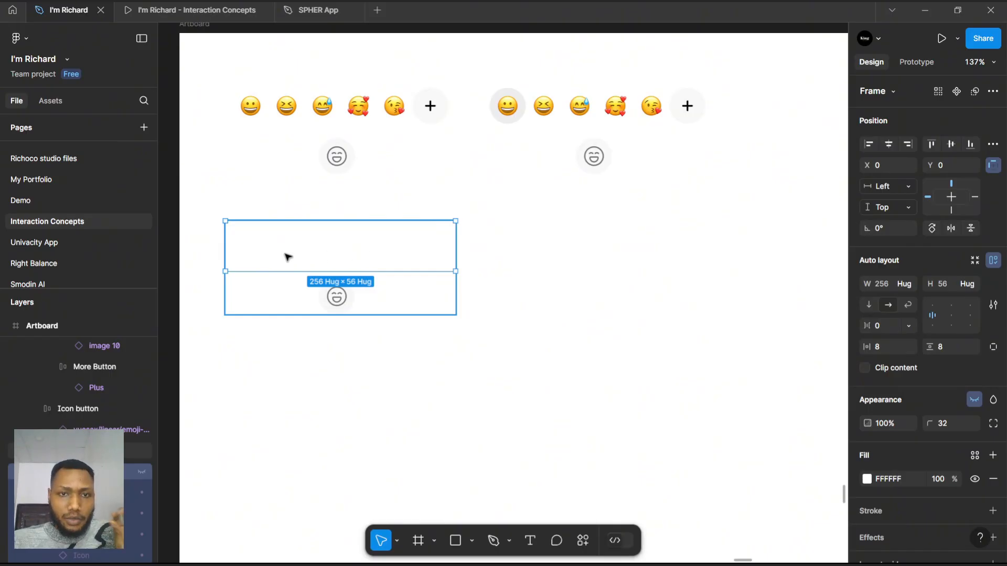
{"action": "left_click", "coordinate": [336, 297]}
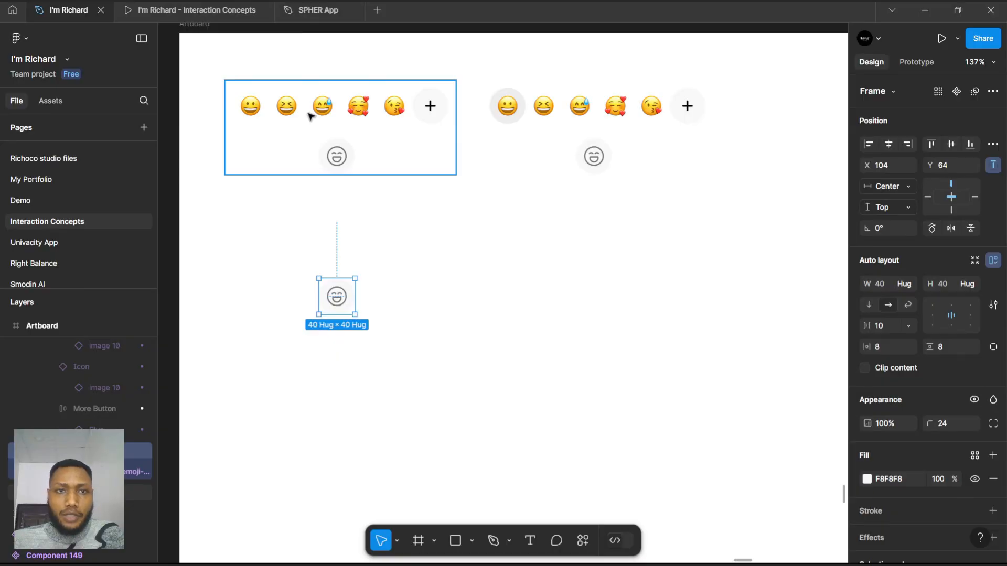
- Delete the Reaction component copy whose first emoji uses the Hover variant
{"action": "left_click", "coordinate": [522, 108]}
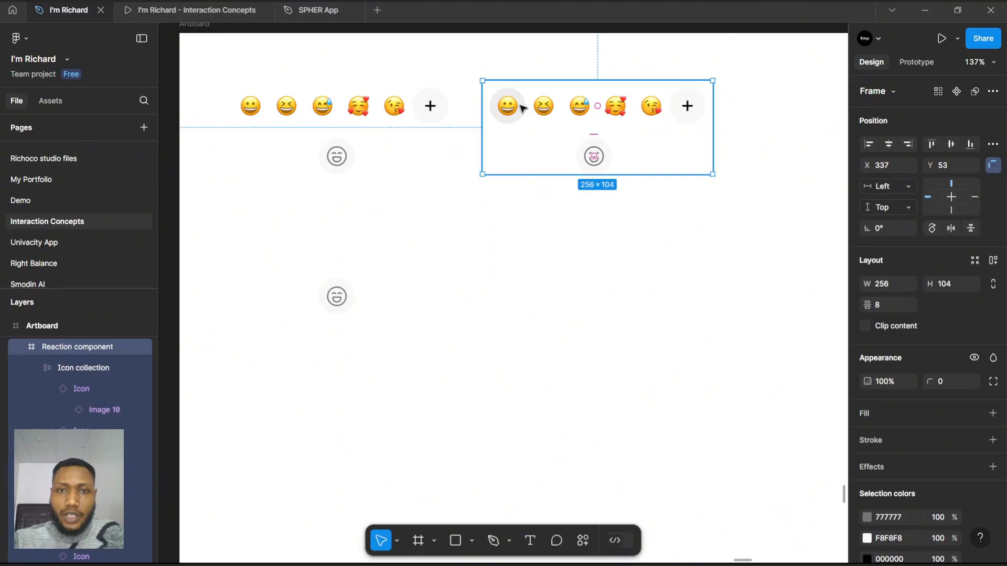
{"action": "key", "text": "Delete"}
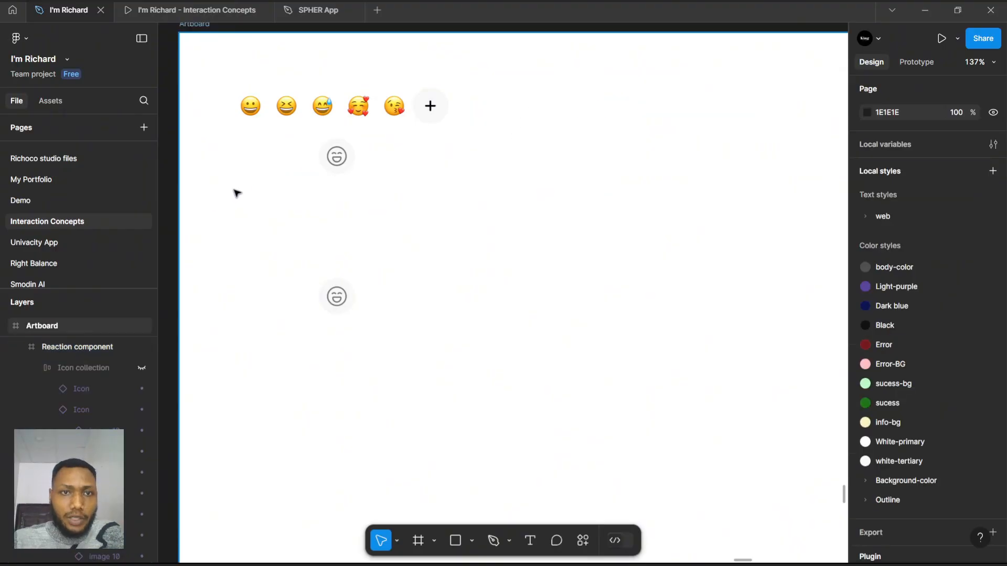
- Combine the two Reaction component frames, with and without the visible emoji bar, into one component set
{"action": "scroll", "coordinate": [236, 191], "scroll_direction": "up", "scroll_amount": 1}
{"action": "scroll", "coordinate": [425, 169], "scroll_direction": "down", "scroll_amount": 1}
{"action": "left_click", "coordinate": [344, 164]}
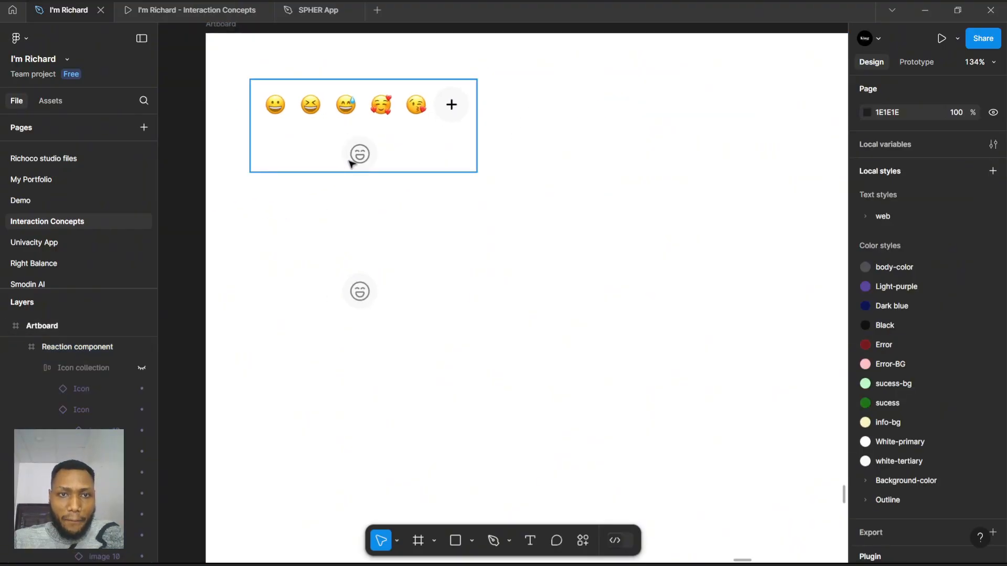
{"action": "left_click", "coordinate": [360, 295]}
{"action": "left_click", "coordinate": [359, 152], "text": "shift"}
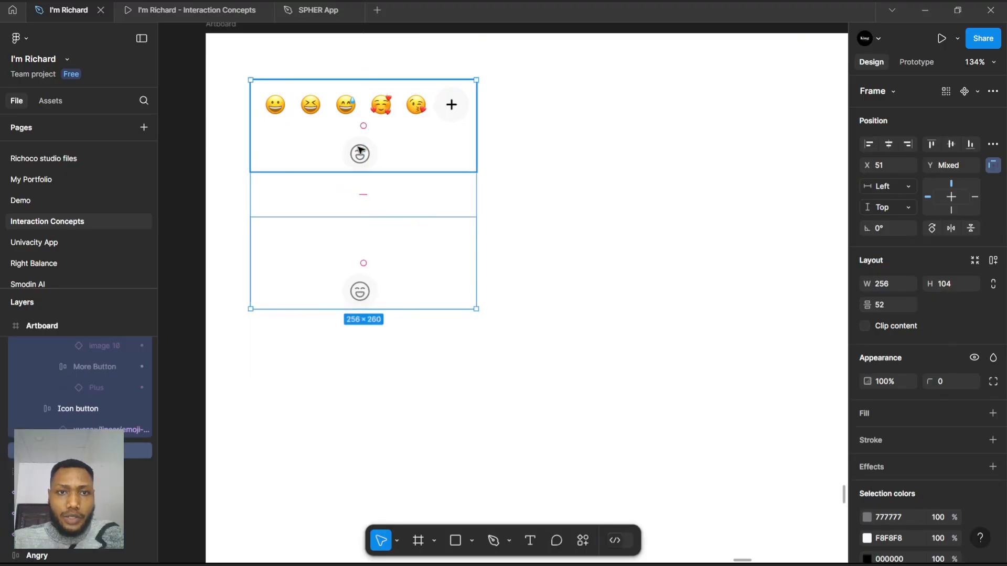
{"action": "left_click", "coordinate": [977, 92]}
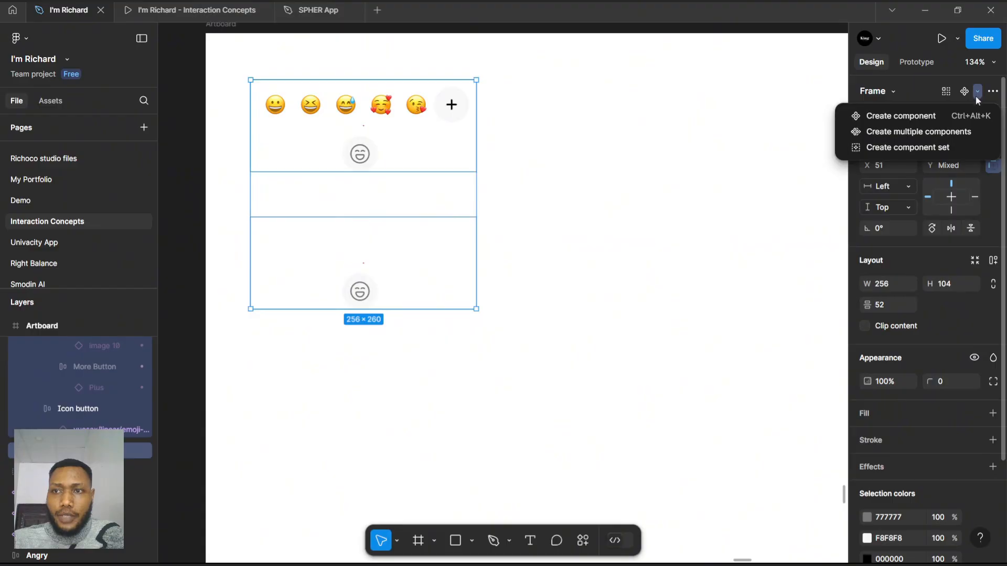
{"action": "left_click", "coordinate": [926, 154]}
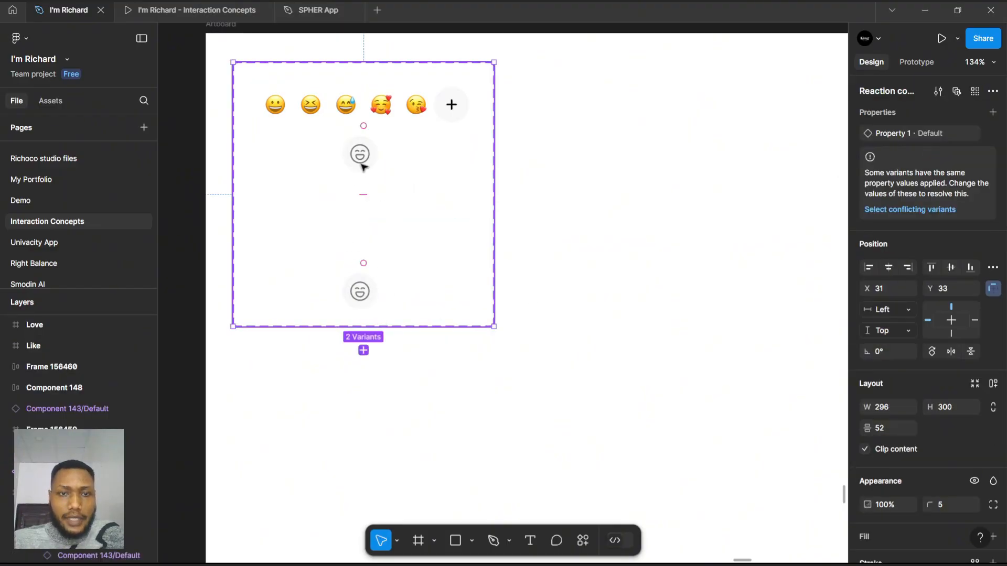
- Show the hidden Icon collection in the lower Reaction component variant and activate the Scale tool for it
{"action": "left_click", "coordinate": [360, 292]}
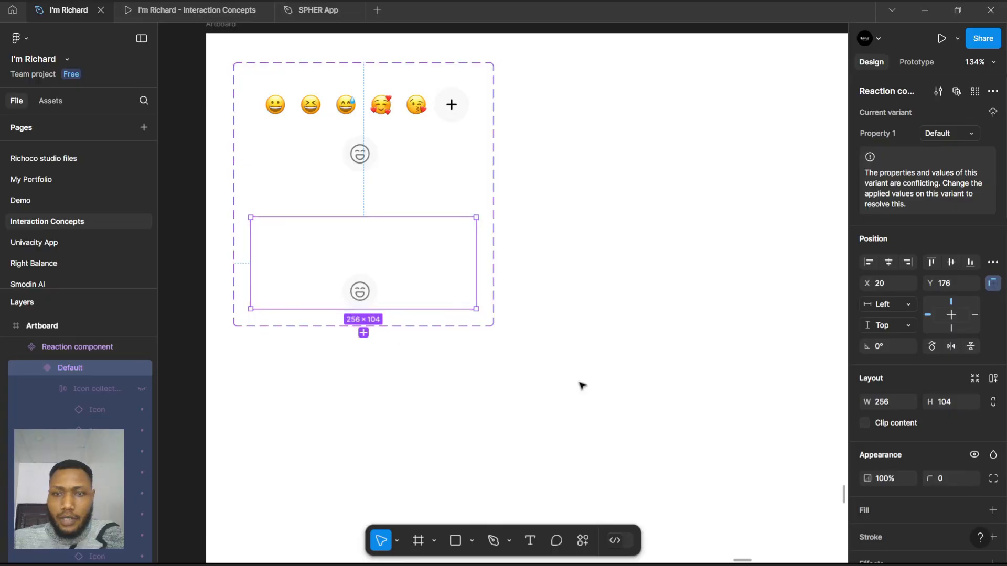
{"action": "left_click", "coordinate": [144, 389]}
{"action": "left_click", "coordinate": [336, 244]}
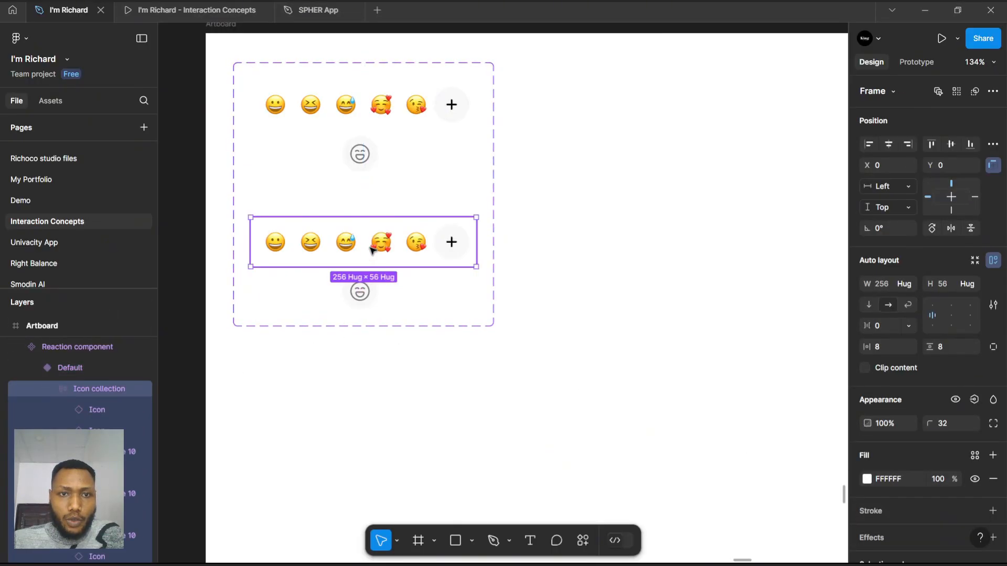
{"action": "scroll", "coordinate": [299, 276], "scroll_direction": "up", "scroll_amount": 5}
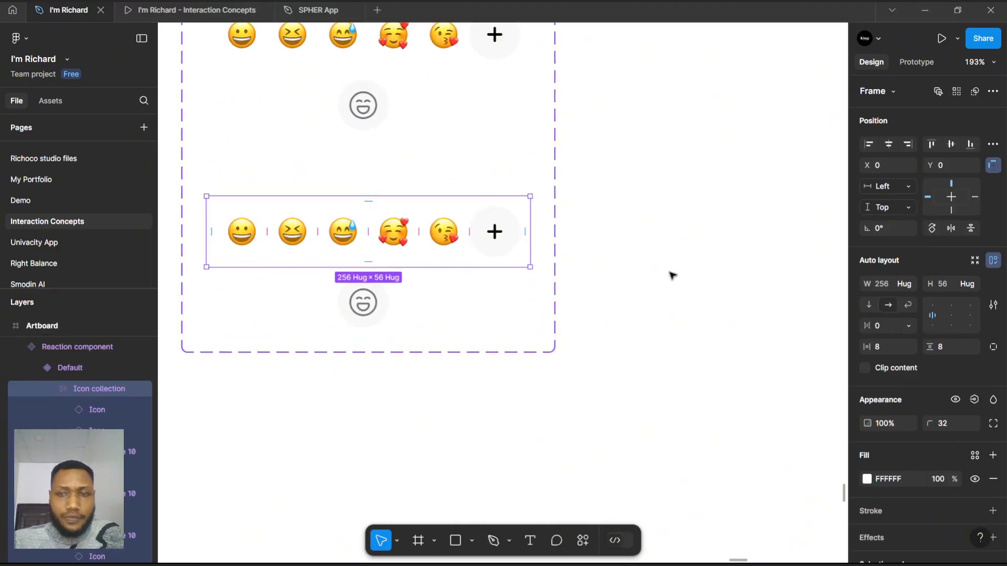
{"action": "key", "text": "k"}
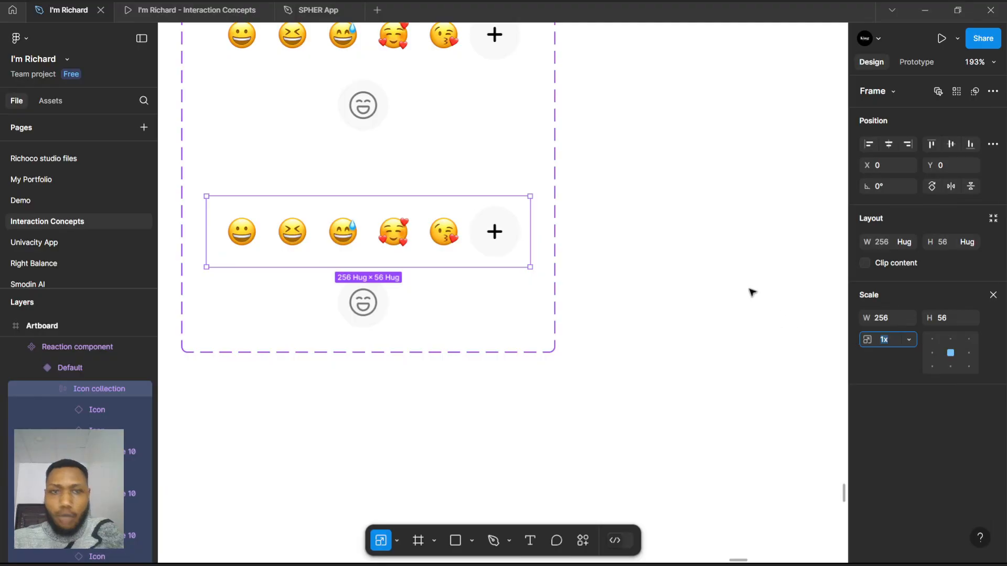
- Try to scale the lower variant's Icon collection down to about 48 × 10.5 around its centre, and undo that scaling
{"action": "left_click_drag", "start_coordinate": [528, 198], "coordinate": [398, 226]}
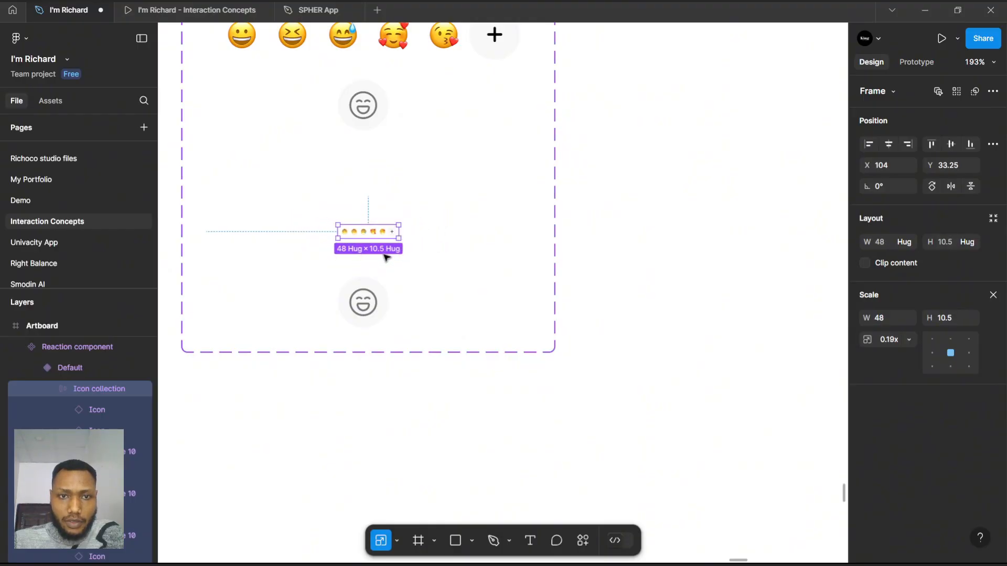
{"action": "scroll", "coordinate": [367, 246], "scroll_direction": "up", "scroll_amount": 5}
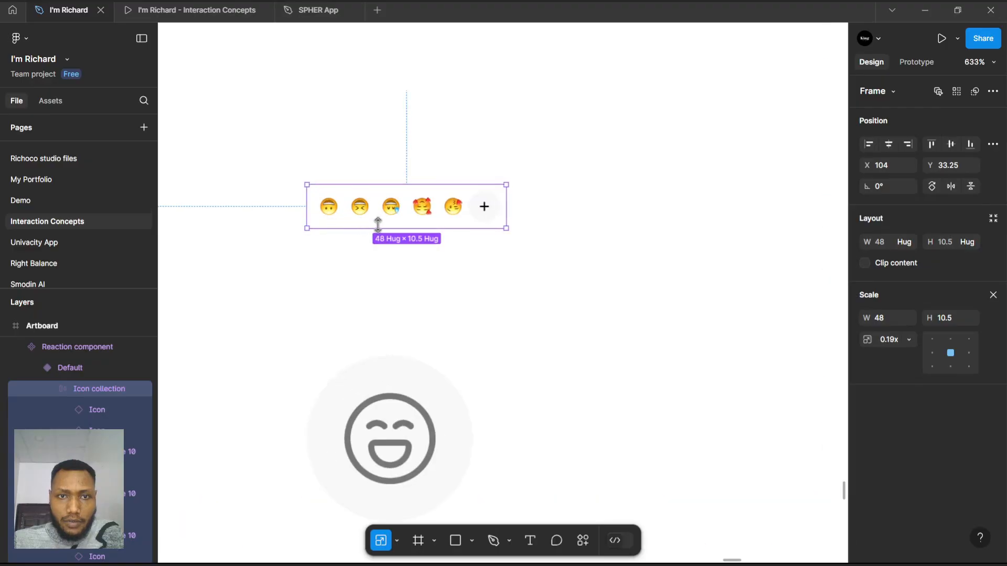
{"action": "key", "text": "ctrl+z"}
{"action": "scroll", "coordinate": [525, 204], "scroll_direction": "down", "scroll_amount": 5}
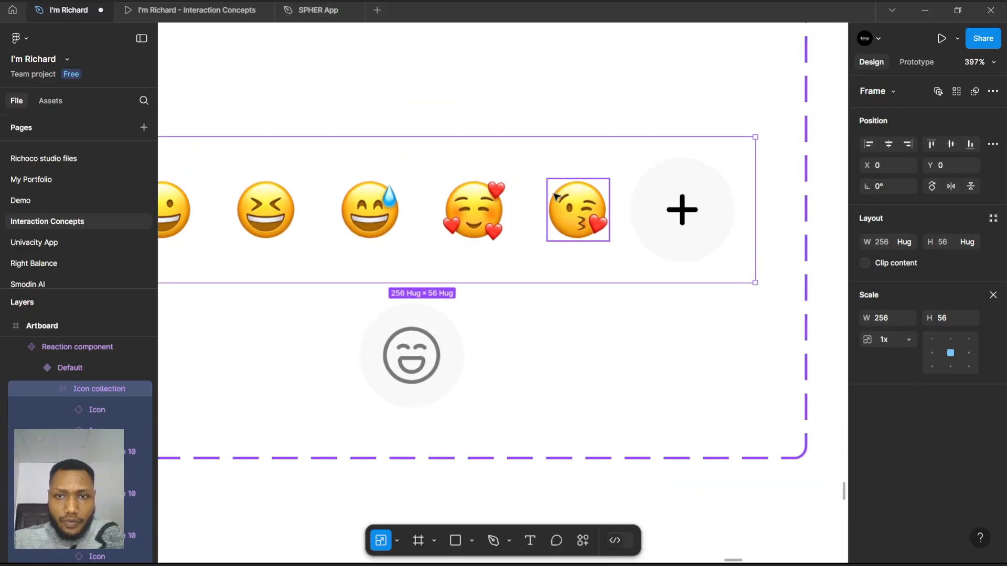
- Scale the lower variant's Icon collection down proportionally around its centre to about 14 × 3.06
{"action": "left_click_drag", "start_coordinate": [650, 168], "coordinate": [517, 198]}
{"action": "scroll", "coordinate": [471, 190], "scroll_direction": "up", "scroll_amount": 5}
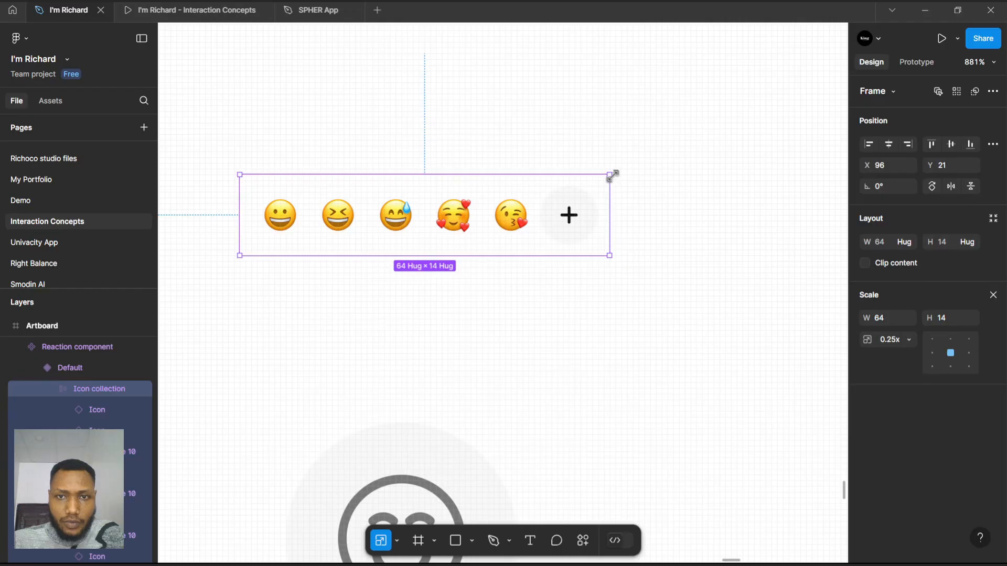
{"action": "left_click_drag", "start_coordinate": [588, 181], "coordinate": [498, 200]}
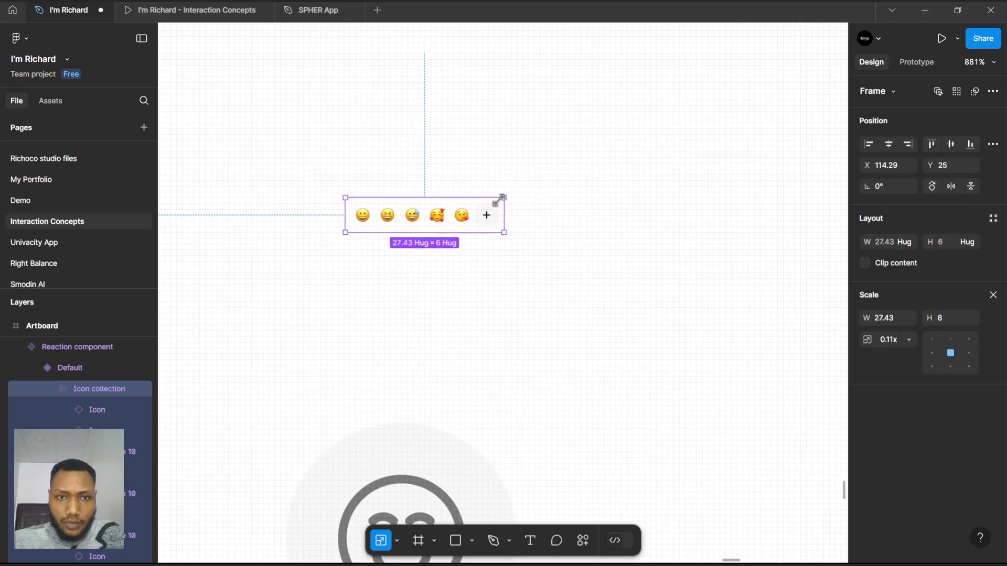
{"action": "scroll", "coordinate": [430, 225], "scroll_direction": "up", "scroll_amount": 3}
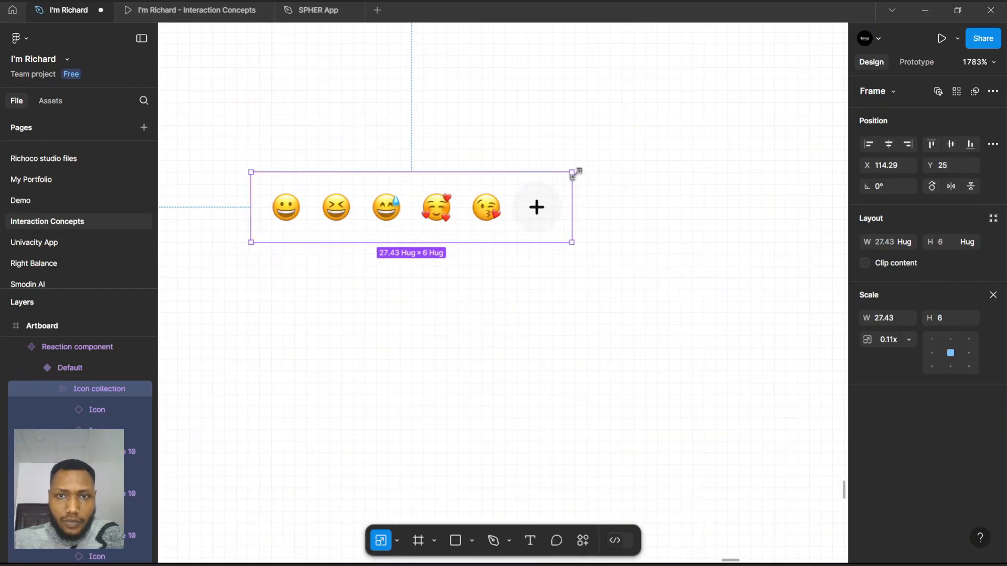
{"action": "left_click_drag", "start_coordinate": [576, 174], "coordinate": [488, 201]}
{"action": "scroll", "coordinate": [504, 184], "scroll_direction": "down", "scroll_amount": 5}
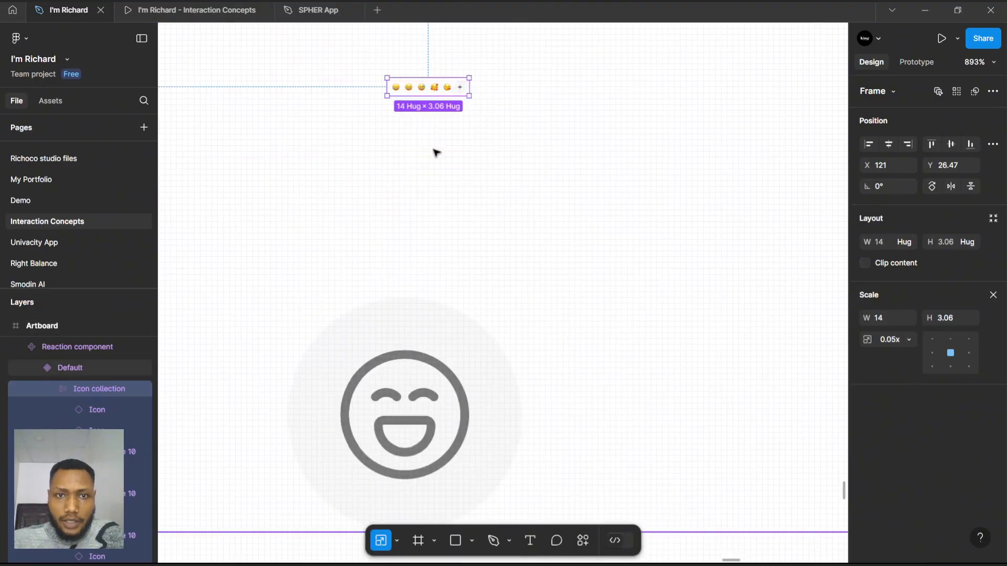
- Move the shrunken Icon collection onto the middle of the lower variant's Icon button, at X 116, Y 82
{"action": "mouse_move", "coordinate": [423, 88]}
{"action": "left_mouse_down"}
{"action": "mouse_move", "coordinate": [395, 299]}
{"action": "mouse_move", "coordinate": [410, 376]}
{"action": "mouse_move", "coordinate": [412, 281]}
{"action": "left_mouse_up"}
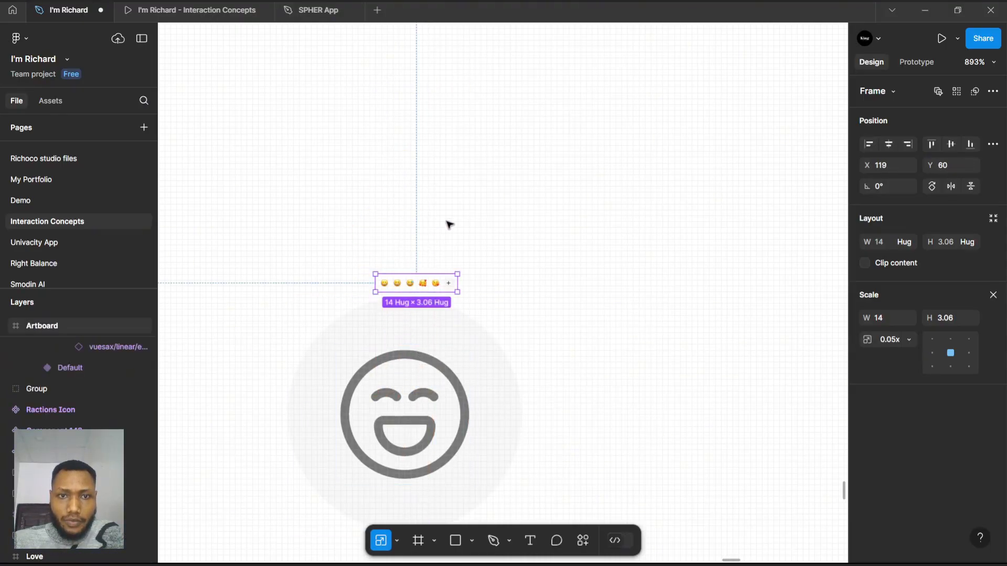
{"action": "scroll", "coordinate": [450, 224], "scroll_direction": "down", "scroll_amount": 5}
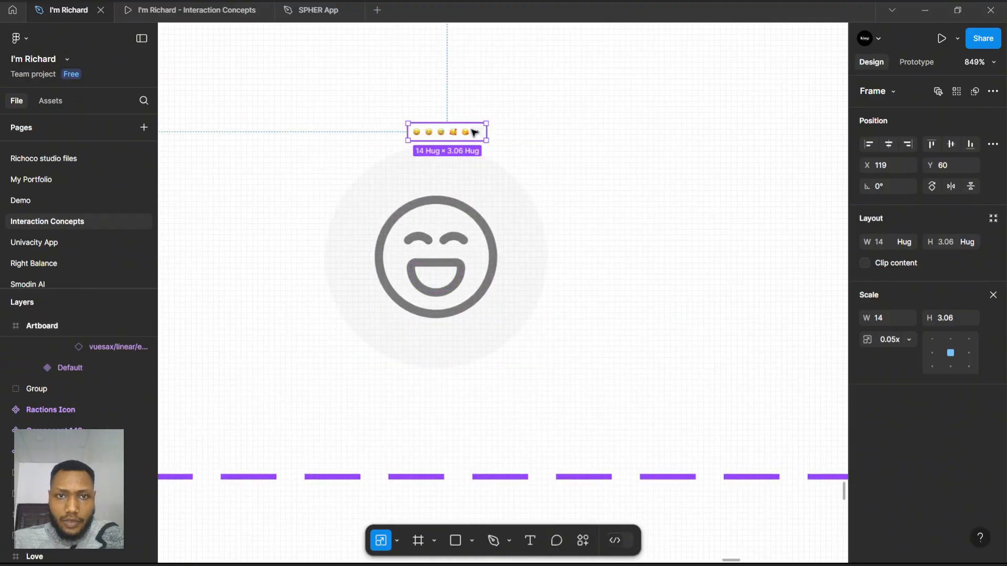
{"action": "mouse_move", "coordinate": [475, 132]}
{"action": "left_mouse_down"}
{"action": "mouse_move", "coordinate": [458, 134]}
{"action": "mouse_move", "coordinate": [440, 175]}
{"action": "mouse_move", "coordinate": [447, 137]}
{"action": "left_mouse_up"}
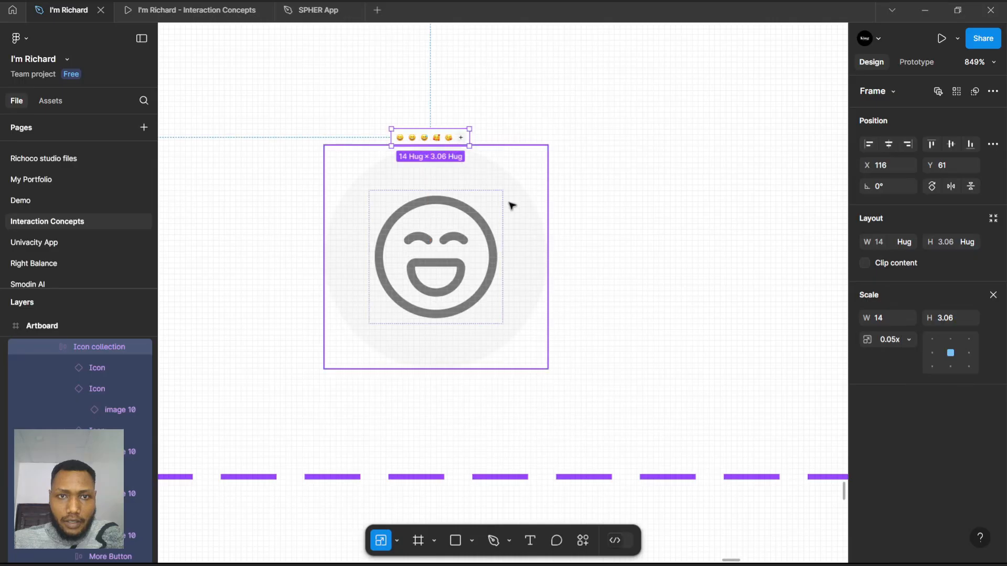
{"action": "key", "text": "Down"}
{"action": "key", "text": "Down"}
{"action": "key", "text": "Down"}
{"action": "key", "text": "Down"}
{"action": "key", "text": "Down"}
{"action": "key", "text": "Down"}
{"action": "key", "text": "Down"}
{"action": "key", "text": "Down"}
{"action": "key", "text": "Down"}
{"action": "key", "text": "Down"}
{"action": "key", "text": "Down"}
{"action": "key", "text": "Down"}
{"action": "key", "text": "Down"}
{"action": "key", "text": "Down"}
{"action": "key", "text": "Down"}
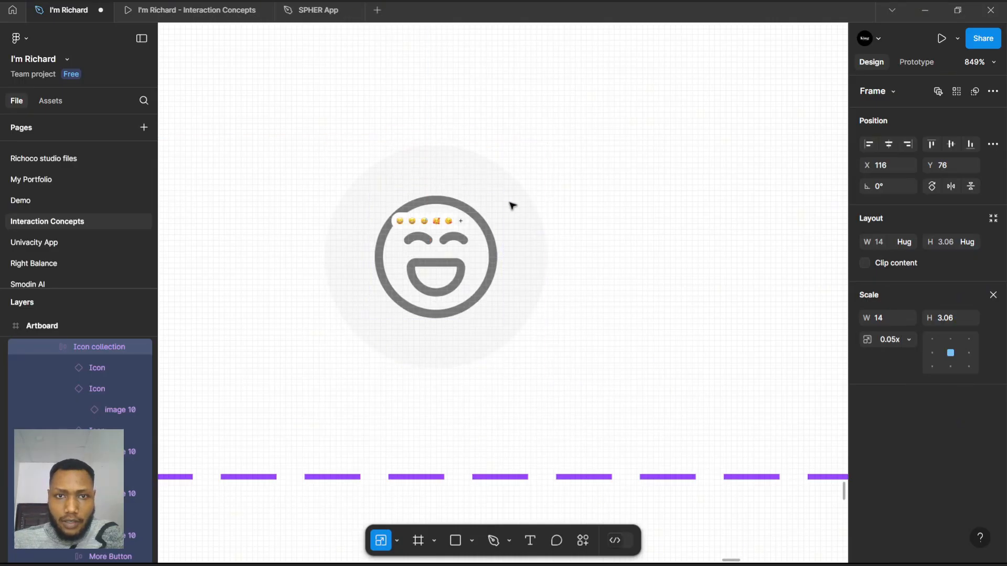
{"action": "key", "text": "Down"}
{"action": "key", "text": "Down"}
{"action": "key", "text": "Down"}
{"action": "key", "text": "Down"}
{"action": "key", "text": "Down"}
{"action": "key", "text": "Down"}
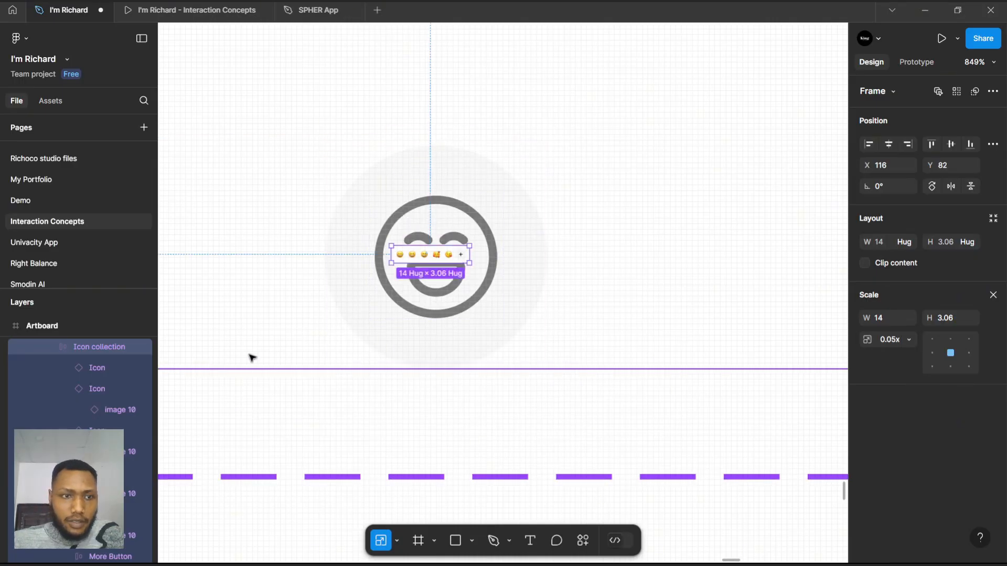
- Set the opacity of the lower variant's shrunken Icon collection to 0% and collapse its layer contents
{"action": "scroll", "coordinate": [429, 243], "scroll_direction": "down", "scroll_amount": 5}
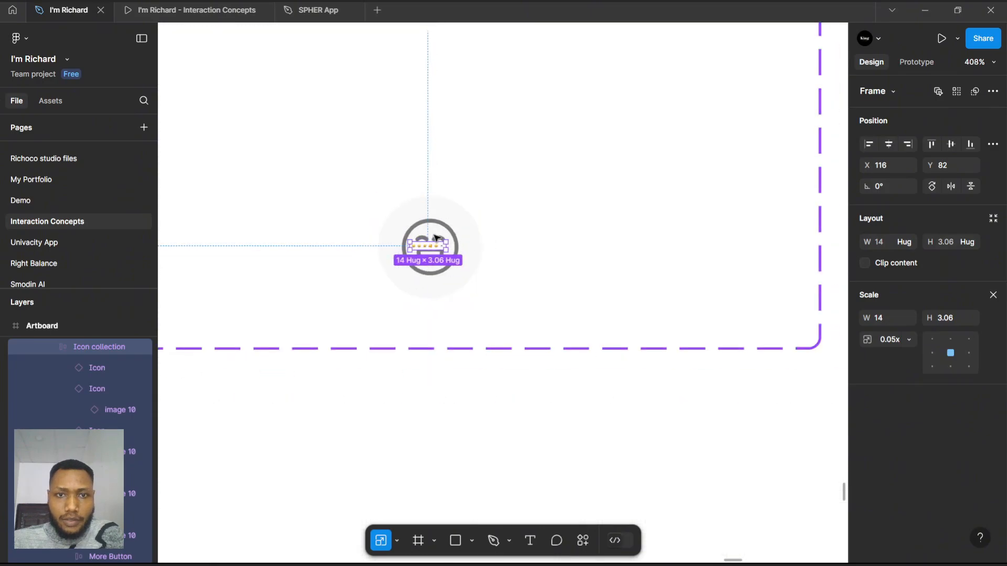
{"action": "scroll", "coordinate": [434, 237], "scroll_direction": "down", "scroll_amount": 2}
{"action": "left_click", "coordinate": [513, 247]}
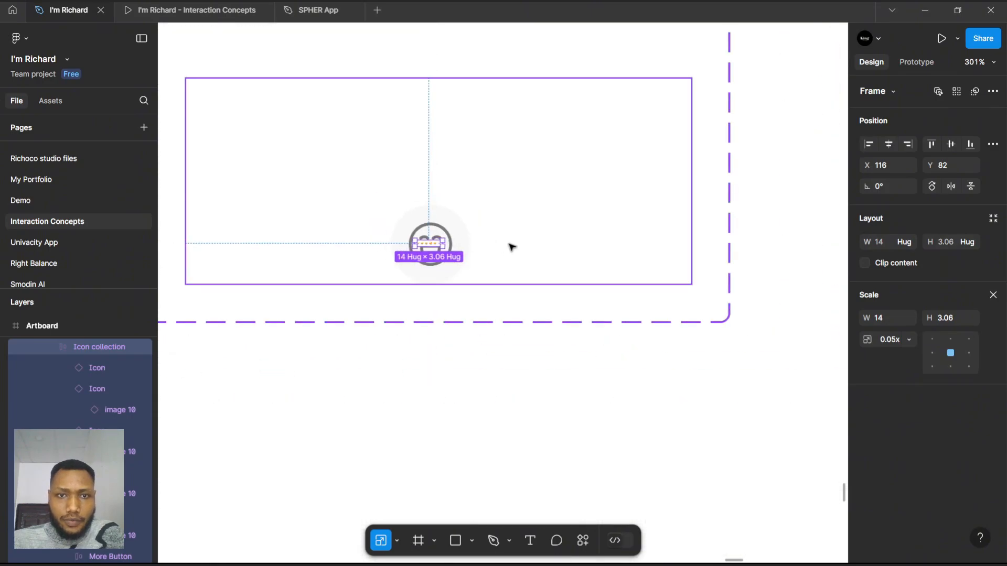
{"action": "left_click", "coordinate": [443, 265]}
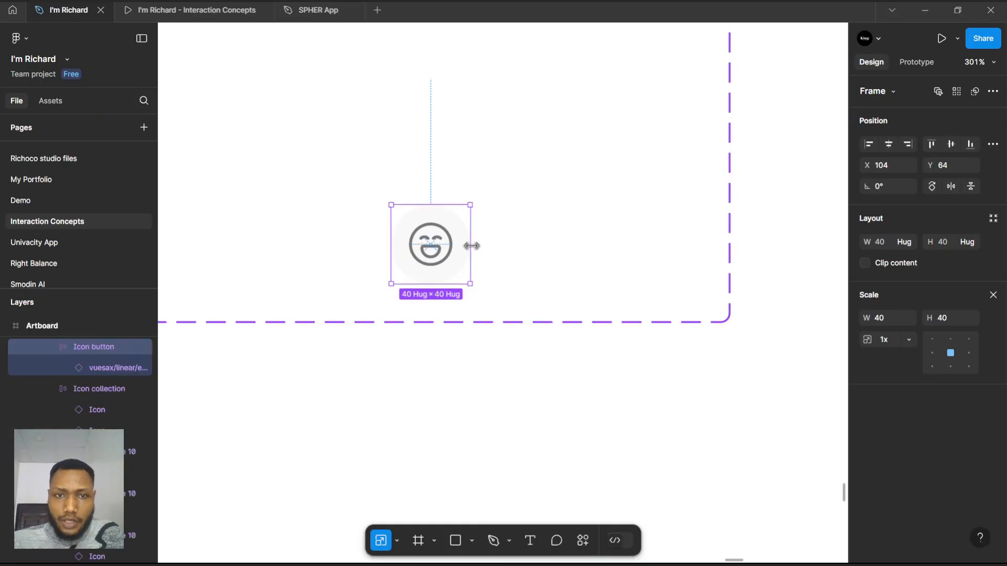
{"action": "left_click", "coordinate": [106, 389]}
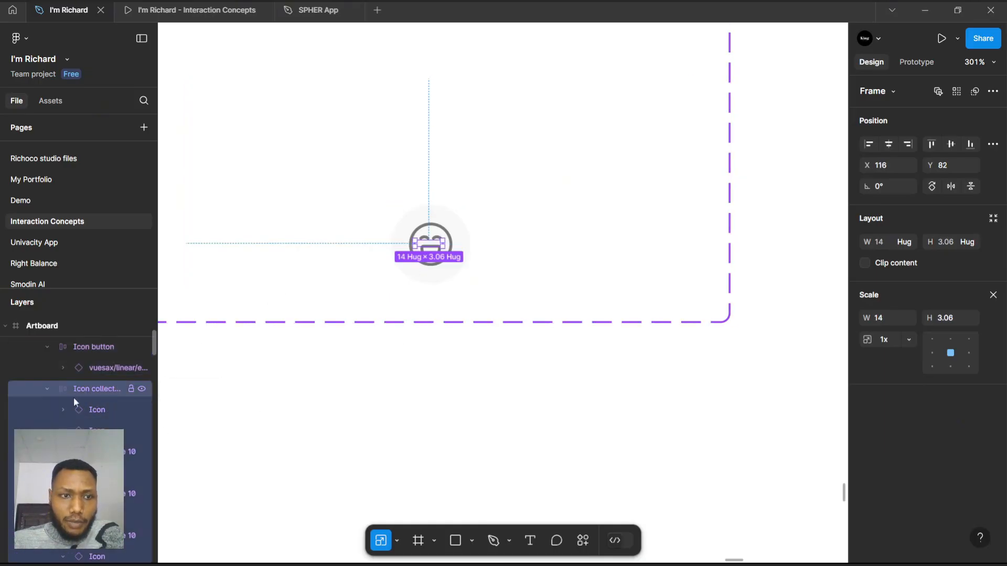
{"action": "left_click", "coordinate": [48, 389]}
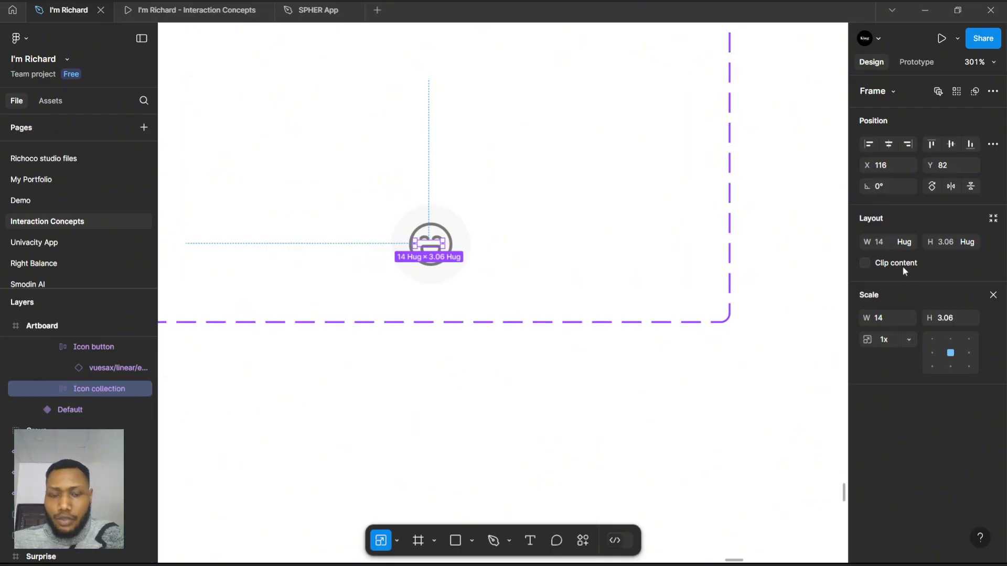
{"action": "key", "text": "v"}
{"action": "left_click", "coordinate": [884, 429]}
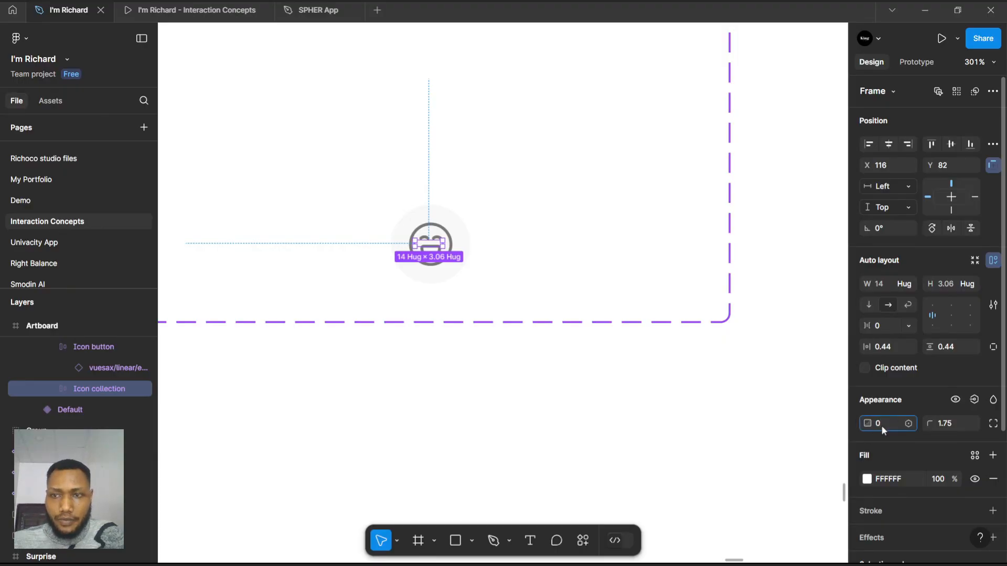
{"action": "key", "text": "Return"}
{"action": "scroll", "coordinate": [427, 263], "scroll_direction": "down", "scroll_amount": 5}
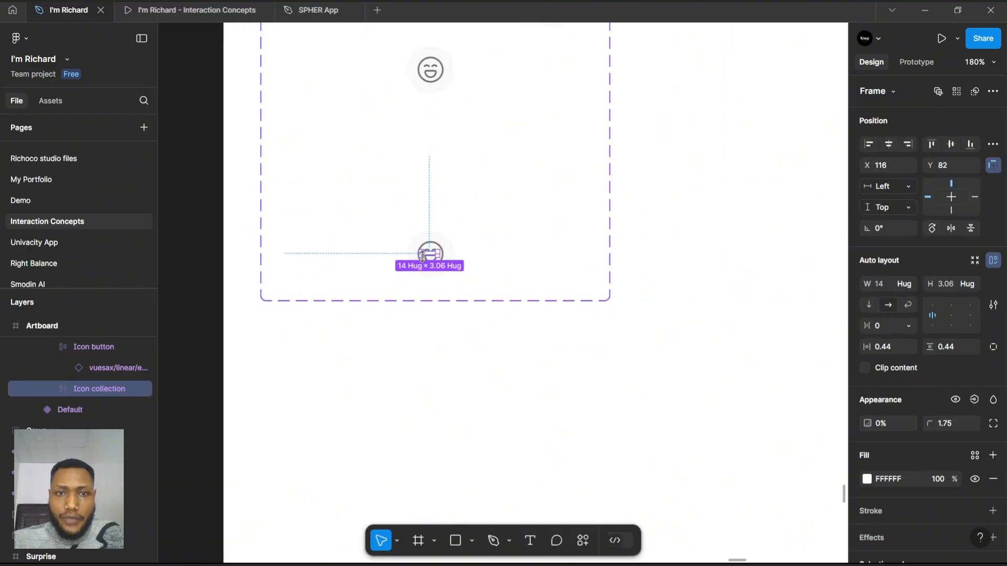
- Set Property 1 of the upper variant, which shows the full emoji bar, to Revealed
{"action": "scroll", "coordinate": [438, 246], "scroll_direction": "up", "scroll_amount": 1}
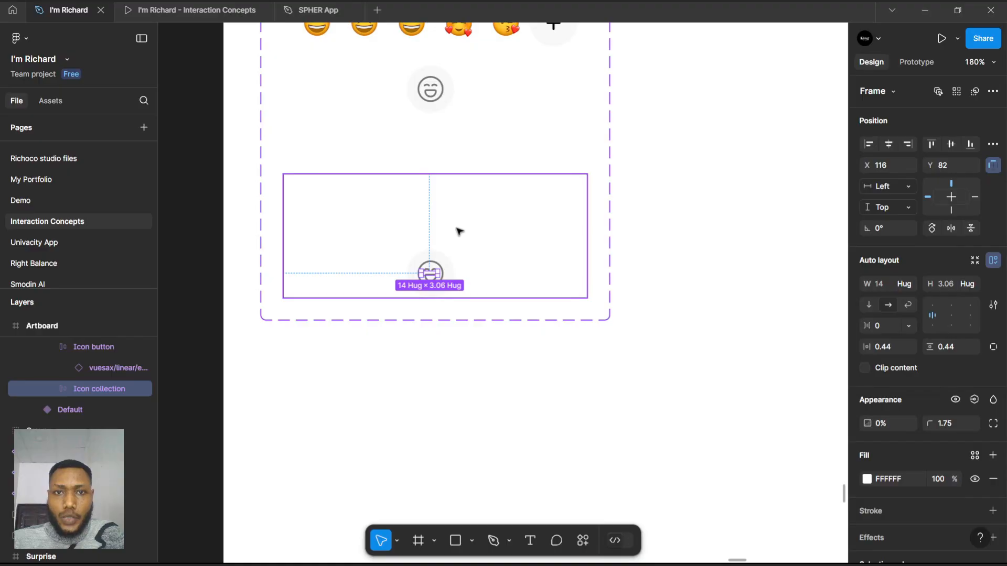
{"action": "scroll", "coordinate": [459, 231], "scroll_direction": "up", "scroll_amount": 1}
{"action": "scroll", "coordinate": [428, 149], "scroll_direction": "up", "scroll_amount": 1}
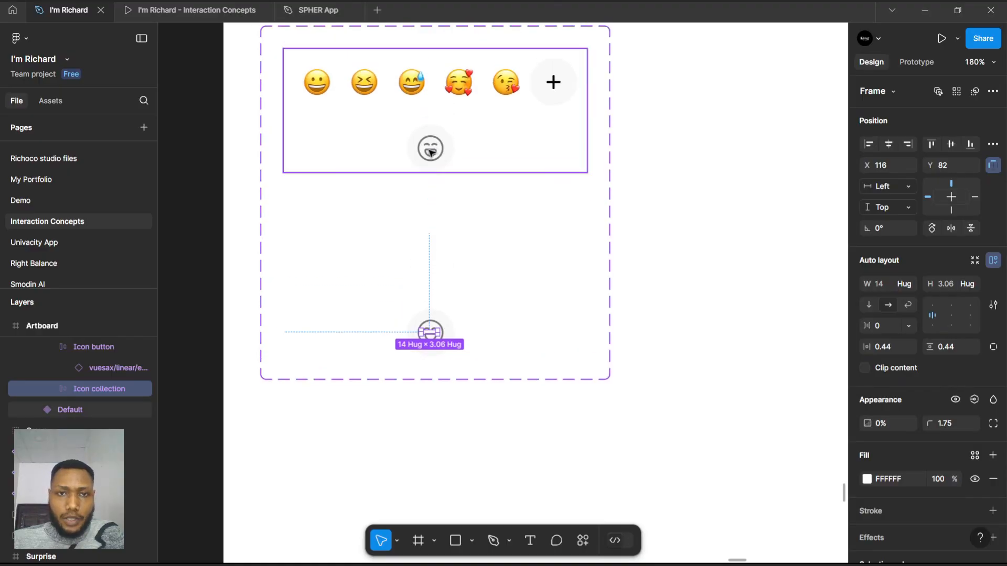
{"action": "left_click", "coordinate": [430, 152]}
{"action": "left_click", "coordinate": [431, 196]}
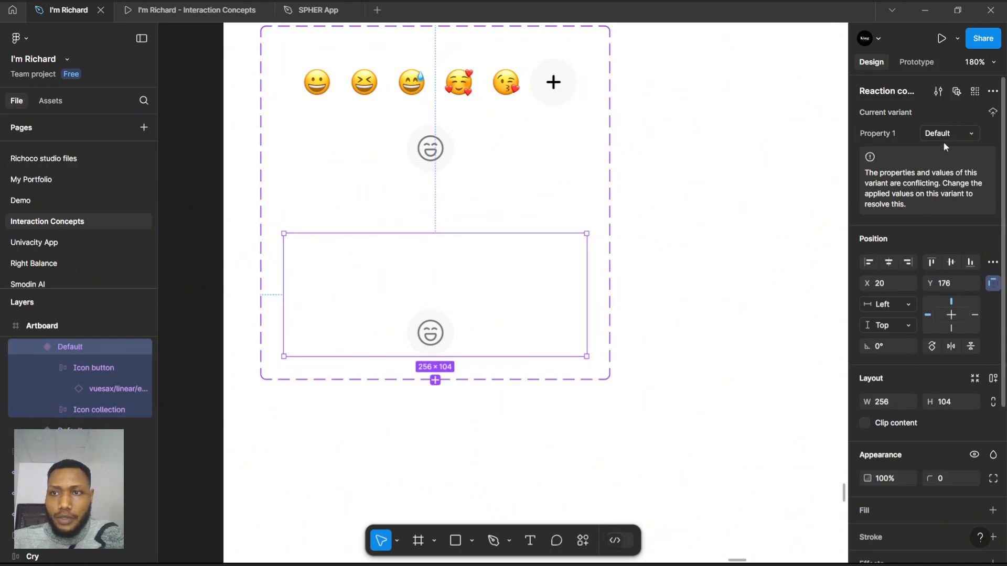
{"action": "left_click", "coordinate": [399, 119]}
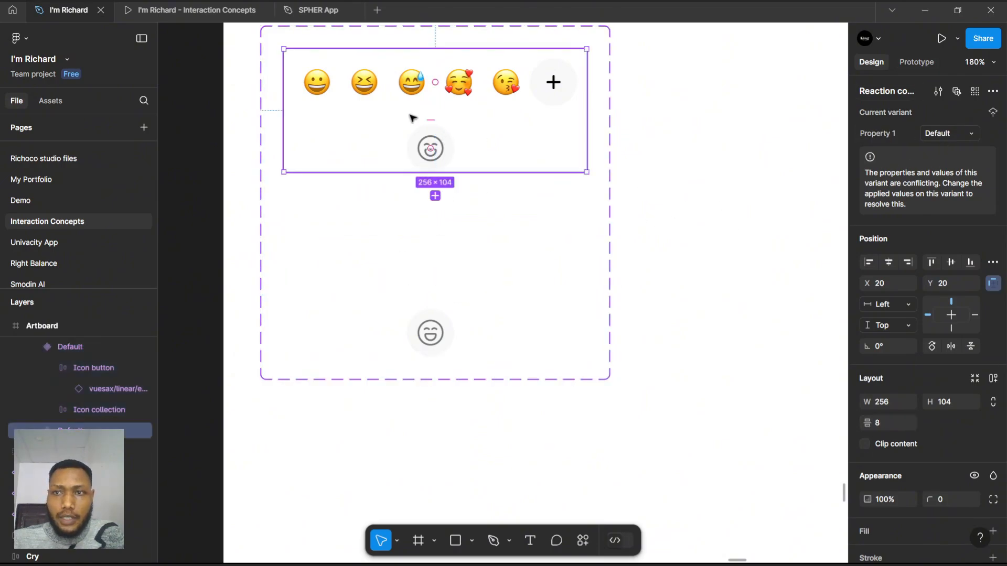
{"action": "left_click", "coordinate": [939, 133]}
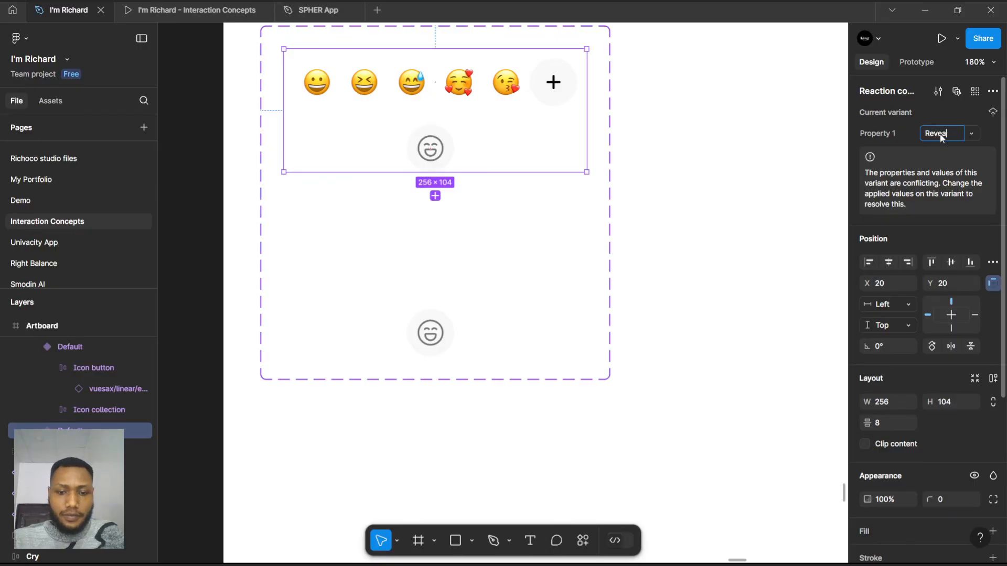
{"action": "key", "text": "Return"}
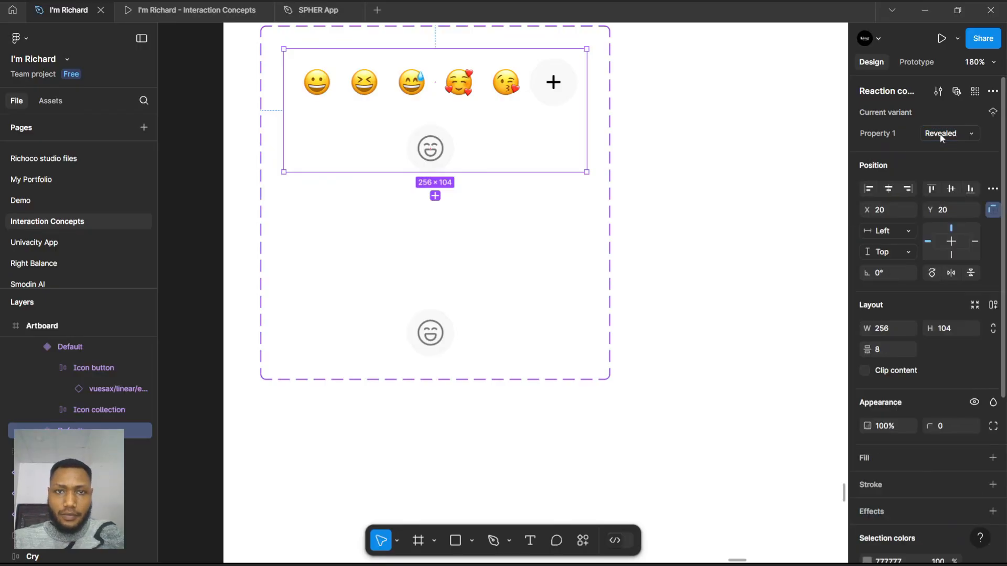
{"action": "scroll", "coordinate": [419, 236], "scroll_direction": "down", "scroll_amount": 3}
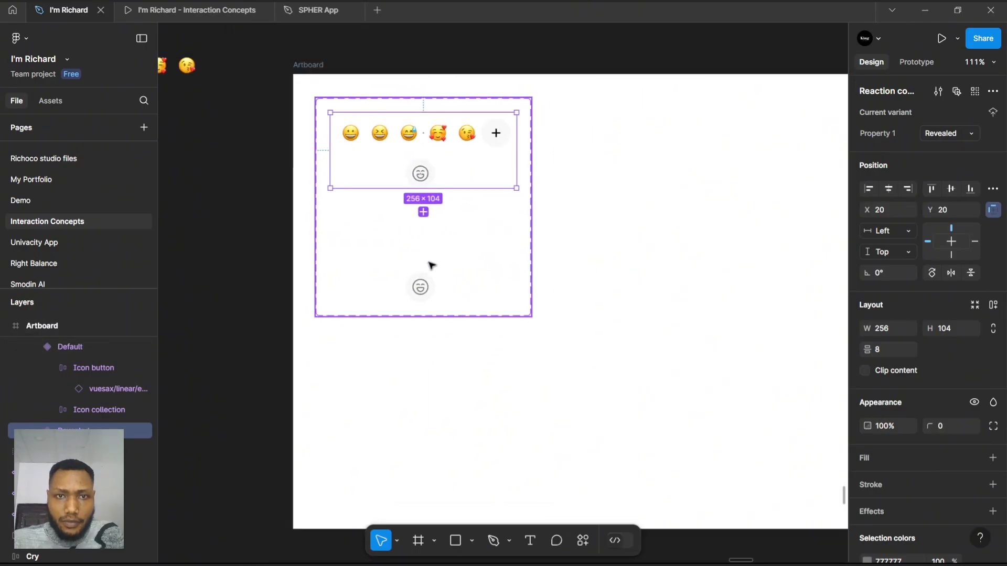
{"action": "scroll", "coordinate": [436, 247], "scroll_direction": "up", "scroll_amount": 2}
{"action": "scroll", "coordinate": [438, 230], "scroll_direction": "up", "scroll_amount": 1}
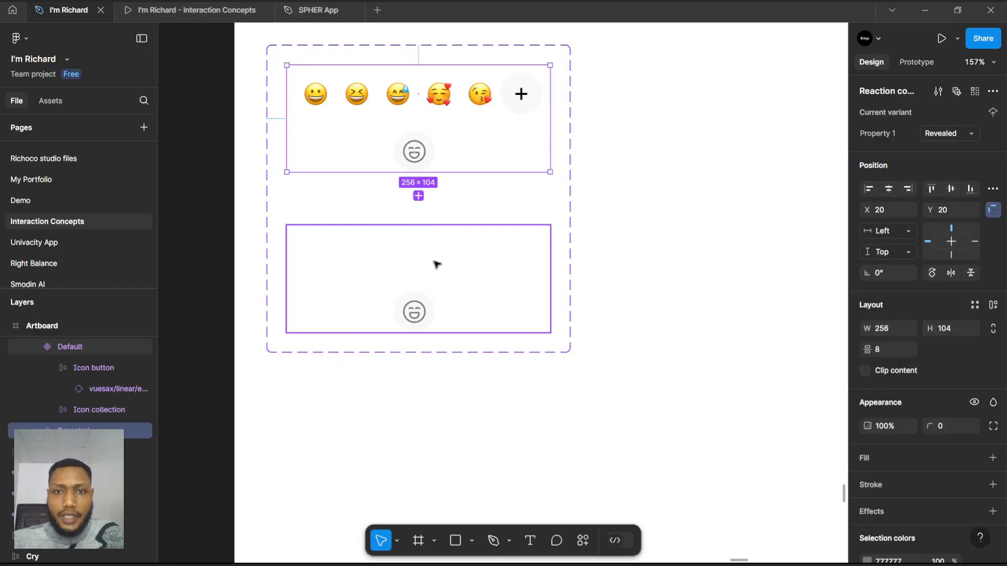
- Enlarge the Reaction component set's frame to about 1696 × 383, leaving empty room beside its two variants
{"action": "scroll", "coordinate": [376, 245], "scroll_direction": "down", "scroll_amount": 4}
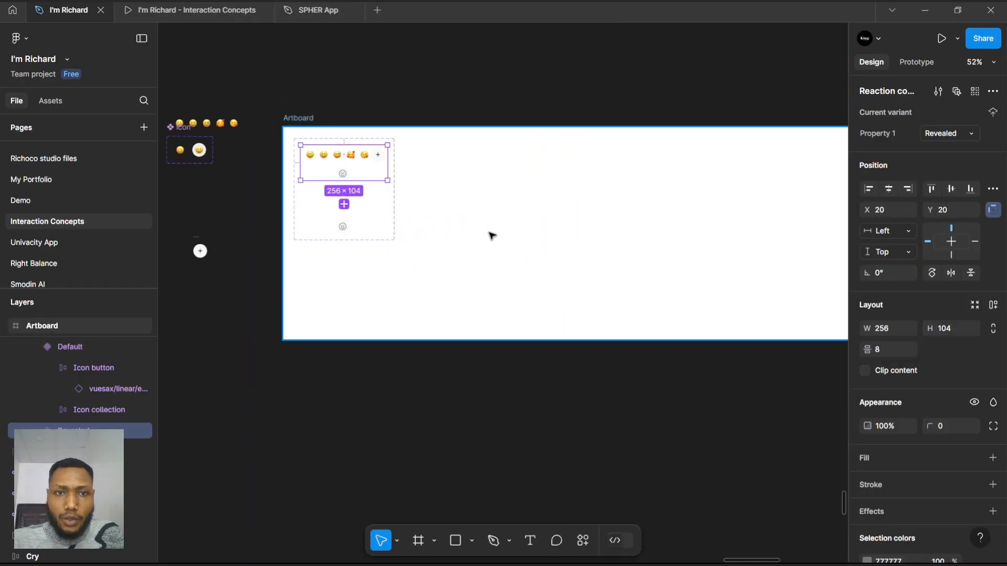
{"action": "scroll", "coordinate": [490, 234], "scroll_direction": "up", "scroll_amount": 2}
{"action": "left_click", "coordinate": [326, 244]}
{"action": "scroll", "coordinate": [323, 234], "scroll_direction": "down", "scroll_amount": 3}
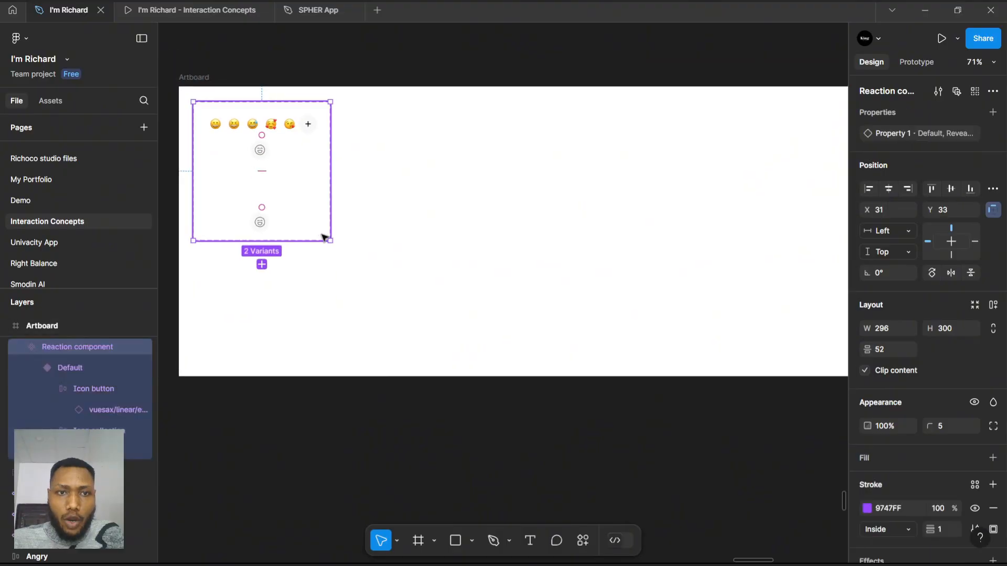
{"action": "left_click_drag", "start_coordinate": [310, 230], "coordinate": [714, 252]}
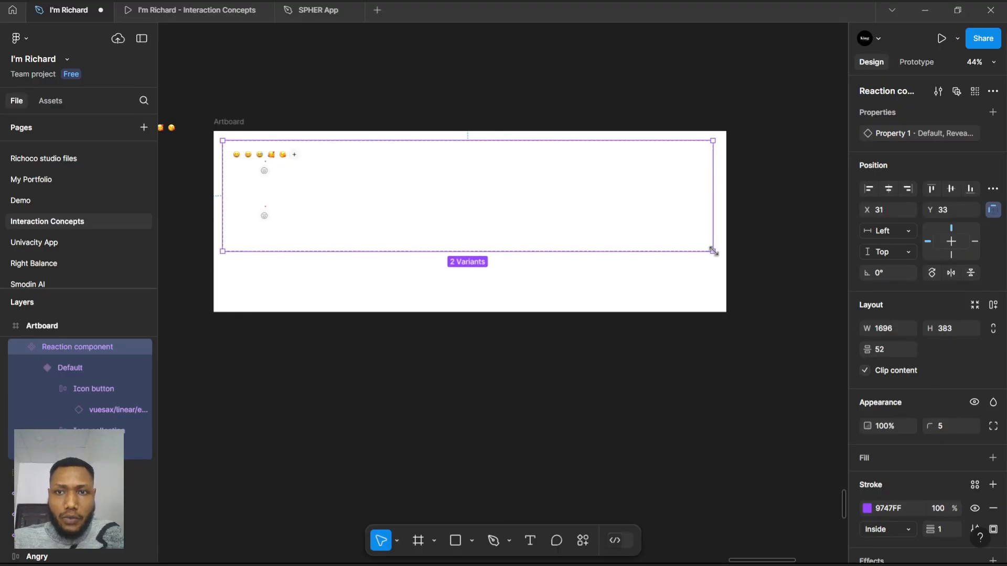
- Enlarge the Artboard to about 1961 × 636 and widen the Reaction component set inside it to about 1889
{"action": "left_click", "coordinate": [224, 124]}
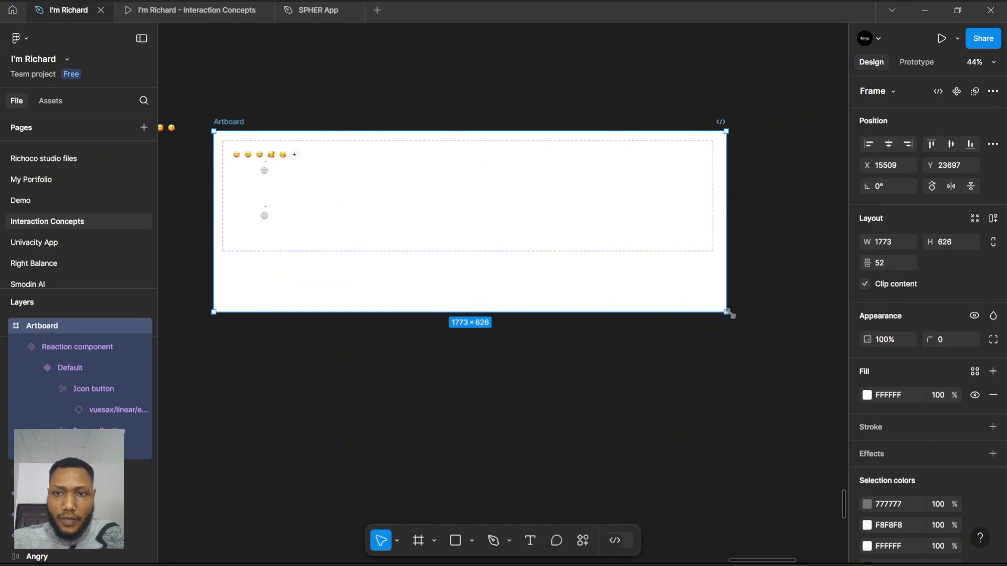
{"action": "left_click_drag", "start_coordinate": [730, 314], "coordinate": [770, 313]}
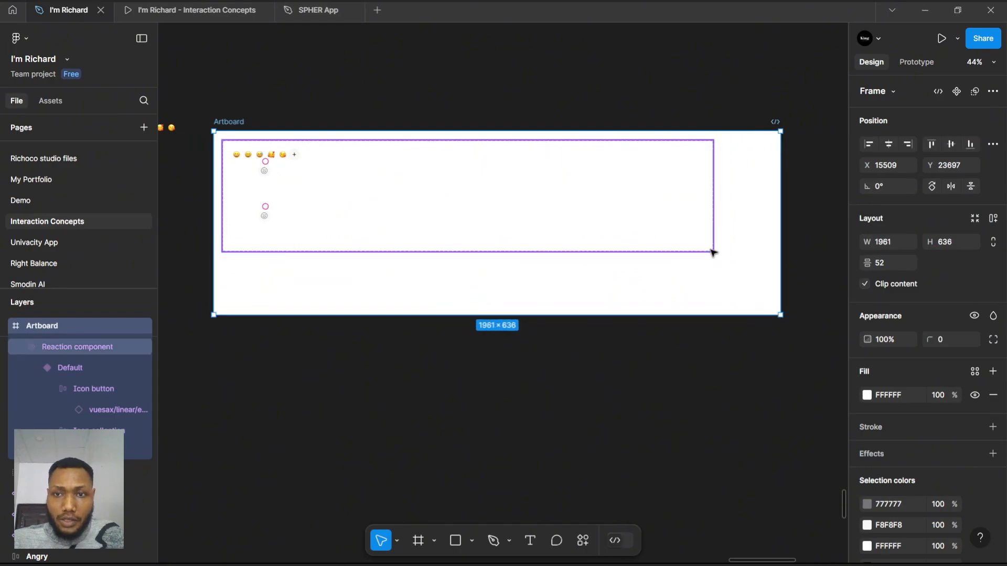
{"action": "left_click", "coordinate": [711, 244]}
{"action": "left_click_drag", "start_coordinate": [709, 235], "coordinate": [768, 231]}
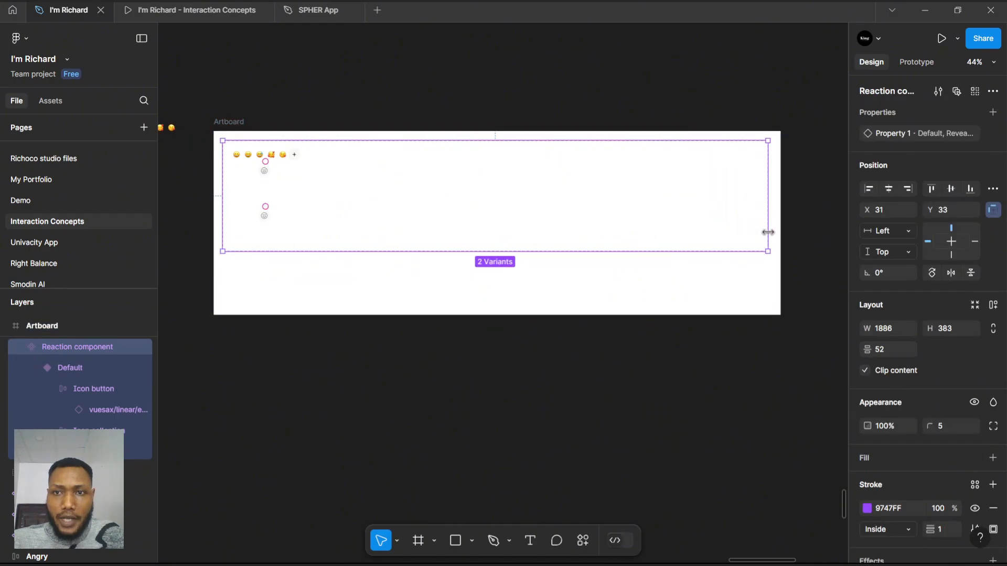
{"action": "scroll", "coordinate": [263, 191], "scroll_direction": "up", "scroll_amount": 5}
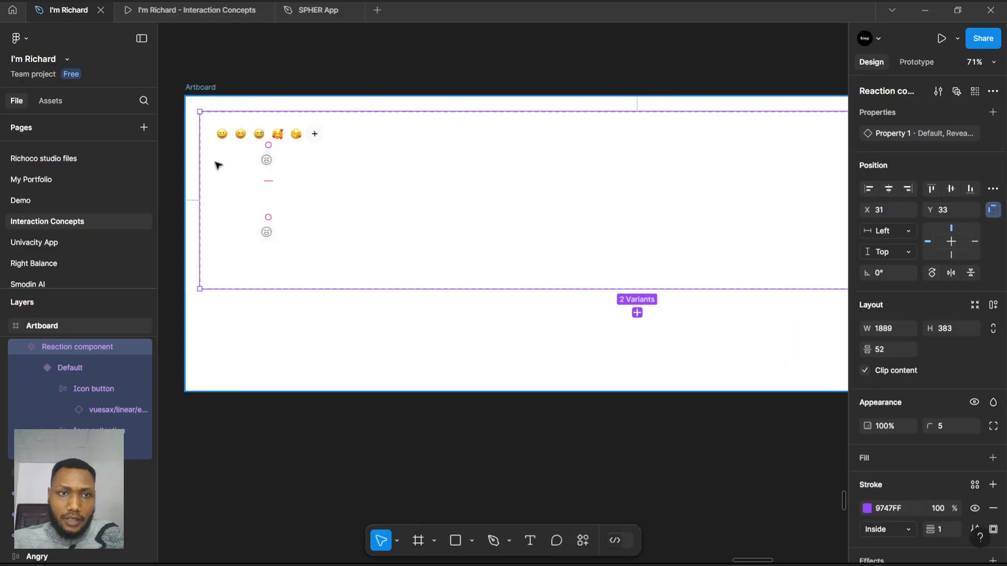
{"action": "scroll", "coordinate": [263, 191], "scroll_direction": "up", "scroll_amount": 3}
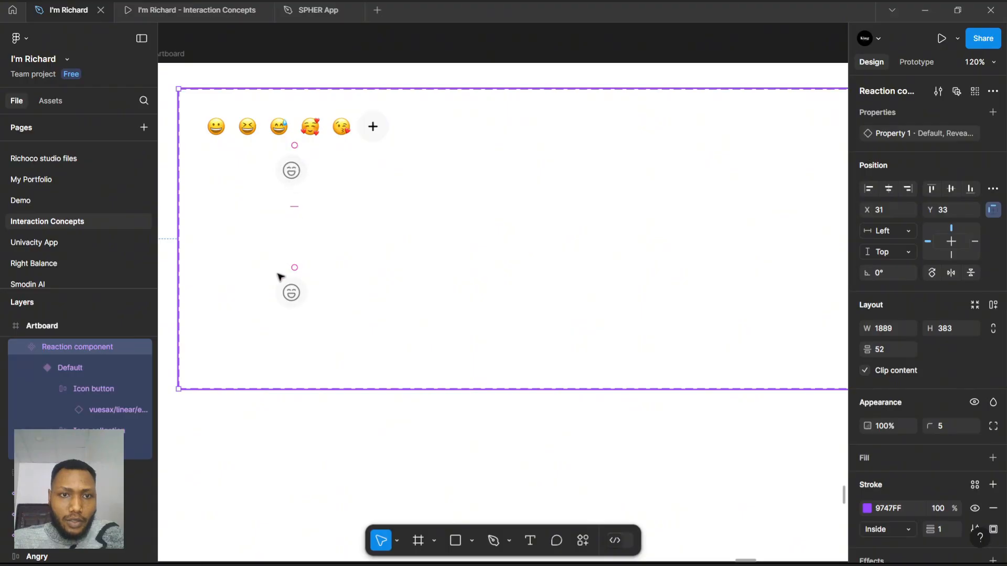
{"action": "left_click", "coordinate": [280, 276]}
{"action": "left_click", "coordinate": [916, 62]}
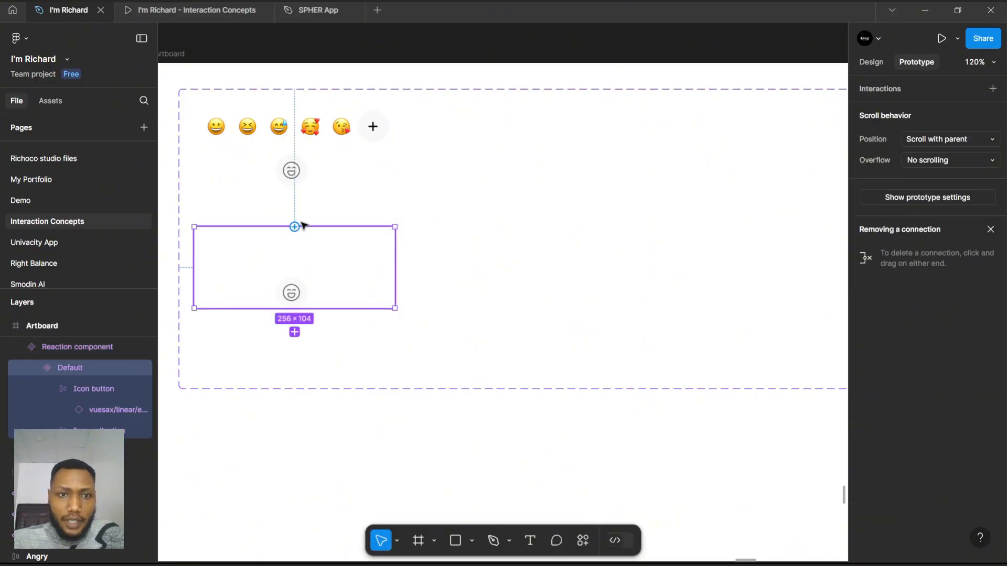
{"action": "left_click_drag", "start_coordinate": [294, 227], "coordinate": [297, 178]}
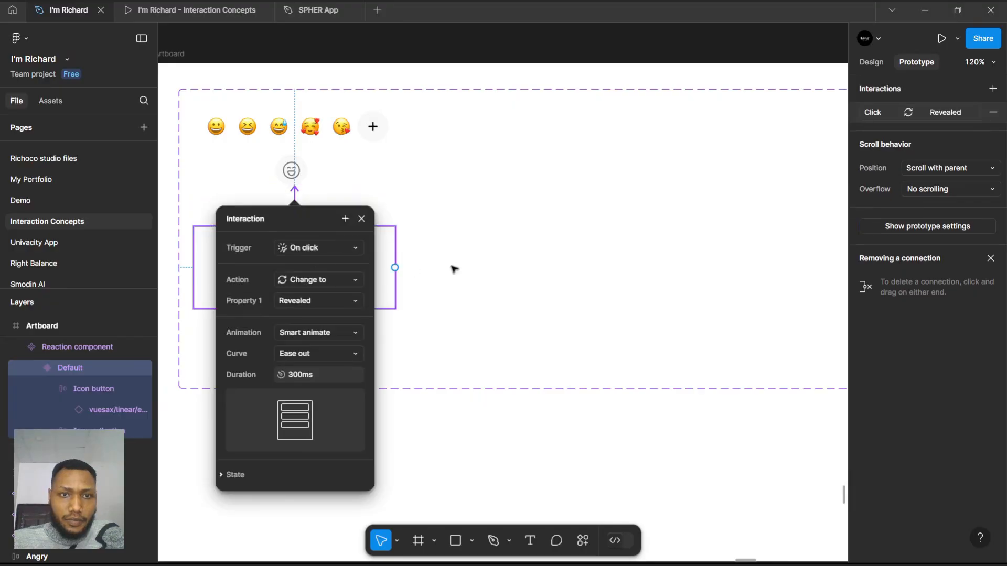
{"action": "left_click", "coordinate": [362, 219]}
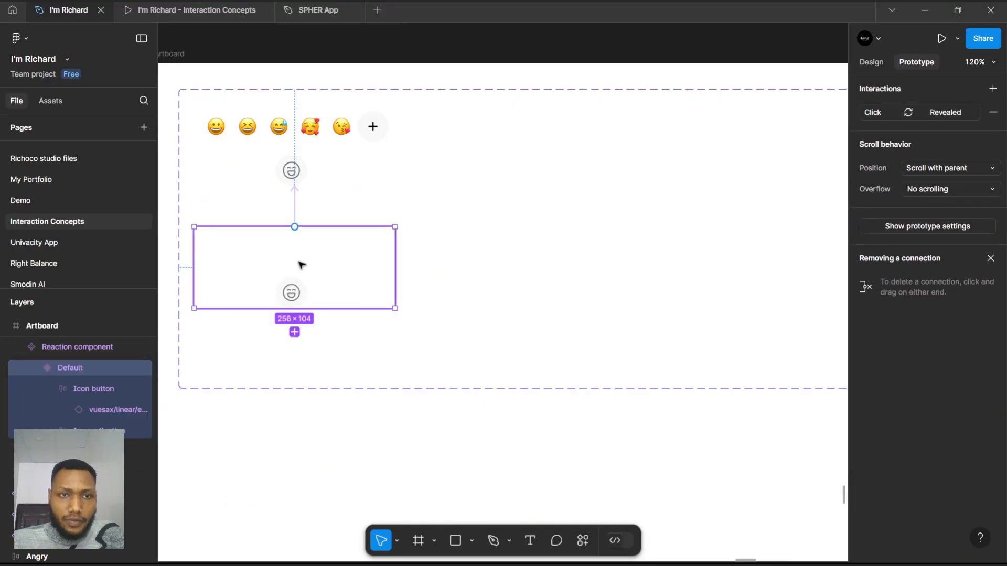
{"action": "left_click", "coordinate": [293, 205]}
{"action": "left_click", "coordinate": [297, 207]}
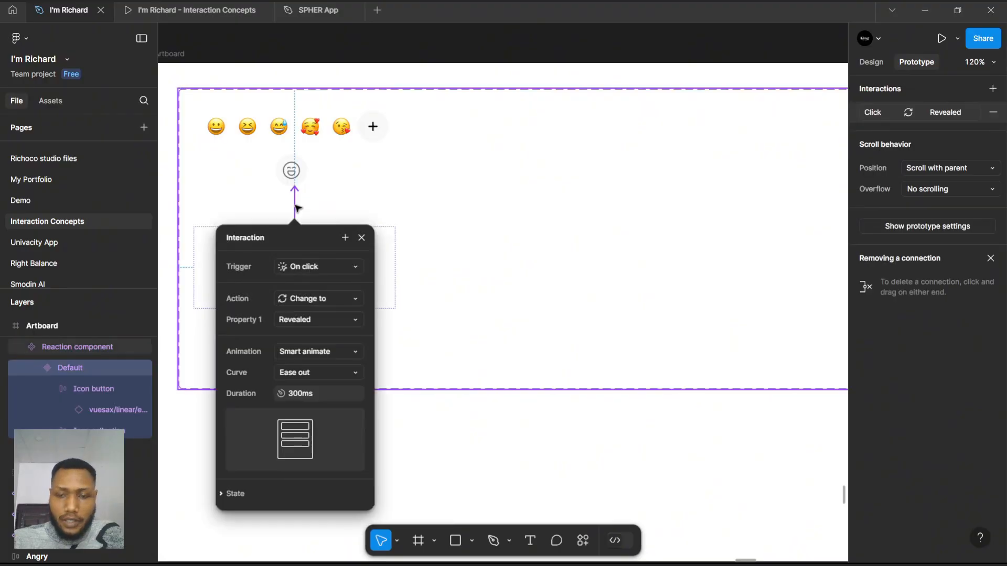
{"action": "key", "text": "Delete"}
- Prototype the Default variant's Icon button to change to Revealed on click, using Smart animate with the Gentle curve
{"action": "left_click", "coordinate": [293, 292]}
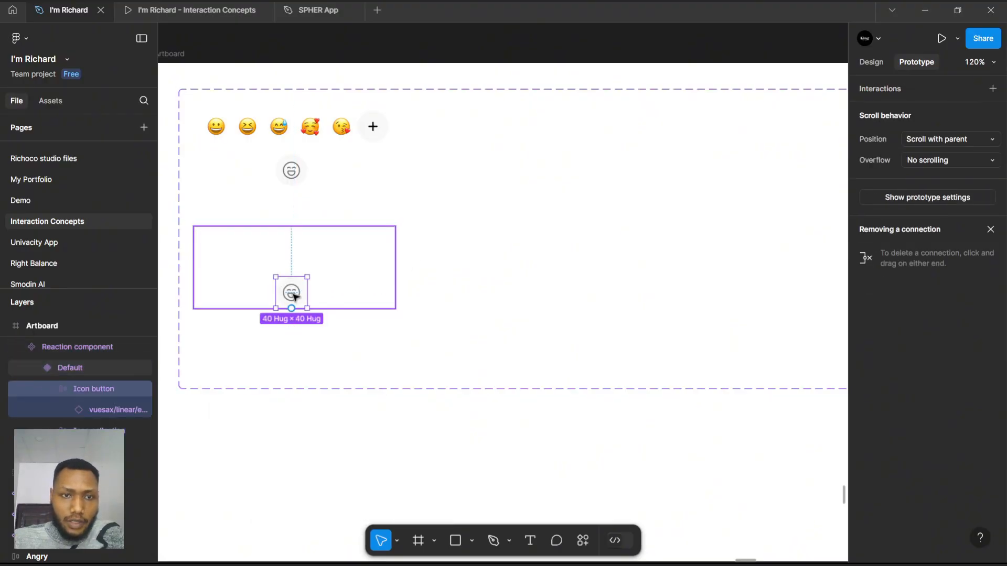
{"action": "left_click_drag", "start_coordinate": [310, 294], "coordinate": [317, 170]}
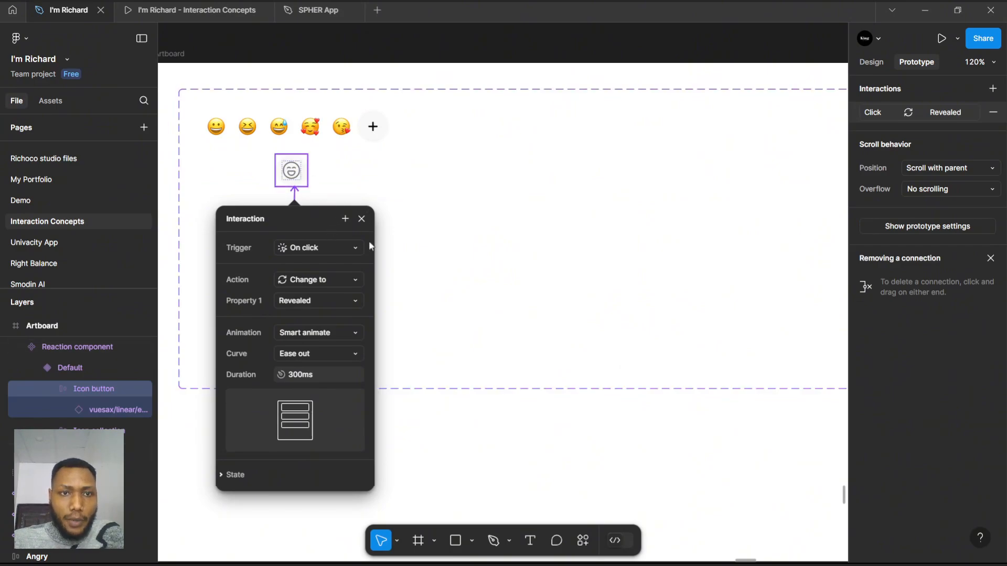
{"action": "left_click", "coordinate": [310, 354]}
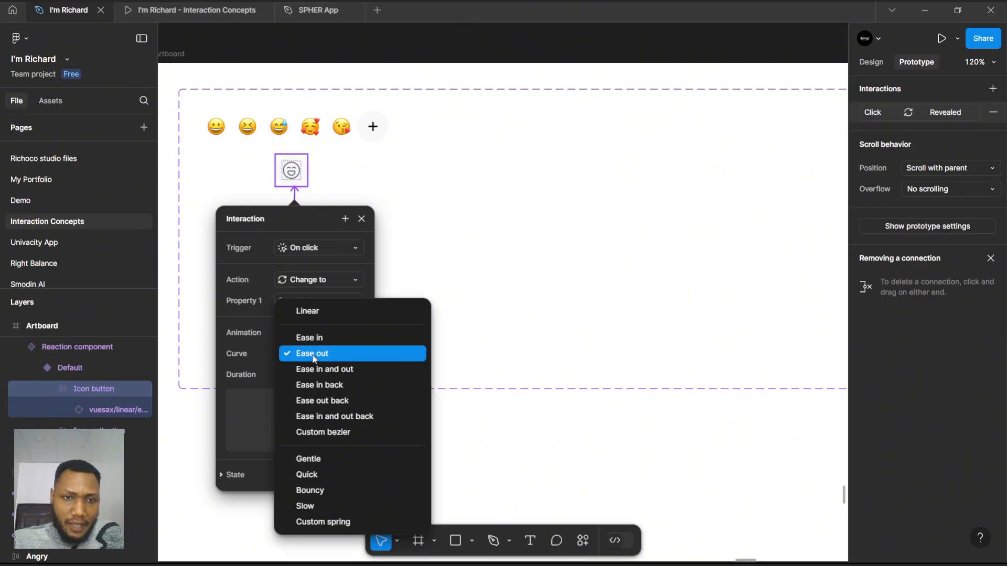
{"action": "left_click", "coordinate": [315, 460]}
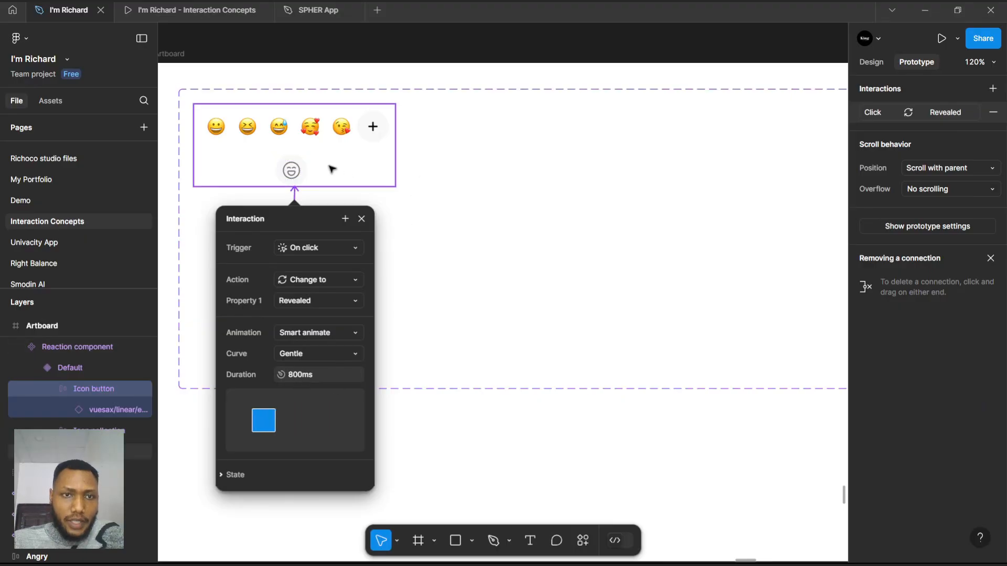
{"action": "left_click", "coordinate": [362, 221]}
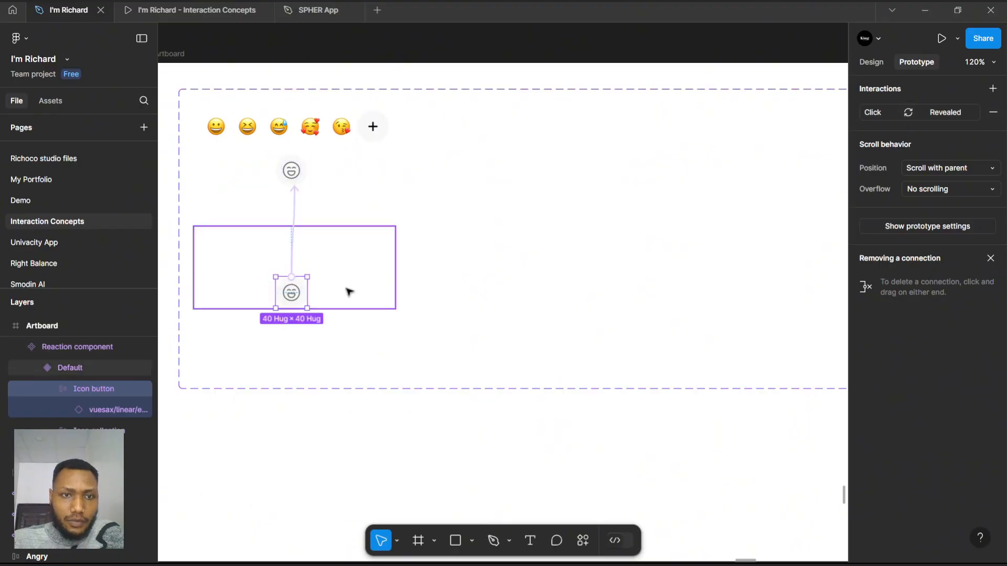
- Prototype the Revealed variant's Icon button to change back to Default on click, with Smart animate, Gentle curve and 800ms duration
{"action": "left_click", "coordinate": [310, 169]}
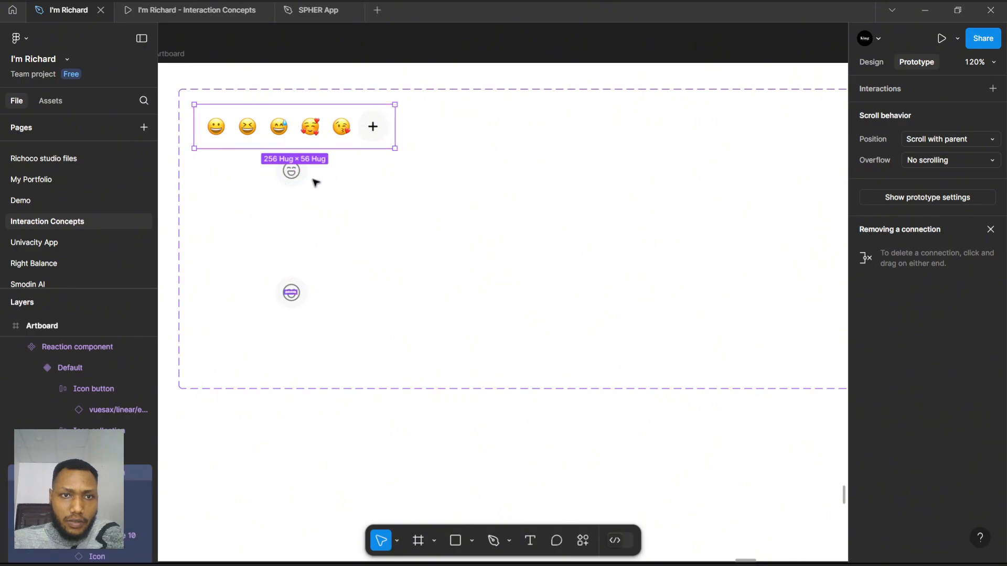
{"action": "left_click", "coordinate": [292, 171]}
{"action": "left_click_drag", "start_coordinate": [306, 171], "coordinate": [313, 297]}
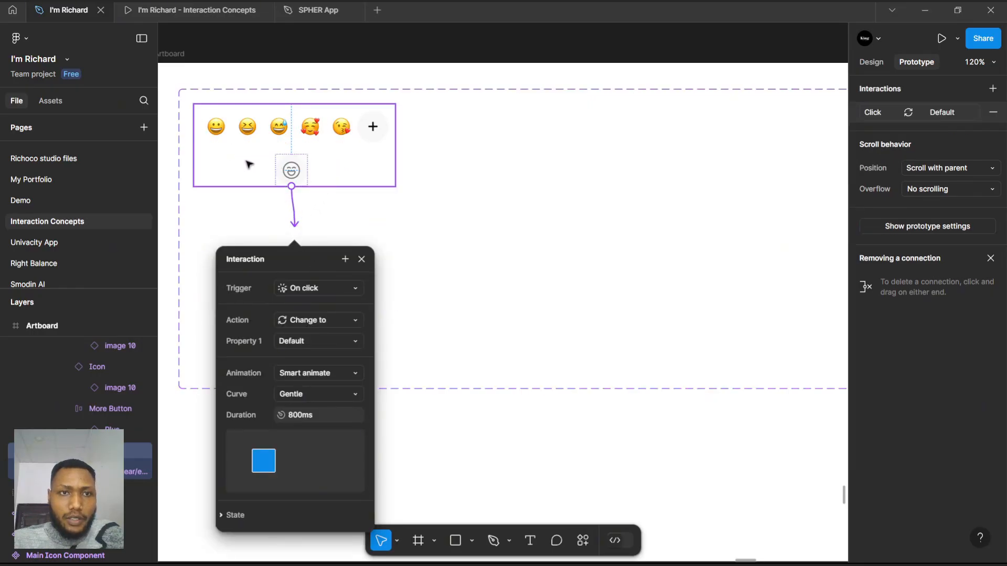
{"action": "scroll", "coordinate": [212, 134], "scroll_direction": "down", "scroll_amount": 2}
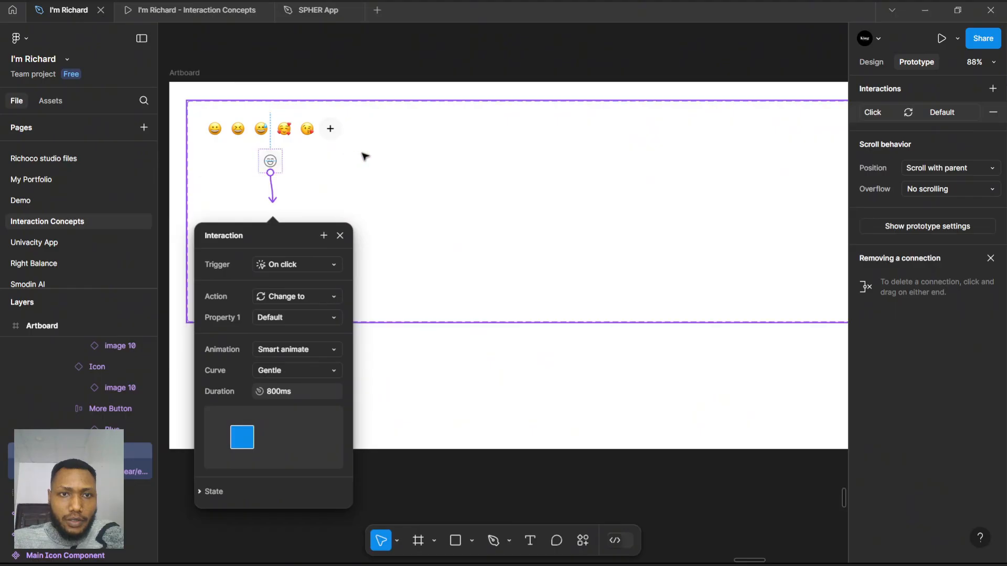
{"action": "left_click", "coordinate": [365, 206]}
- Duplicate the Default and Revealed variants together and place the copies beside the originals inside the Reaction component set
{"action": "left_click", "coordinate": [272, 254]}
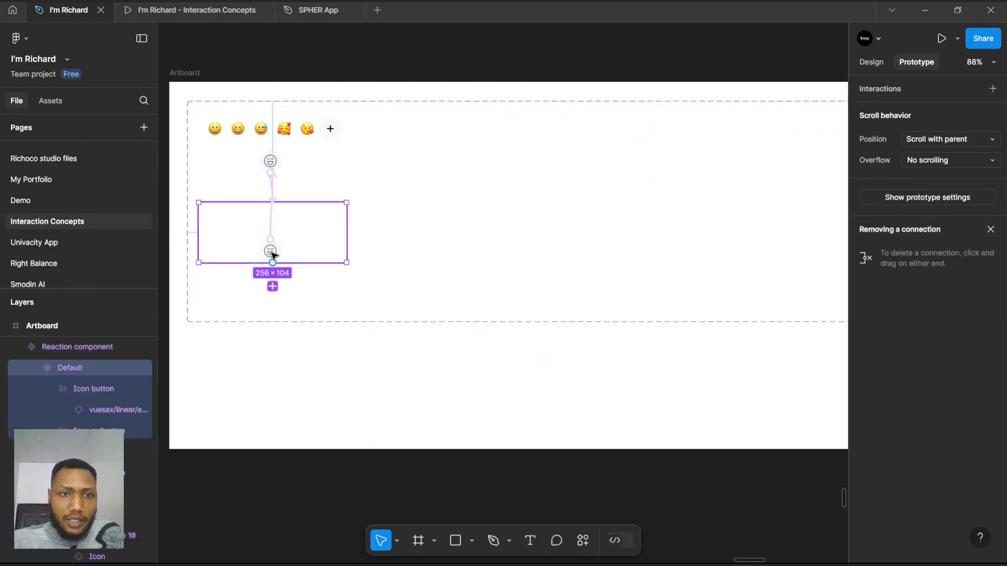
{"action": "left_click", "coordinate": [279, 140], "text": "shift"}
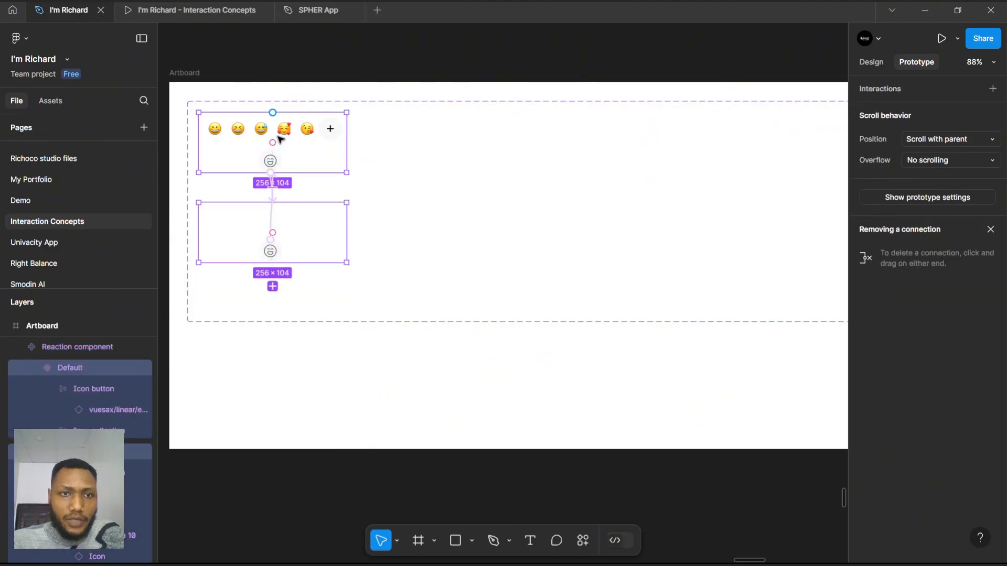
{"action": "left_click", "coordinate": [273, 286]}
{"action": "left_click_drag", "start_coordinate": [265, 311], "coordinate": [451, 136]}
{"action": "scroll", "coordinate": [465, 128], "scroll_direction": "up", "scroll_amount": 2}
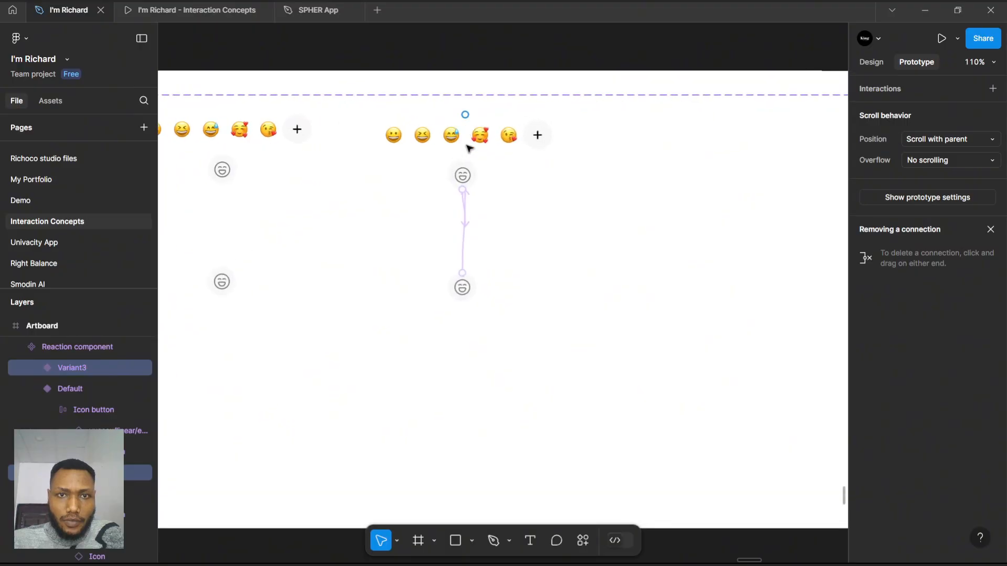
{"action": "scroll", "coordinate": [469, 149], "scroll_direction": "down", "scroll_amount": 1}
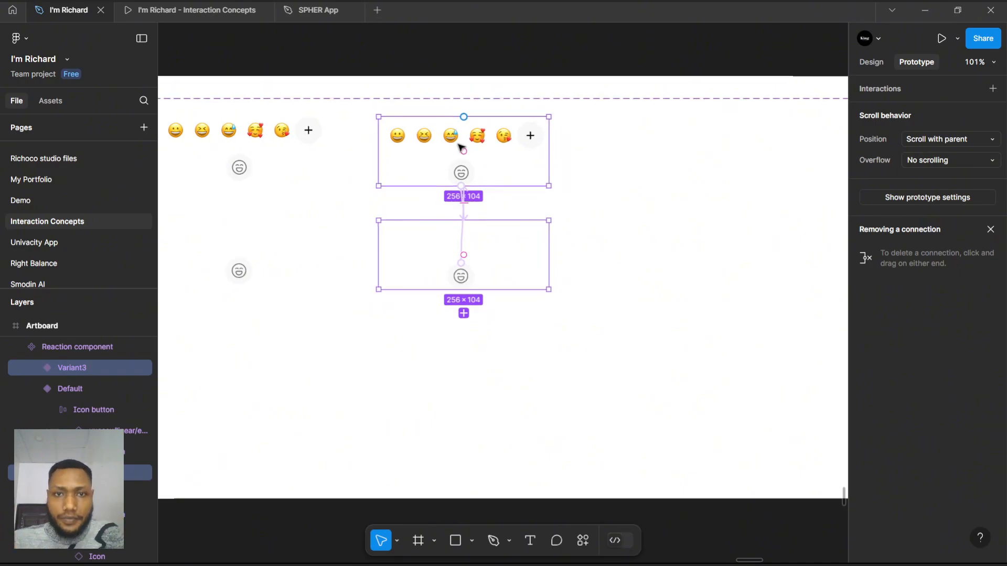
{"action": "scroll", "coordinate": [422, 153], "scroll_direction": "down", "scroll_amount": 3}
{"action": "scroll", "coordinate": [452, 152], "scroll_direction": "up", "scroll_amount": 4}
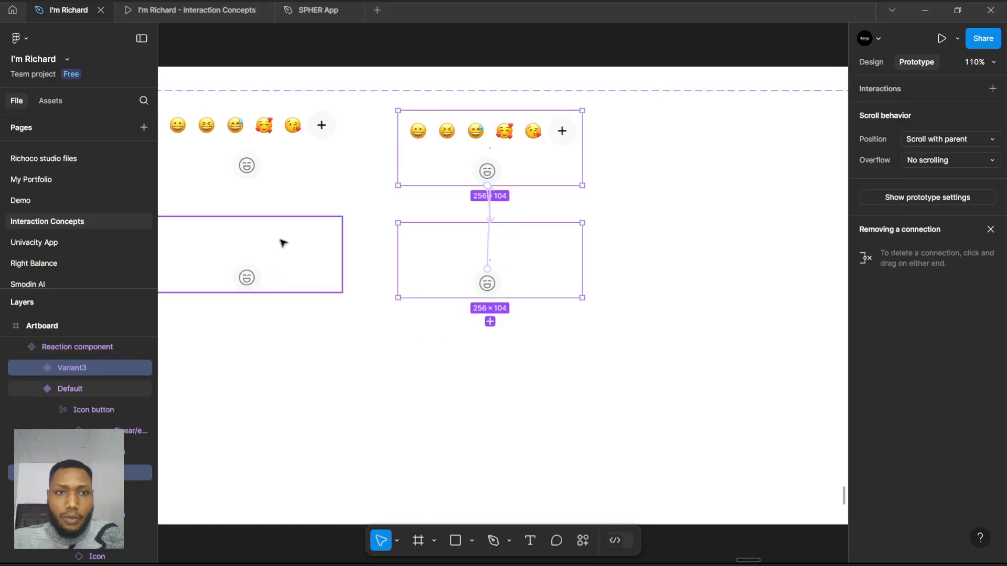
{"action": "left_click", "coordinate": [338, 205]}
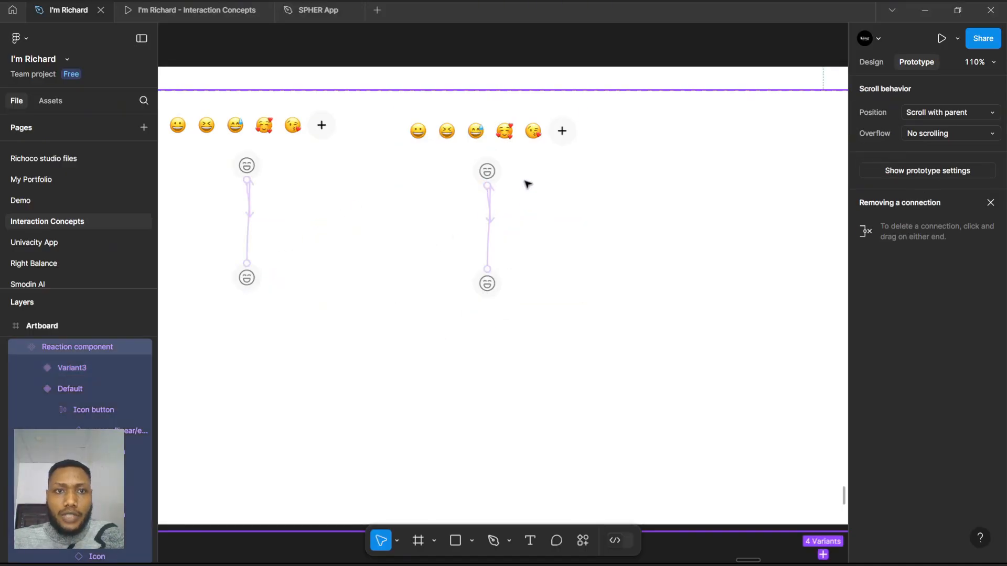
- Set Property 1 of the first emoji icon in the duplicated emoji bar to Hover
{"action": "scroll", "coordinate": [526, 185], "scroll_direction": "down", "scroll_amount": 1}
{"action": "scroll", "coordinate": [513, 213], "scroll_direction": "up", "scroll_amount": 2}
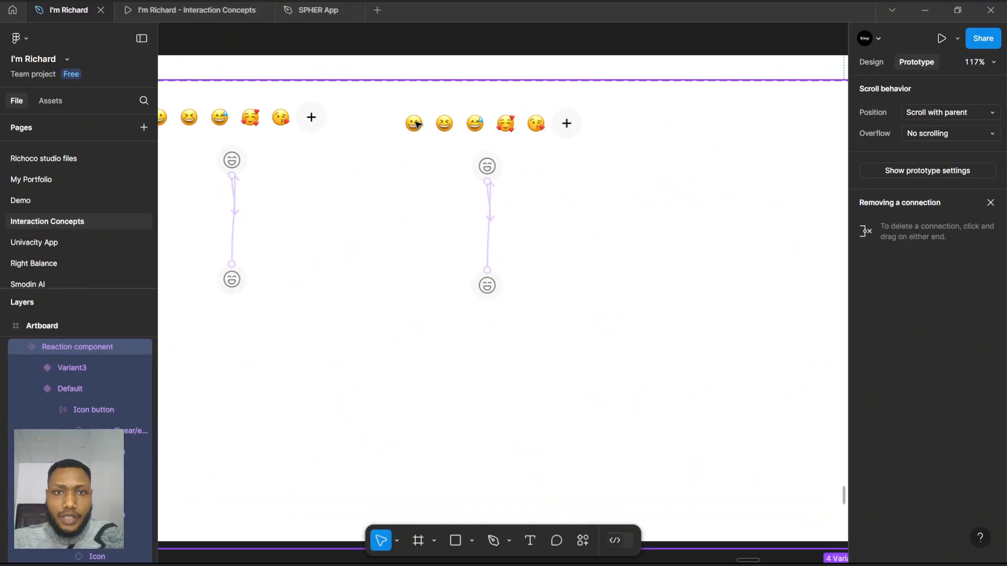
{"action": "left_click", "coordinate": [416, 124]}
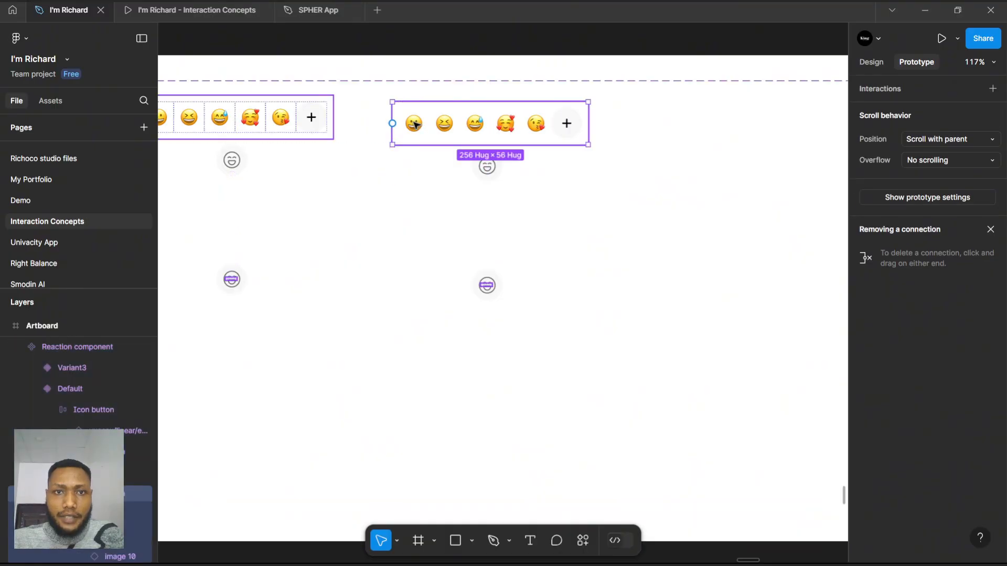
{"action": "left_click", "coordinate": [415, 124]}
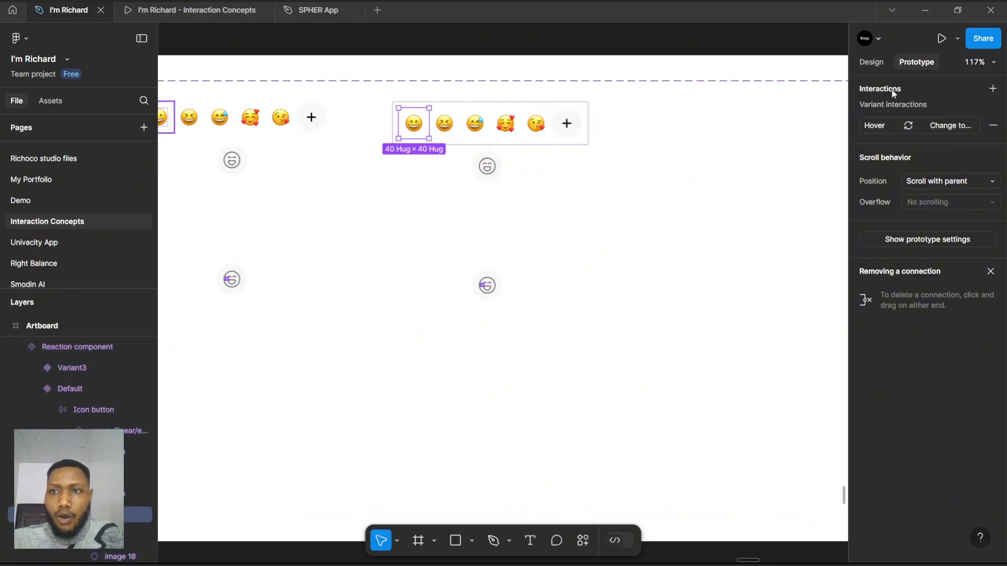
{"action": "left_click", "coordinate": [870, 62]}
{"action": "left_click", "coordinate": [938, 133]}
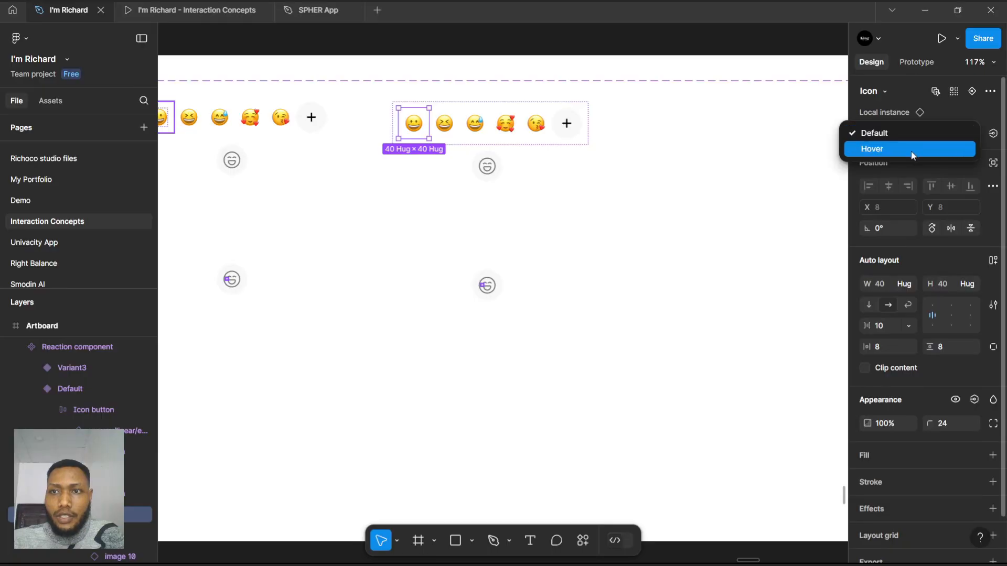
{"action": "left_click", "coordinate": [912, 151]}
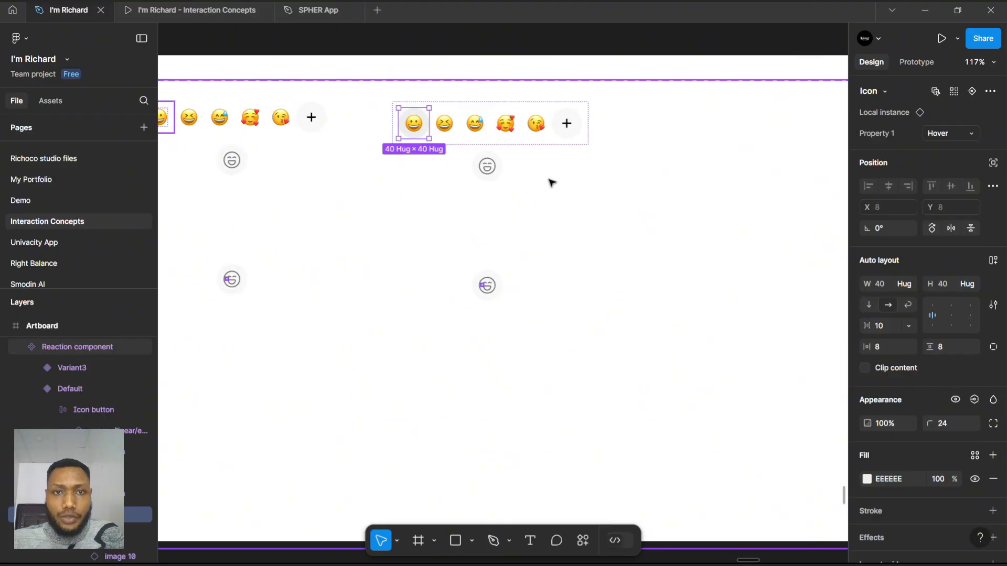
- Add a third variant to the Icon component set, based on Hover, and set its Property 1 to Selected
{"action": "scroll", "coordinate": [579, 155], "scroll_direction": "down", "scroll_amount": 5}
{"action": "scroll", "coordinate": [316, 138], "scroll_direction": "up", "scroll_amount": 8}
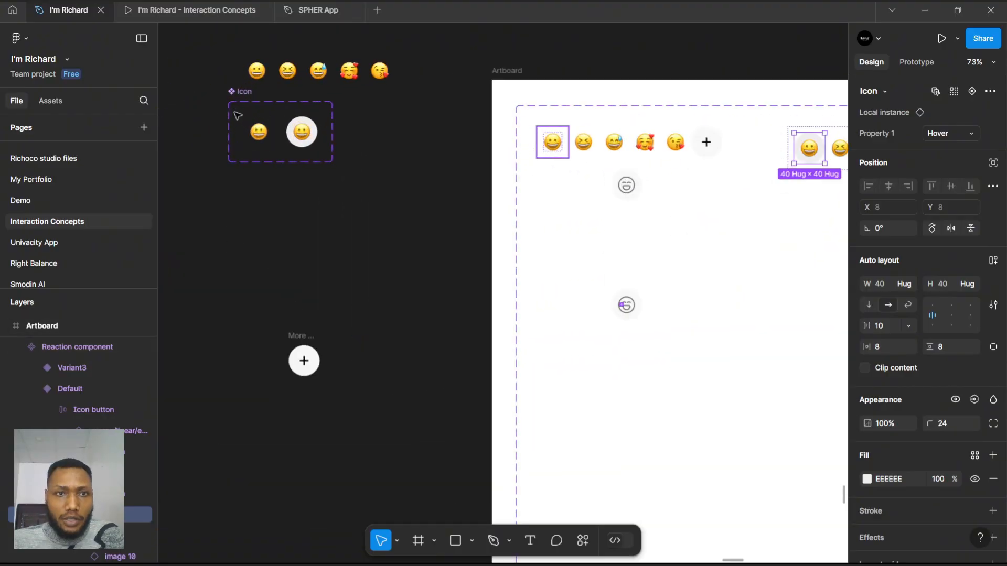
{"action": "left_click", "coordinate": [321, 142]}
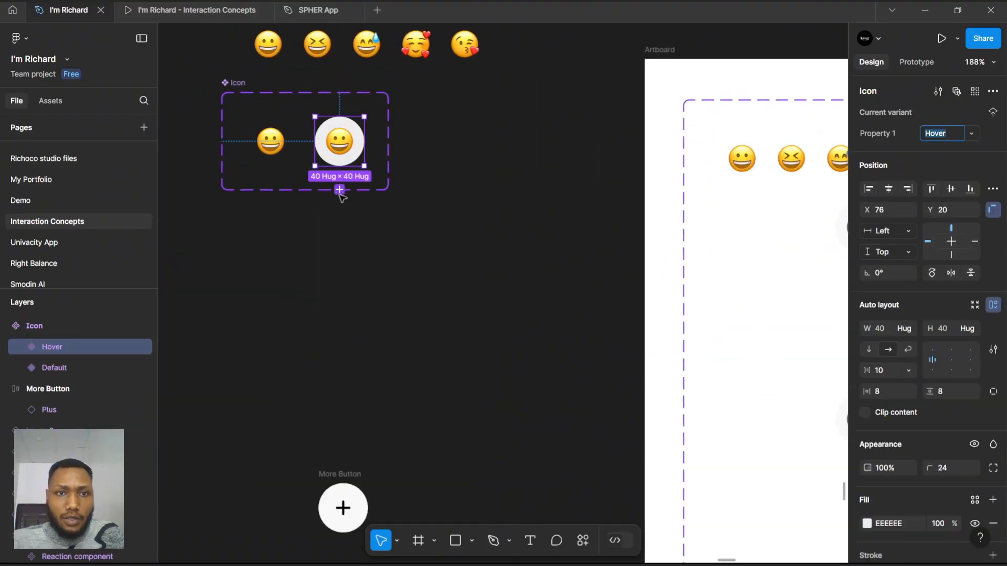
{"action": "left_click", "coordinate": [340, 189]}
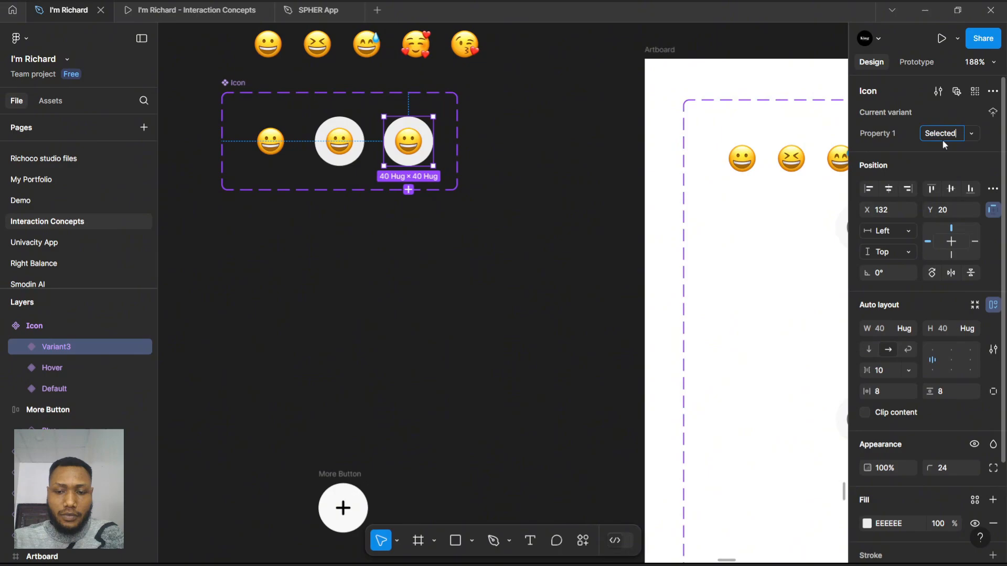
{"action": "key", "text": "Return"}
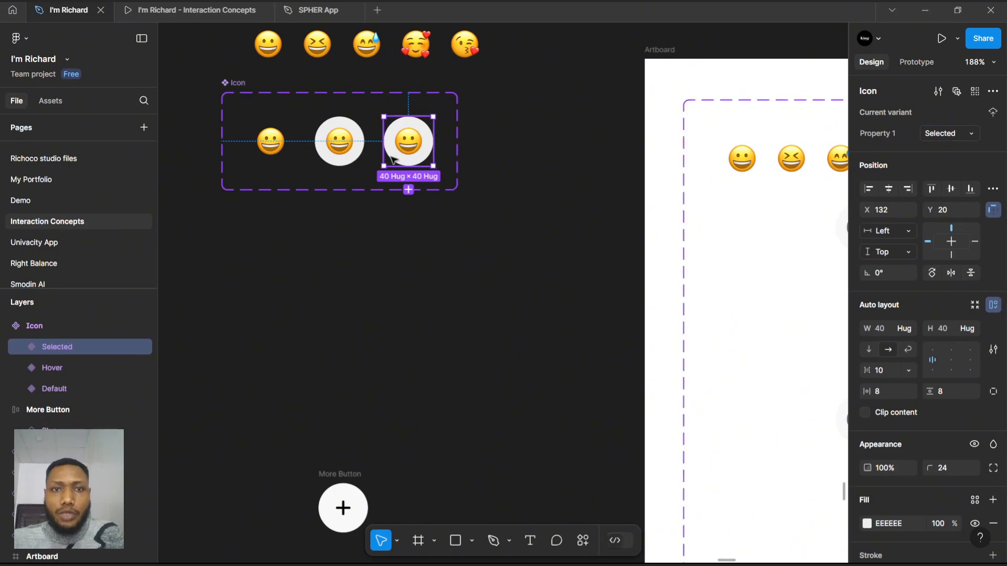
- Set Property 1 of the first emoji icon in the duplicated emoji bar to Selected
{"action": "scroll", "coordinate": [363, 154], "scroll_direction": "down", "scroll_amount": 5}
{"action": "scroll", "coordinate": [564, 204], "scroll_direction": "up", "scroll_amount": 2}
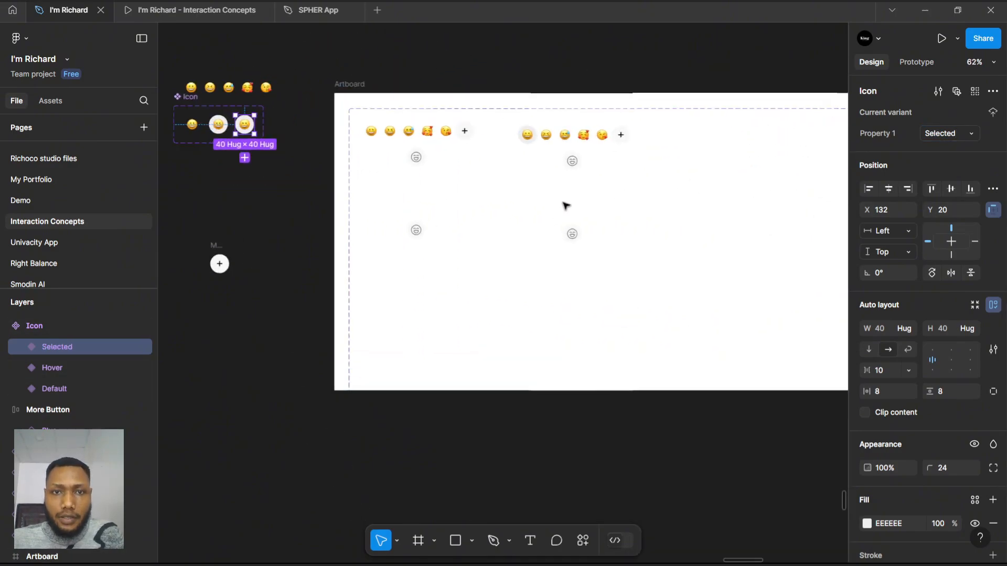
{"action": "scroll", "coordinate": [515, 155], "scroll_direction": "up", "scroll_amount": 1}
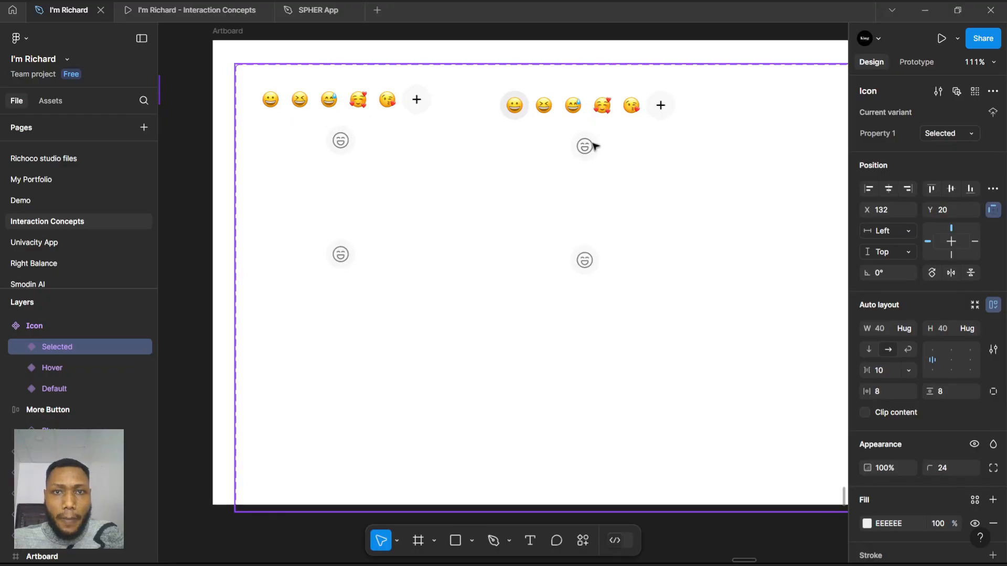
{"action": "double_click", "coordinate": [522, 105]}
{"action": "double_click", "coordinate": [521, 104]}
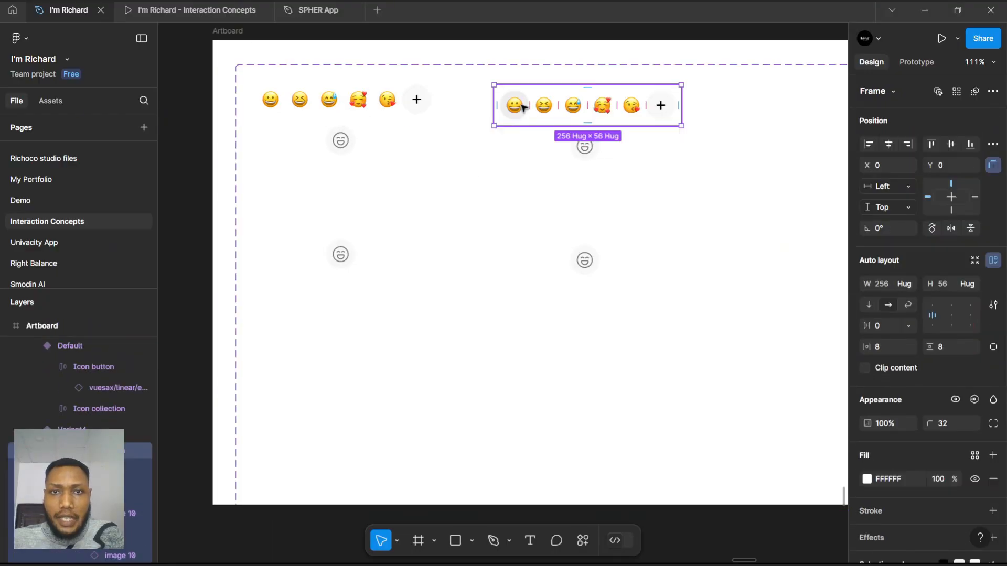
{"action": "left_click", "coordinate": [522, 105]}
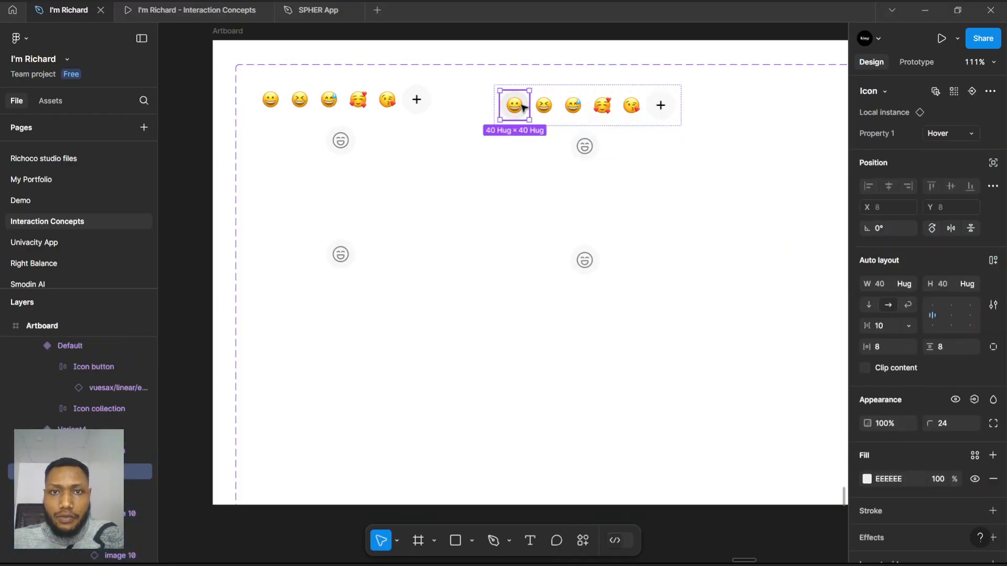
{"action": "left_click", "coordinate": [936, 132]}
{"action": "left_click", "coordinate": [894, 149]}
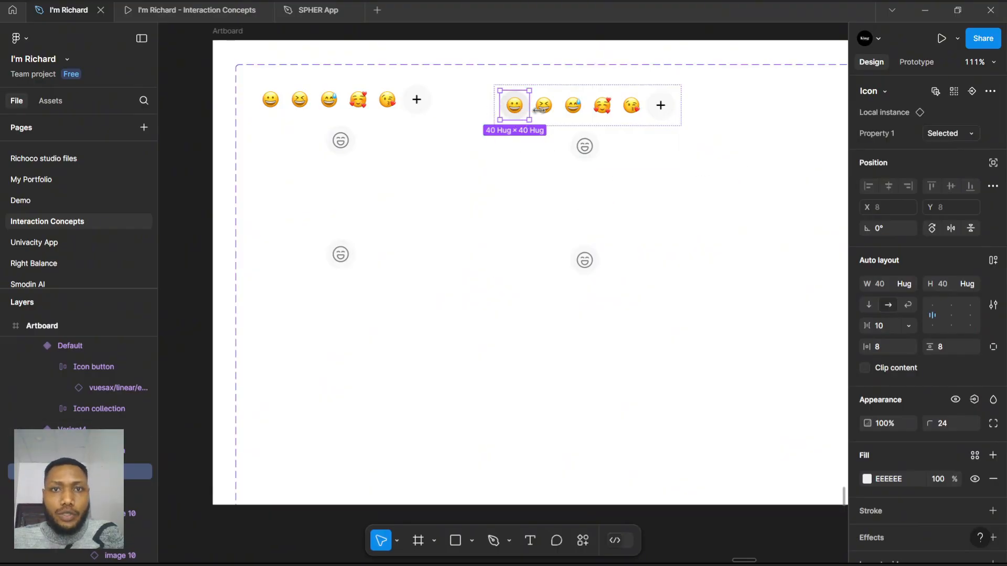
- Prototype the first emoji in the Revealed variant to change to Variant3 on click, with Smart animate, Gentle curve and 800ms duration
{"action": "left_click", "coordinate": [269, 100]}
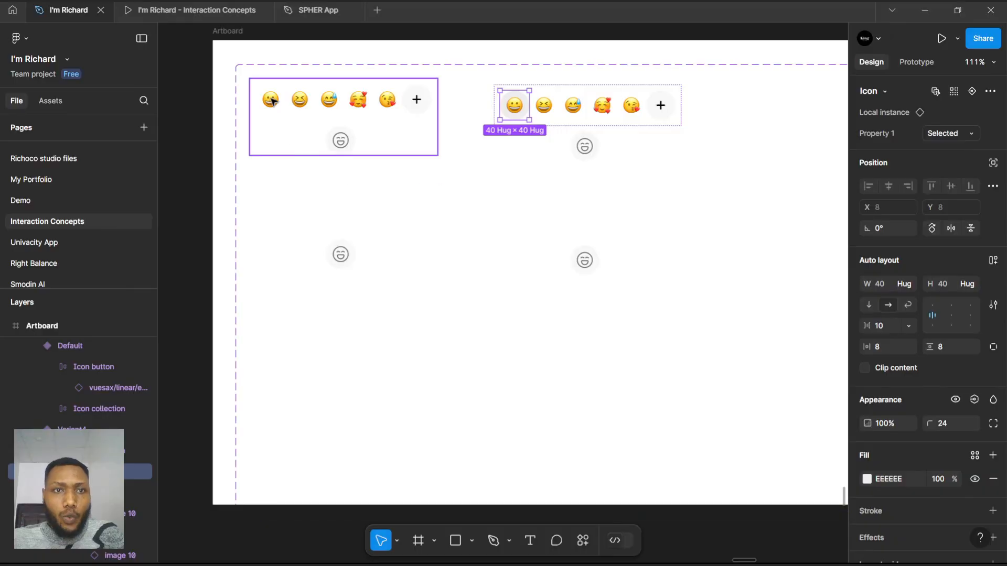
{"action": "double_click", "coordinate": [271, 101]}
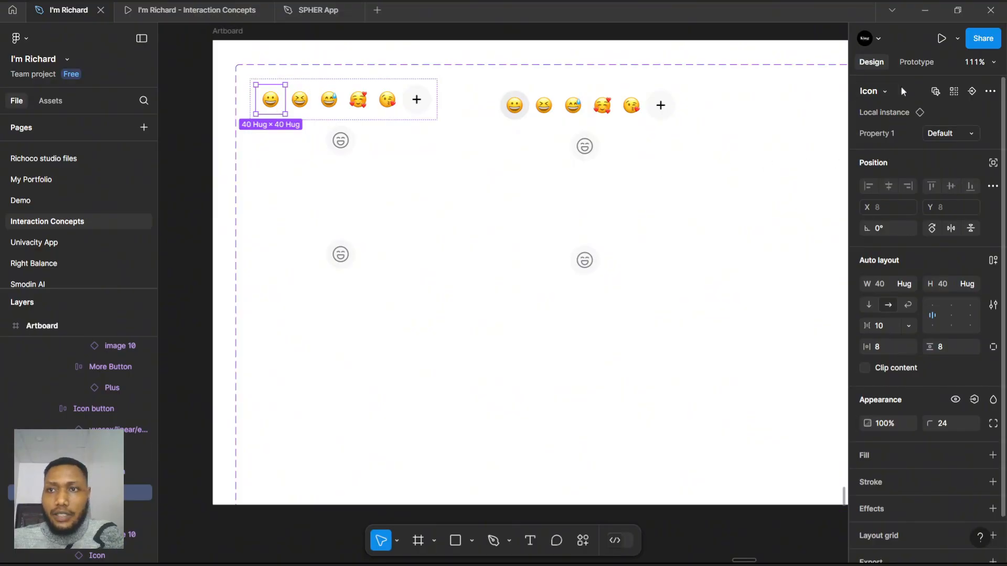
{"action": "left_click", "coordinate": [916, 61]}
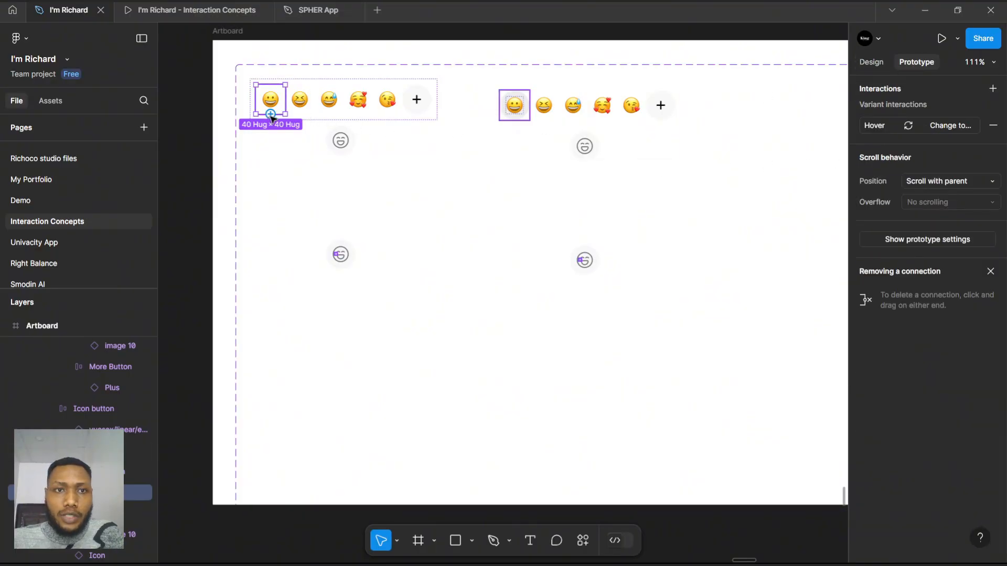
{"action": "left_click_drag", "start_coordinate": [271, 115], "coordinate": [545, 225]}
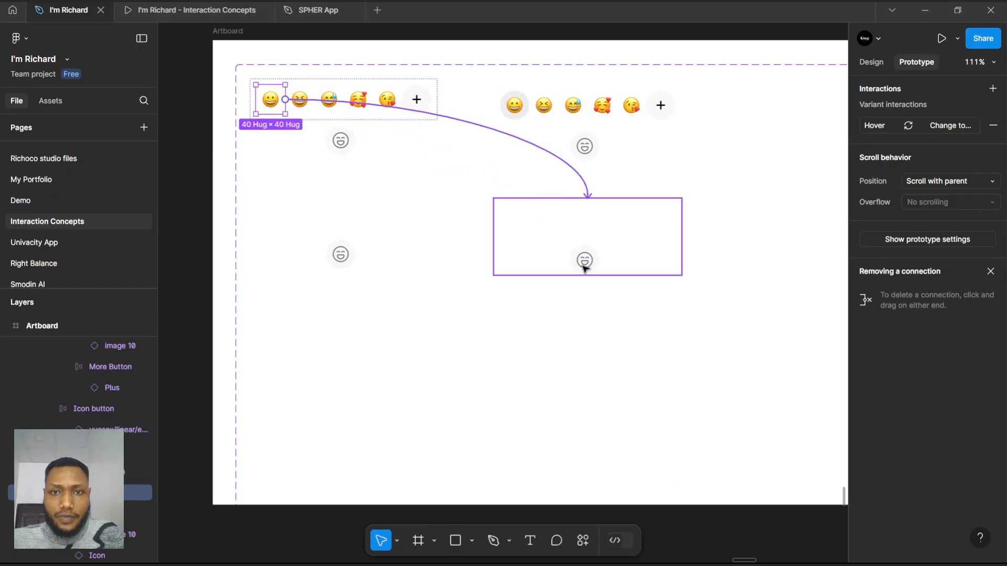
{"action": "left_click_drag", "start_coordinate": [584, 268], "coordinate": [584, 265]}
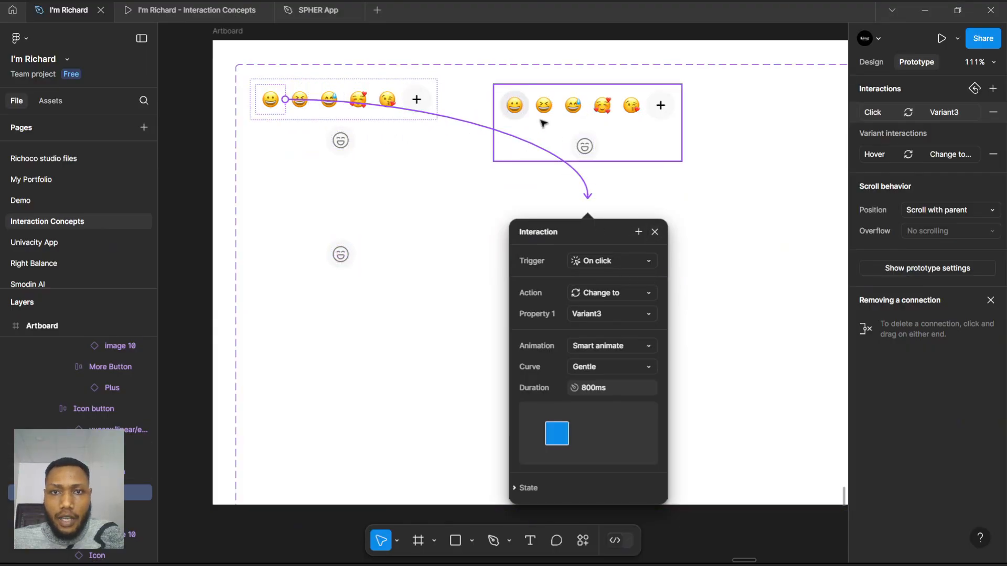
{"action": "left_click", "coordinate": [655, 232]}
- Duplicate the Variant3 and Variant4 pair and place the copies beside it, aligned in the same rows, as a third column
{"action": "scroll", "coordinate": [344, 132], "scroll_direction": "down", "scroll_amount": 5}
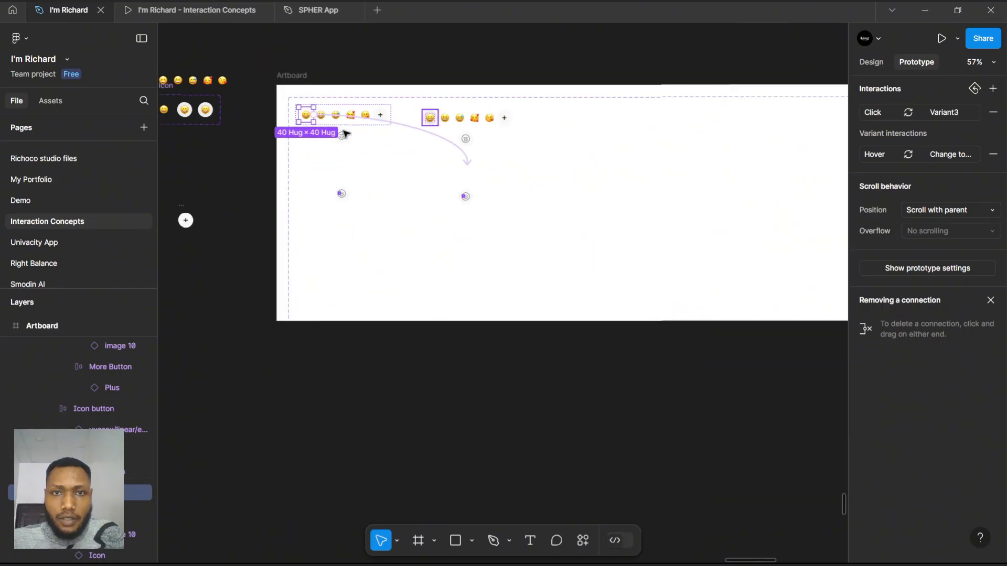
{"action": "scroll", "coordinate": [501, 147], "scroll_direction": "up", "scroll_amount": 5}
{"action": "scroll", "coordinate": [325, 175], "scroll_direction": "down", "scroll_amount": 3}
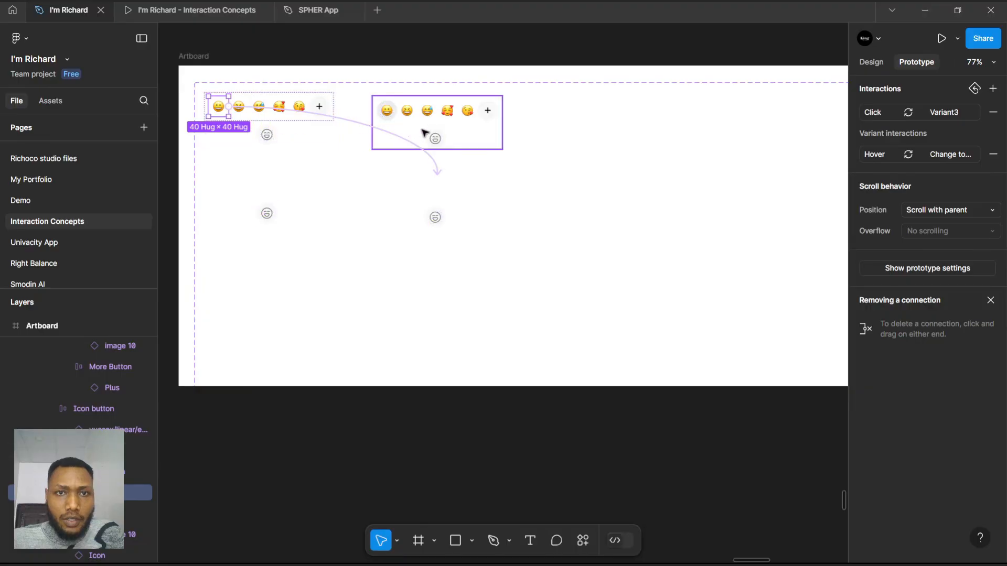
{"action": "left_click", "coordinate": [435, 209]}
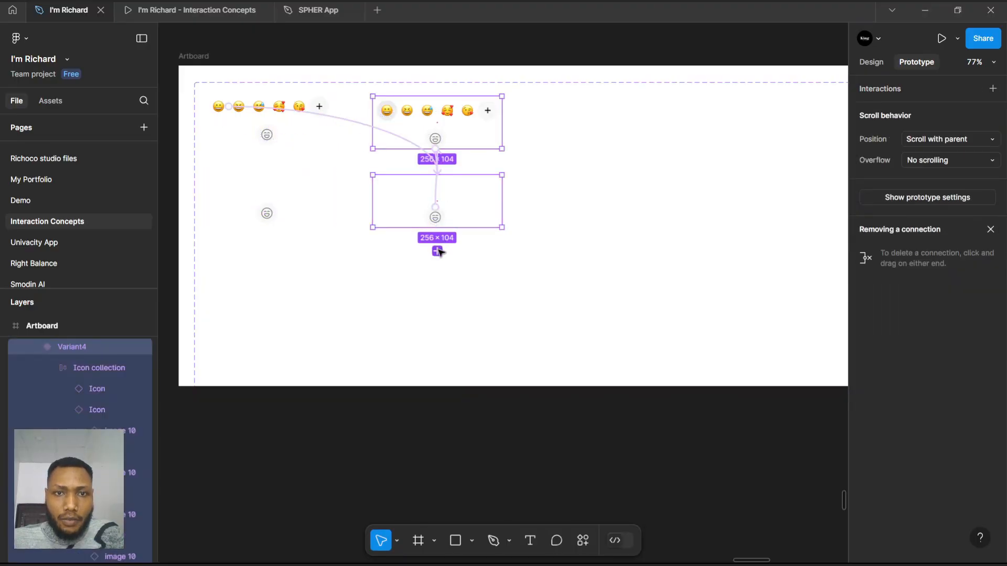
{"action": "left_click", "coordinate": [438, 252]}
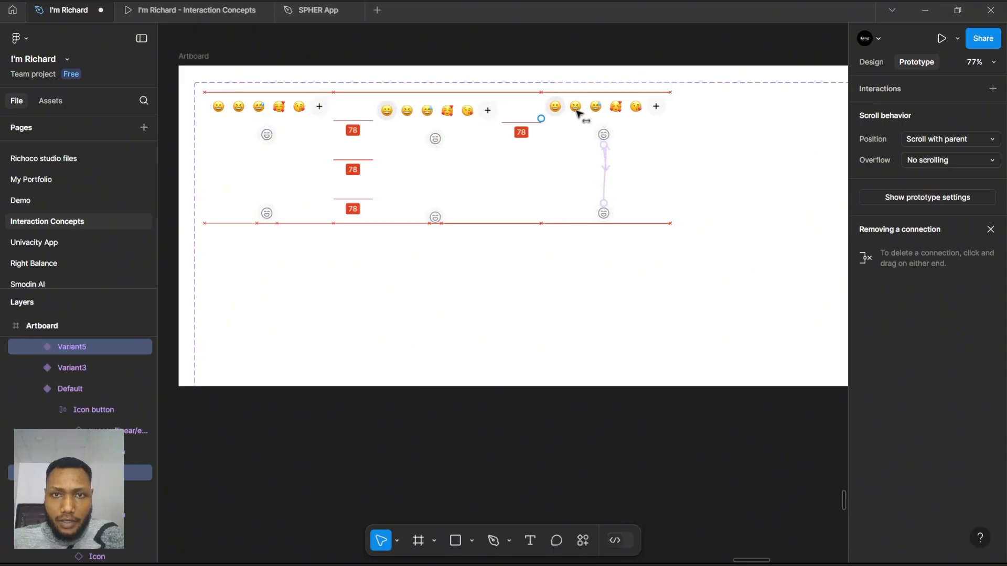
{"action": "left_click_drag", "start_coordinate": [576, 110], "coordinate": [560, 113]}
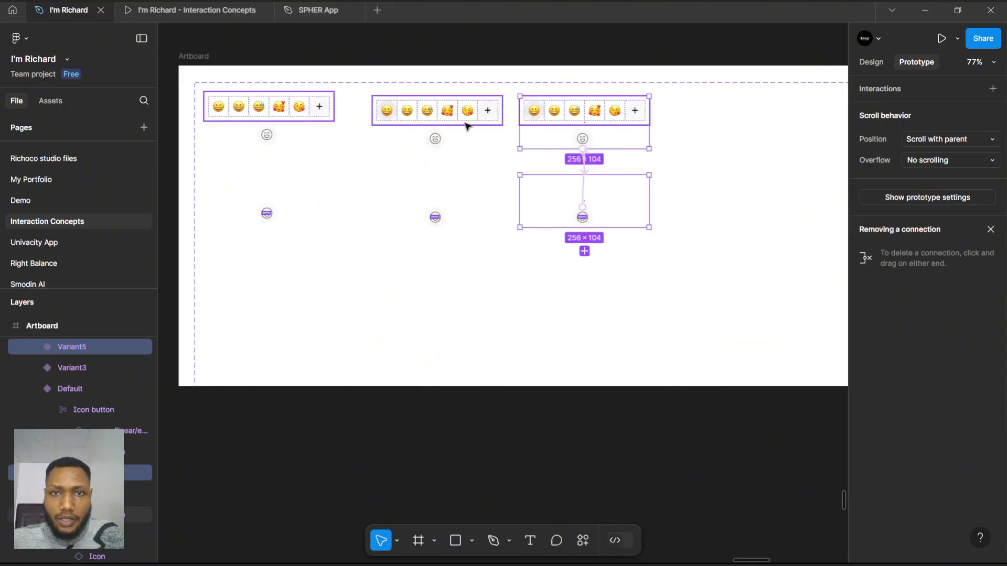
- Add two more copies of the variant pair and line them up as the fourth and fifth columns of the component set
{"action": "scroll", "coordinate": [466, 125], "scroll_direction": "down", "scroll_amount": 3}
{"action": "scroll", "coordinate": [516, 219], "scroll_direction": "up", "scroll_amount": 1}
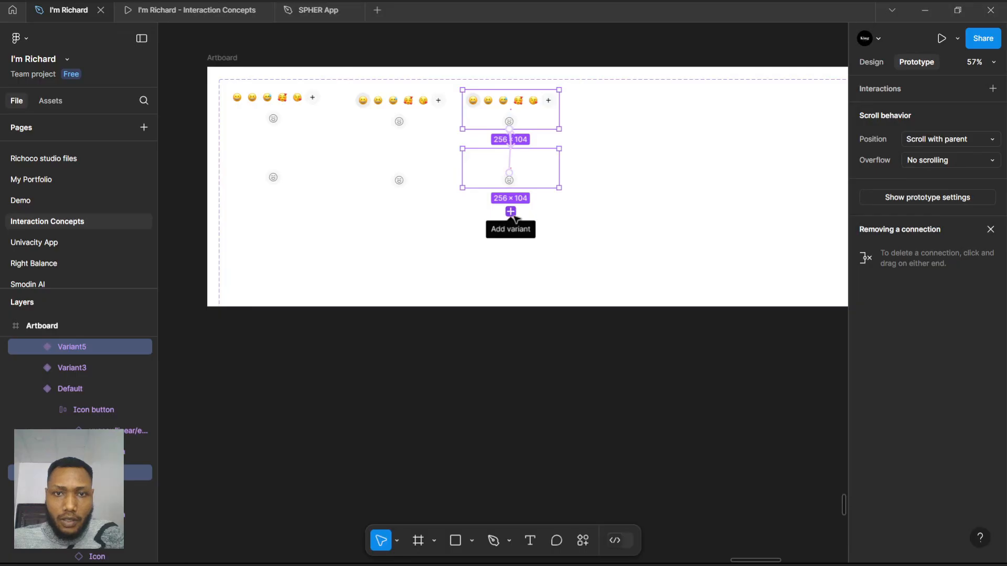
{"action": "left_click", "coordinate": [511, 211]}
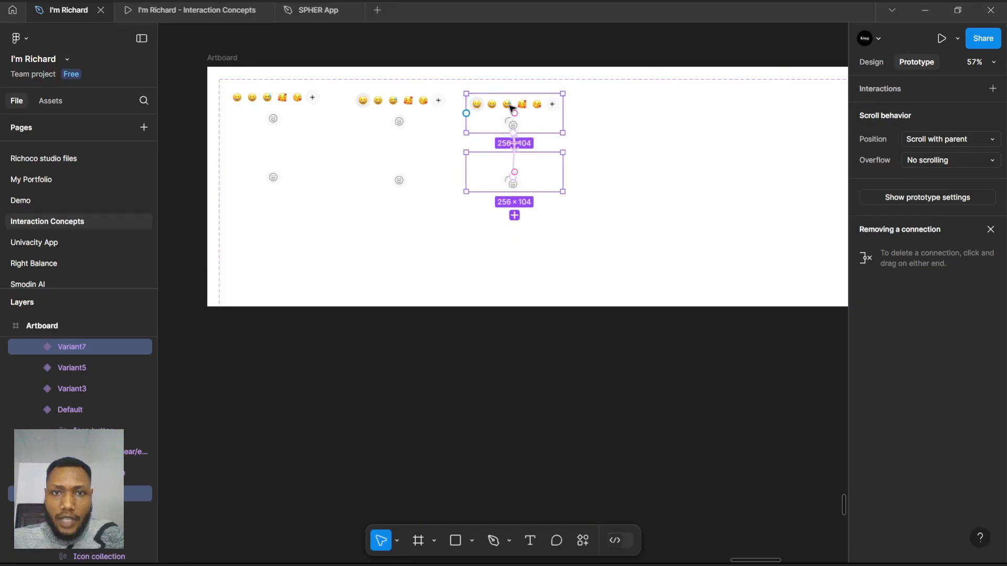
{"action": "left_click_drag", "start_coordinate": [516, 102], "coordinate": [602, 106]}
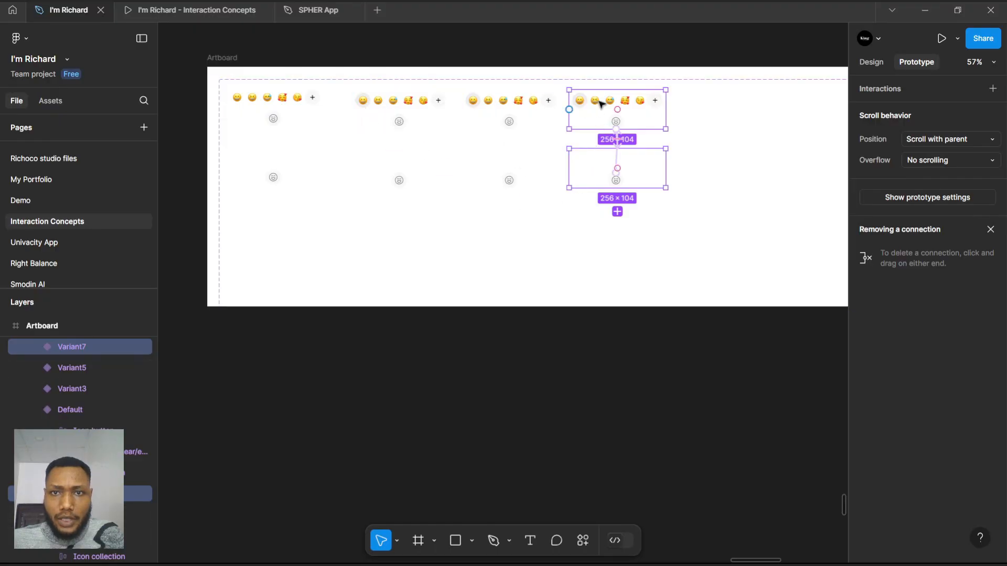
{"action": "left_click", "coordinate": [617, 211]}
{"action": "left_click_drag", "start_coordinate": [609, 126], "coordinate": [722, 110]}
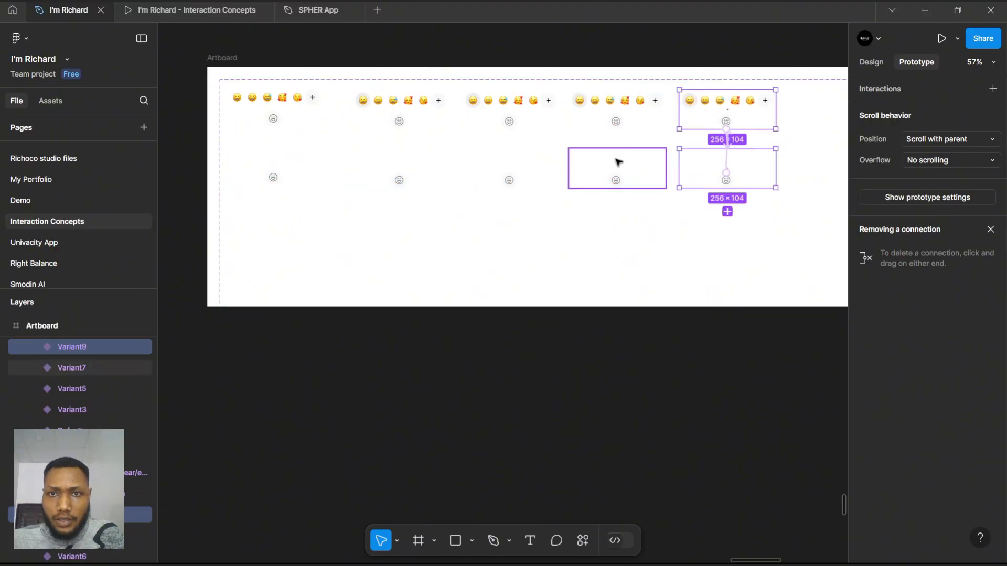
- Add one last copy of the variant pair and place it at the end of the row as the sixth column
{"action": "scroll", "coordinate": [456, 108], "scroll_direction": "down", "scroll_amount": 2}
{"action": "scroll", "coordinate": [658, 137], "scroll_direction": "down", "scroll_amount": 2}
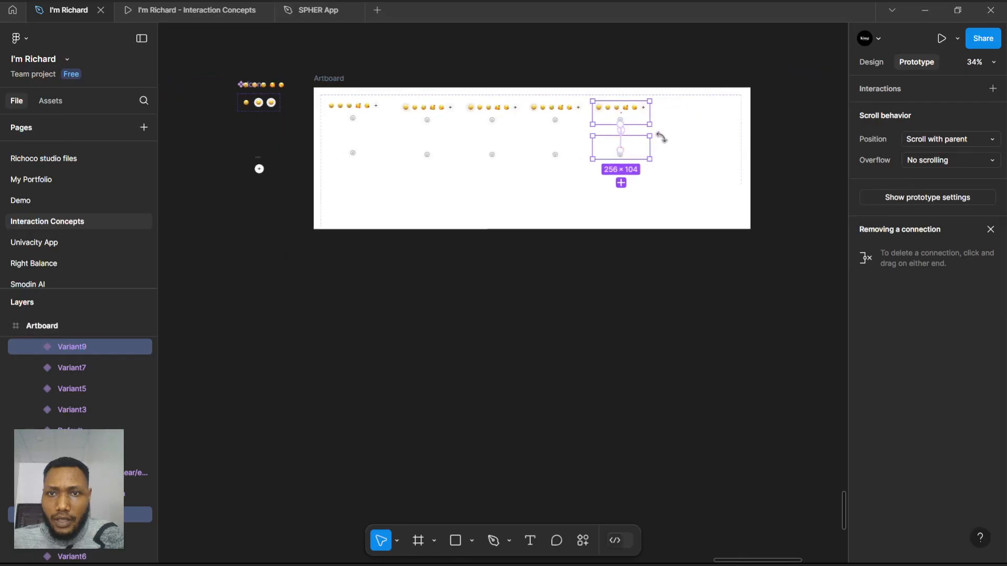
{"action": "scroll", "coordinate": [735, 128], "scroll_direction": "up", "scroll_amount": 4}
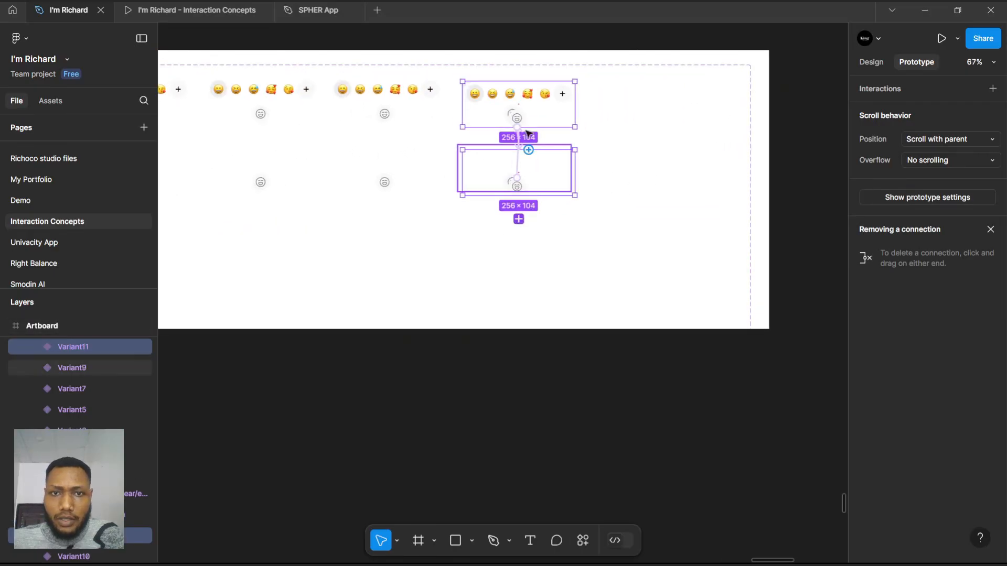
{"action": "left_click_drag", "start_coordinate": [512, 105], "coordinate": [645, 99]}
{"action": "left_click_drag", "start_coordinate": [642, 101], "coordinate": [646, 102]}
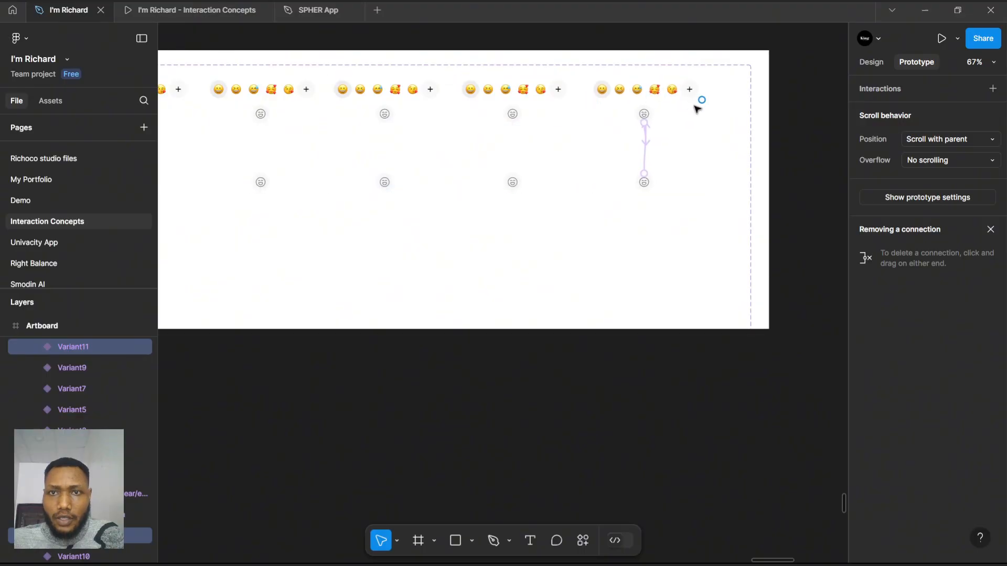
- Examine the prototype connection from the first emoji in the Revealed variant to Variant3 and the emoji bar above that variant
{"action": "scroll", "coordinate": [698, 108], "scroll_direction": "down", "scroll_amount": 4}
{"action": "scroll", "coordinate": [301, 115], "scroll_direction": "up", "scroll_amount": 2}
{"action": "scroll", "coordinate": [194, 107], "scroll_direction": "up", "scroll_amount": 4}
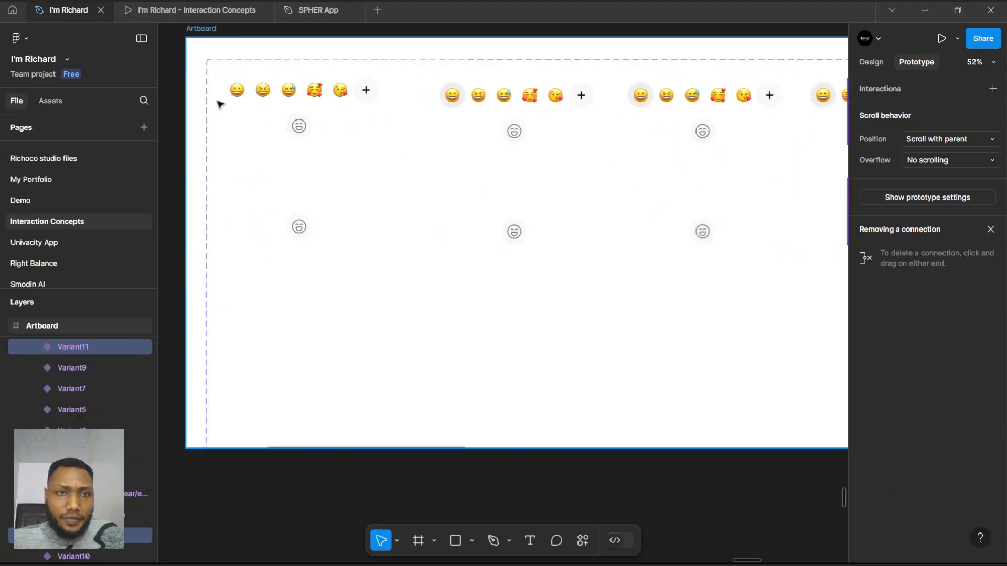
{"action": "left_click", "coordinate": [243, 100]}
{"action": "scroll", "coordinate": [269, 107], "scroll_direction": "up", "scroll_amount": 2}
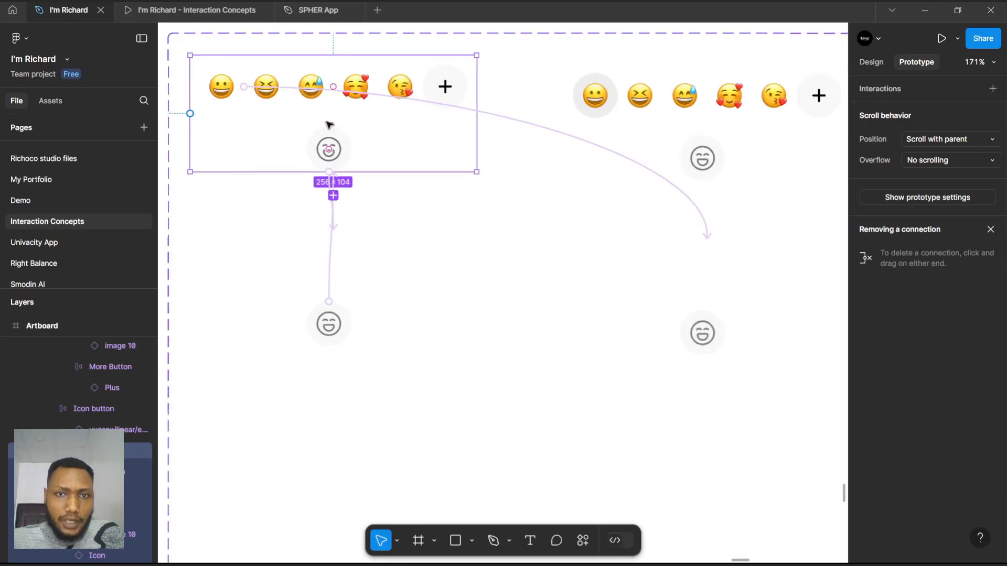
{"action": "scroll", "coordinate": [270, 102], "scroll_direction": "down", "scroll_amount": 3}
{"action": "scroll", "coordinate": [242, 136], "scroll_direction": "up", "scroll_amount": 2}
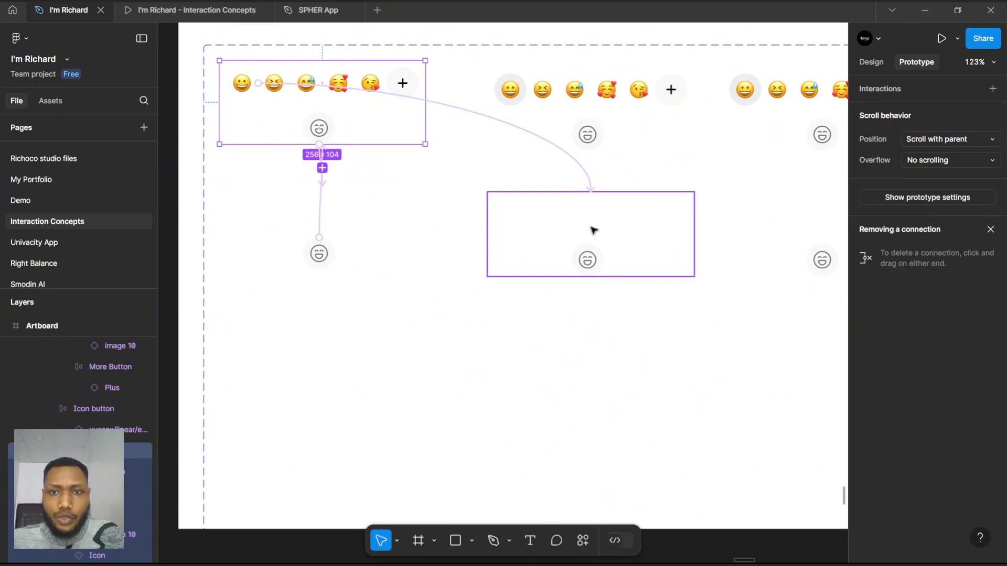
{"action": "left_click", "coordinate": [589, 264]}
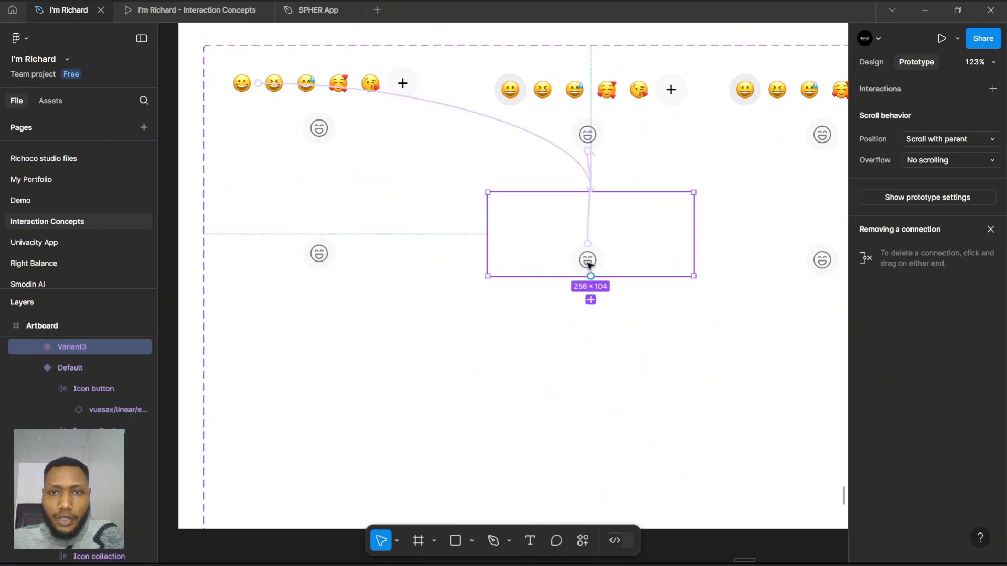
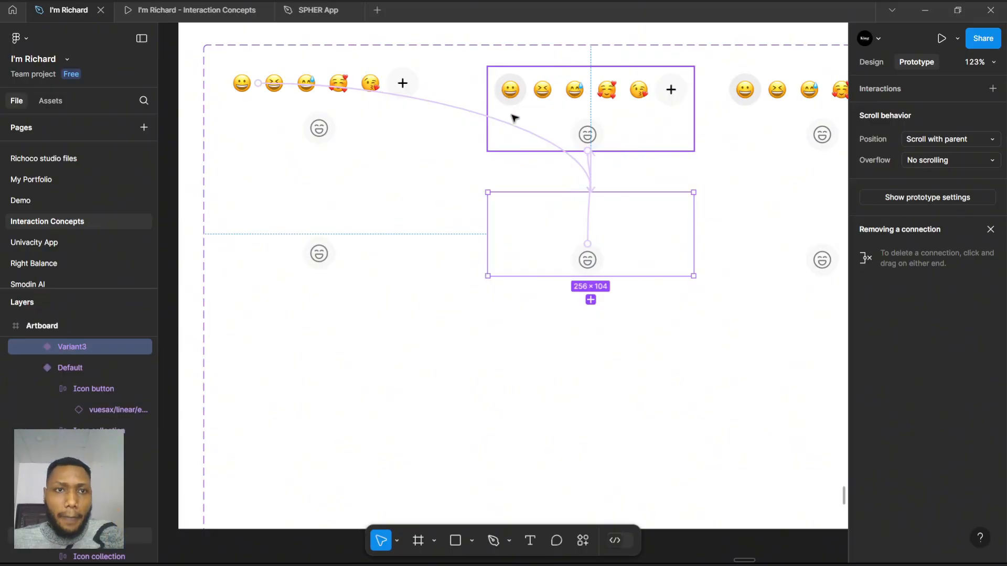
{"action": "scroll", "coordinate": [272, 84], "scroll_direction": "up", "scroll_amount": 3}
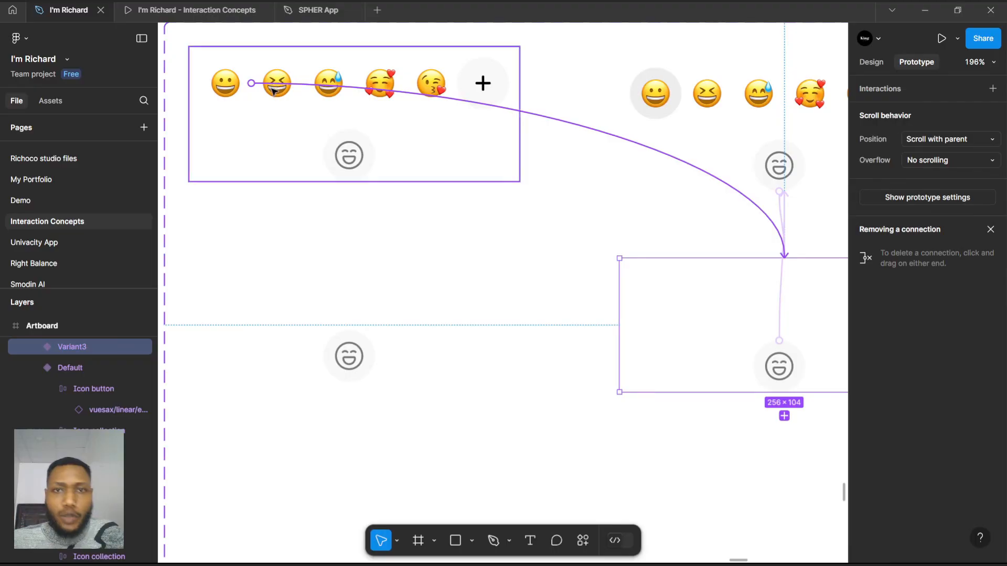
{"action": "scroll", "coordinate": [272, 90], "scroll_direction": "down", "scroll_amount": 3}
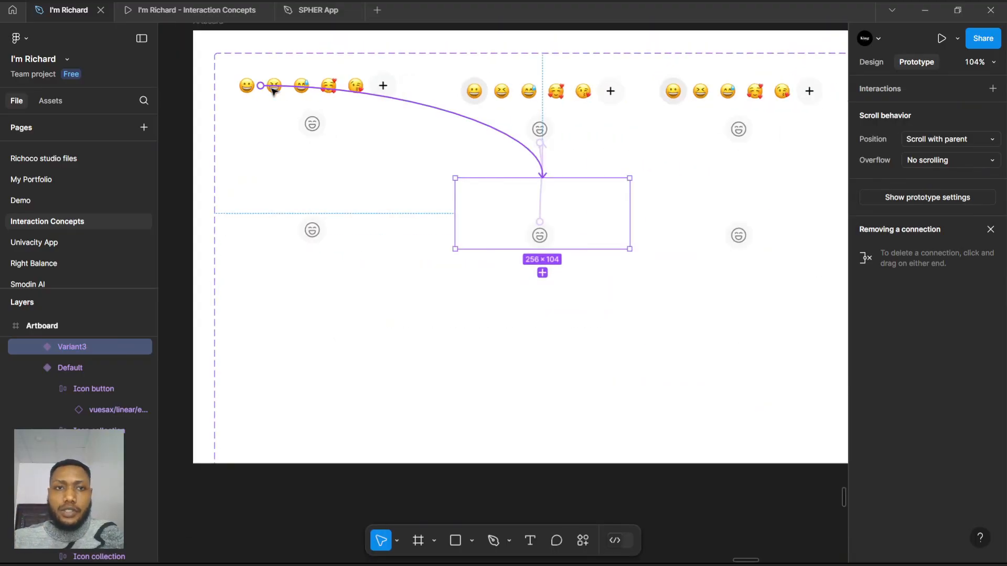
{"action": "scroll", "coordinate": [265, 91], "scroll_direction": "up", "scroll_amount": 2}
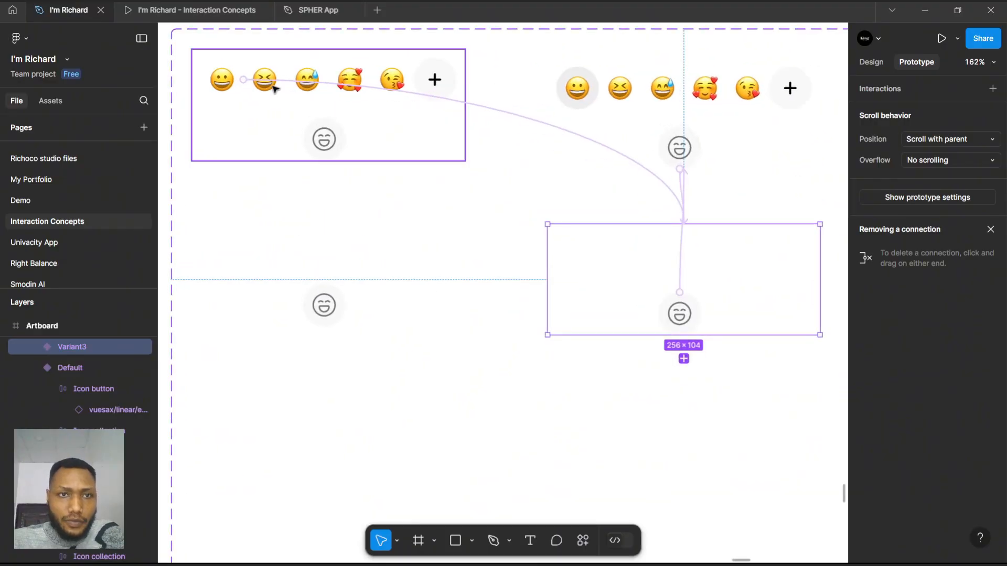
- Prototype the second emoji in the Revealed variant to change to Variant5 on click, with Smart animate, Gentle curve and 800ms duration
{"action": "left_click", "coordinate": [273, 88]}
{"action": "double_click", "coordinate": [265, 89]}
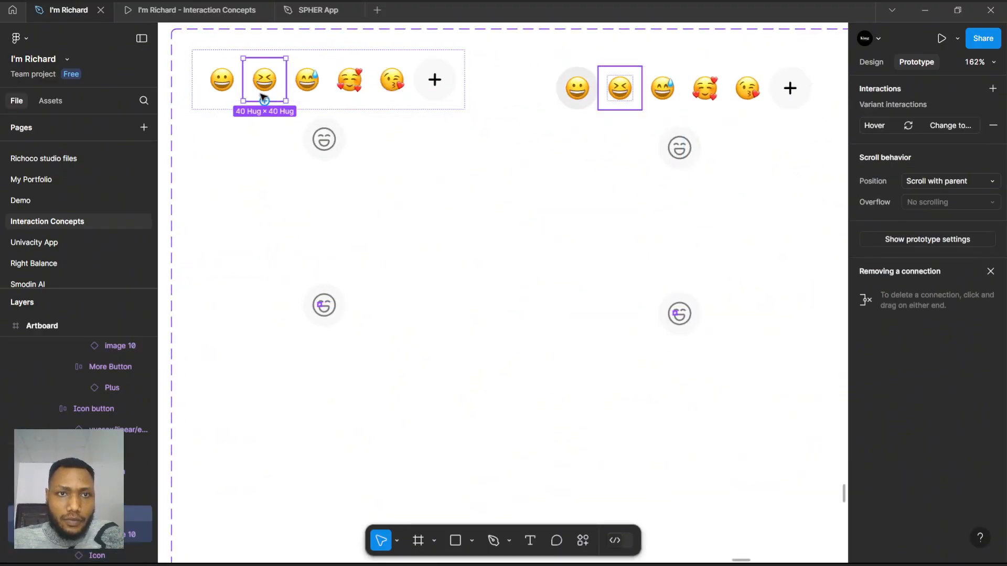
{"action": "scroll", "coordinate": [262, 95], "scroll_direction": "down", "scroll_amount": 3}
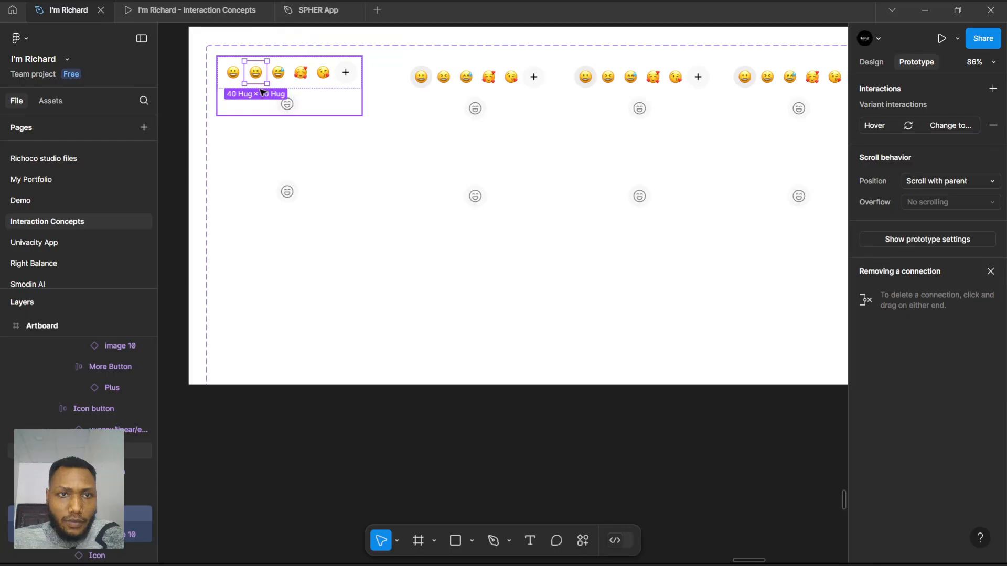
{"action": "left_click_drag", "start_coordinate": [269, 77], "coordinate": [680, 157]}
{"action": "scroll", "coordinate": [697, 79], "scroll_direction": "up", "scroll_amount": 5}
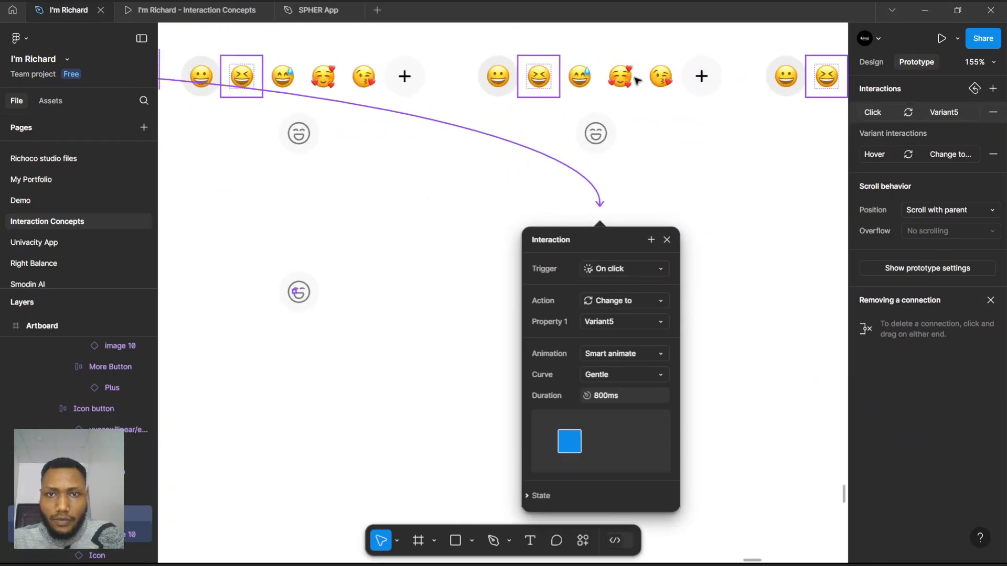
- In the third column's emoji bar, set the second emoji to Selected and the first emoji to Default
{"action": "left_click", "coordinate": [544, 86]}
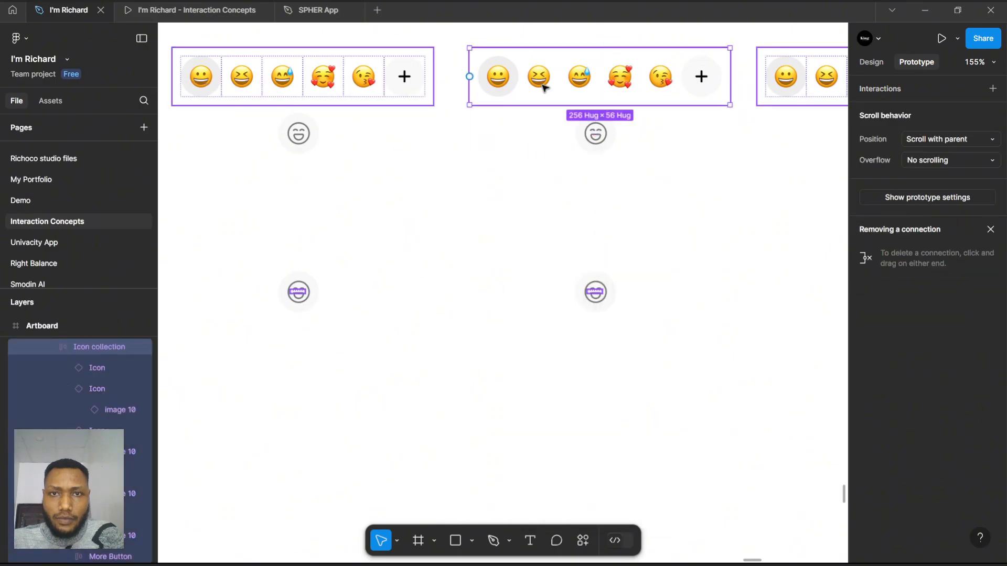
{"action": "left_click", "coordinate": [544, 87]}
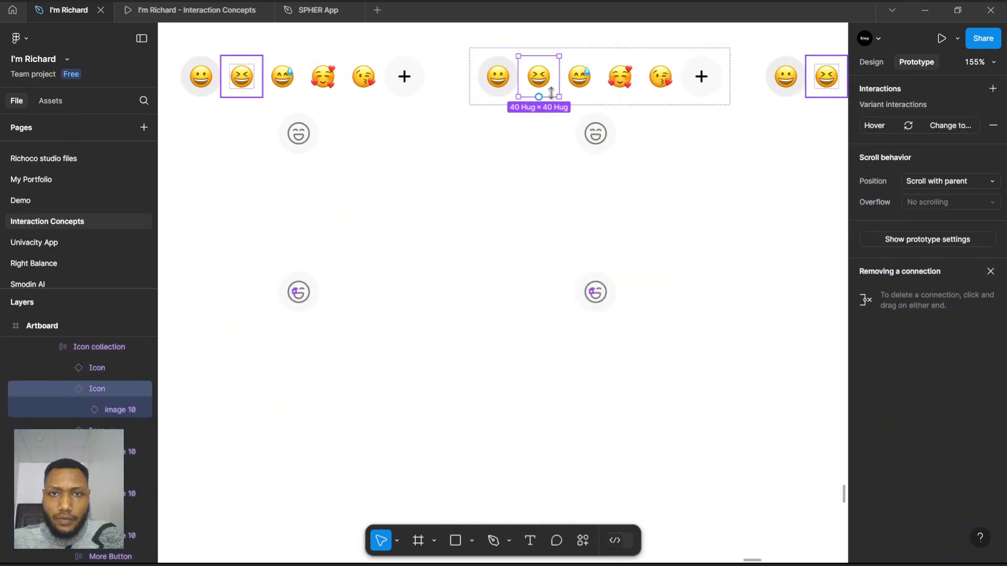
{"action": "left_click", "coordinate": [882, 63]}
{"action": "left_click", "coordinate": [948, 134]}
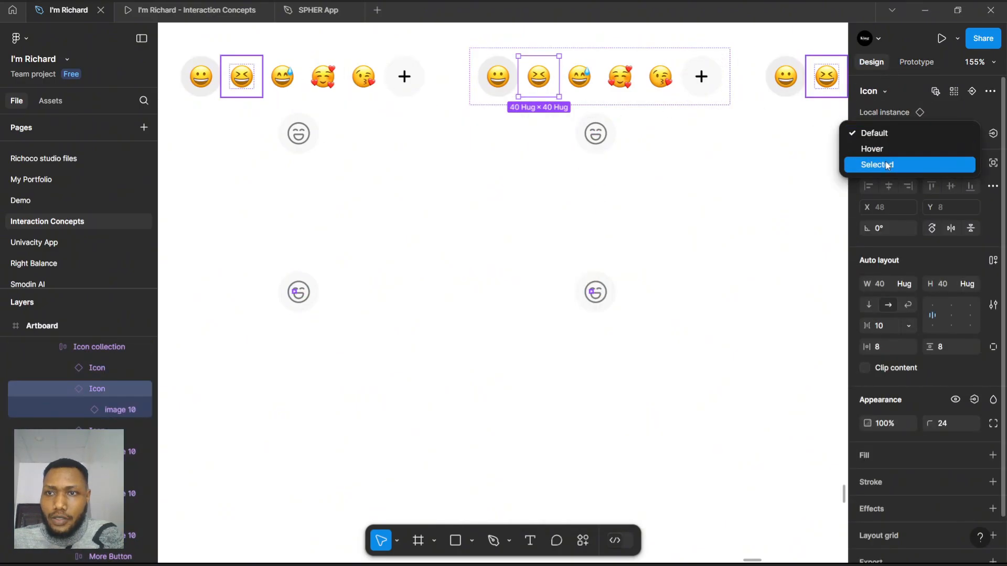
{"action": "left_click", "coordinate": [910, 165]}
{"action": "left_click", "coordinate": [497, 77]}
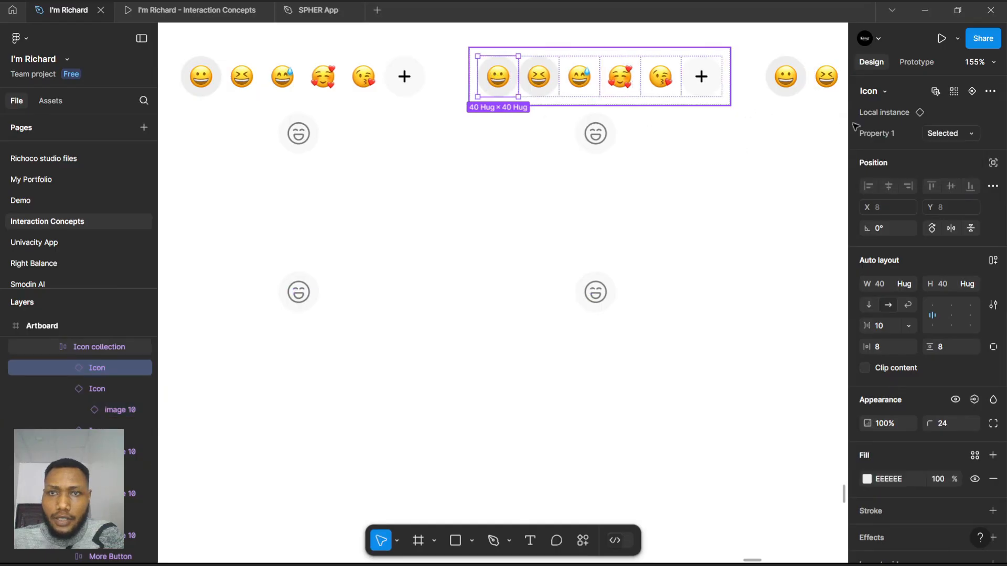
{"action": "left_click", "coordinate": [949, 134]}
{"action": "left_click", "coordinate": [891, 101]}
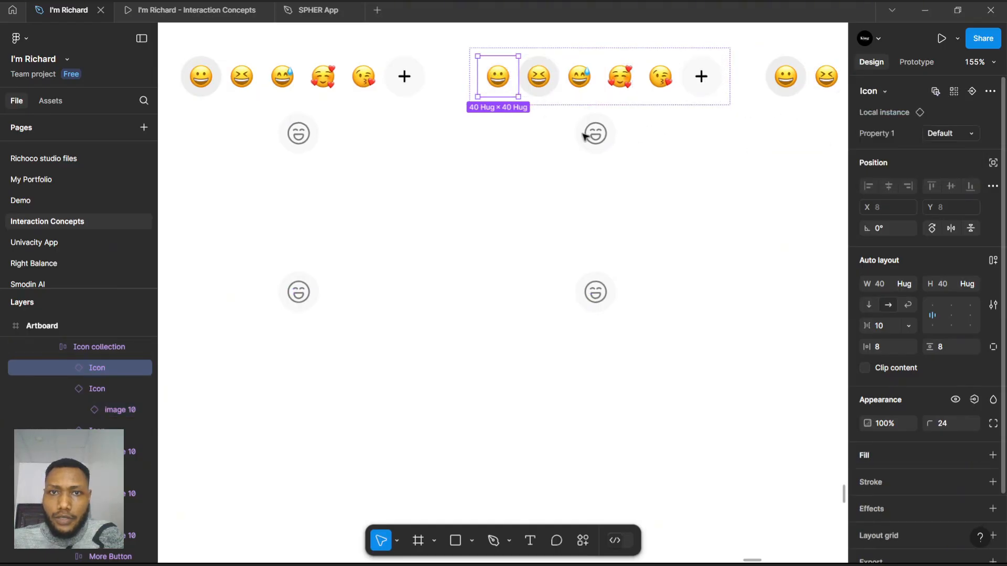
- In the fourth column's emoji bar, set the third emoji to Selected and the first emoji to Default
{"action": "scroll", "coordinate": [367, 90], "scroll_direction": "down", "scroll_amount": 2}
{"action": "scroll", "coordinate": [765, 110], "scroll_direction": "up", "scroll_amount": 2}
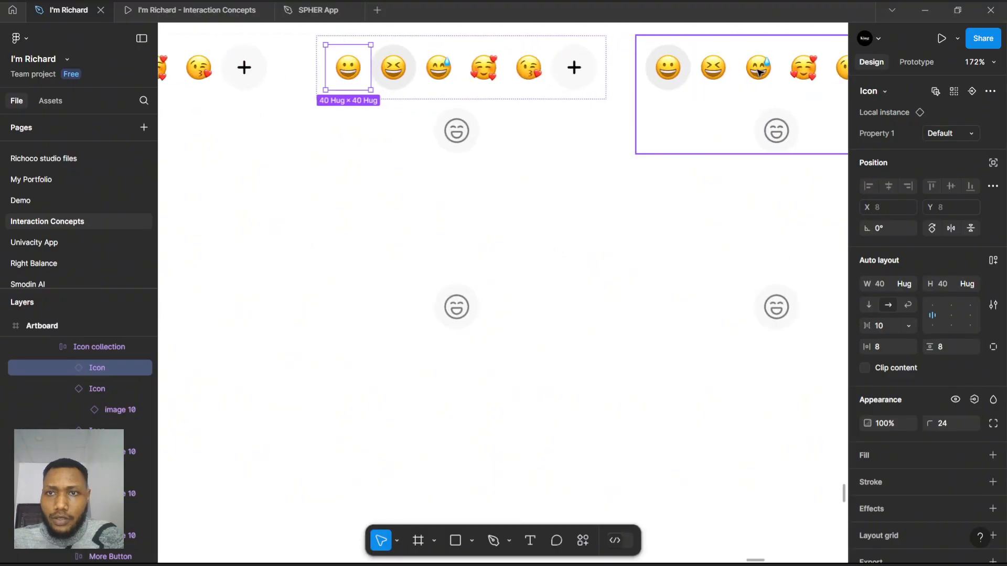
{"action": "left_click", "coordinate": [760, 79]}
{"action": "left_click", "coordinate": [760, 80]}
{"action": "left_click", "coordinate": [930, 134]}
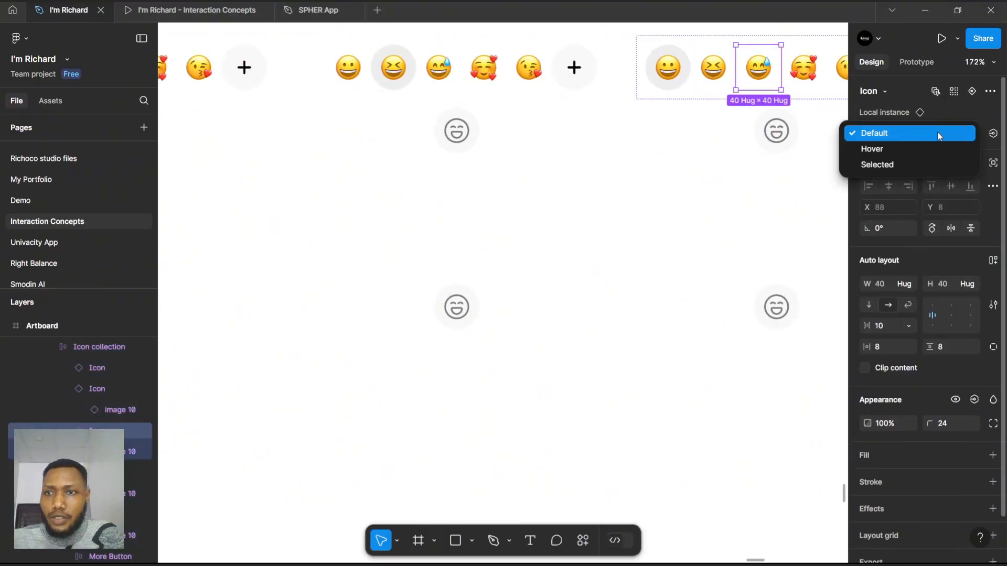
{"action": "left_click", "coordinate": [900, 165]}
{"action": "left_click", "coordinate": [668, 73]}
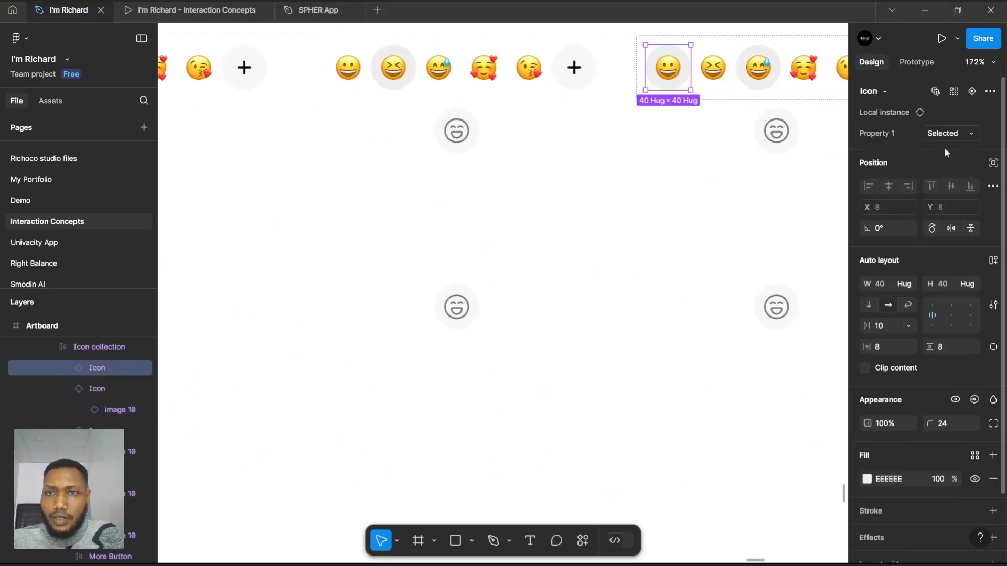
{"action": "left_click", "coordinate": [948, 134]}
{"action": "left_click", "coordinate": [870, 100]}
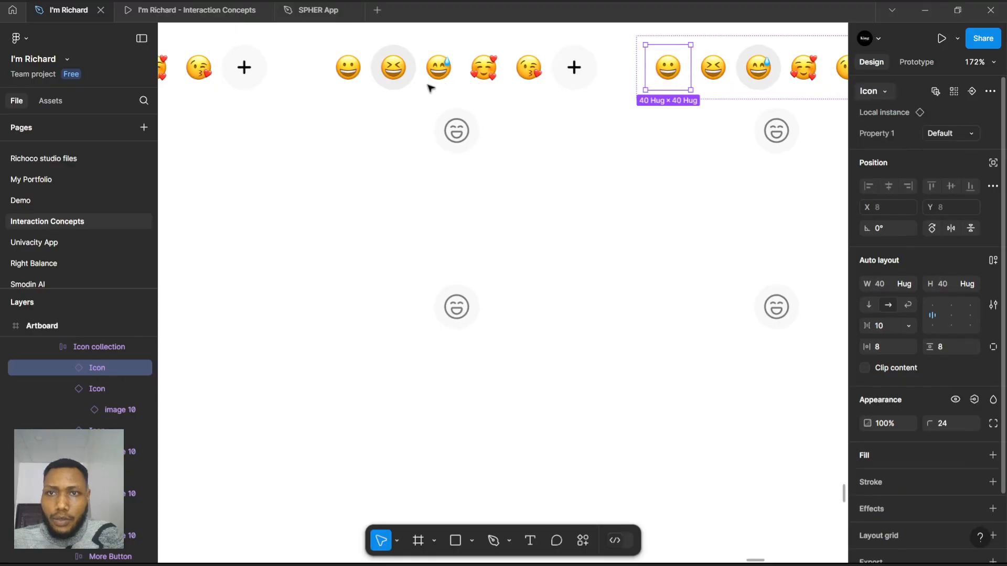
- In the fifth column's emoji bar, set the fourth emoji to Selected and the first emoji to Default
{"action": "scroll", "coordinate": [413, 87], "scroll_direction": "down", "scroll_amount": 2}
{"action": "scroll", "coordinate": [413, 88], "scroll_direction": "down", "scroll_amount": 3}
{"action": "scroll", "coordinate": [477, 84], "scroll_direction": "up", "scroll_amount": 4}
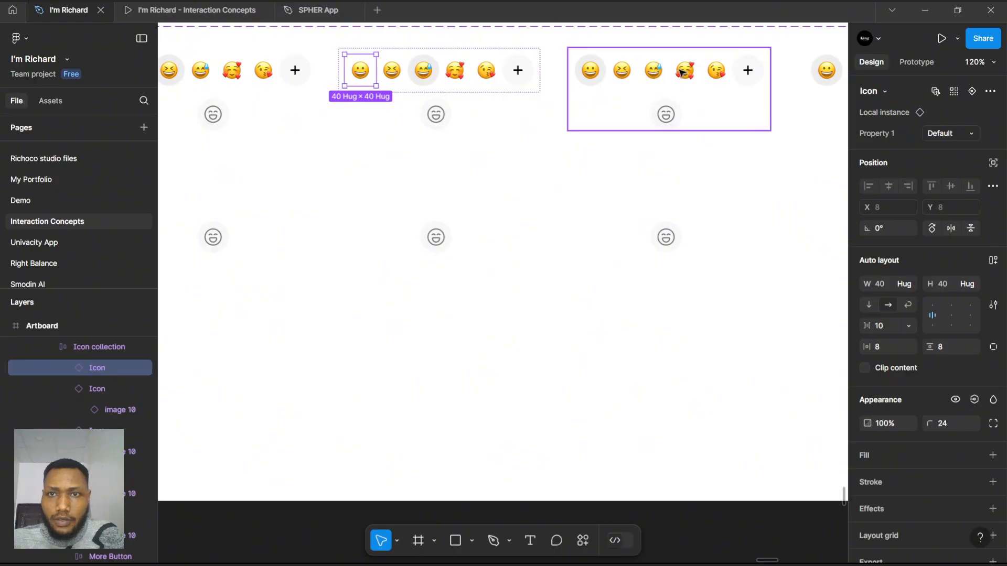
{"action": "left_click", "coordinate": [680, 72]}
{"action": "left_click", "coordinate": [681, 72]}
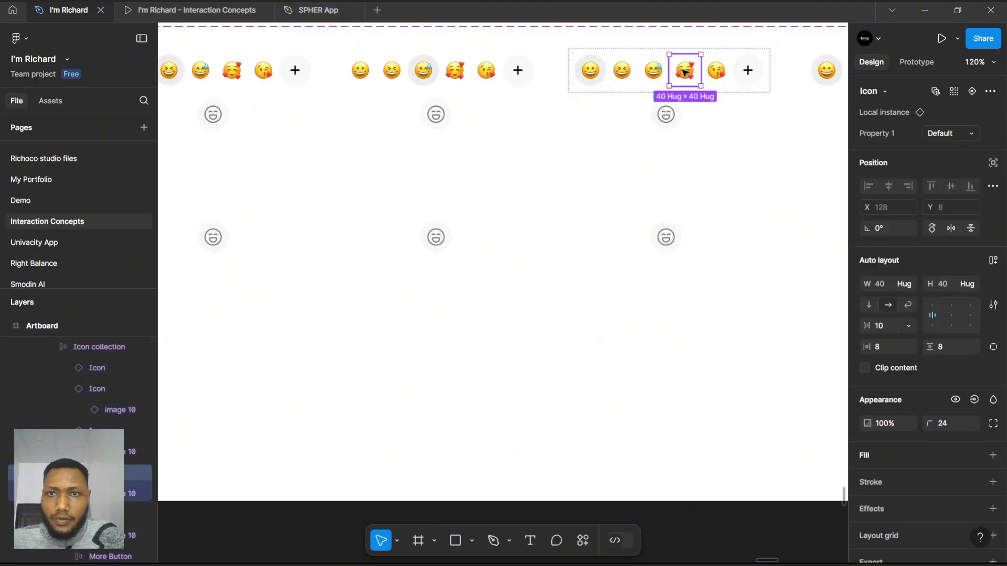
{"action": "left_click", "coordinate": [925, 136]}
{"action": "left_click", "coordinate": [900, 165]}
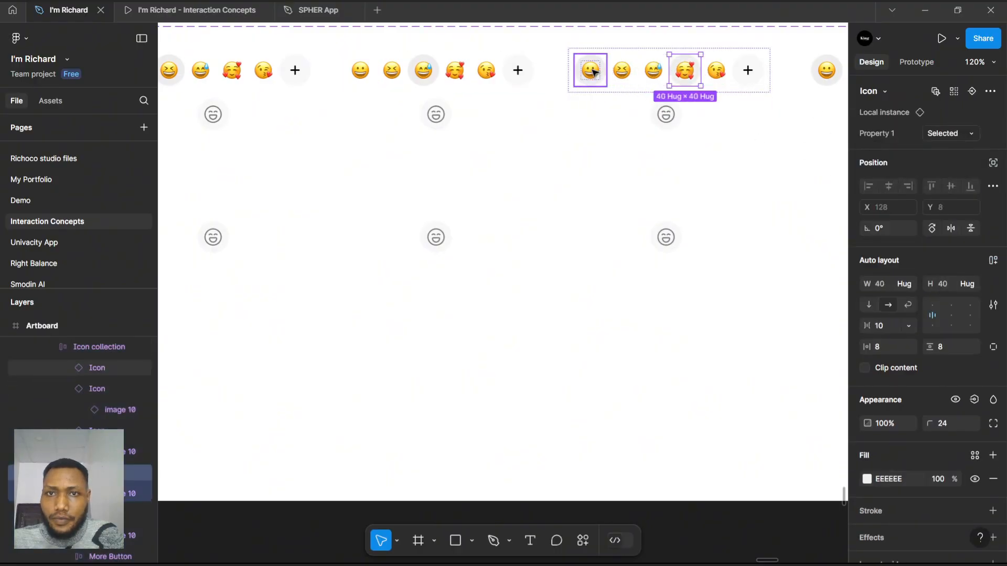
{"action": "left_click", "coordinate": [592, 70]}
{"action": "left_click", "coordinate": [943, 135]}
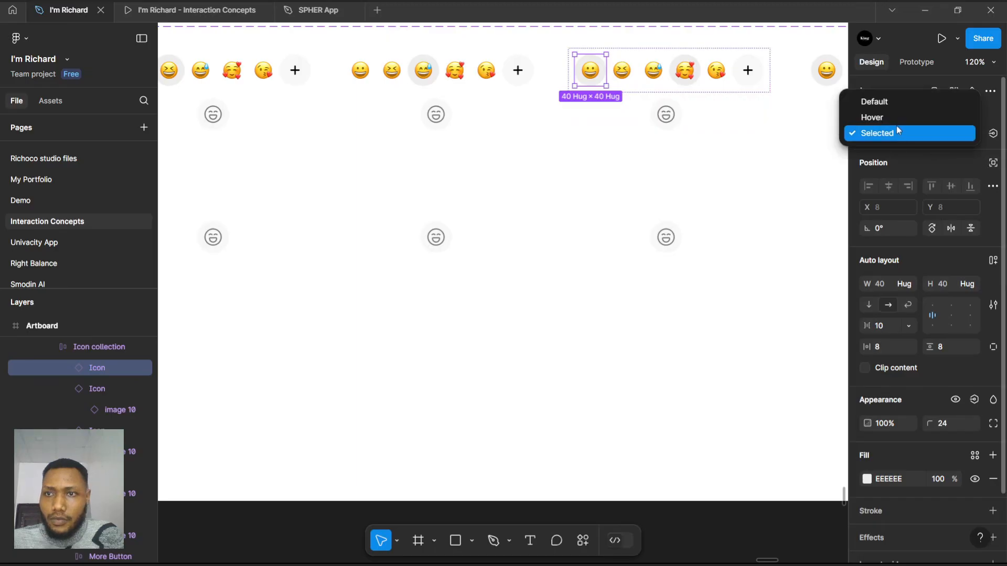
{"action": "left_click", "coordinate": [892, 101]}
- In the sixth column's emoji bar, set the fifth emoji to Selected and the first emoji to Default
{"action": "scroll", "coordinate": [386, 117], "scroll_direction": "down", "scroll_amount": 5}
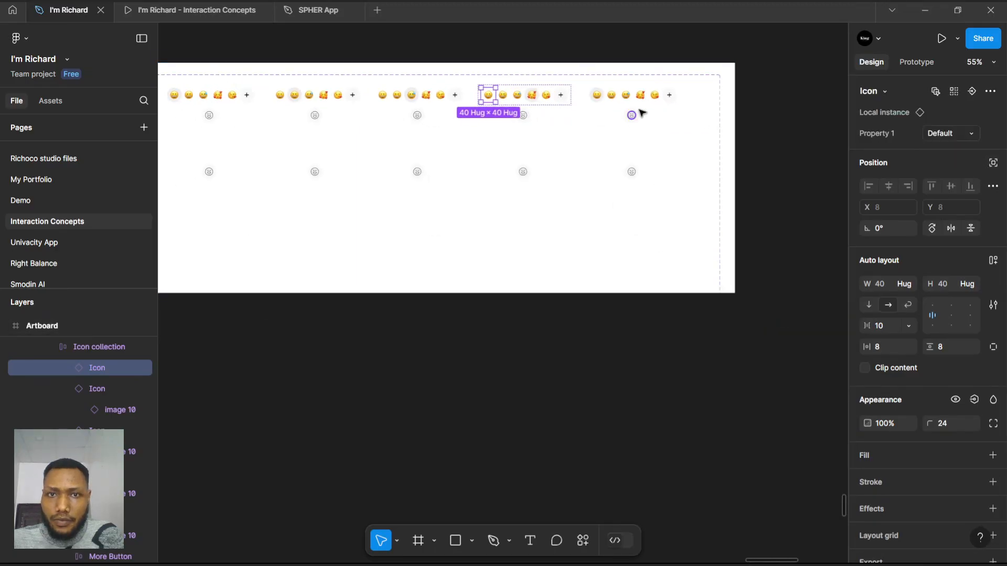
{"action": "scroll", "coordinate": [642, 112], "scroll_direction": "up", "scroll_amount": 6}
{"action": "left_click", "coordinate": [632, 81]}
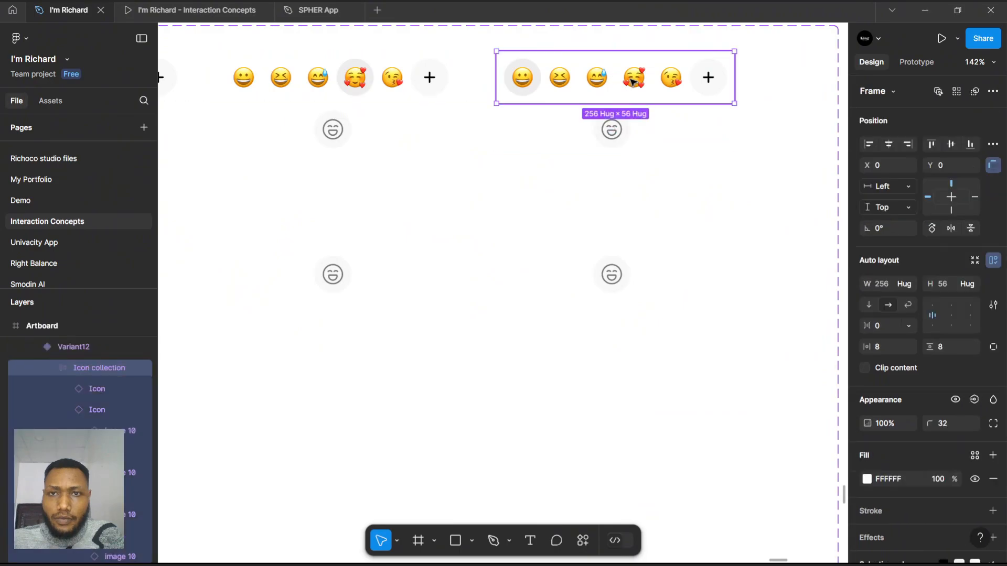
{"action": "left_click", "coordinate": [633, 81]}
{"action": "left_click", "coordinate": [671, 79]}
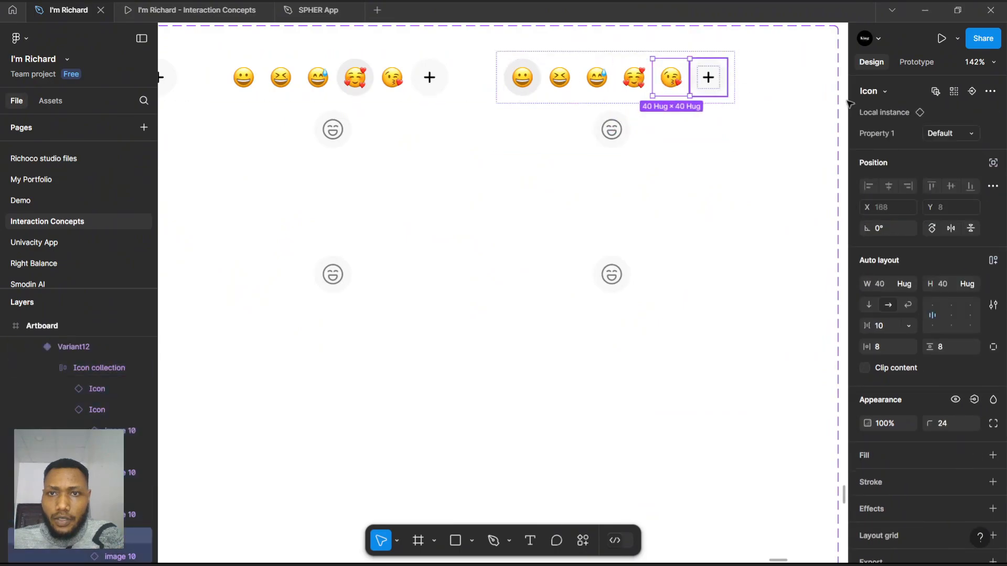
{"action": "left_click", "coordinate": [946, 135]}
{"action": "key", "text": "Return"}
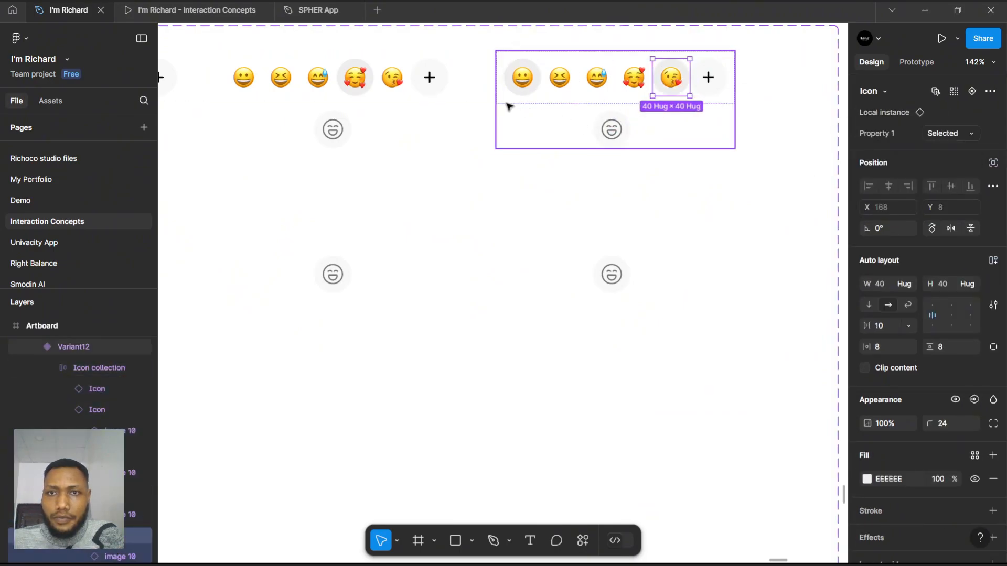
{"action": "left_click", "coordinate": [521, 82]}
{"action": "left_click", "coordinate": [948, 136]}
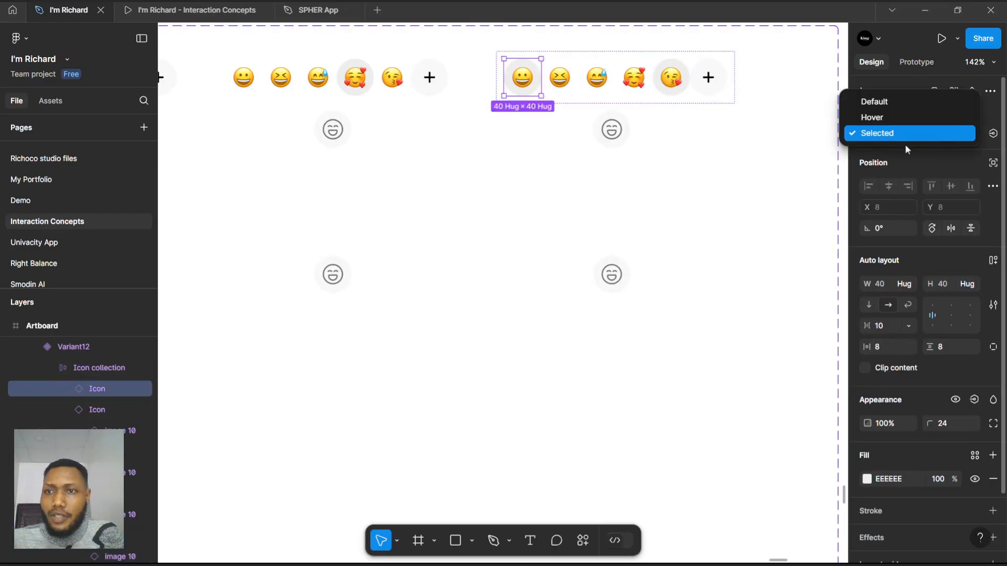
{"action": "key", "text": "Return"}
- Switch to prototyping and examine the existing connections from the Revealed variant, including the second emoji's click interaction
{"action": "scroll", "coordinate": [608, 126], "scroll_direction": "down", "scroll_amount": 6}
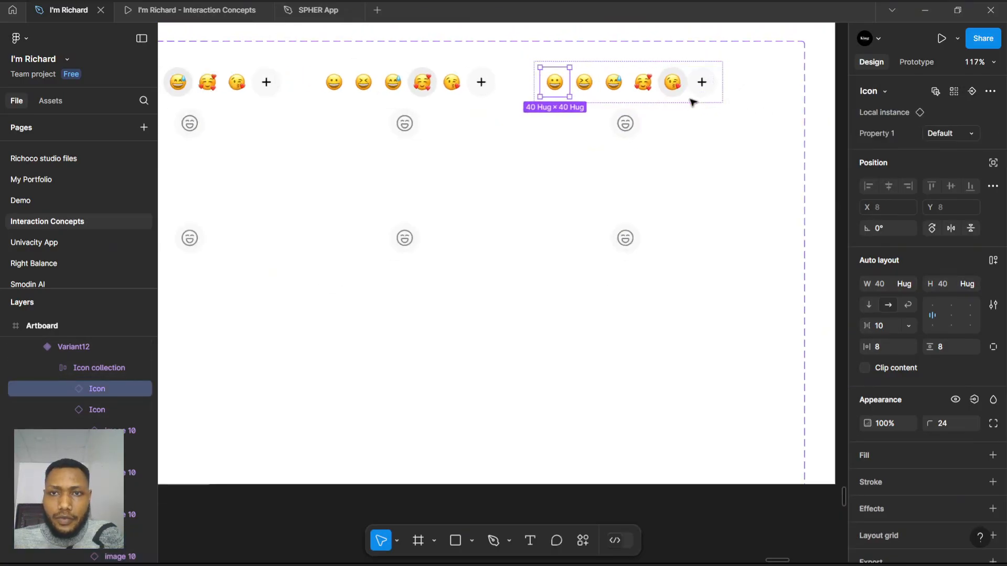
{"action": "scroll", "coordinate": [287, 128], "scroll_direction": "down", "scroll_amount": 2}
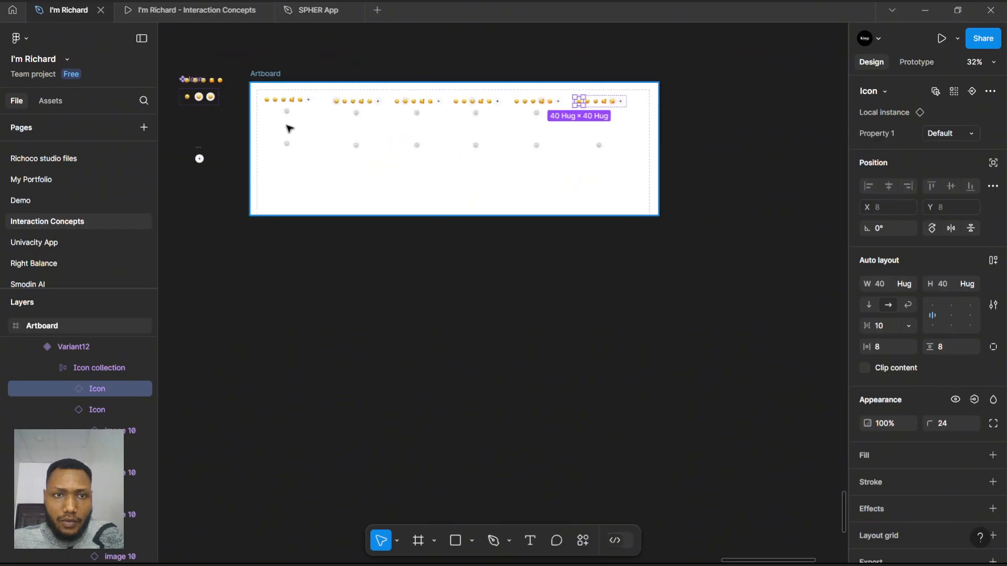
{"action": "scroll", "coordinate": [270, 117], "scroll_direction": "up", "scroll_amount": 5}
{"action": "left_click", "coordinate": [329, 98]}
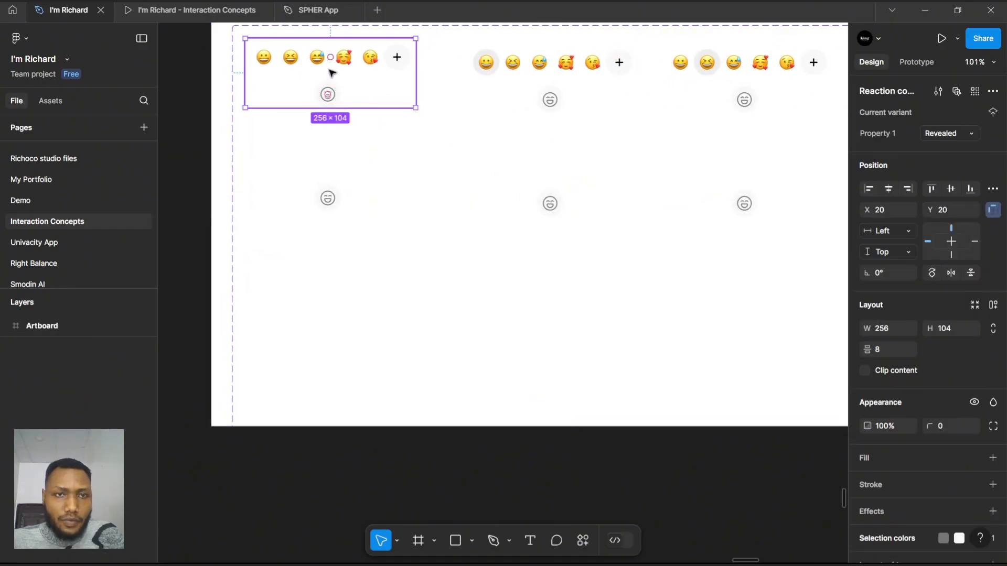
{"action": "left_click", "coordinate": [916, 63]}
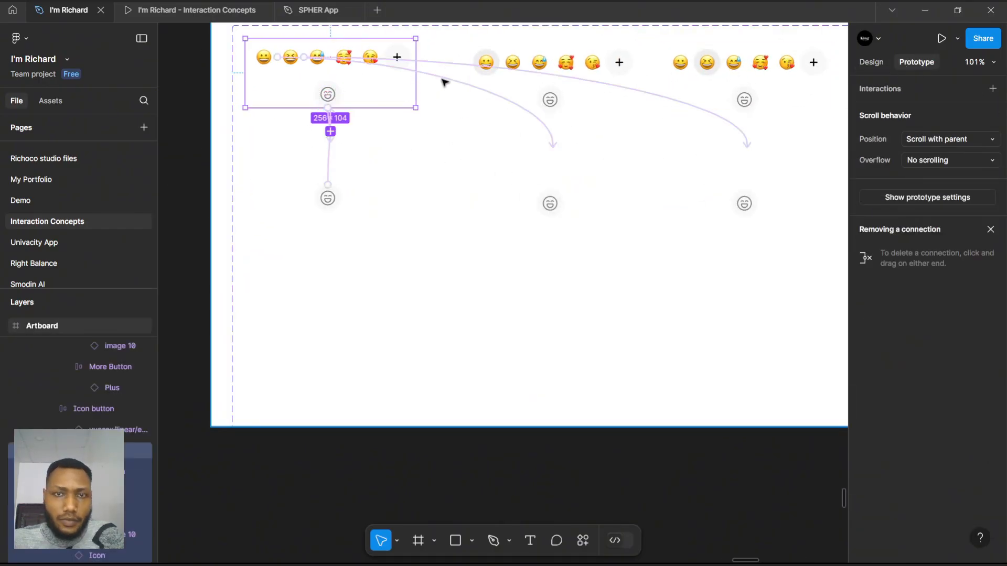
{"action": "scroll", "coordinate": [438, 81], "scroll_direction": "up", "scroll_amount": 2}
{"action": "scroll", "coordinate": [271, 90], "scroll_direction": "up", "scroll_amount": 3}
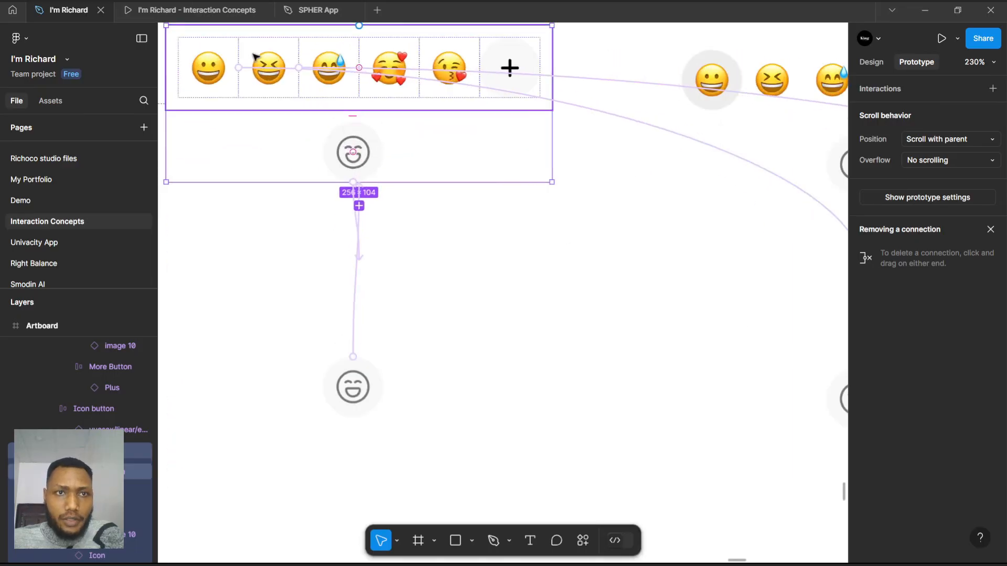
{"action": "left_click", "coordinate": [272, 84]}
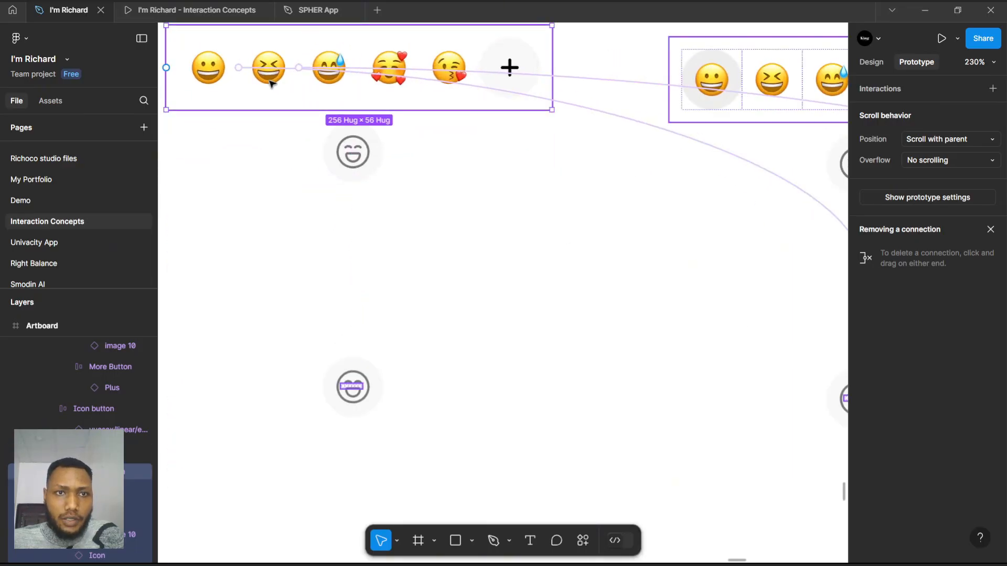
{"action": "left_click", "coordinate": [271, 82]}
{"action": "scroll", "coordinate": [308, 84], "scroll_direction": "down", "scroll_amount": 6}
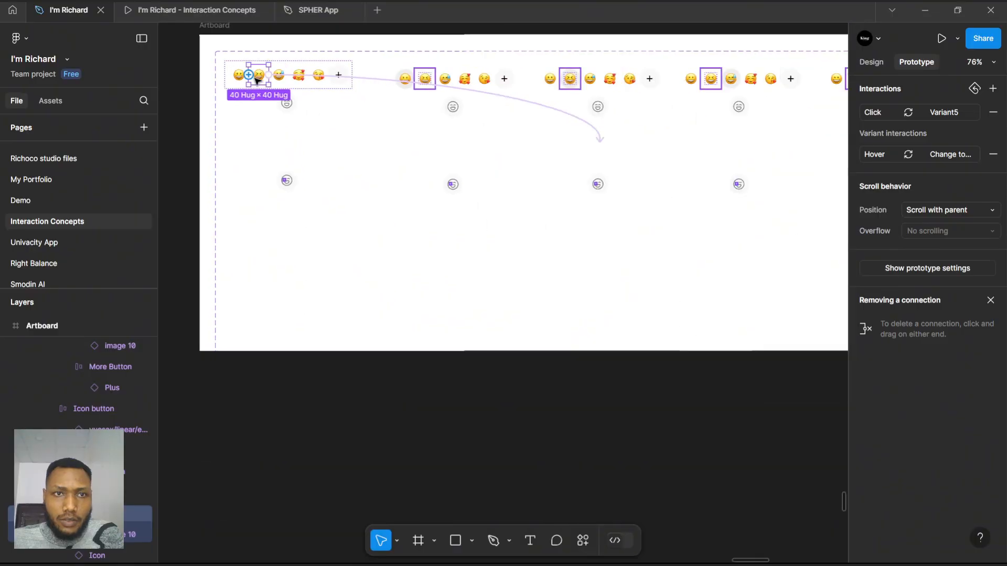
{"action": "scroll", "coordinate": [243, 108], "scroll_direction": "up", "scroll_amount": 3}
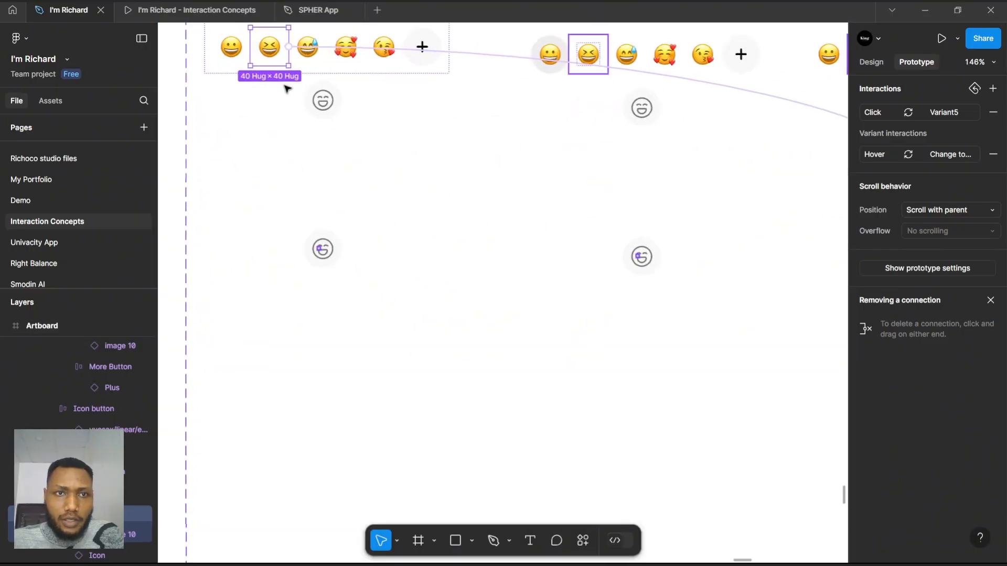
- Connect the third emoji in the Revealed variant to the lower variant in the fourth column
{"action": "left_click", "coordinate": [314, 62]}
{"action": "scroll", "coordinate": [286, 105], "scroll_direction": "down", "scroll_amount": 5}
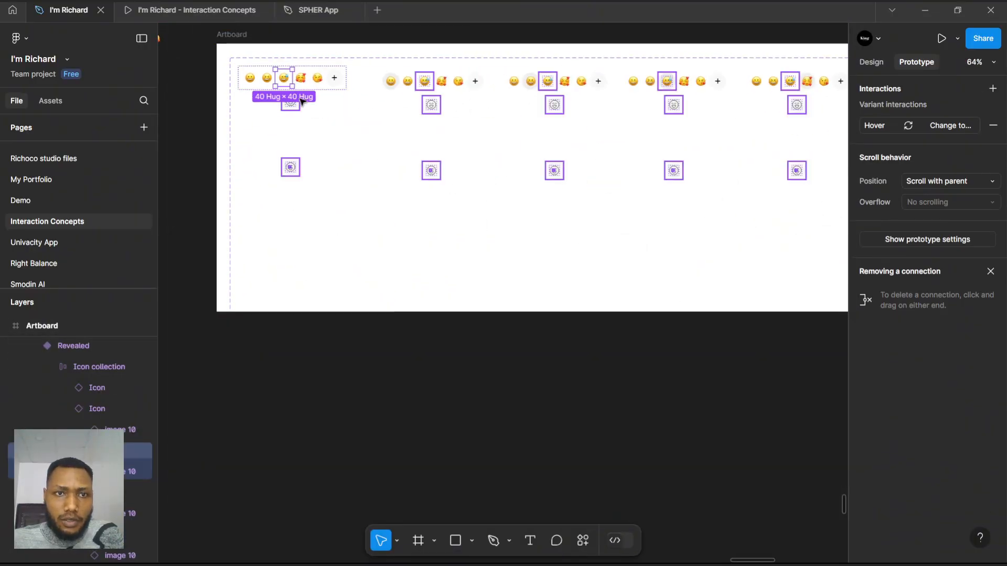
{"action": "left_click", "coordinate": [298, 81], "text": "shift"}
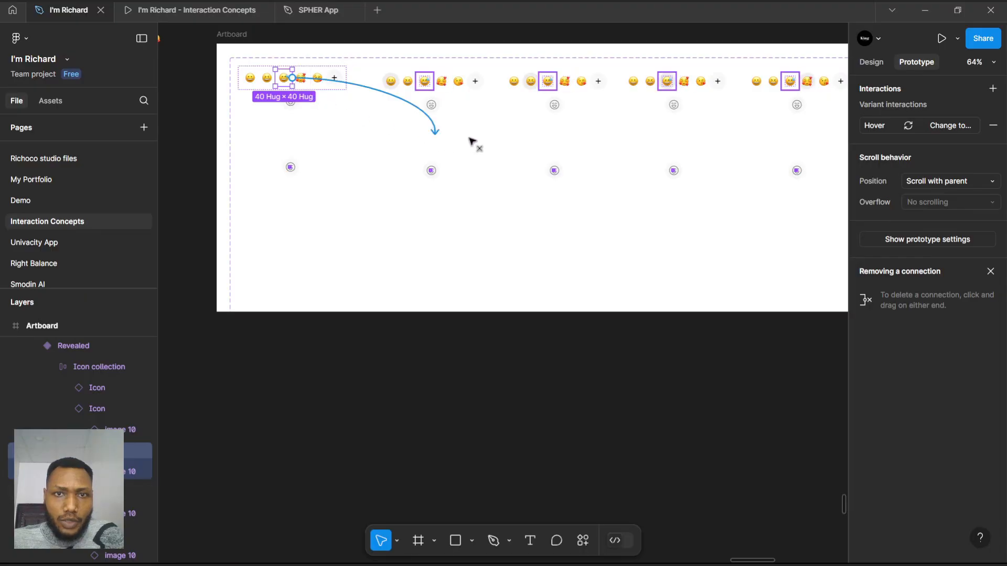
{"action": "left_click_drag", "start_coordinate": [472, 142], "coordinate": [661, 161]}
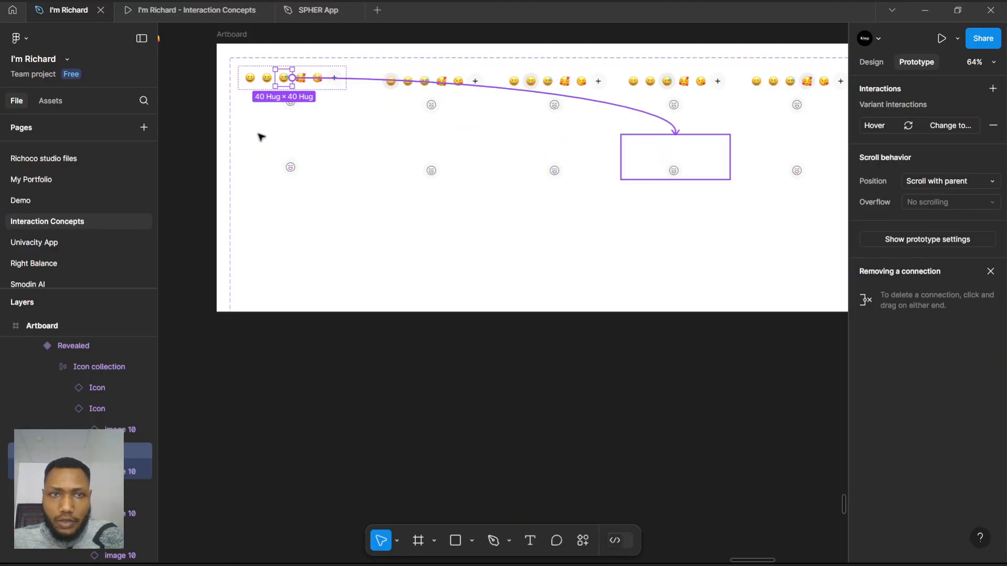
- Prototype the fourth emoji in the Revealed variant to change to Variant9 on click, with Smart animate, Gentle curve and 800ms duration
{"action": "scroll", "coordinate": [265, 93], "scroll_direction": "up", "scroll_amount": 5}
{"action": "left_click", "coordinate": [339, 76]}
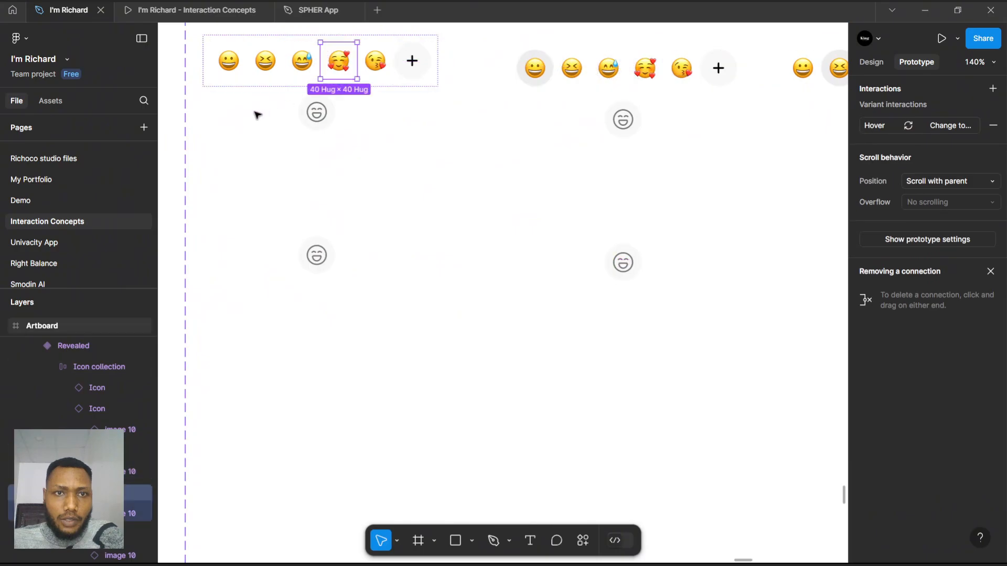
{"action": "scroll", "coordinate": [253, 112], "scroll_direction": "down", "scroll_amount": 5}
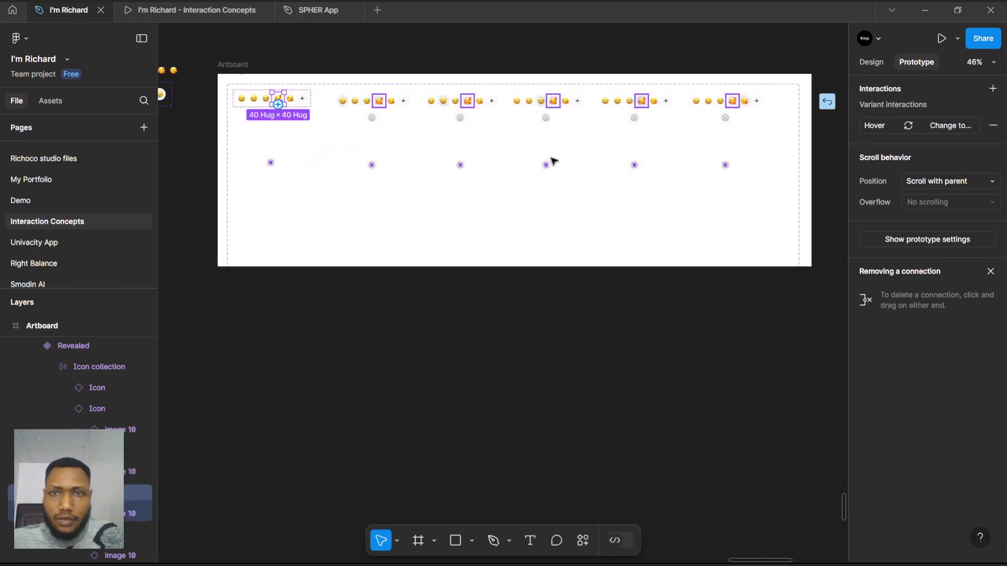
{"action": "left_click_drag", "start_coordinate": [554, 161], "coordinate": [639, 162]}
{"action": "scroll", "coordinate": [293, 99], "scroll_direction": "up", "scroll_amount": 5}
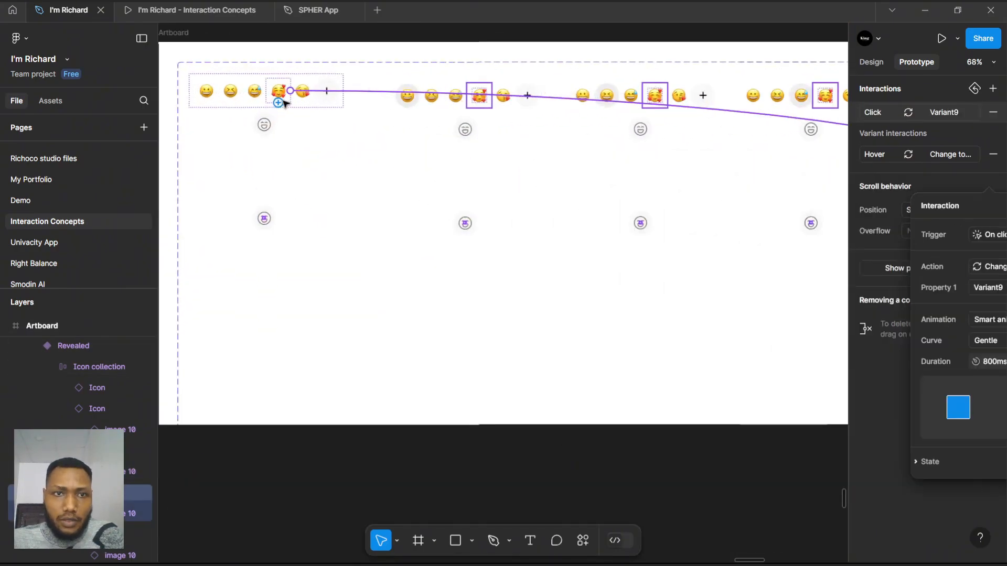
{"action": "left_click", "coordinate": [310, 130]}
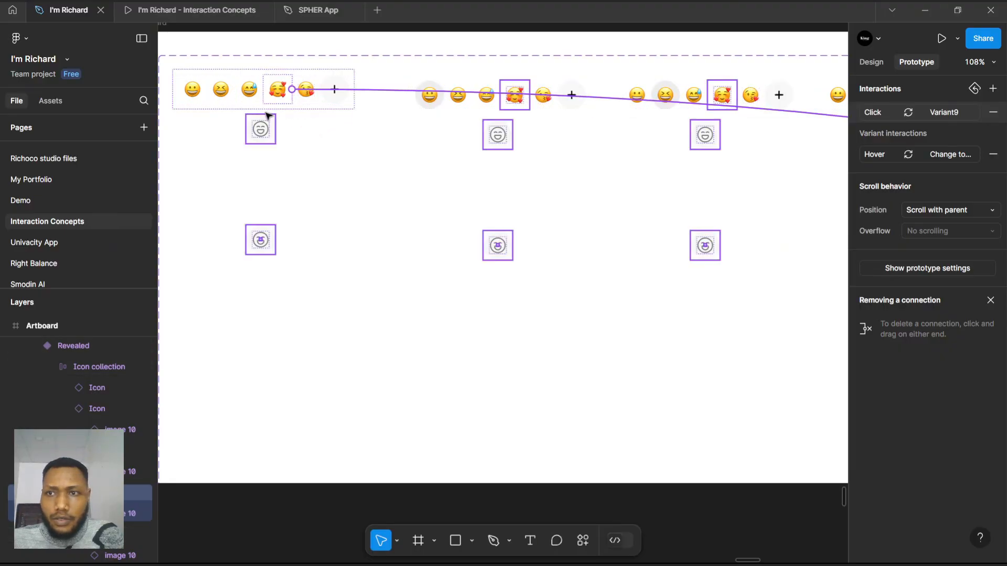
{"action": "scroll", "coordinate": [249, 111], "scroll_direction": "down", "scroll_amount": 4}
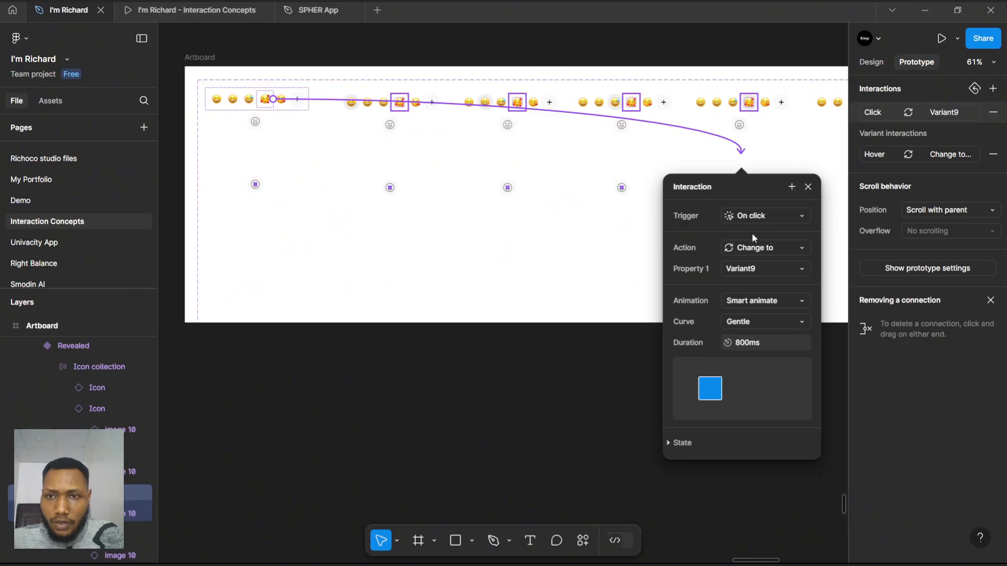
{"action": "scroll", "coordinate": [278, 112], "scroll_direction": "up", "scroll_amount": 4}
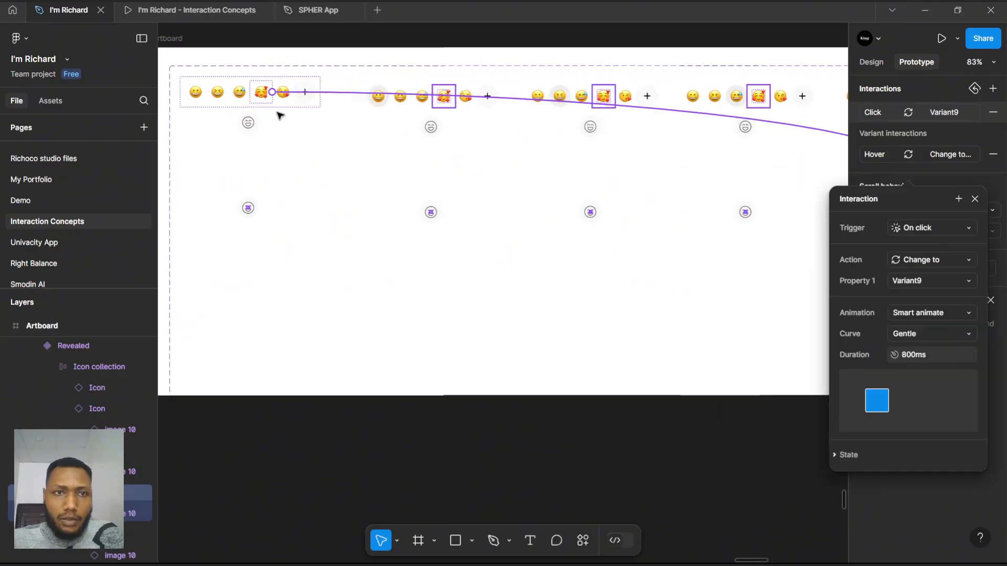
- Prototype the fifth emoji in the Revealed variant to change to Variant11 on click, and check the smiley button's existing click interaction
{"action": "scroll", "coordinate": [283, 99], "scroll_direction": "down", "scroll_amount": 8}
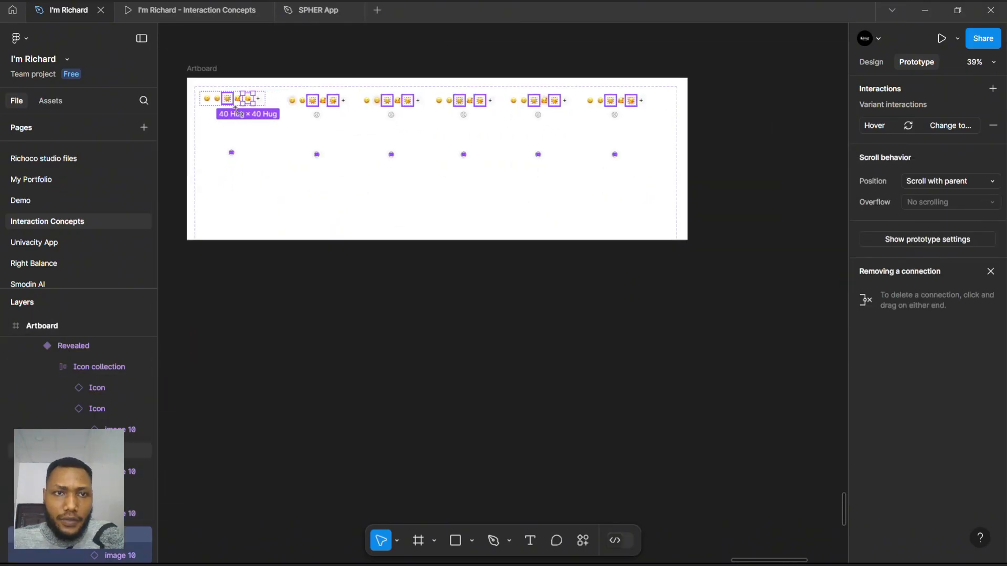
{"action": "left_click_drag", "start_coordinate": [253, 98], "coordinate": [613, 154]}
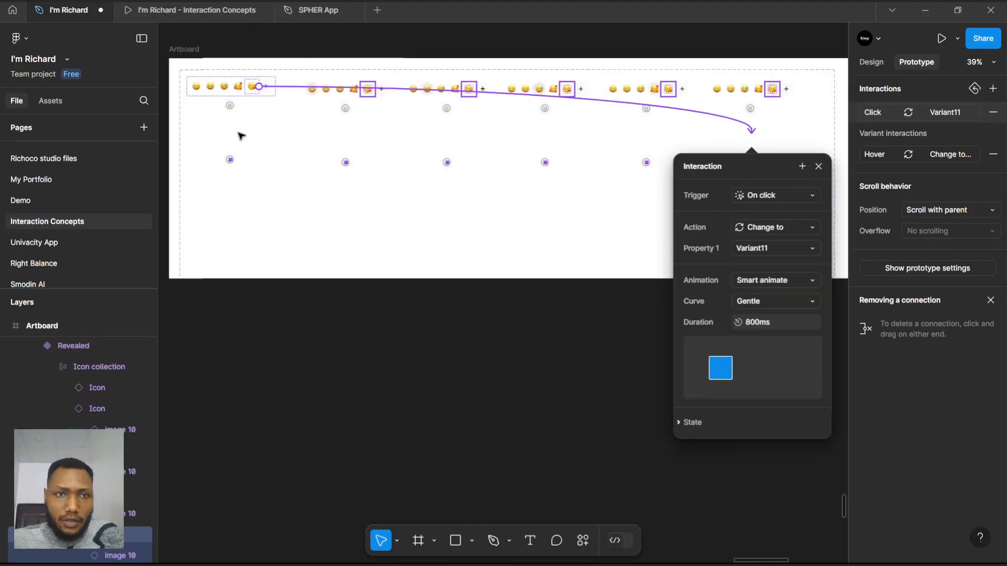
{"action": "scroll", "coordinate": [236, 126], "scroll_direction": "up", "scroll_amount": 5}
{"action": "left_click", "coordinate": [227, 94]}
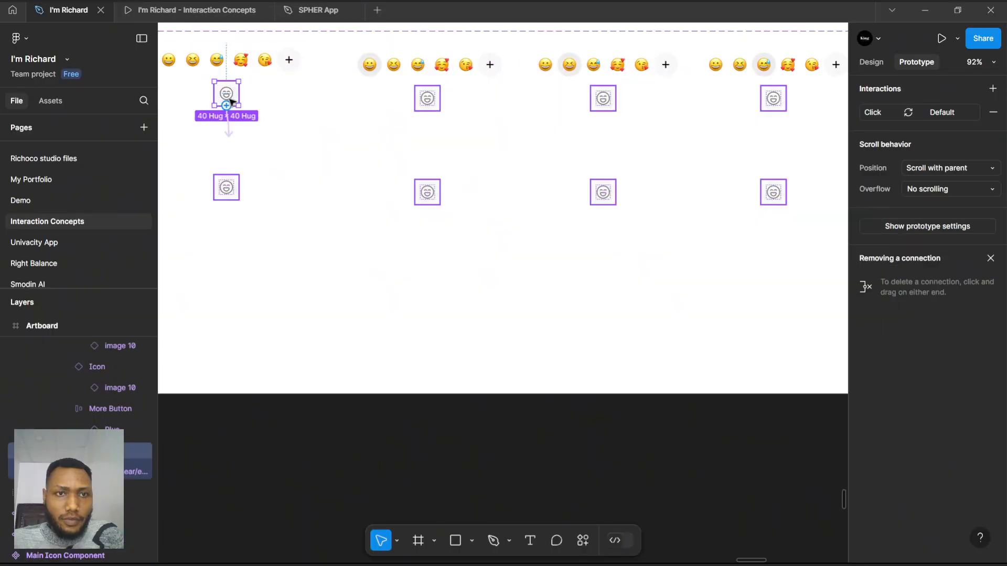
{"action": "left_click_drag", "start_coordinate": [227, 105], "coordinate": [236, 202]}
{"action": "scroll", "coordinate": [352, 121], "scroll_direction": "down", "scroll_amount": 2}
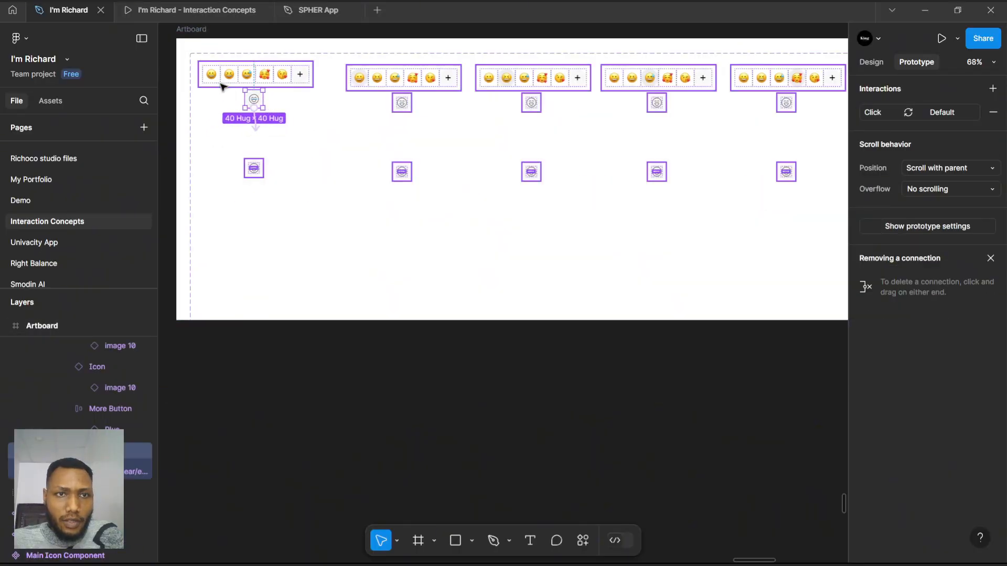
- Prototype the first emoji in Variant4 to change to Variant3 on click, with Smart animate, Gentle curve and 800ms duration
{"action": "scroll", "coordinate": [419, 112], "scroll_direction": "up", "scroll_amount": 3}
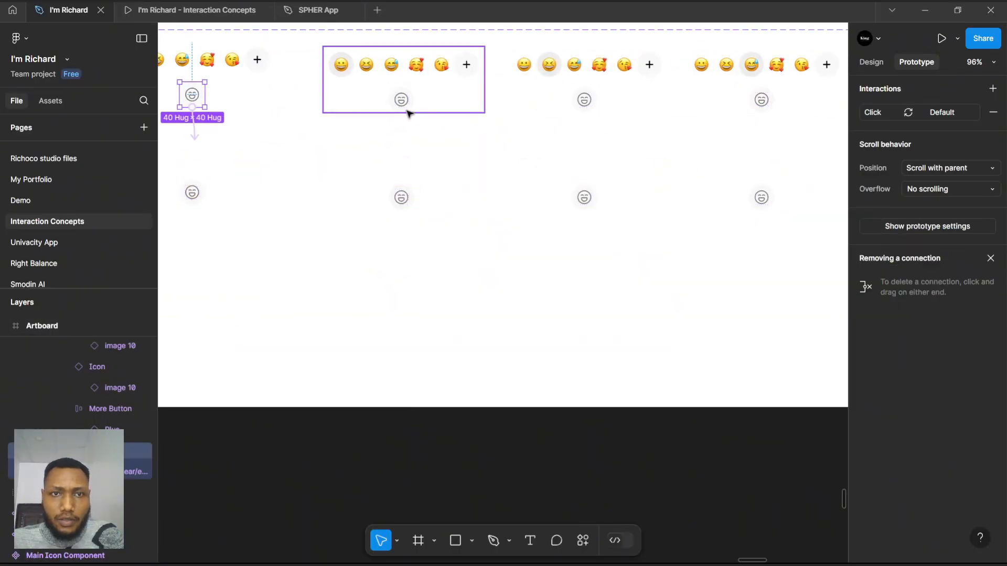
{"action": "left_click", "coordinate": [403, 107]}
{"action": "scroll", "coordinate": [447, 95], "scroll_direction": "up", "scroll_amount": 2}
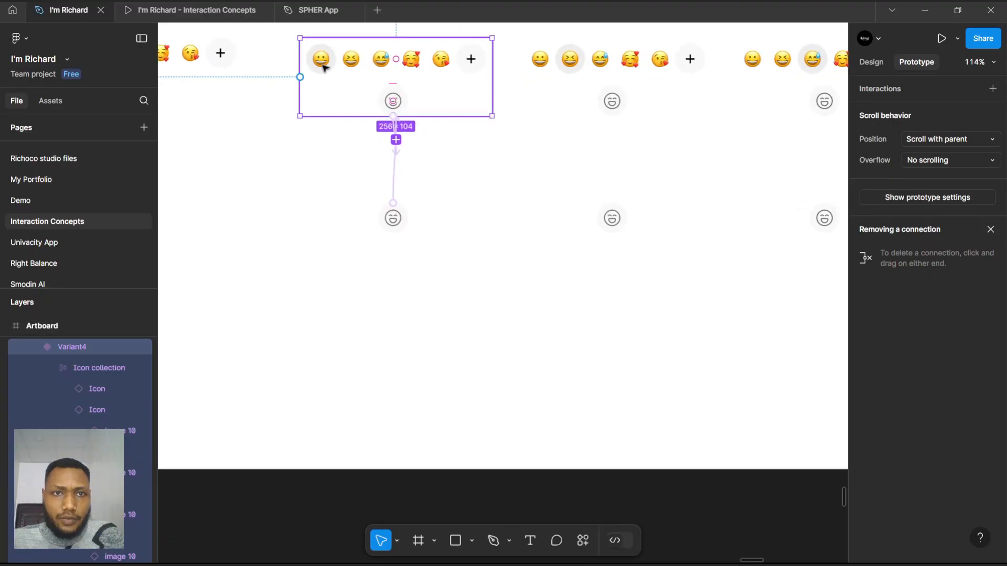
{"action": "left_click", "coordinate": [324, 67]}
{"action": "left_click", "coordinate": [322, 68]}
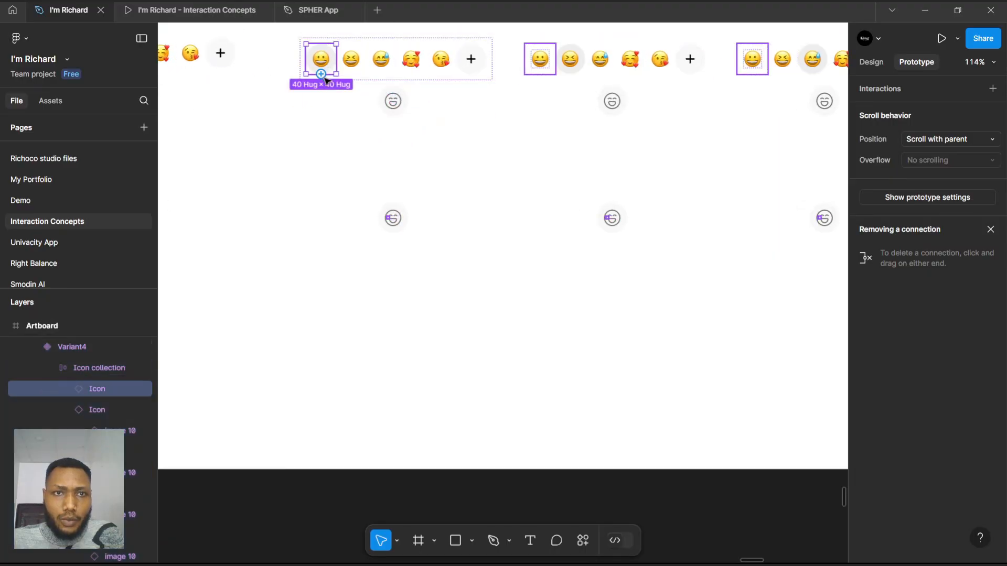
{"action": "scroll", "coordinate": [324, 78], "scroll_direction": "up", "scroll_amount": 3}
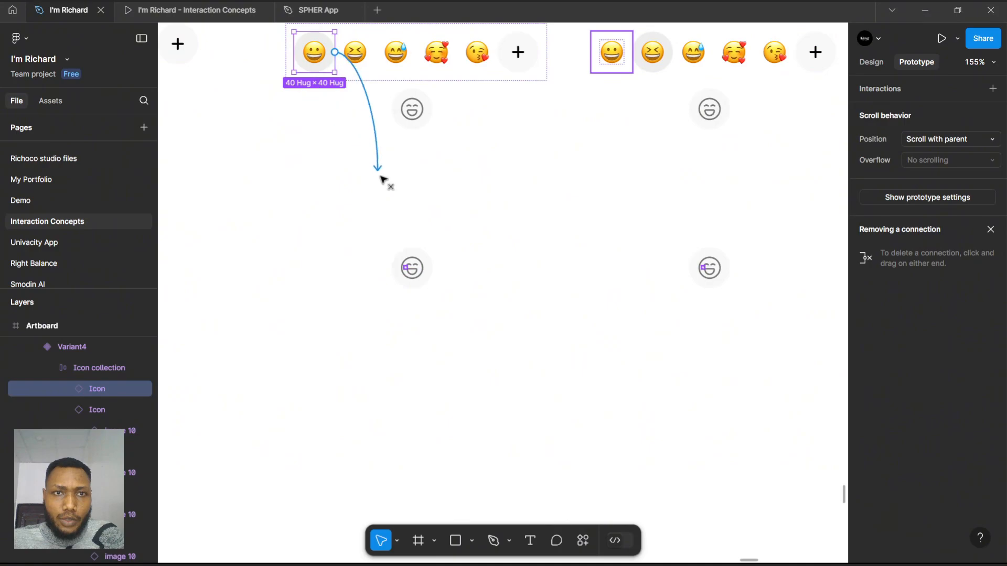
{"action": "left_click_drag", "start_coordinate": [381, 179], "coordinate": [407, 262]}
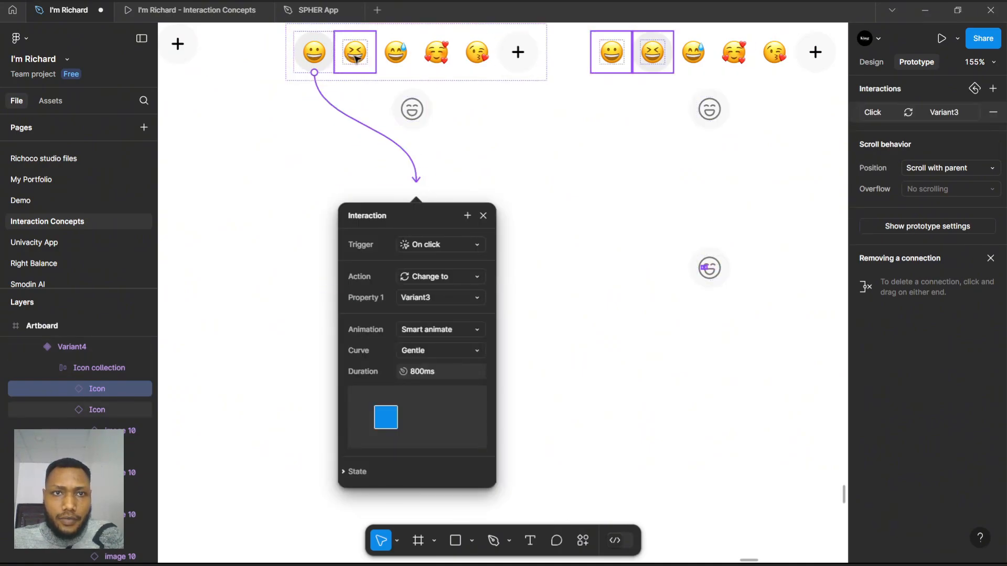
- Prototype the second emoji in Variant4 to change to Variant5 on click, with Smart animate, Gentle curve and 800ms duration
{"action": "left_click", "coordinate": [355, 52]}
{"action": "scroll", "coordinate": [535, 103], "scroll_direction": "down", "scroll_amount": 3}
{"action": "scroll", "coordinate": [602, 84], "scroll_direction": "up", "scroll_amount": 3}
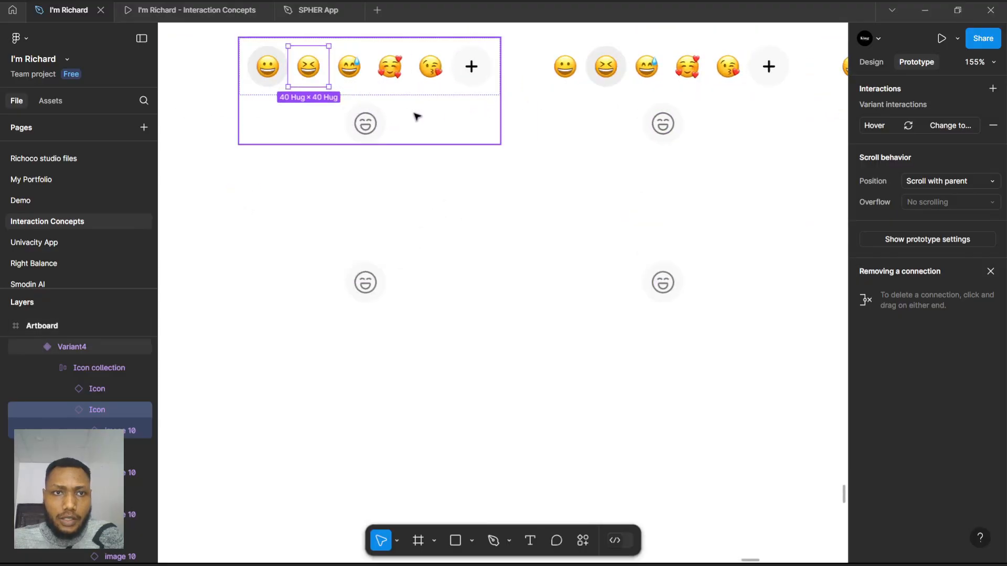
{"action": "scroll", "coordinate": [416, 112], "scroll_direction": "down", "scroll_amount": 3}
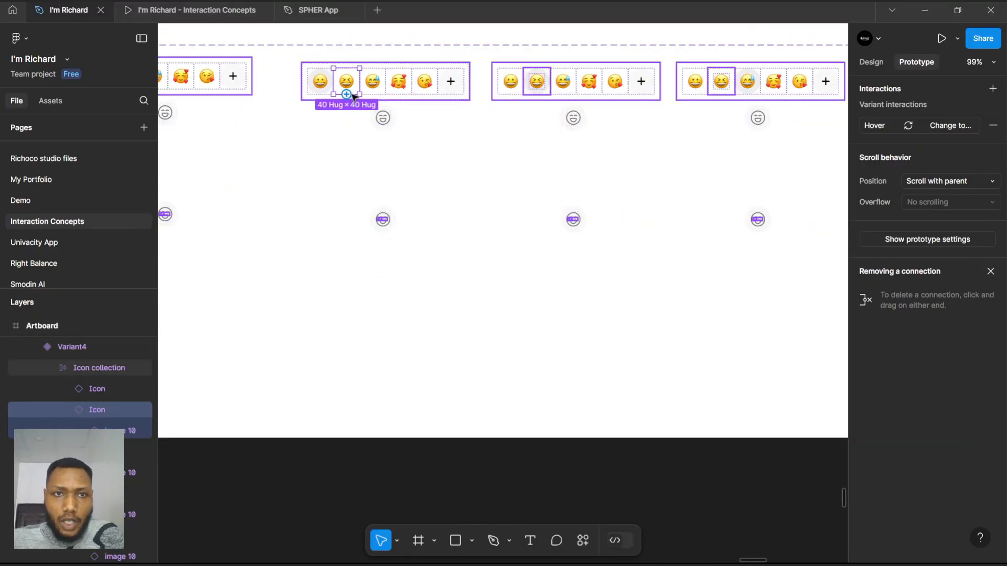
{"action": "mouse_move", "coordinate": [350, 94]}
{"action": "left_click_drag", "start_coordinate": [346, 94], "coordinate": [575, 227]}
- Prototype the third emoji in Variant4 to change to Variant7 on click, with Smart animate, Gentle curve and 800ms duration
{"action": "scroll", "coordinate": [339, 77], "scroll_direction": "up", "scroll_amount": 3}
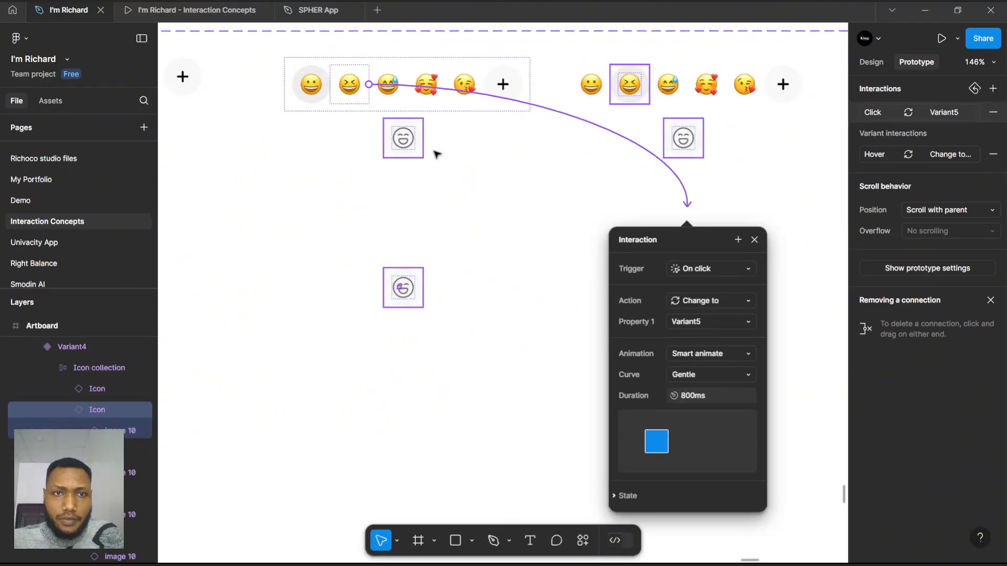
{"action": "left_click", "coordinate": [388, 96]}
{"action": "scroll", "coordinate": [349, 104], "scroll_direction": "down", "scroll_amount": 6}
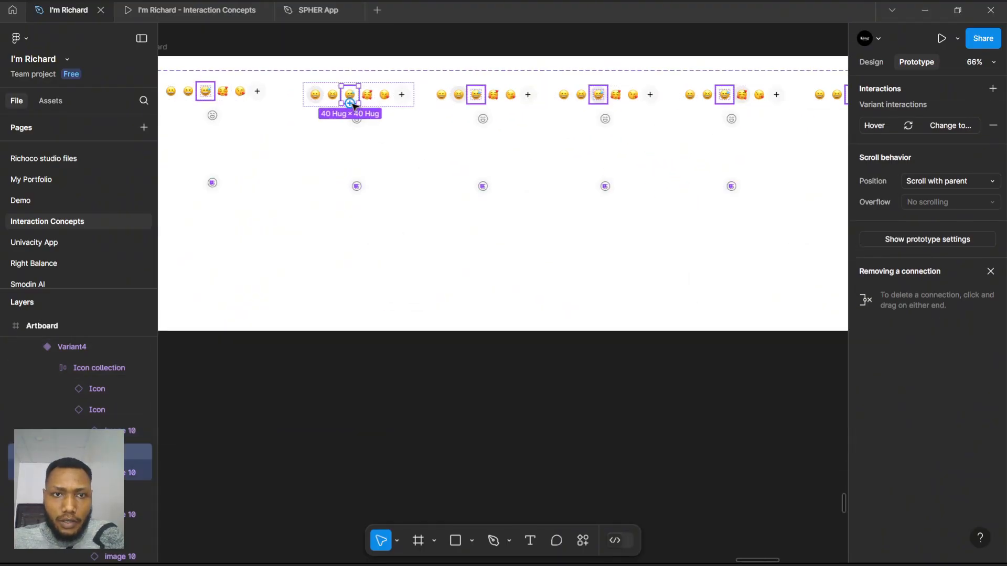
{"action": "left_click_drag", "start_coordinate": [350, 103], "coordinate": [616, 180]}
- Prototype the fourth emoji in Variant4 to change to Variant9 when clicked
{"action": "scroll", "coordinate": [361, 101], "scroll_direction": "up", "scroll_amount": 4}
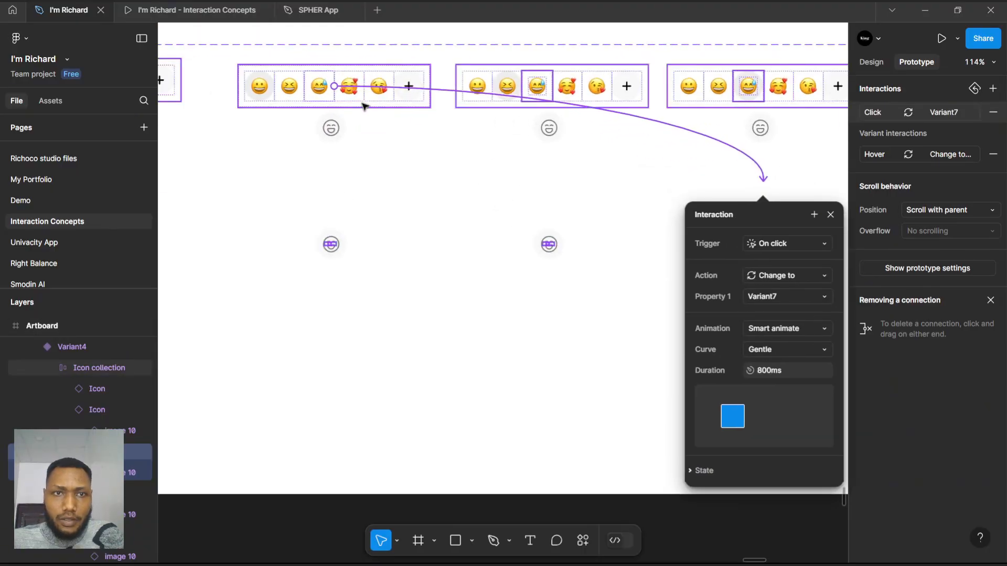
{"action": "left_click", "coordinate": [361, 101]}
{"action": "scroll", "coordinate": [321, 109], "scroll_direction": "down", "scroll_amount": 7}
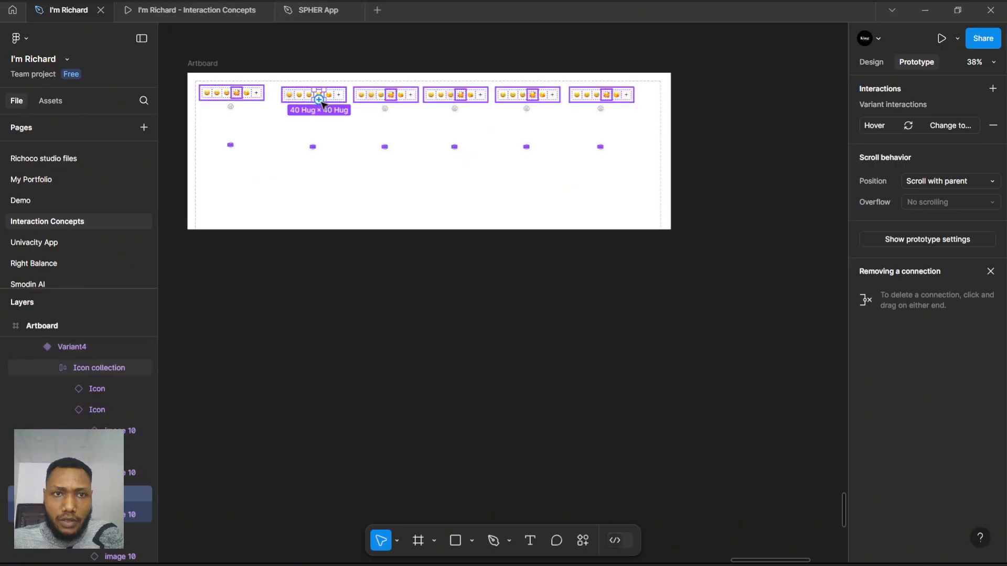
{"action": "left_click_drag", "start_coordinate": [528, 145], "coordinate": [528, 145]}
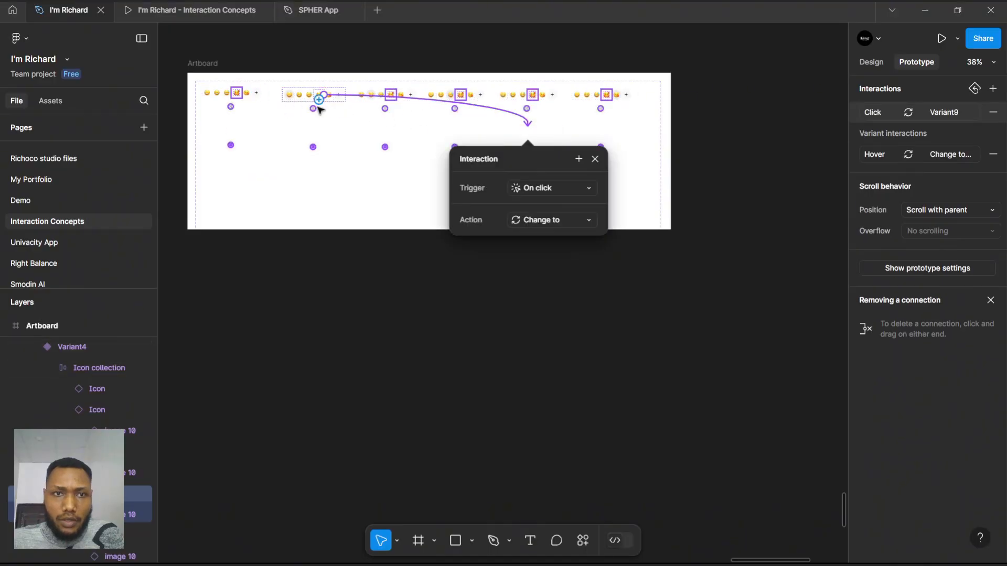
- Prototype the fifth emoji in Variant4 to change to Variant11 on click, with Smart animate, Gentle curve and 800ms duration
{"action": "scroll", "coordinate": [336, 105], "scroll_direction": "up", "scroll_amount": 3}
{"action": "left_click", "coordinate": [331, 89]}
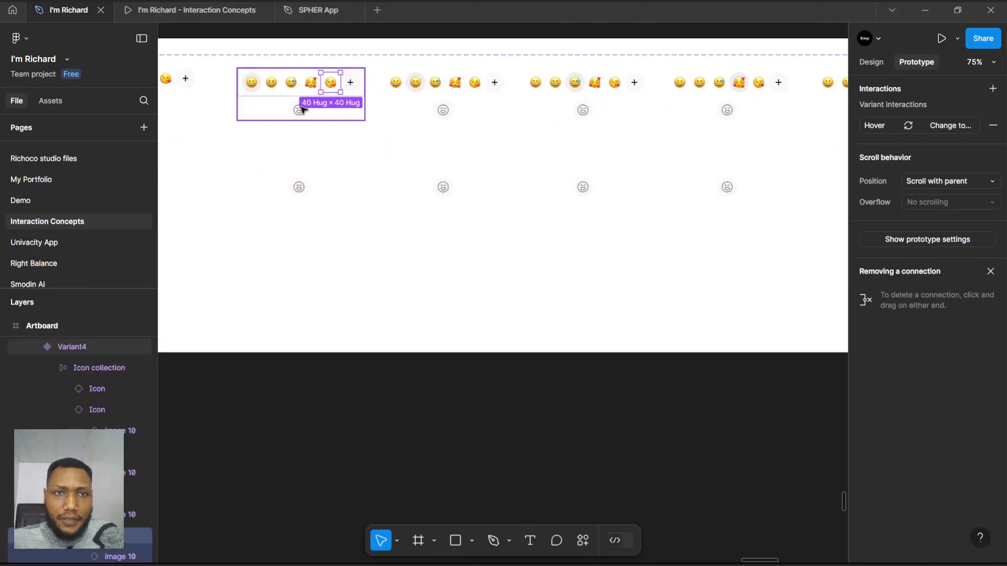
{"action": "scroll", "coordinate": [278, 99], "scroll_direction": "down", "scroll_amount": 4}
{"action": "scroll", "coordinate": [321, 96], "scroll_direction": "up", "scroll_amount": 2}
{"action": "left_click_drag", "start_coordinate": [316, 95], "coordinate": [713, 157]}
{"action": "scroll", "coordinate": [490, 134], "scroll_direction": "down", "scroll_amount": 1}
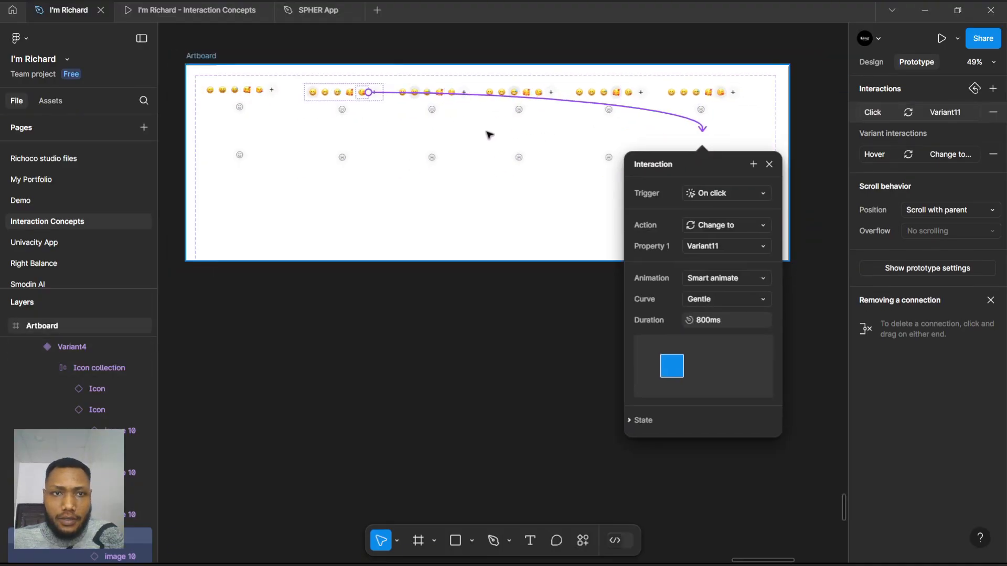
- Examine the prototype connections of the collapsed Variant3 and Variant5, and those leaving Variant4's emojis
{"action": "scroll", "coordinate": [360, 141], "scroll_direction": "up", "scroll_amount": 4}
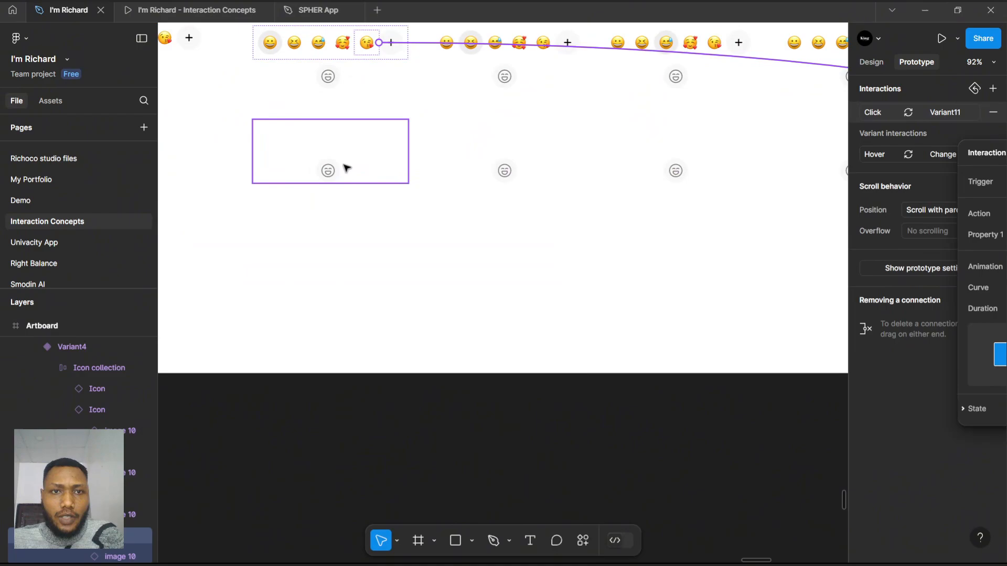
{"action": "left_click", "coordinate": [347, 160]}
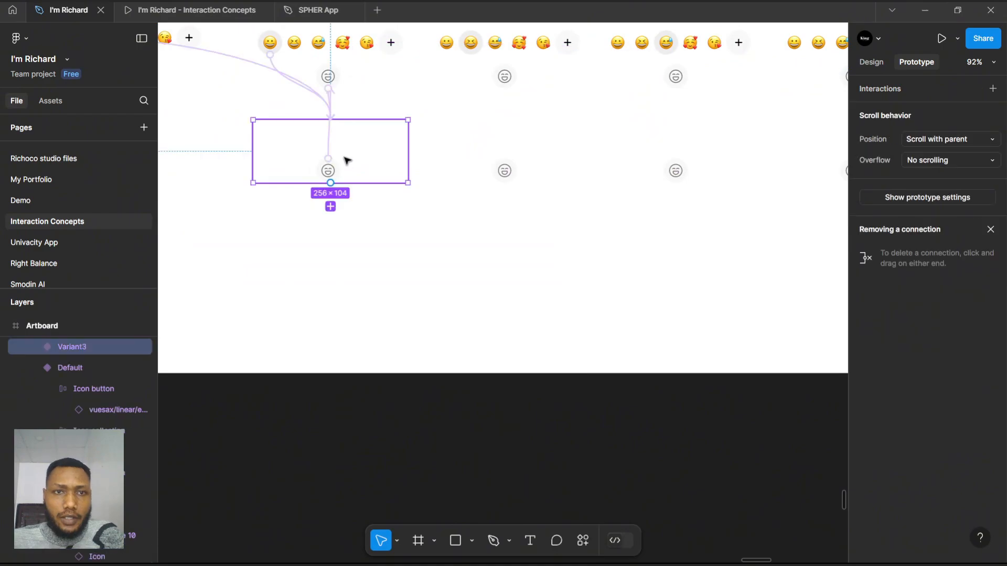
{"action": "left_click", "coordinate": [490, 166]}
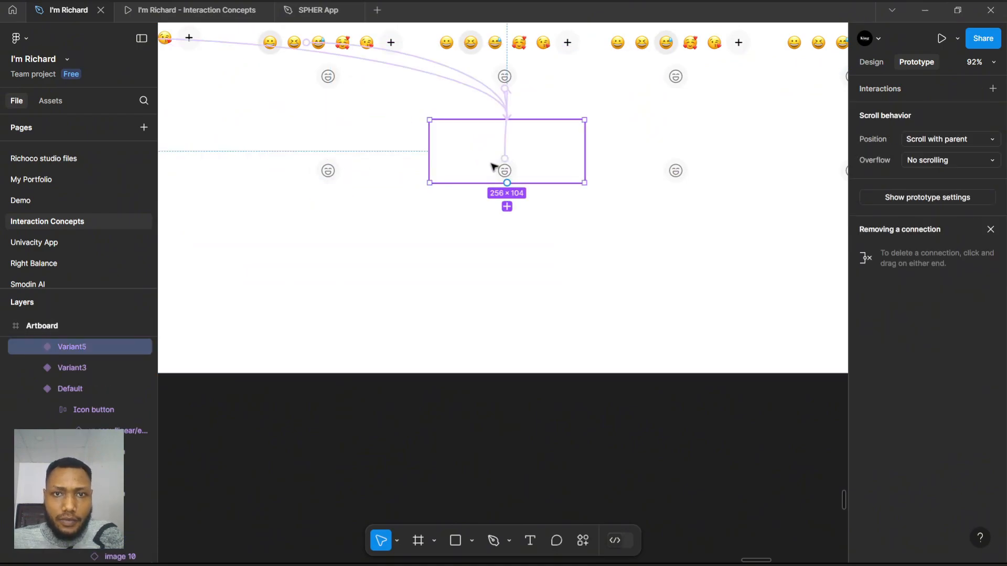
{"action": "left_click", "coordinate": [335, 145]}
{"action": "scroll", "coordinate": [314, 52], "scroll_direction": "up", "scroll_amount": 3}
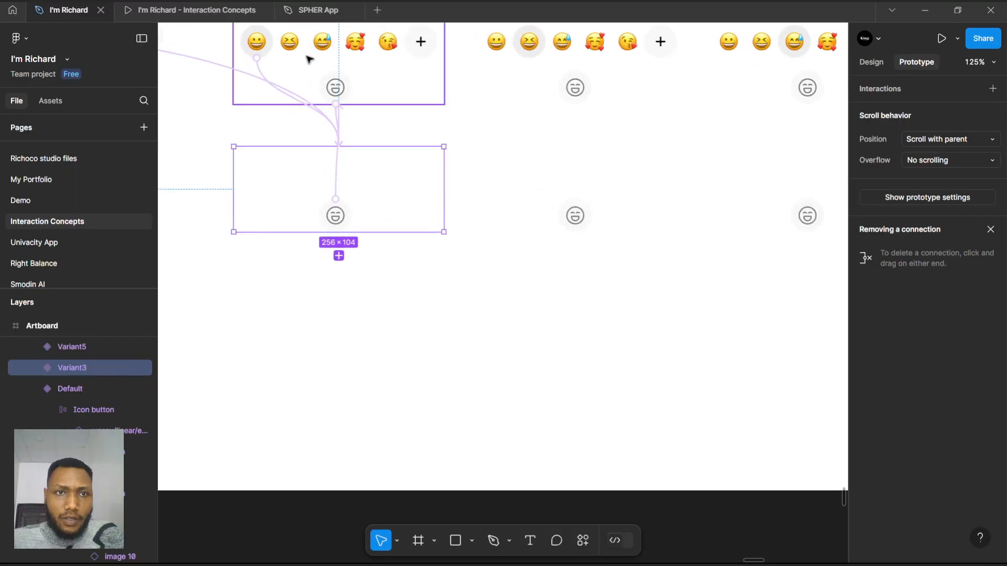
{"action": "left_click", "coordinate": [288, 45]}
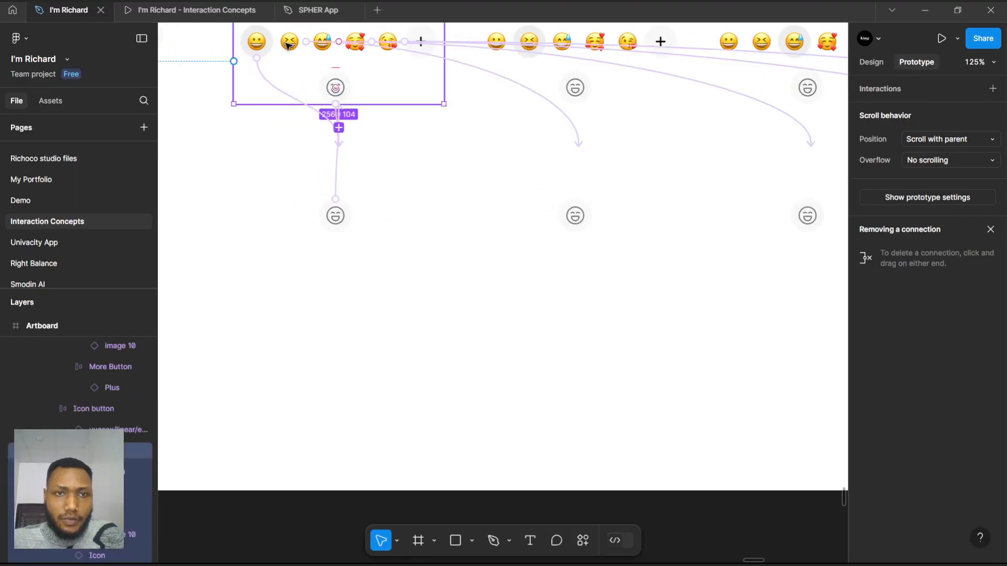
{"action": "scroll", "coordinate": [291, 109], "scroll_direction": "down", "scroll_amount": 6}
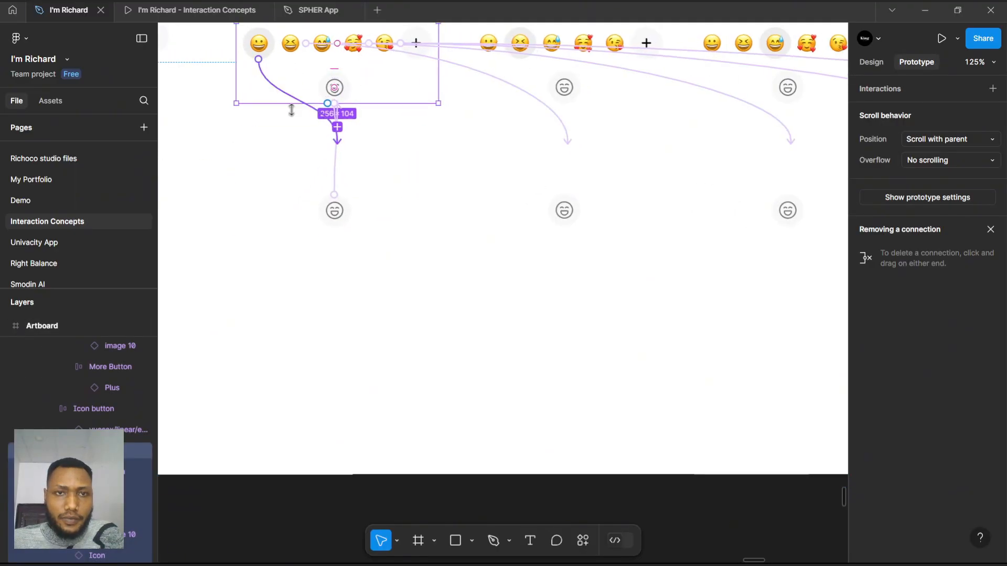
- Prototype the first emoji in Variant6 to change to Variant3 on click, with Smart animate, Gentle curve and 800ms duration
{"action": "scroll", "coordinate": [511, 57], "scroll_direction": "up", "scroll_amount": 5}
{"action": "left_click", "coordinate": [448, 80]}
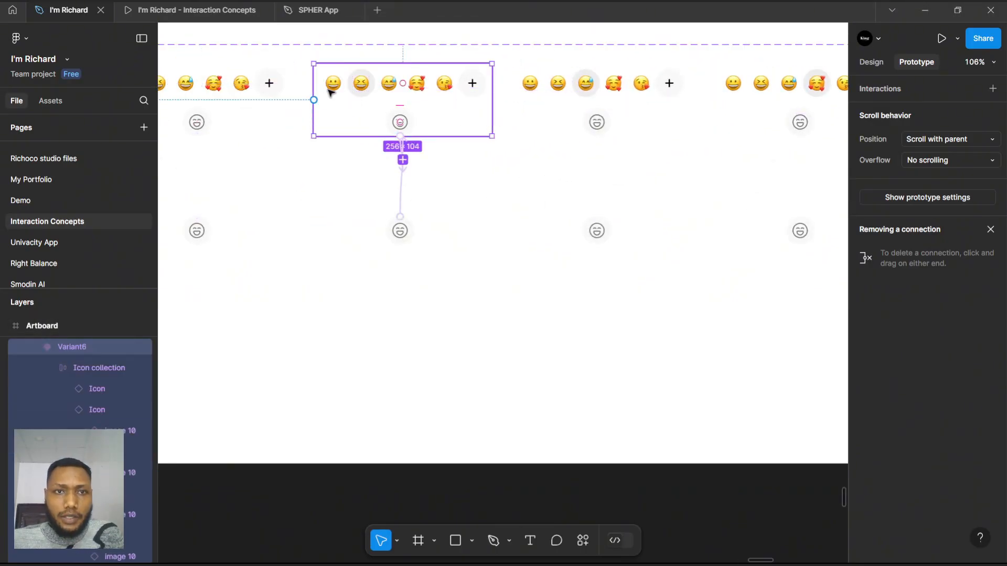
{"action": "double_click", "coordinate": [329, 92]}
{"action": "double_click", "coordinate": [333, 90]}
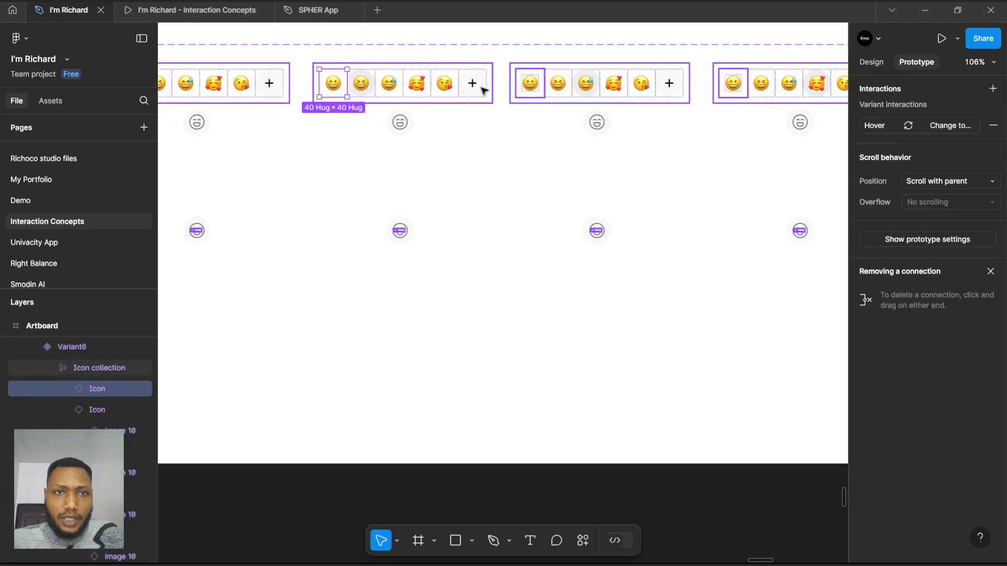
{"action": "scroll", "coordinate": [479, 89], "scroll_direction": "down", "scroll_amount": 4}
{"action": "scroll", "coordinate": [514, 101], "scroll_direction": "up", "scroll_amount": 3}
{"action": "scroll", "coordinate": [511, 101], "scroll_direction": "down", "scroll_amount": 5}
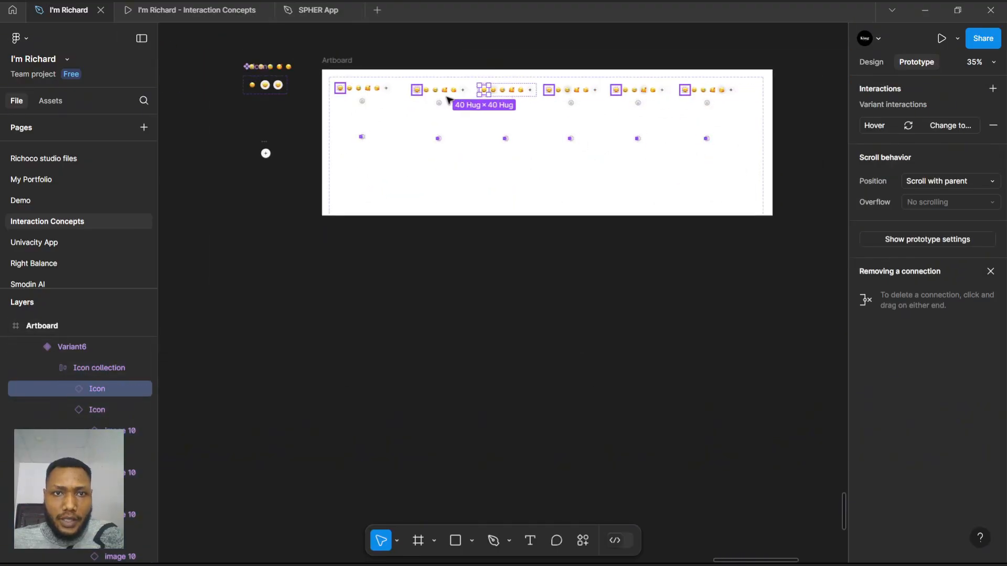
{"action": "scroll", "coordinate": [506, 95], "scroll_direction": "up", "scroll_amount": 3}
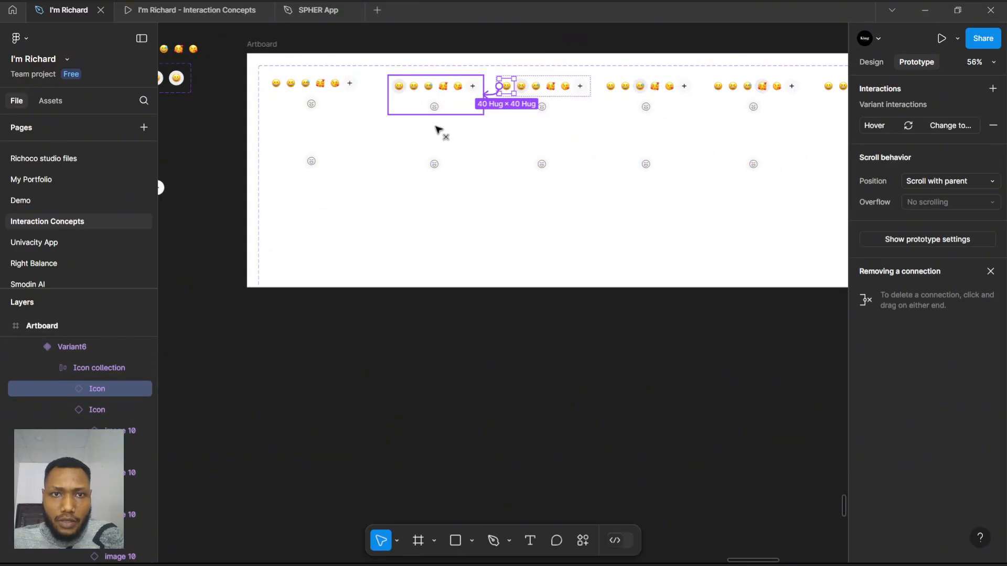
{"action": "left_click_drag", "start_coordinate": [438, 130], "coordinate": [435, 157]}
- Prototype the second emoji in Variant6 to change to Variant5 on click, with Smart animate, Gentle curve and 800ms duration
{"action": "scroll", "coordinate": [603, 125], "scroll_direction": "up", "scroll_amount": 4}
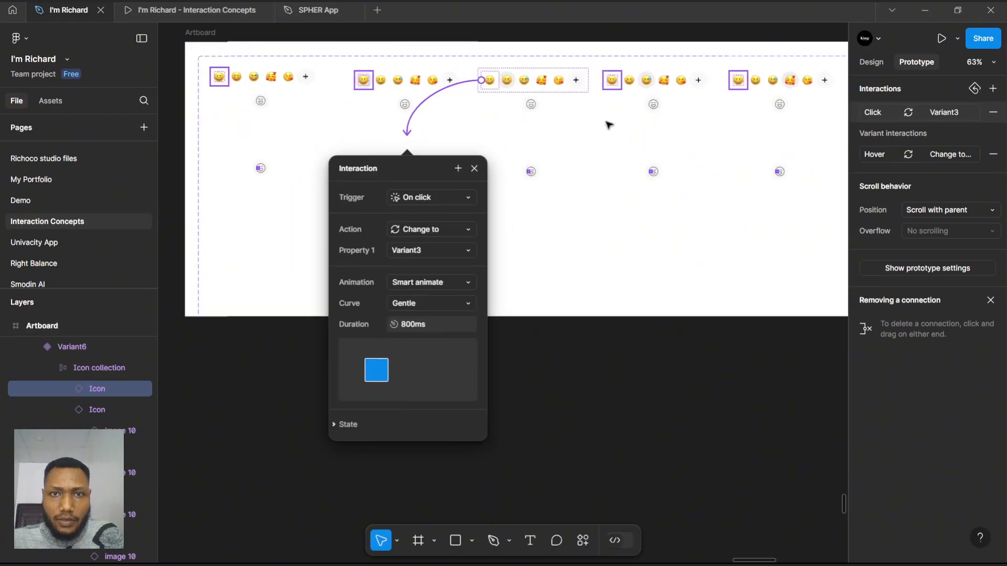
{"action": "left_click", "coordinate": [472, 66]}
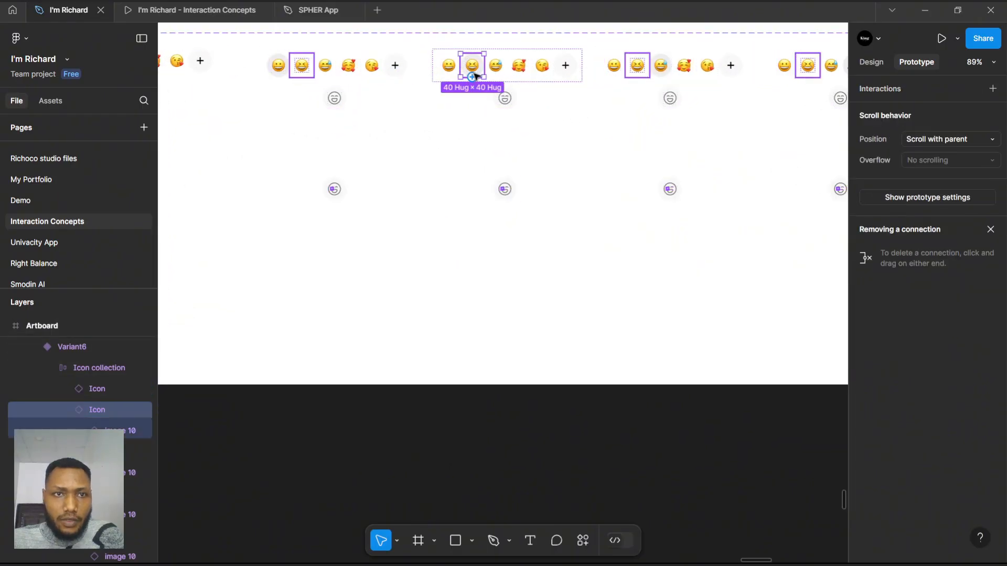
{"action": "scroll", "coordinate": [569, 95], "scroll_direction": "up", "scroll_amount": 2}
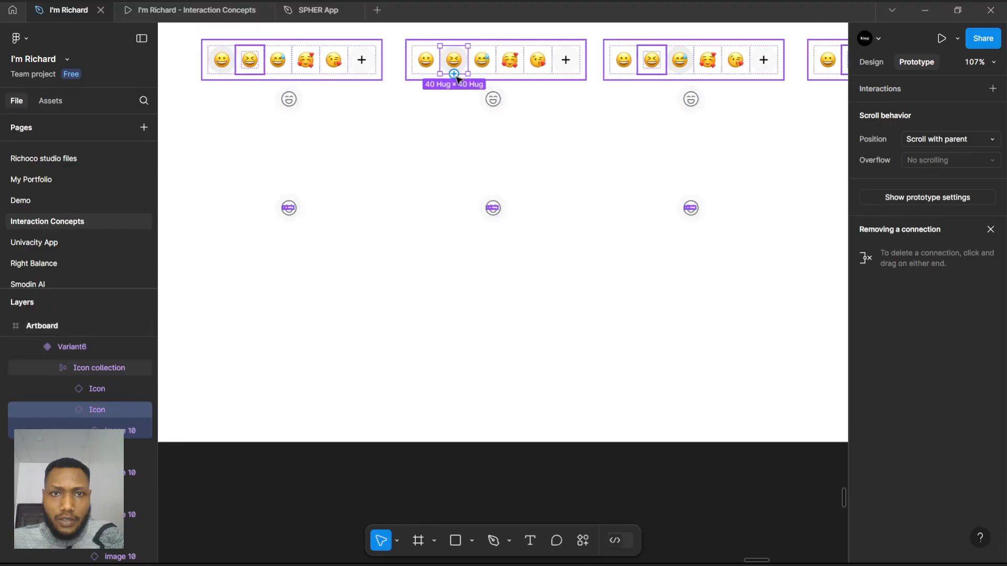
{"action": "left_click_drag", "start_coordinate": [467, 60], "coordinate": [495, 189]}
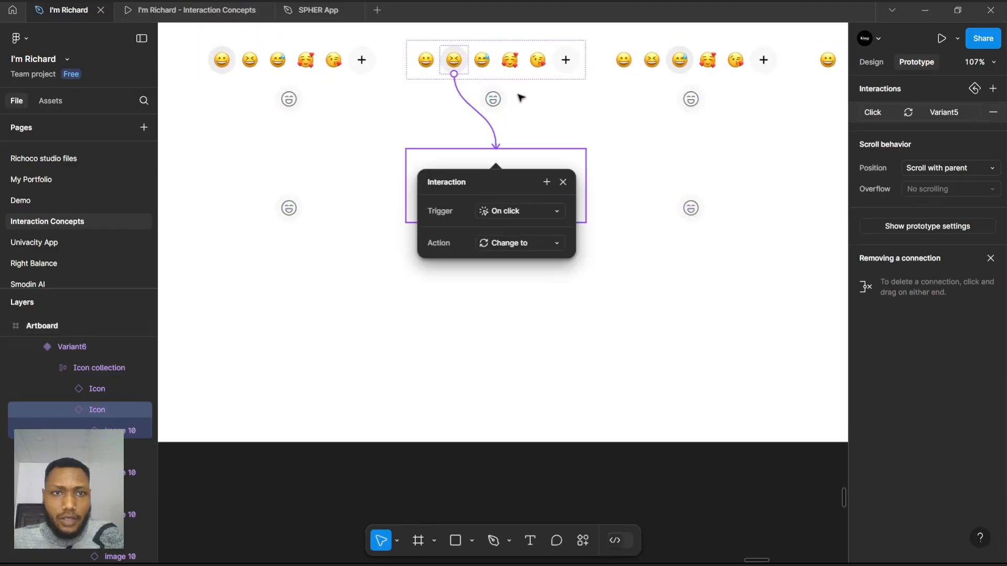
- Prototype the third emoji in Variant6 to change to Variant7 on click, with Smart animate, Gentle curve and 800ms duration
{"action": "scroll", "coordinate": [519, 96], "scroll_direction": "down", "scroll_amount": 4}
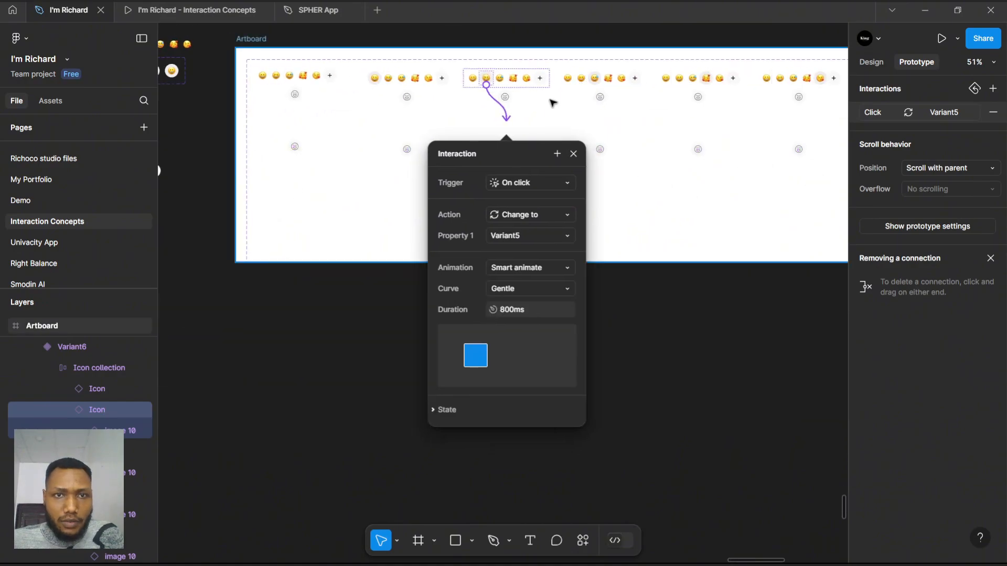
{"action": "scroll", "coordinate": [519, 96], "scroll_direction": "up", "scroll_amount": 4}
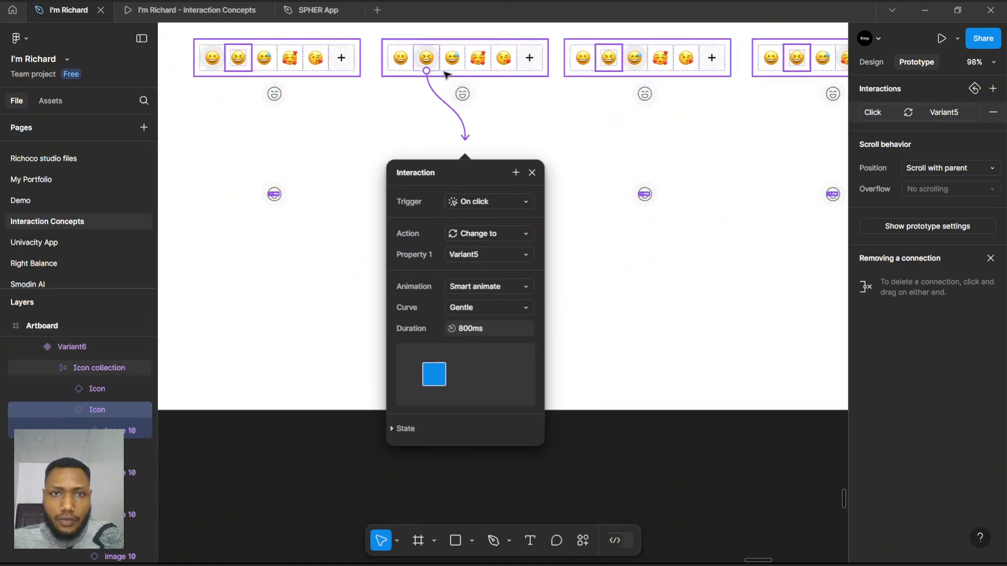
{"action": "left_click", "coordinate": [453, 61]}
{"action": "scroll", "coordinate": [364, 73], "scroll_direction": "down", "scroll_amount": 1}
{"action": "scroll", "coordinate": [551, 97], "scroll_direction": "up", "scroll_amount": 2}
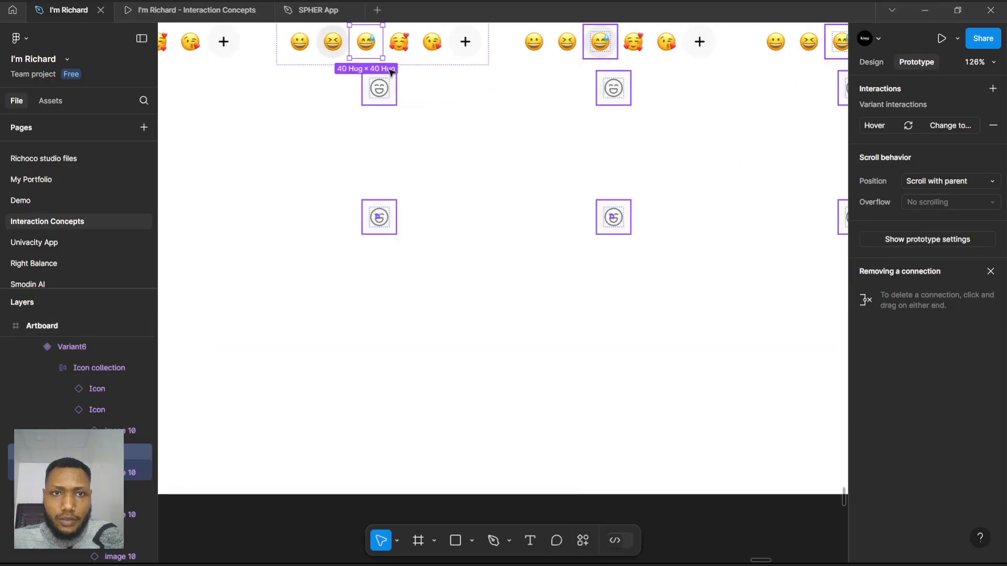
{"action": "left_click_drag", "start_coordinate": [368, 59], "coordinate": [618, 163]}
- Prototype Variant6's fourth emoji to change to Variant9 and its fifth to Variant11 on click, with Smart animate, Gentle curve and 800ms duration
{"action": "scroll", "coordinate": [616, 156], "scroll_direction": "up", "scroll_amount": 3}
{"action": "left_click", "coordinate": [378, 145]}
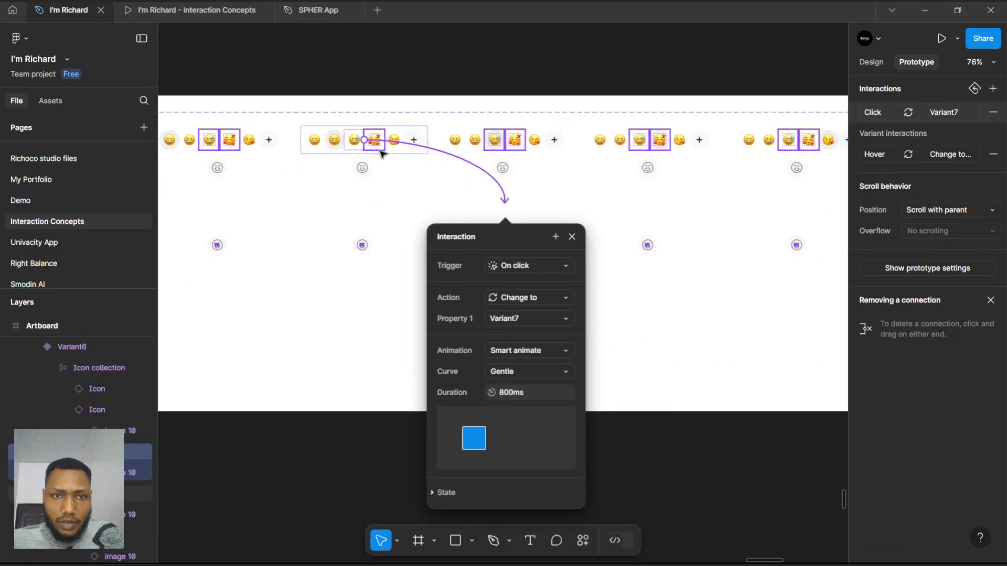
{"action": "left_click_drag", "start_coordinate": [379, 151], "coordinate": [653, 225]}
{"action": "scroll", "coordinate": [407, 154], "scroll_direction": "up", "scroll_amount": 1}
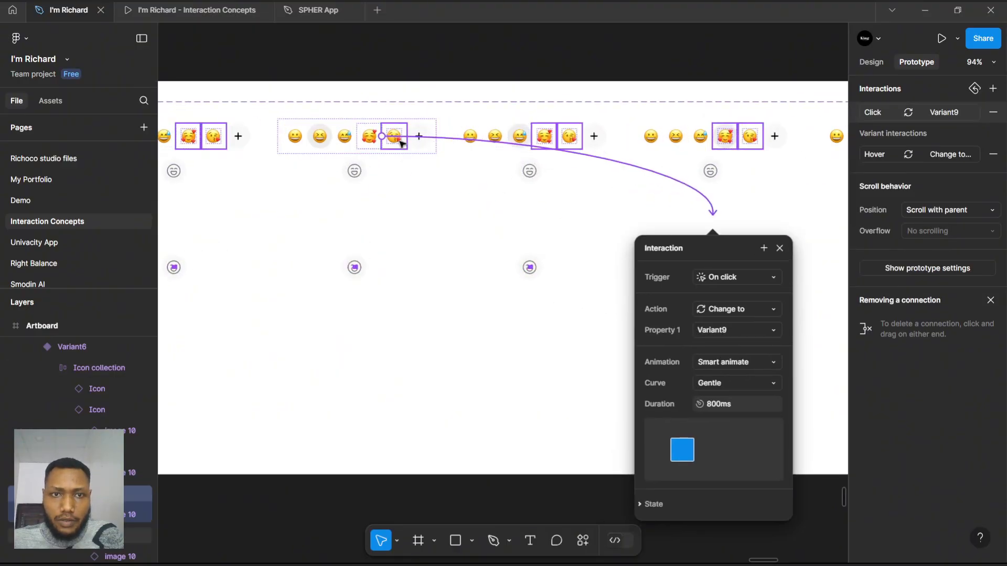
{"action": "left_click", "coordinate": [398, 141]}
{"action": "scroll", "coordinate": [280, 121], "scroll_direction": "down", "scroll_amount": 2}
{"action": "left_click_drag", "start_coordinate": [357, 128], "coordinate": [671, 195]}
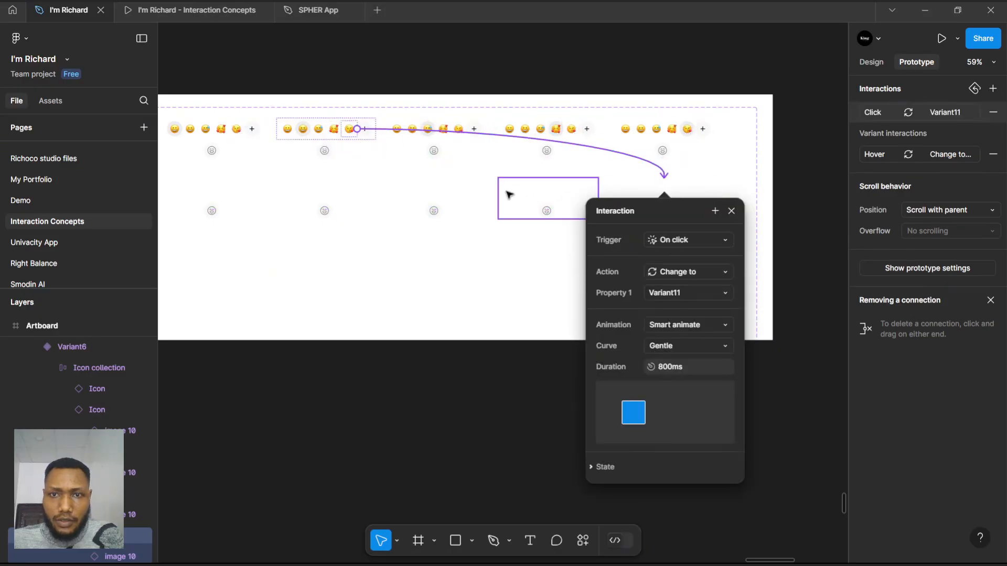
- Prototype the first emoji in Variant8 to change to the collapsed Variant3 on click
{"action": "scroll", "coordinate": [336, 165], "scroll_direction": "up", "scroll_amount": 4}
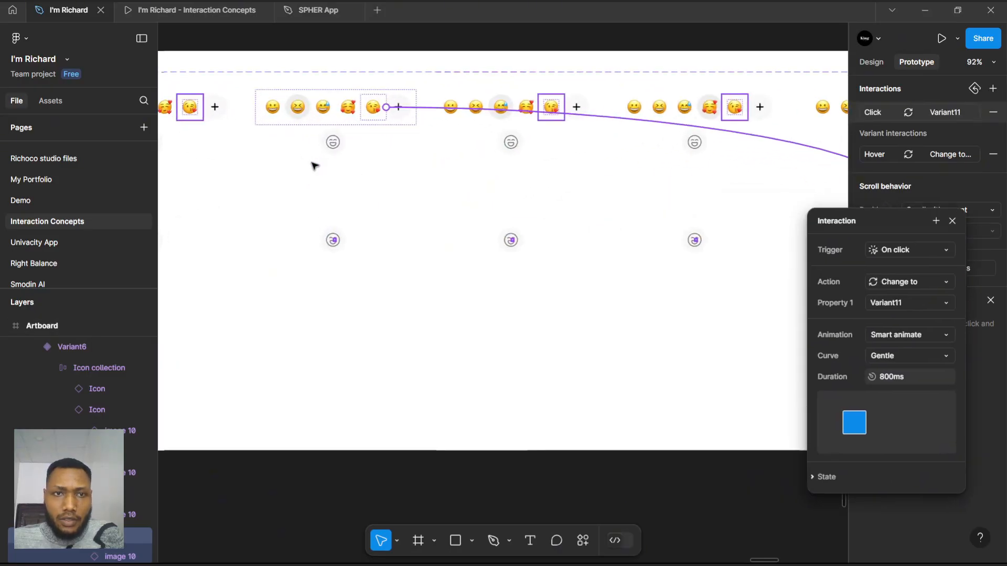
{"action": "left_click", "coordinate": [334, 144]}
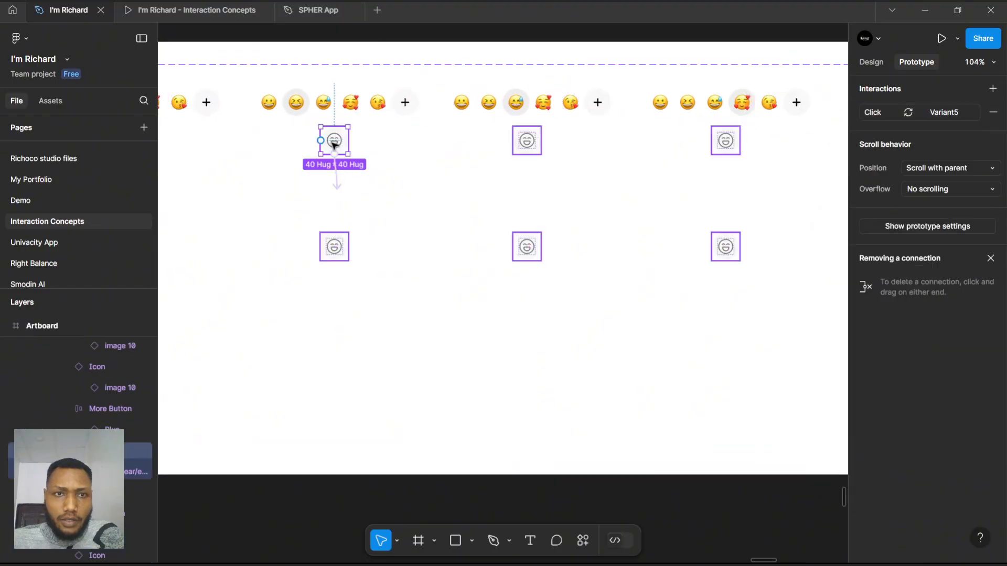
{"action": "left_click", "coordinate": [299, 104]}
{"action": "left_click", "coordinate": [443, 118]}
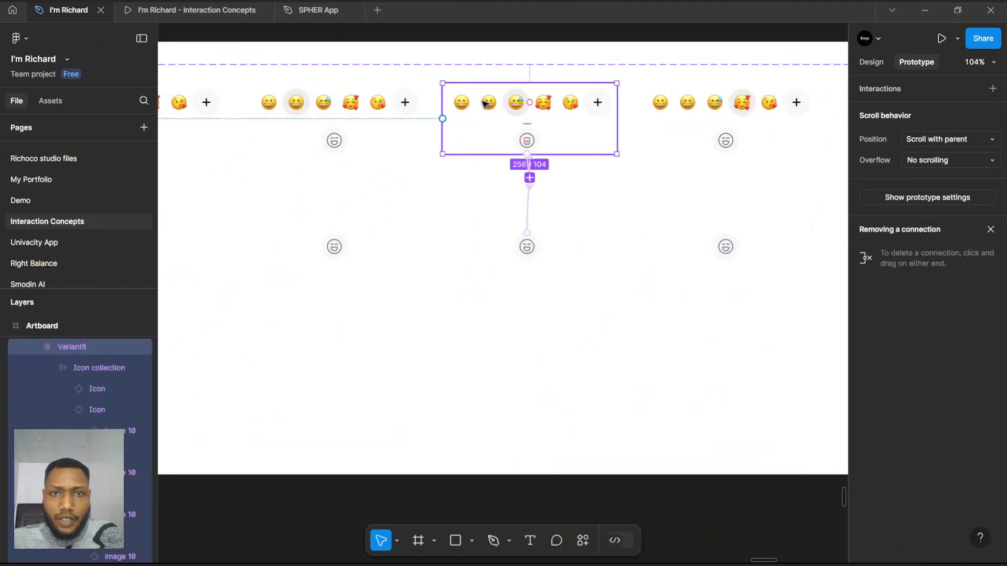
{"action": "scroll", "coordinate": [664, 138], "scroll_direction": "up", "scroll_amount": 3}
{"action": "scroll", "coordinate": [502, 121], "scroll_direction": "down", "scroll_amount": 2}
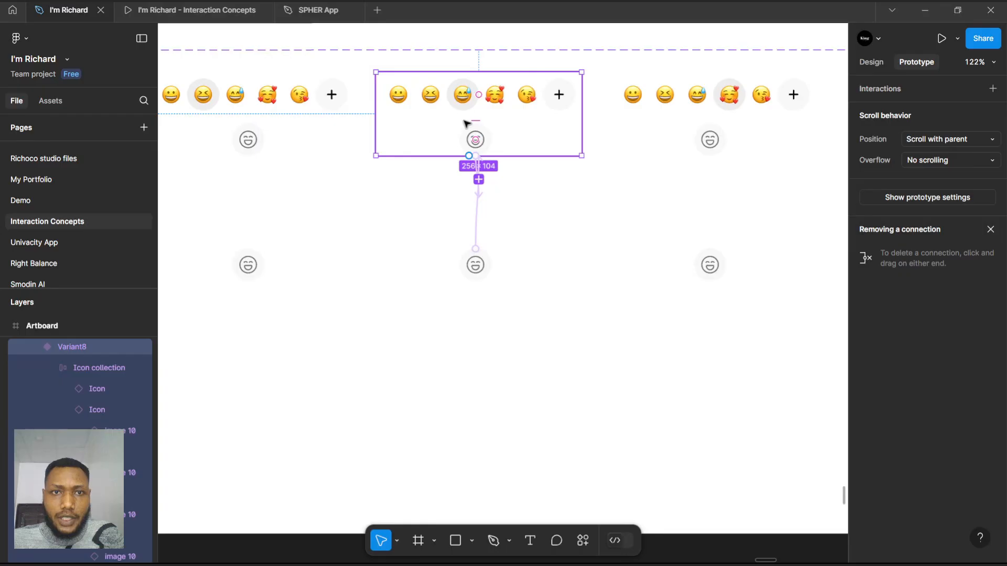
{"action": "left_click", "coordinate": [400, 98]}
{"action": "left_click", "coordinate": [400, 98]}
{"action": "scroll", "coordinate": [461, 100], "scroll_direction": "down", "scroll_amount": 5}
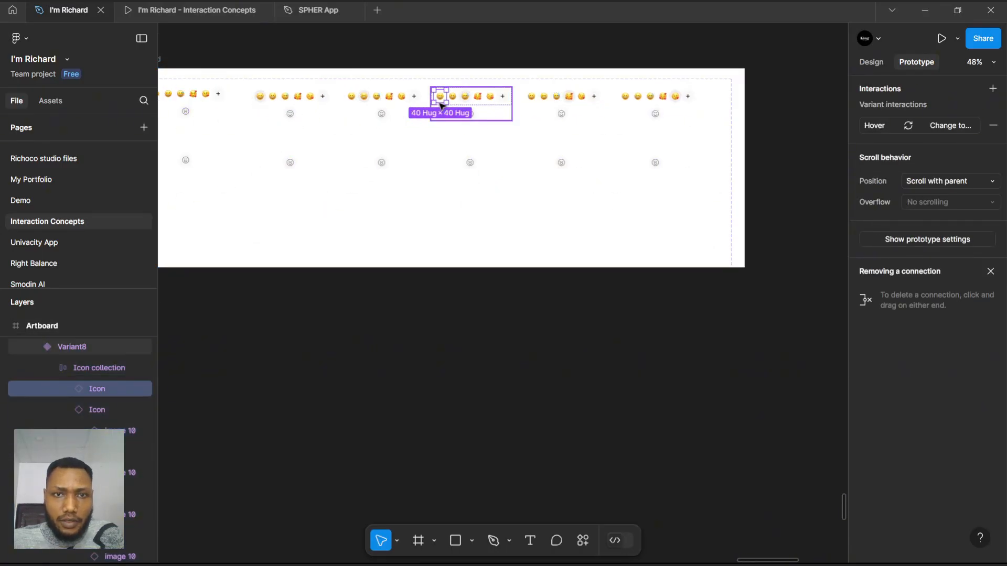
{"action": "mouse_move", "coordinate": [435, 101]}
{"action": "left_click_drag", "start_coordinate": [435, 101], "coordinate": [286, 158]}
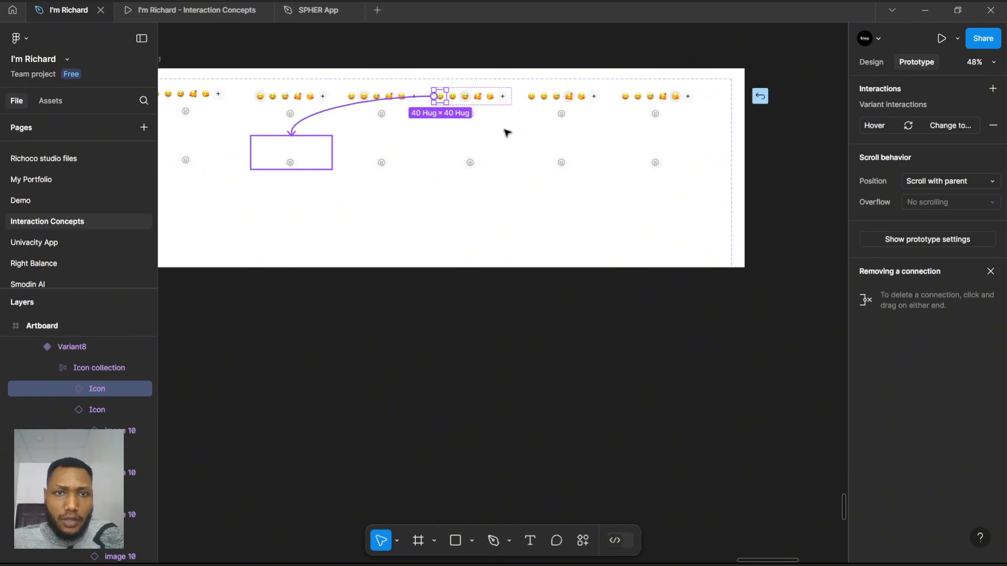
- Prototype Variant8's second emoji to change to Variant5 and its third to Variant7 on click, with Smart animate, Gentle curve and 800ms duration
{"action": "scroll", "coordinate": [469, 113], "scroll_direction": "up", "scroll_amount": 4}
{"action": "left_click", "coordinate": [420, 88]}
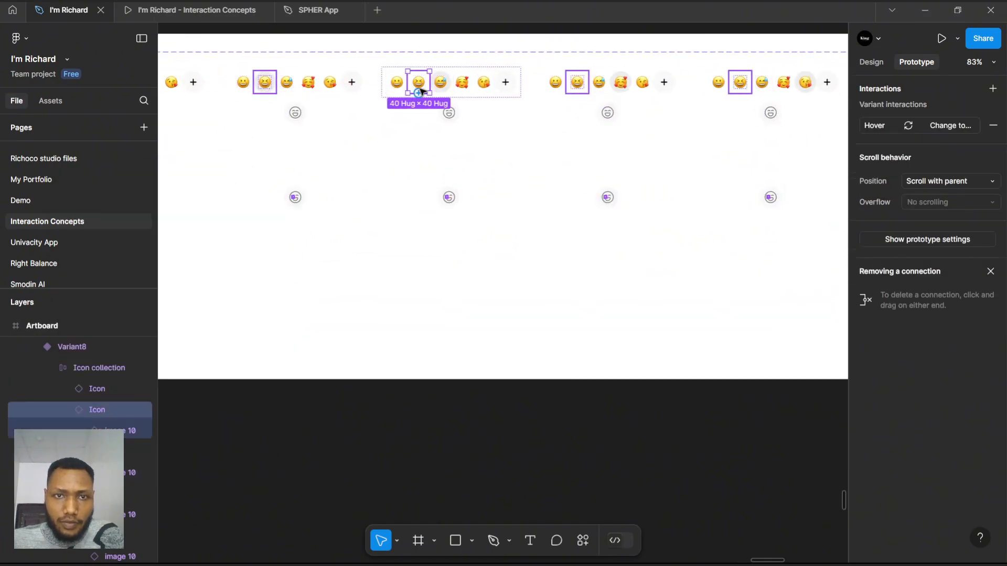
{"action": "left_click_drag", "start_coordinate": [420, 90], "coordinate": [392, 127]}
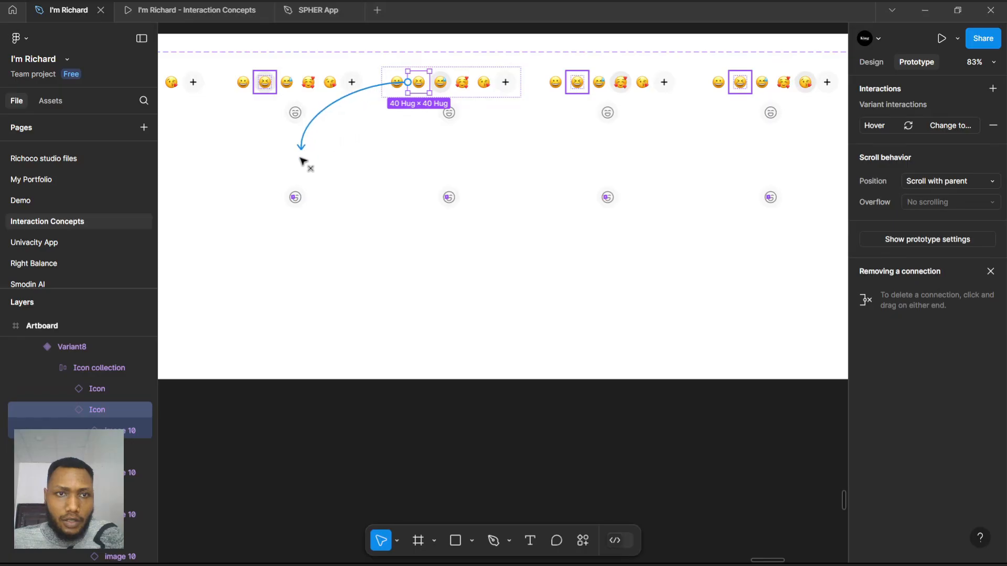
{"action": "left_click_drag", "start_coordinate": [302, 160], "coordinate": [317, 171]}
{"action": "left_click", "coordinate": [440, 83]}
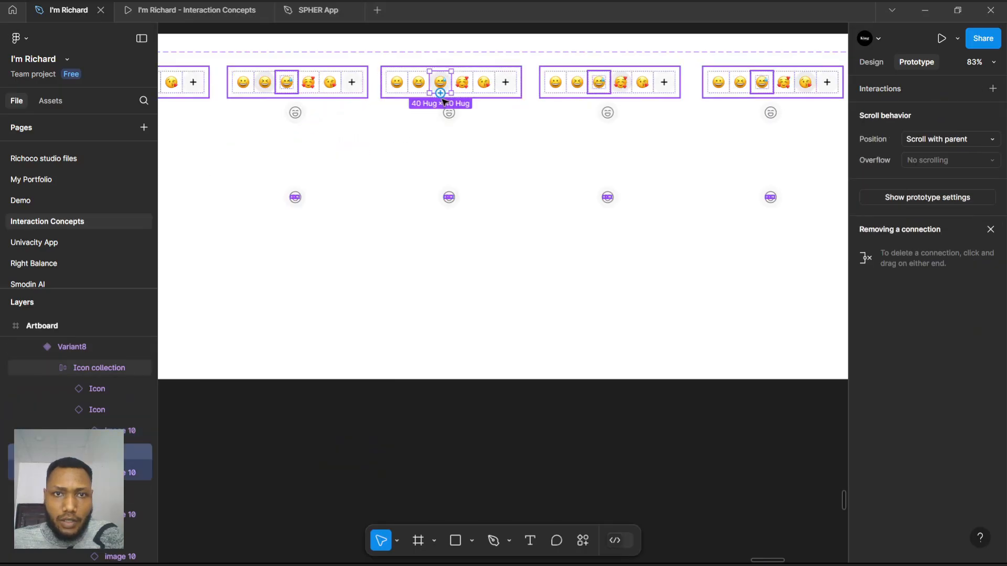
{"action": "left_click_drag", "start_coordinate": [441, 93], "coordinate": [448, 197]}
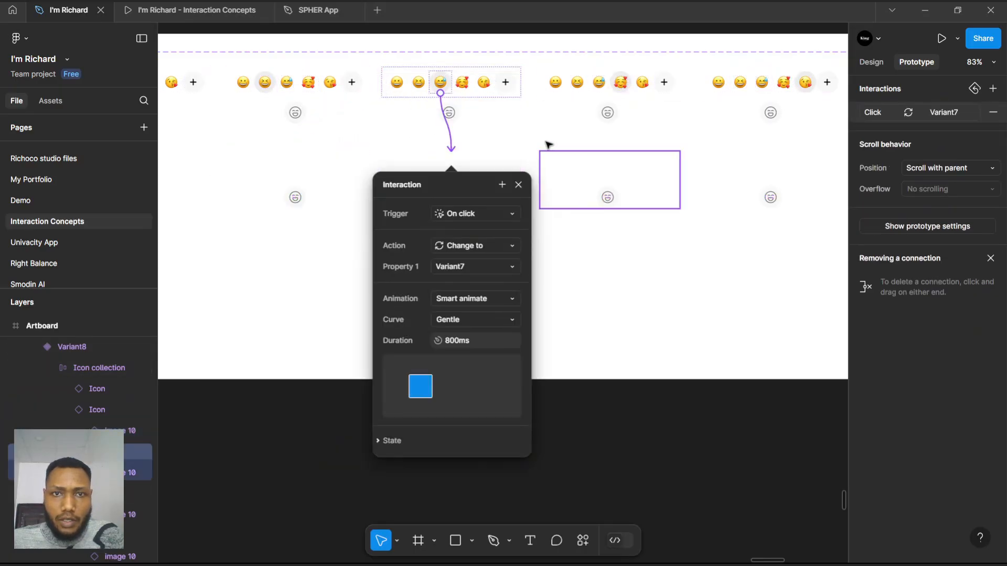
- Prototype Variant8's fourth emoji to change to Variant9 and its fifth to Variant11 on click, with Smart animate, Gentle curve and 800ms duration
{"action": "left_click", "coordinate": [462, 83]}
{"action": "left_click_drag", "start_coordinate": [462, 93], "coordinate": [607, 181]}
{"action": "left_click", "coordinate": [483, 92]}
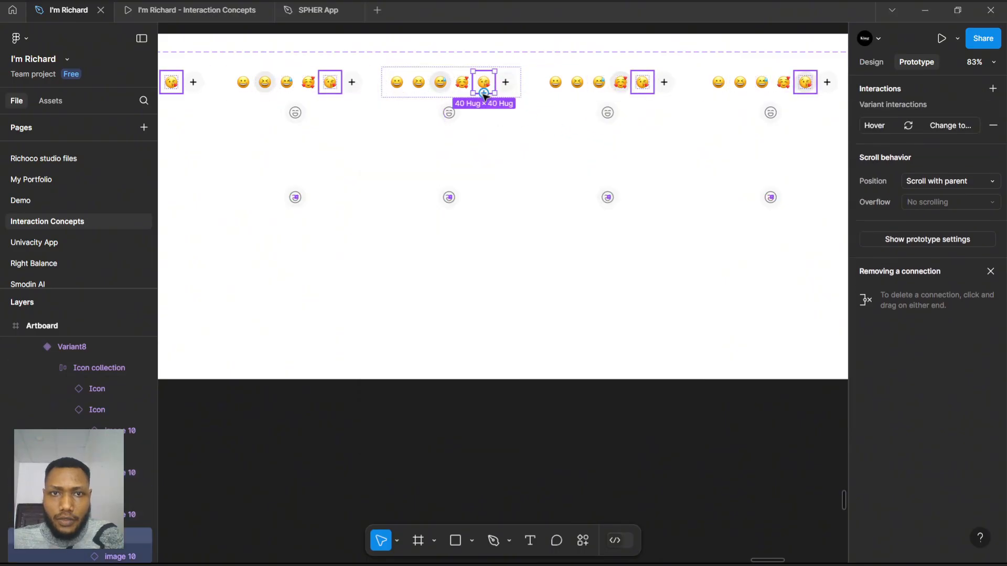
{"action": "left_click_drag", "start_coordinate": [495, 82], "coordinate": [755, 167]}
- Prototype the first emoji in Variant10 to change to the collapsed Variant3 on click
{"action": "scroll", "coordinate": [407, 111], "scroll_direction": "down", "scroll_amount": 2}
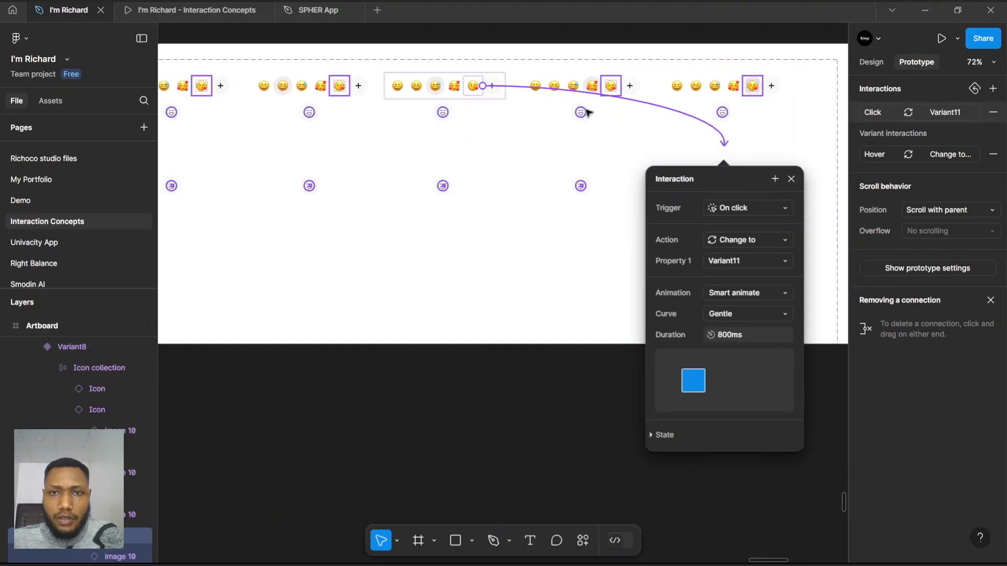
{"action": "scroll", "coordinate": [591, 113], "scroll_direction": "up", "scroll_amount": 3}
{"action": "left_click", "coordinate": [586, 71]}
{"action": "scroll", "coordinate": [729, 58], "scroll_direction": "up", "scroll_amount": 1}
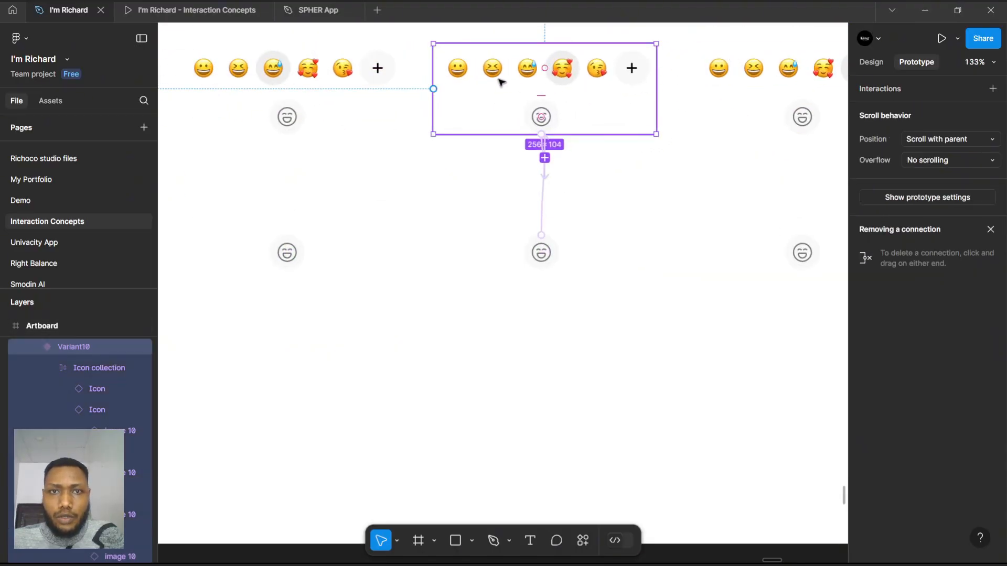
{"action": "left_click", "coordinate": [458, 71]}
{"action": "scroll", "coordinate": [493, 71], "scroll_direction": "down", "scroll_amount": 2}
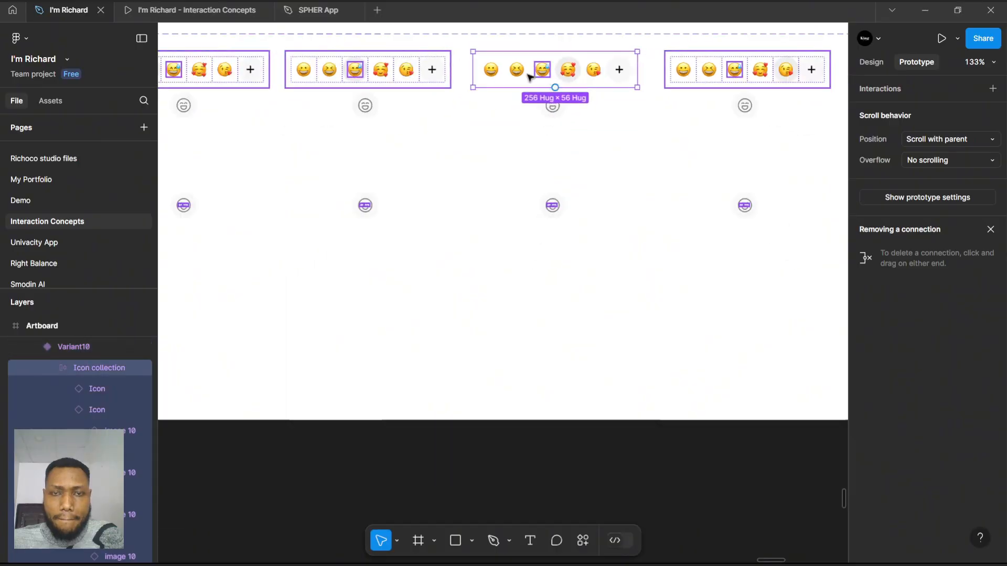
{"action": "left_click", "coordinate": [491, 76]}
{"action": "scroll", "coordinate": [551, 81], "scroll_direction": "down", "scroll_amount": 3}
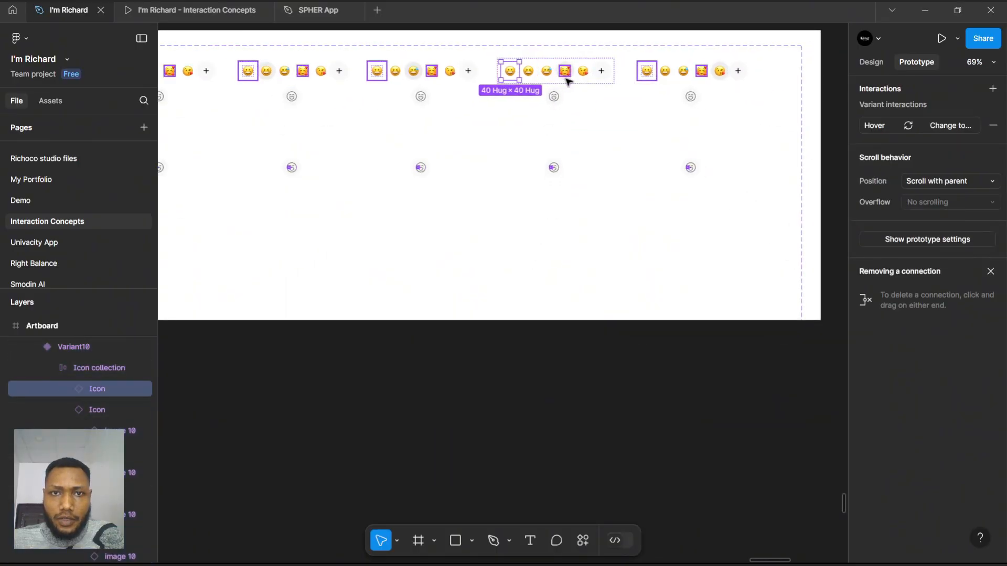
{"action": "scroll", "coordinate": [584, 91], "scroll_direction": "down", "scroll_amount": 3}
{"action": "scroll", "coordinate": [520, 85], "scroll_direction": "up", "scroll_amount": 2}
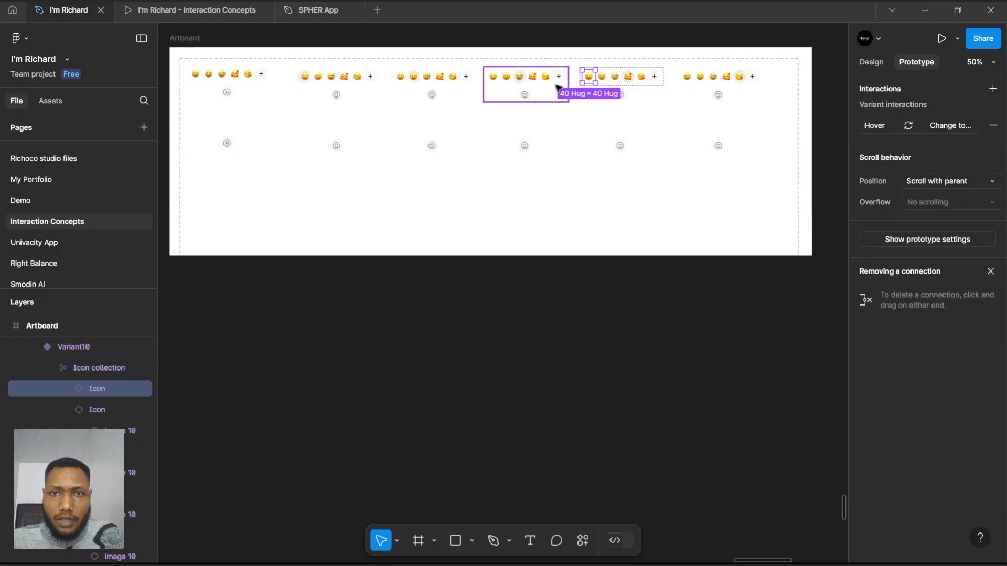
{"action": "left_click_drag", "start_coordinate": [581, 76], "coordinate": [338, 145]}
- Prototype Variant10's second emoji to change to Variant5 and its third to Variant7 on click, with Smart animate, Gentle curve and 800ms duration
{"action": "scroll", "coordinate": [573, 83], "scroll_direction": "up", "scroll_amount": 2}
{"action": "left_click", "coordinate": [582, 77]}
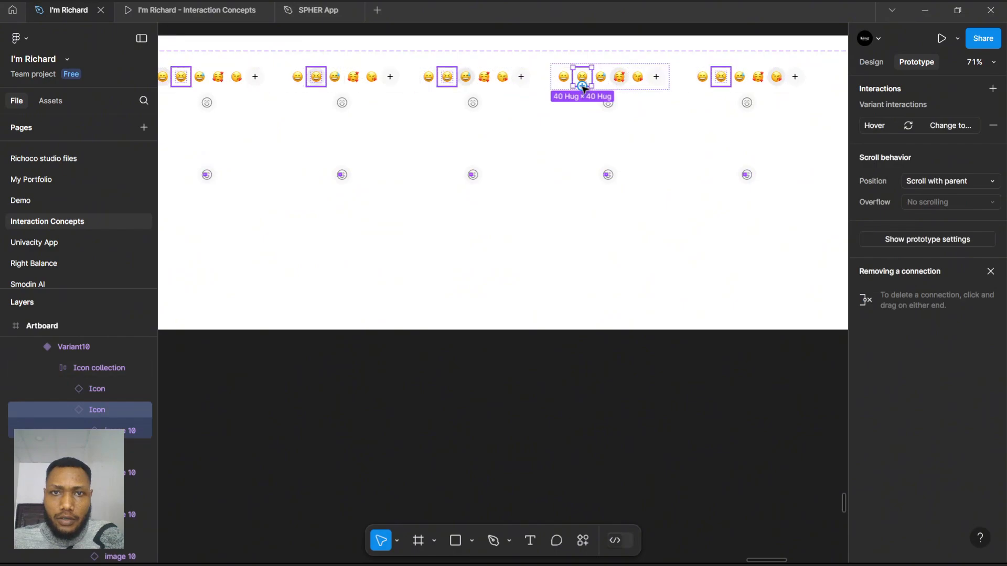
{"action": "left_click_drag", "start_coordinate": [582, 86], "coordinate": [378, 163]}
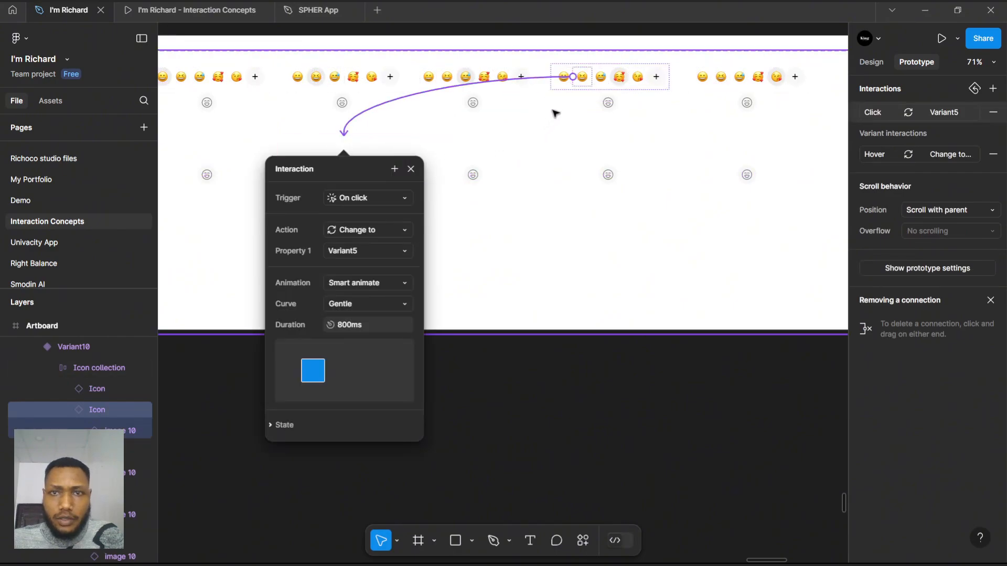
{"action": "left_click", "coordinate": [601, 83]}
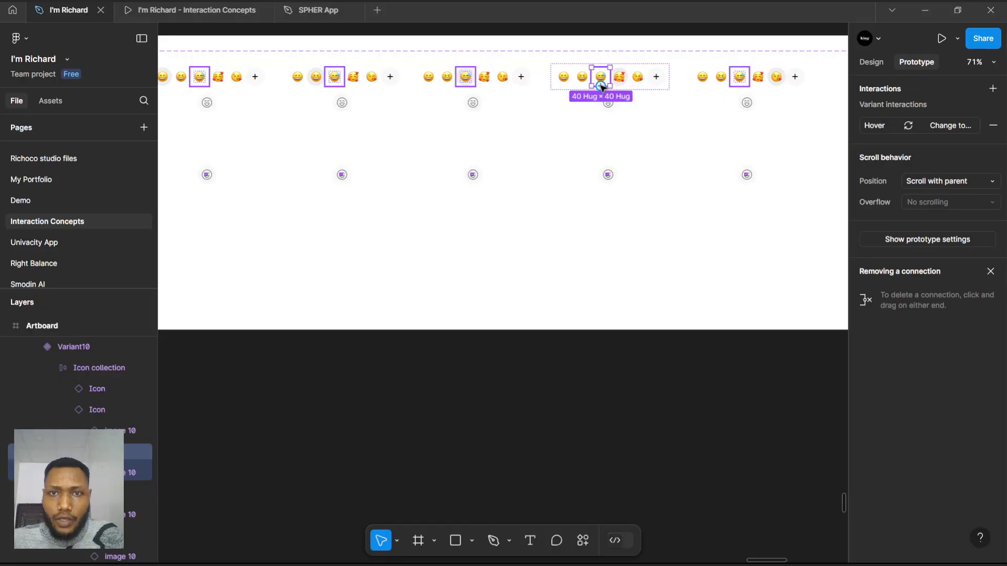
{"action": "left_click_drag", "start_coordinate": [493, 141], "coordinate": [466, 169]}
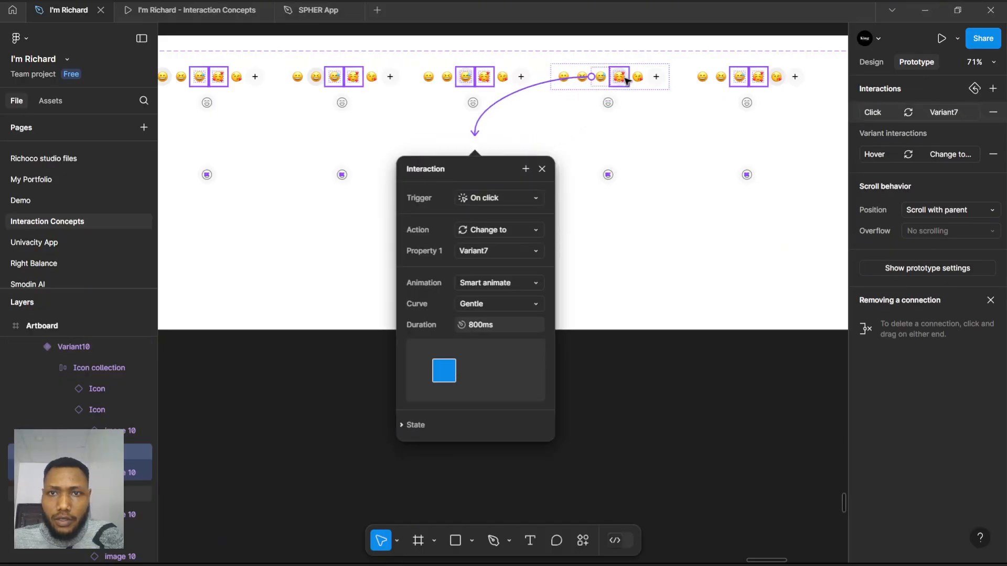
- Prototype Variant10's fourth emoji to change to Variant9 and its fifth to Variant11 on click, with Smart animate, Gentle curve and 800ms duration
{"action": "left_click", "coordinate": [625, 86]}
{"action": "left_click_drag", "start_coordinate": [621, 87], "coordinate": [598, 173]}
{"action": "left_click", "coordinate": [638, 80]}
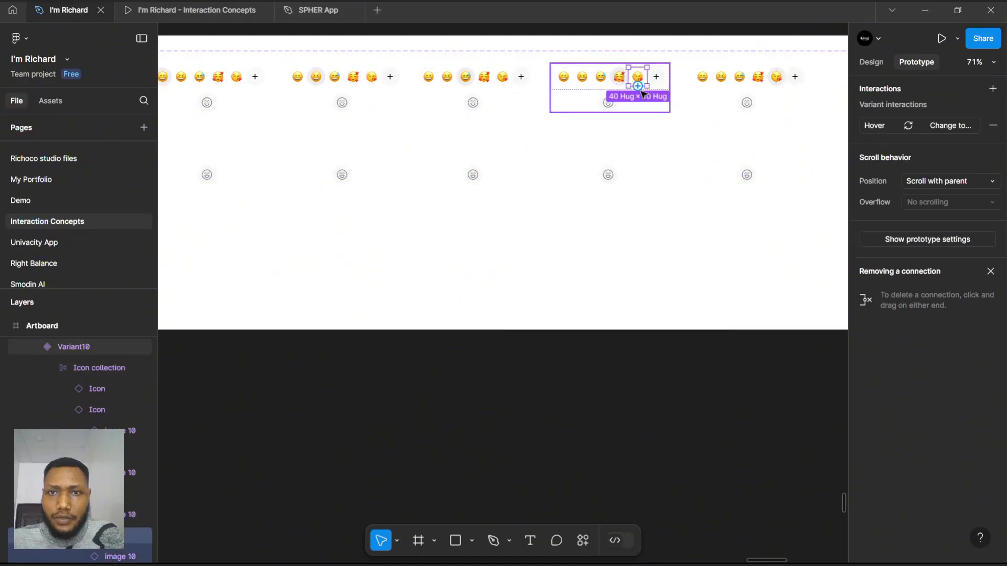
{"action": "left_click_drag", "start_coordinate": [738, 147], "coordinate": [757, 181]}
- Prototype the first emoji in Variant12 to change to Variant3 on click, with Smart animate, Gentle curve and 800ms duration
{"action": "scroll", "coordinate": [417, 91], "scroll_direction": "down", "scroll_amount": 2}
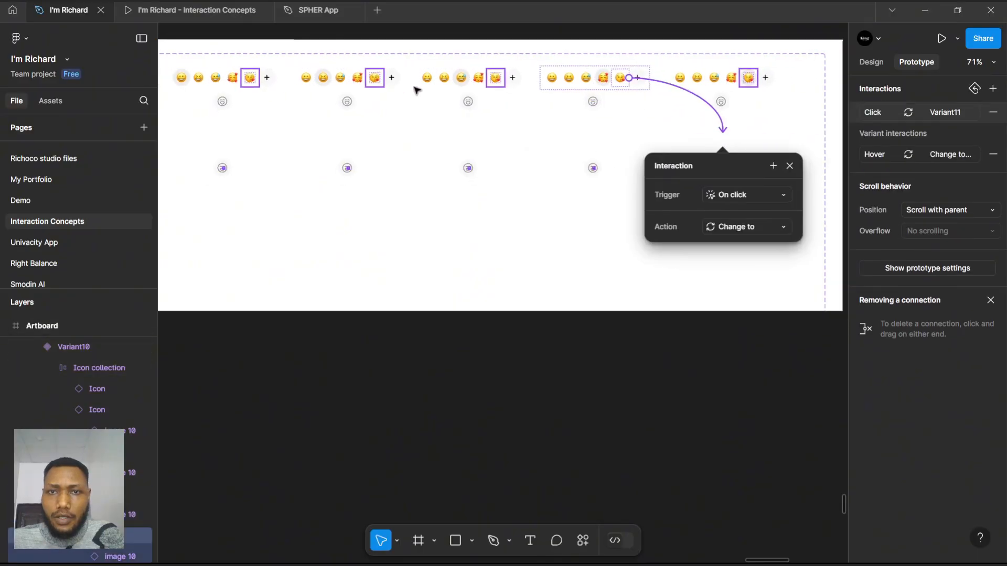
{"action": "scroll", "coordinate": [747, 127], "scroll_direction": "up", "scroll_amount": 2}
{"action": "scroll", "coordinate": [734, 115], "scroll_direction": "up", "scroll_amount": 5}
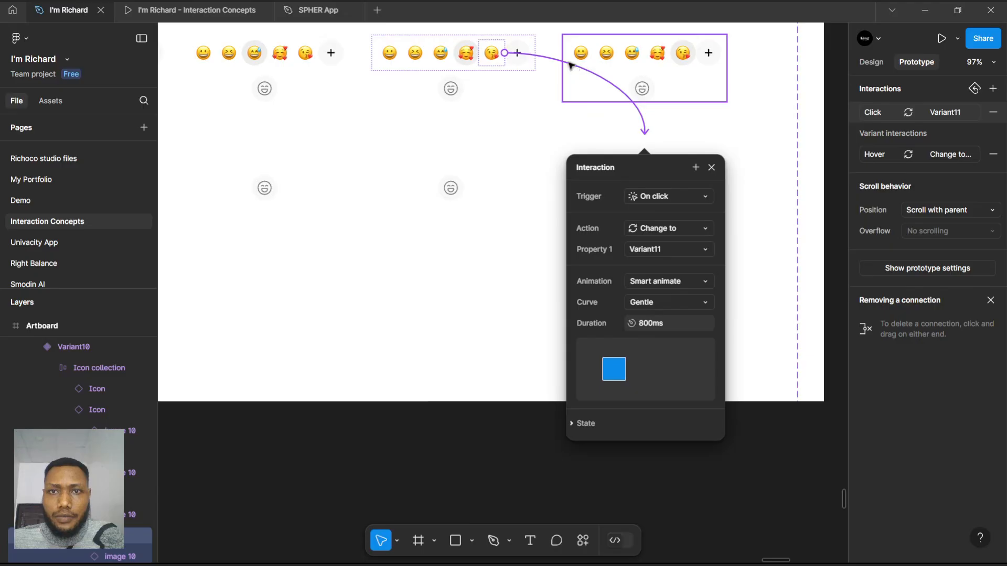
{"action": "left_click", "coordinate": [580, 53]}
{"action": "left_click", "coordinate": [580, 53]}
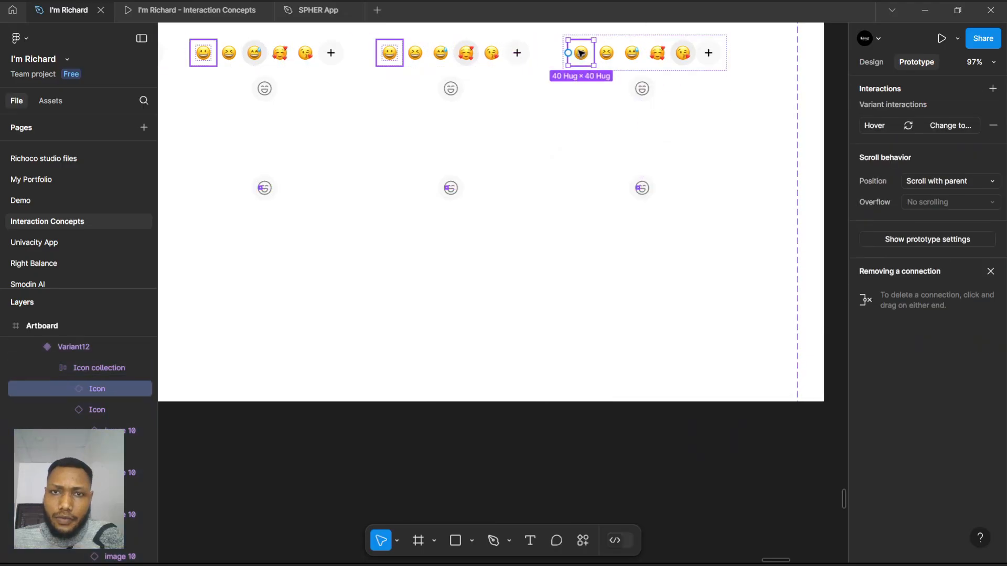
{"action": "scroll", "coordinate": [681, 65], "scroll_direction": "down", "scroll_amount": 3}
{"action": "scroll", "coordinate": [663, 67], "scroll_direction": "down", "scroll_amount": 1}
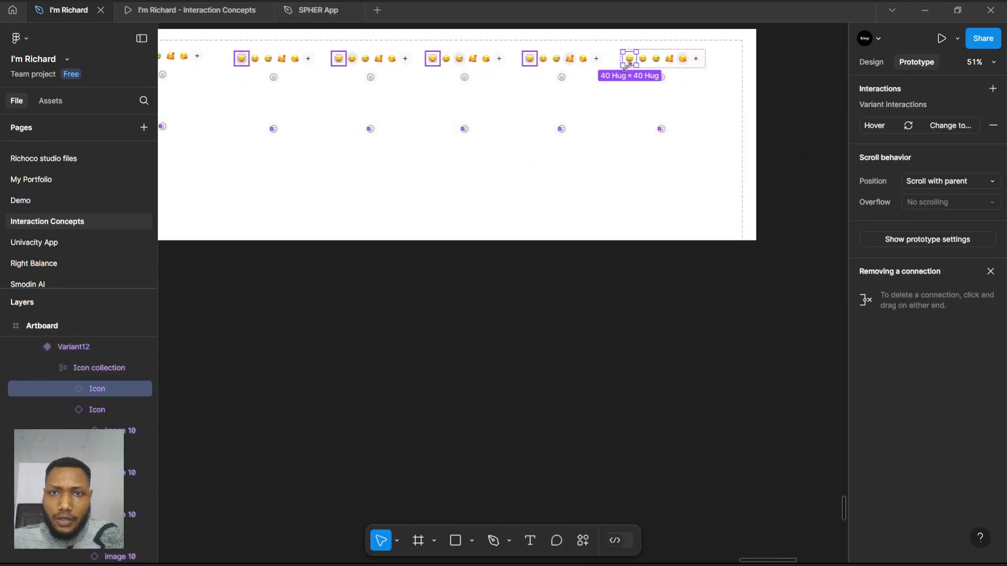
{"action": "left_click_drag", "start_coordinate": [629, 64], "coordinate": [343, 117]}
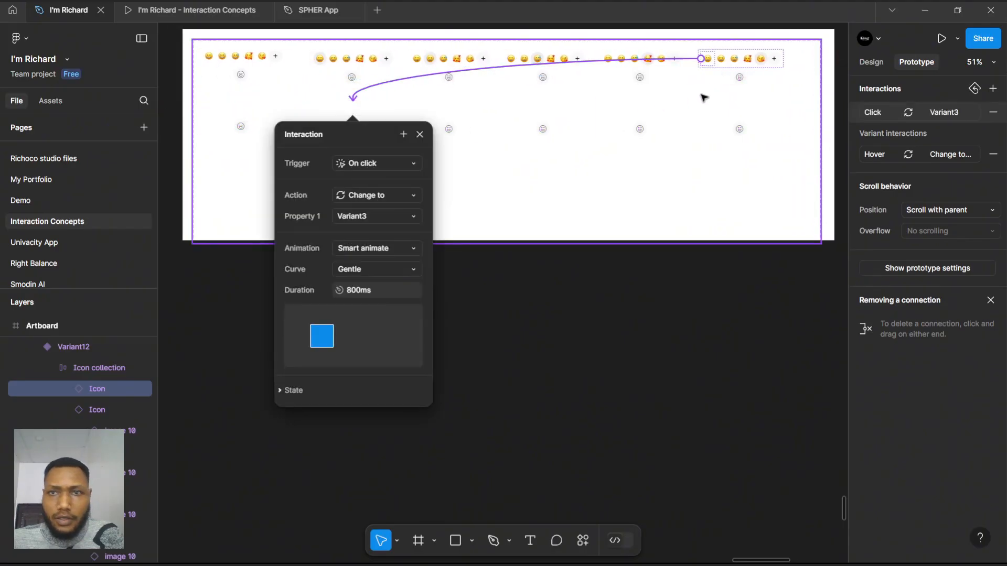
- Prototype Variant12's second emoji to change to Variant5 and its third to Variant7 on click, with Smart animate, Gentle curve and 800ms duration
{"action": "scroll", "coordinate": [751, 77], "scroll_direction": "up", "scroll_amount": 2}
{"action": "left_click", "coordinate": [713, 54]}
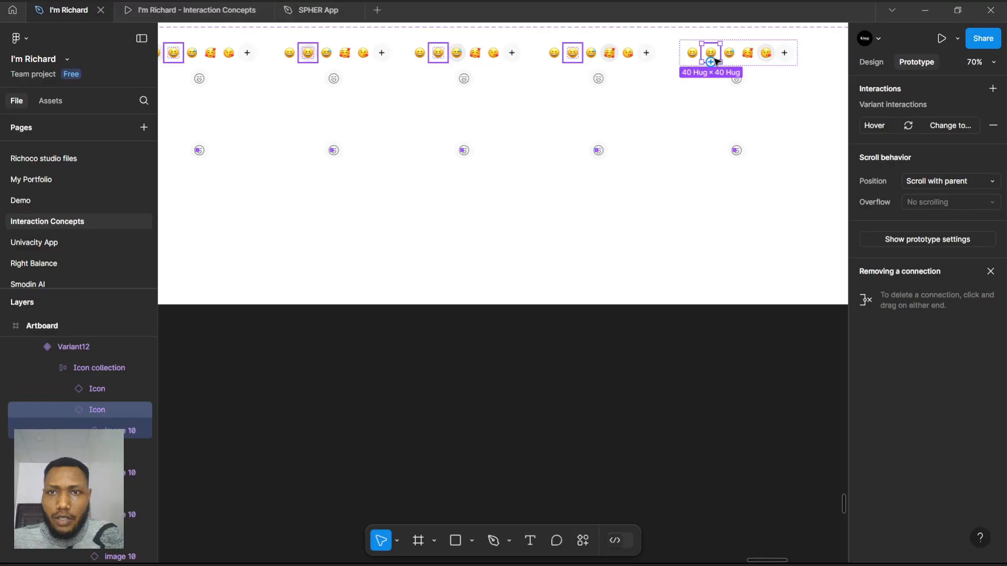
{"action": "left_click_drag", "start_coordinate": [710, 61], "coordinate": [346, 141]}
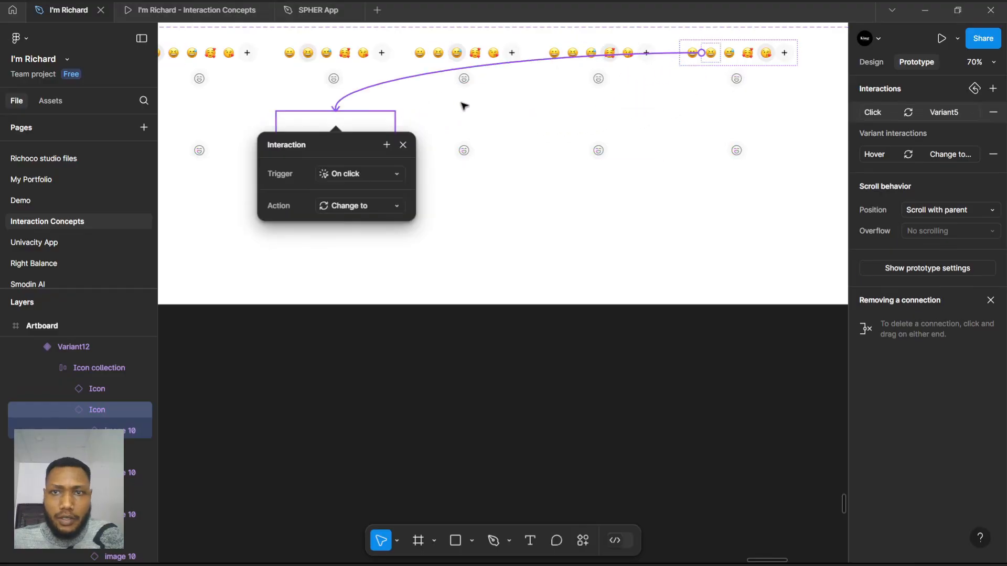
{"action": "left_click", "coordinate": [729, 61]}
{"action": "left_click_drag", "start_coordinate": [729, 61], "coordinate": [463, 146]}
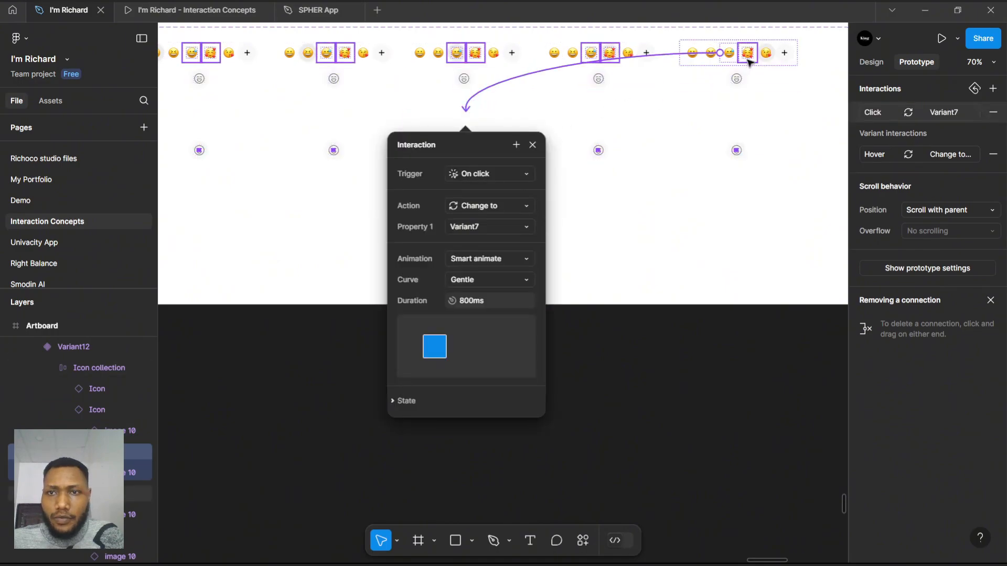
- Prototype Variant12's fourth emoji to change to Variant9 and its fifth to Variant11 on click, with Smart animate, Gentle curve and 800ms duration
{"action": "key", "text": "ctrl+z"}
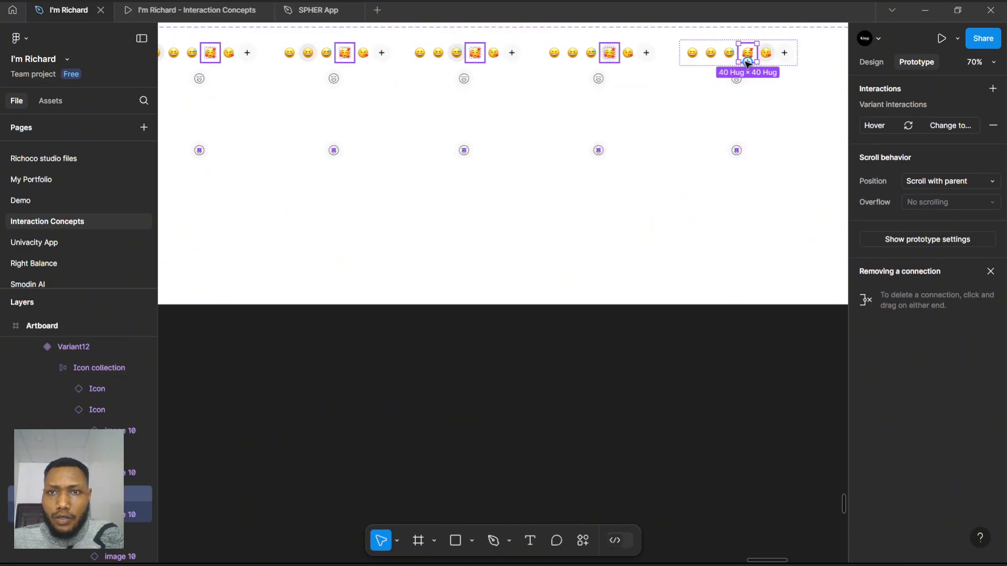
{"action": "left_click_drag", "start_coordinate": [747, 63], "coordinate": [596, 142]}
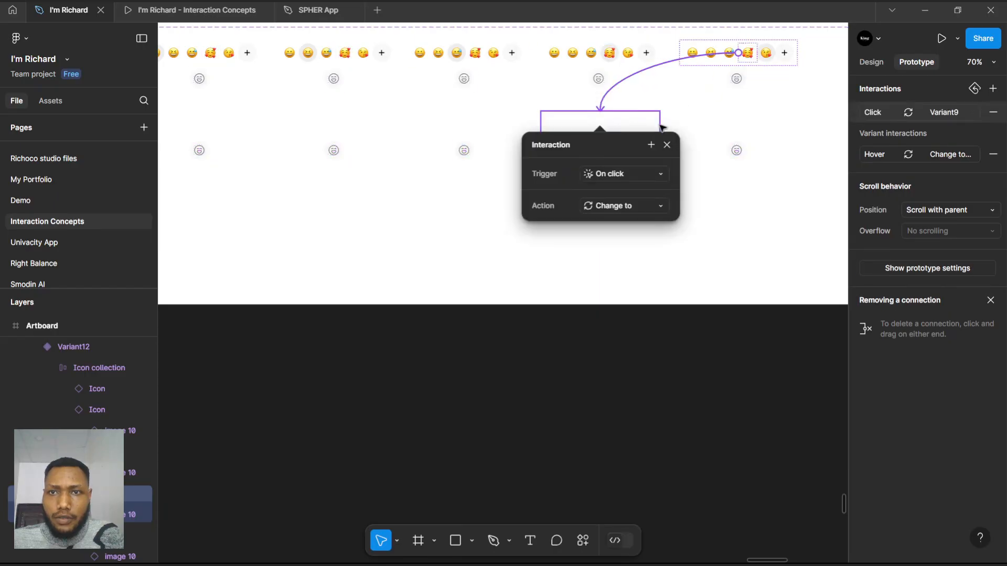
{"action": "left_click", "coordinate": [767, 59]}
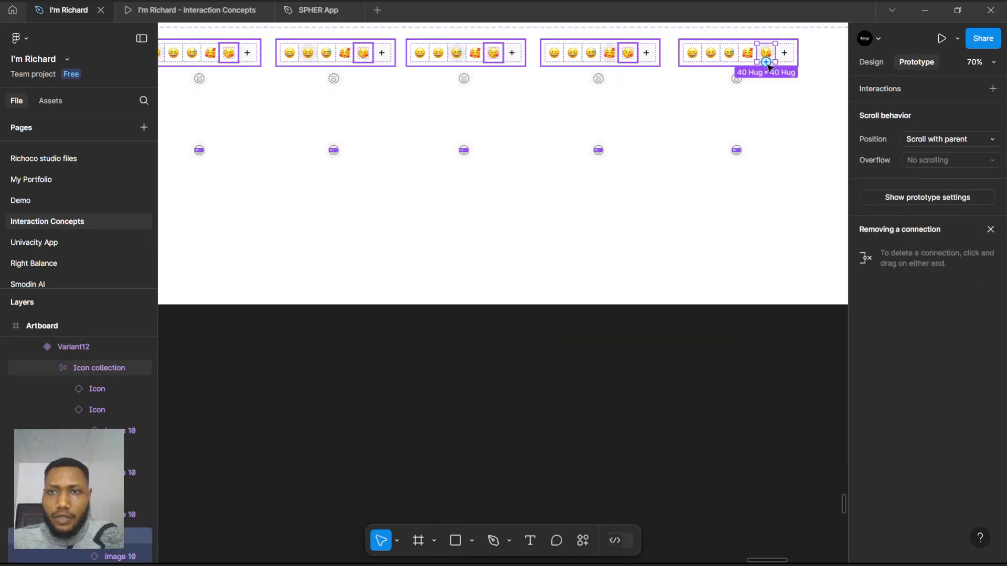
{"action": "mouse_move", "coordinate": [740, 124]}
{"action": "left_mouse_down"}
{"action": "mouse_move", "coordinate": [734, 146]}
{"action": "mouse_move", "coordinate": [733, 131]}
{"action": "left_mouse_up"}
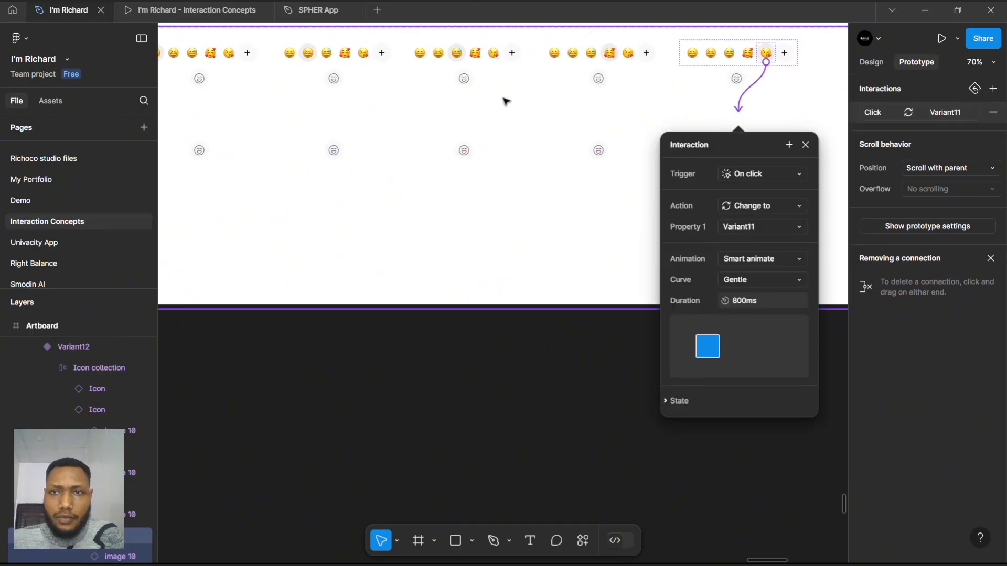
{"action": "scroll", "coordinate": [505, 101], "scroll_direction": "down", "scroll_amount": 2}
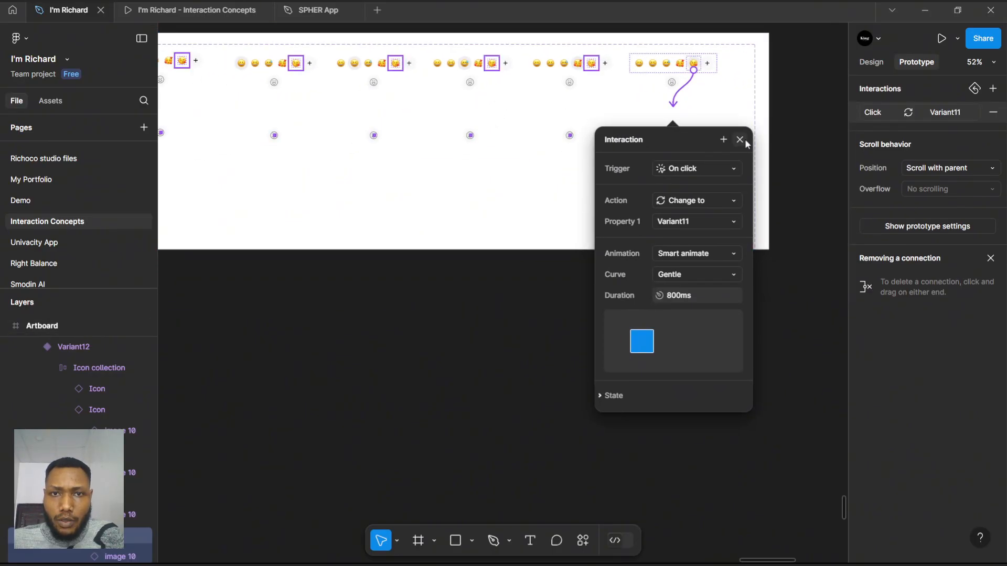
{"action": "left_click", "coordinate": [740, 140]}
- Draw a new frame of about 769 × 535 on the empty canvas below the Artboard
{"action": "scroll", "coordinate": [553, 102], "scroll_direction": "down", "scroll_amount": 2}
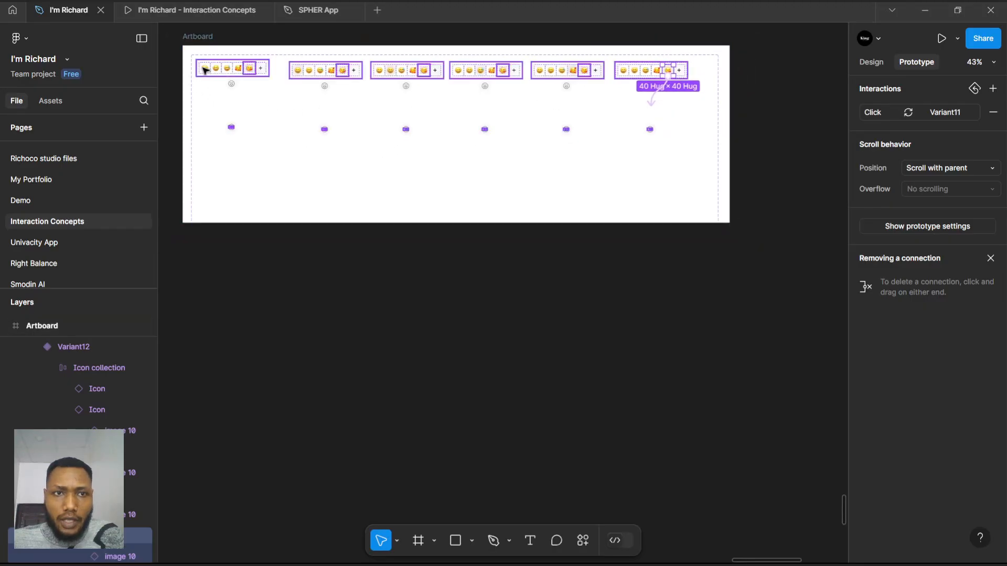
{"action": "scroll", "coordinate": [203, 68], "scroll_direction": "up", "scroll_amount": 3}
{"action": "scroll", "coordinate": [208, 76], "scroll_direction": "down", "scroll_amount": 3}
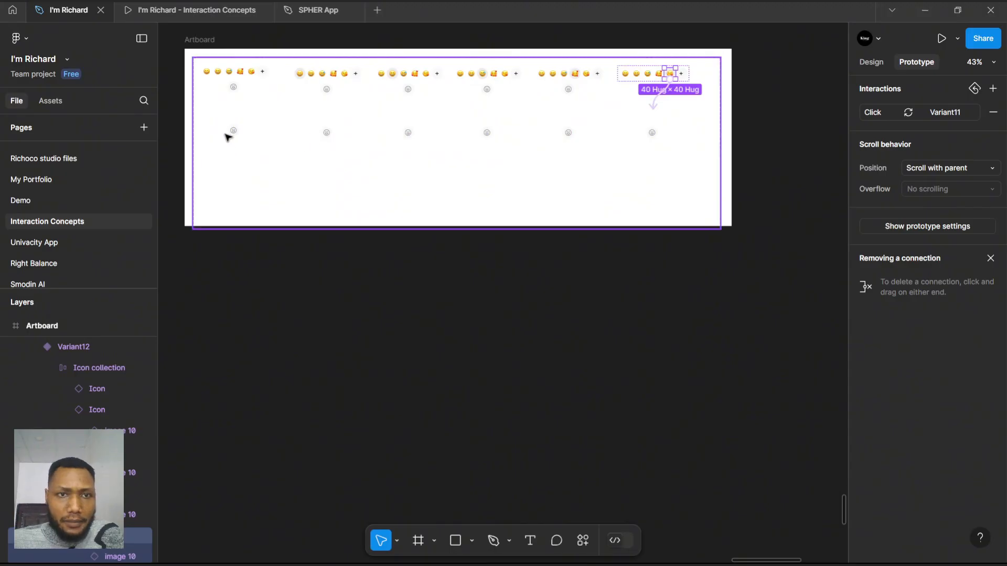
{"action": "scroll", "coordinate": [348, 95], "scroll_direction": "down", "scroll_amount": 2}
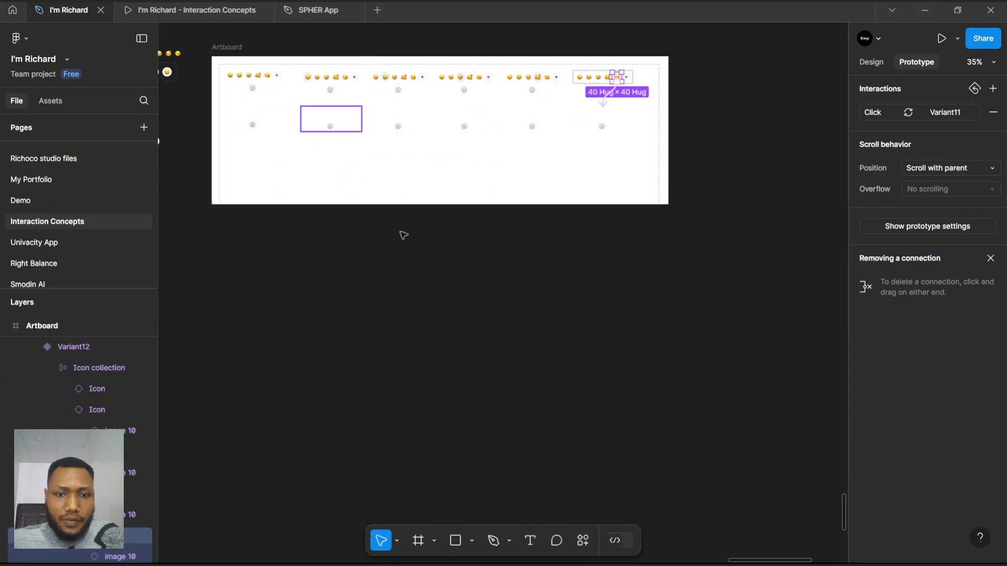
{"action": "key", "text": "f"}
{"action": "scroll", "coordinate": [390, 210], "scroll_direction": "down", "scroll_amount": 5}
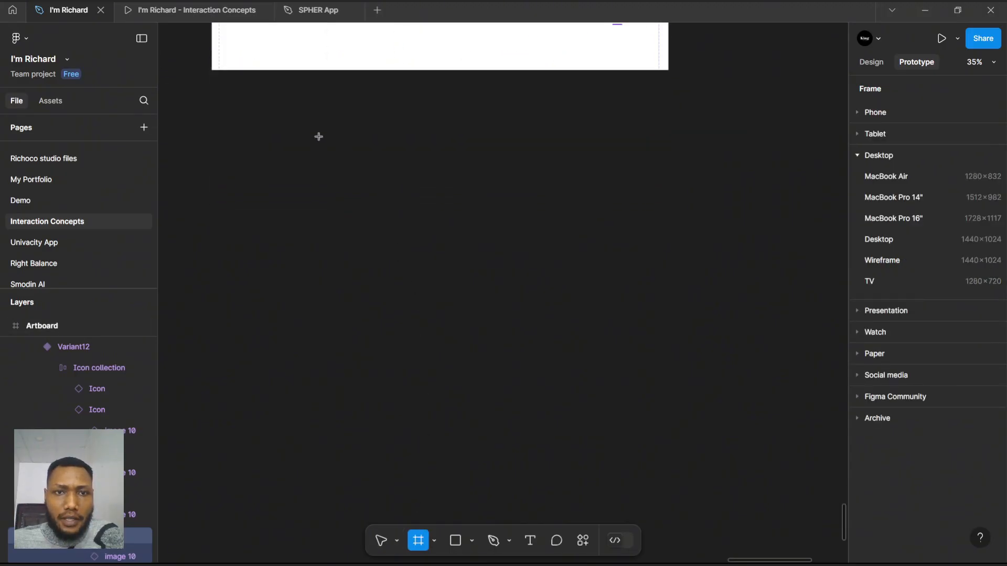
{"action": "left_click_drag", "start_coordinate": [319, 136], "coordinate": [497, 261]}
{"action": "scroll", "coordinate": [419, 133], "scroll_direction": "down", "scroll_amount": 2}
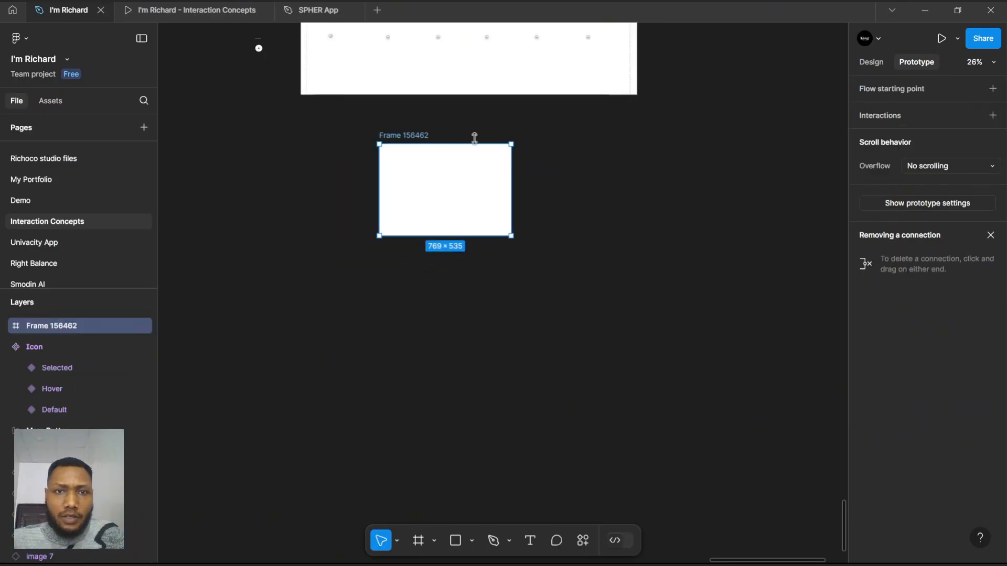
- Place an instance of the Reaction component's Default variant in the new frame and centre it horizontally and vertically
{"action": "scroll", "coordinate": [387, 94], "scroll_direction": "up", "scroll_amount": 1}
{"action": "scroll", "coordinate": [362, 92], "scroll_direction": "up", "scroll_amount": 4}
{"action": "scroll", "coordinate": [341, 93], "scroll_direction": "up", "scroll_amount": 1}
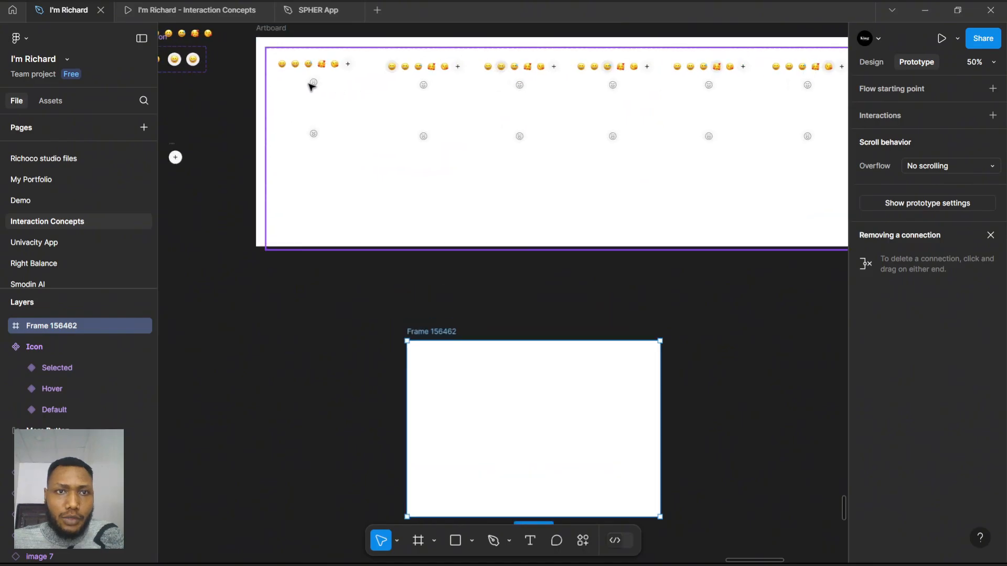
{"action": "left_click", "coordinate": [312, 83]}
{"action": "left_click", "coordinate": [331, 138]}
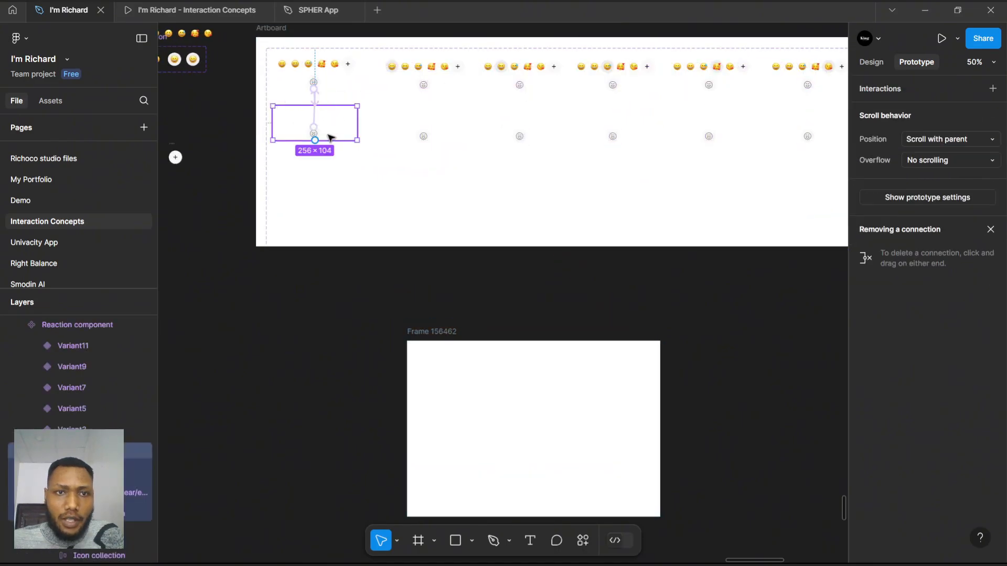
{"action": "left_click", "coordinate": [860, 64]}
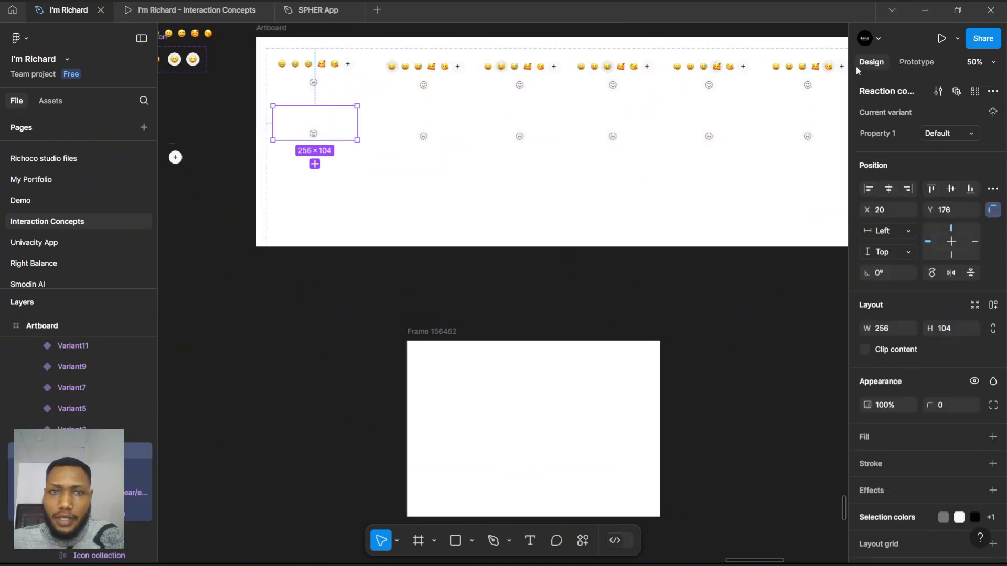
{"action": "left_click", "coordinate": [434, 136]}
{"action": "left_click", "coordinate": [324, 137]}
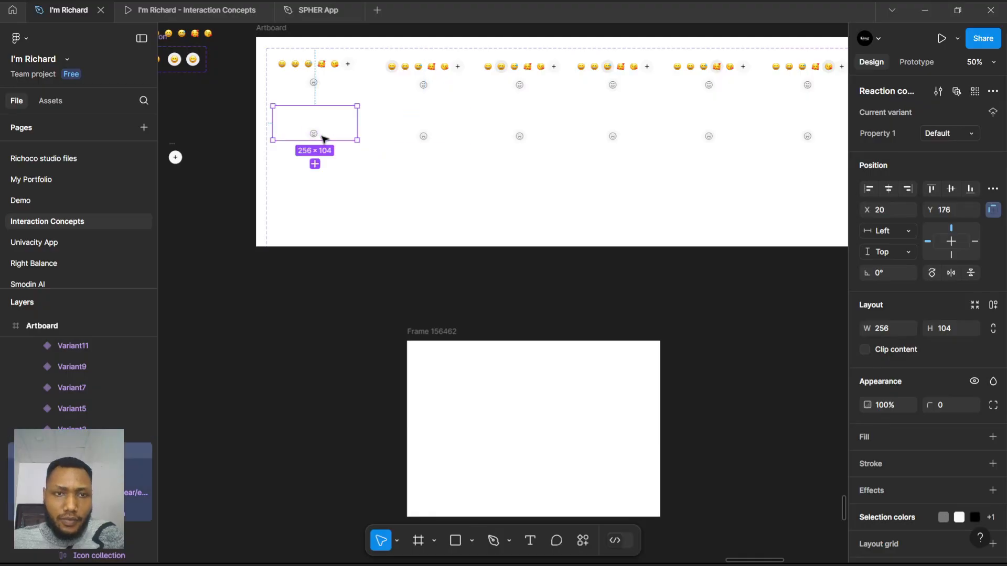
{"action": "scroll", "coordinate": [393, 108], "scroll_direction": "down", "scroll_amount": 4}
{"action": "scroll", "coordinate": [695, 202], "scroll_direction": "up", "scroll_amount": 3}
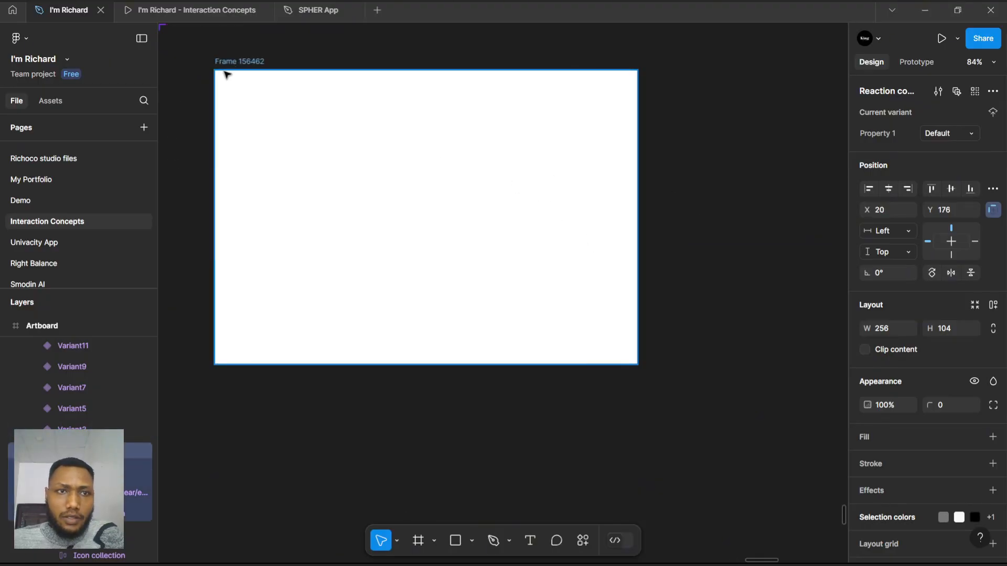
{"action": "left_click", "coordinate": [238, 63]}
{"action": "key", "text": "ctrl+v"}
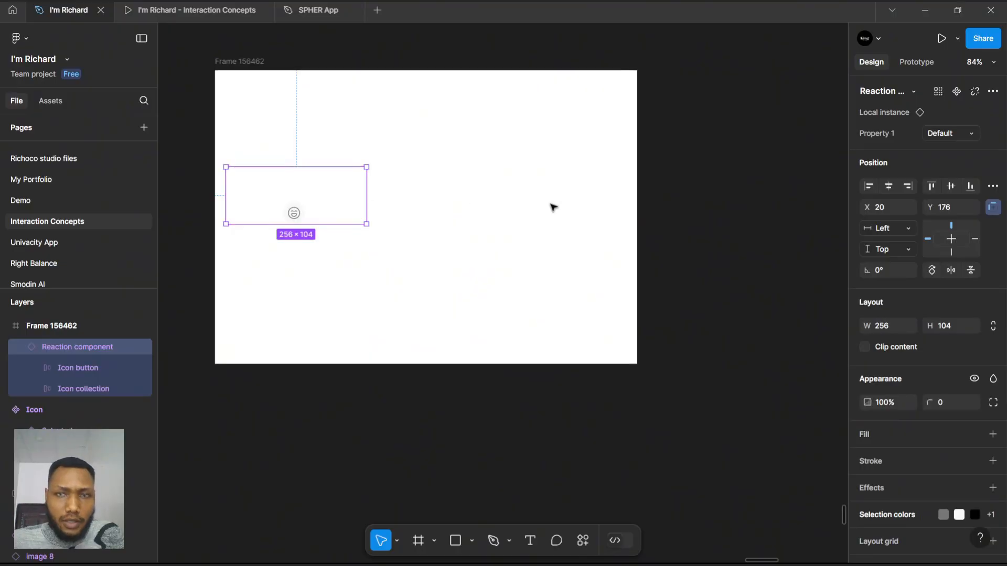
{"action": "key", "text": "alt+v"}
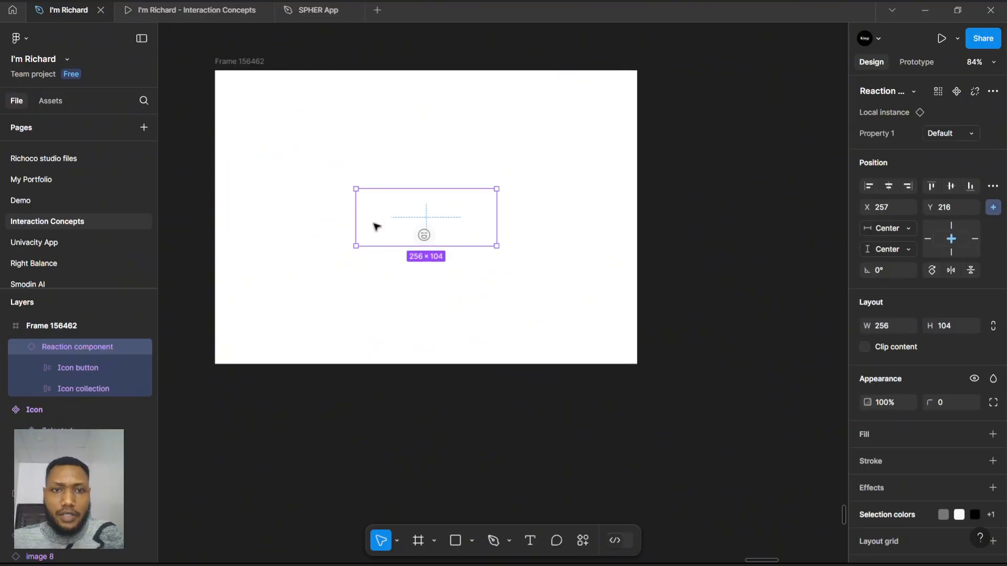
- Preview the new frame's prototype to check how the emoji bar opens and reacts, and close the preview
{"action": "scroll", "coordinate": [416, 180], "scroll_direction": "up", "scroll_amount": 3}
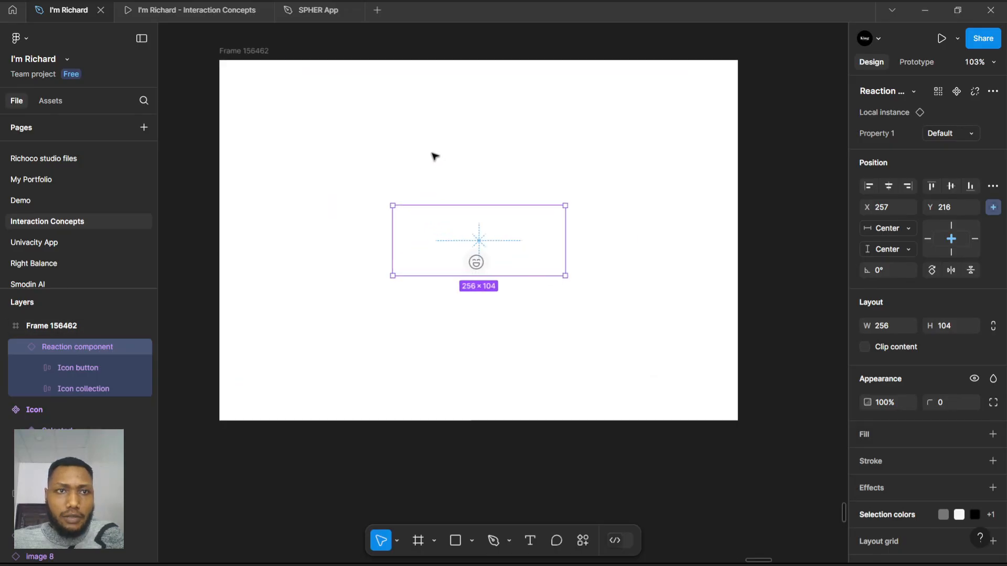
{"action": "left_click", "coordinate": [244, 58]}
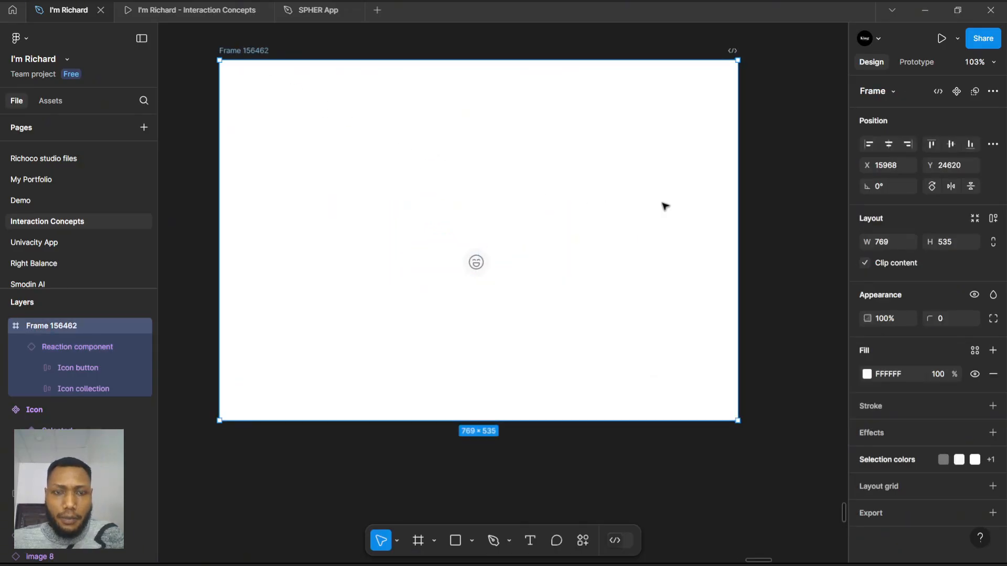
{"action": "key", "text": "shift+space"}
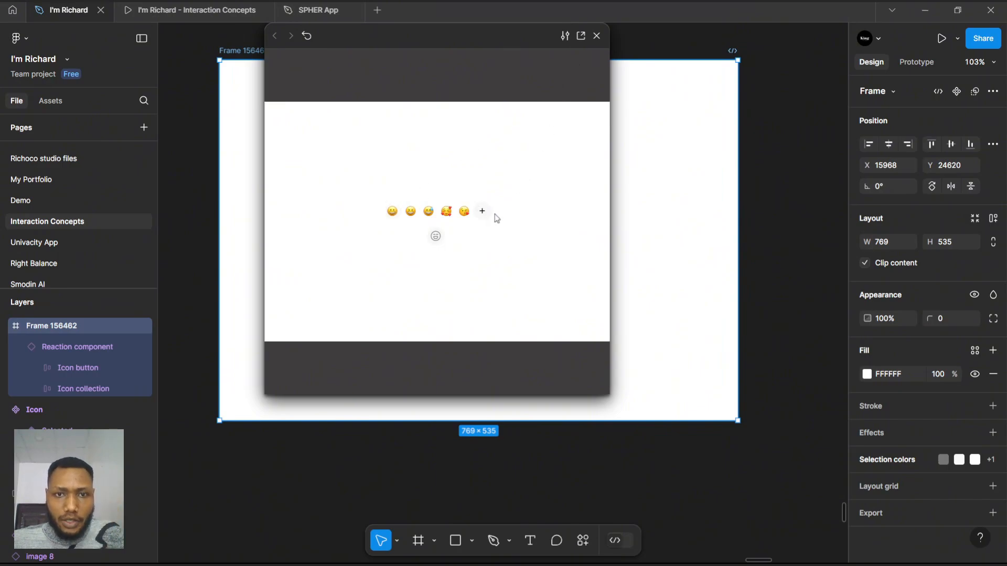
{"action": "left_click", "coordinate": [598, 36]}
- Add an inside stroke of weight 1 in colour EEEEEE to the emoji bars of all six revealed variants
{"action": "scroll", "coordinate": [614, 155], "scroll_direction": "down", "scroll_amount": 10}
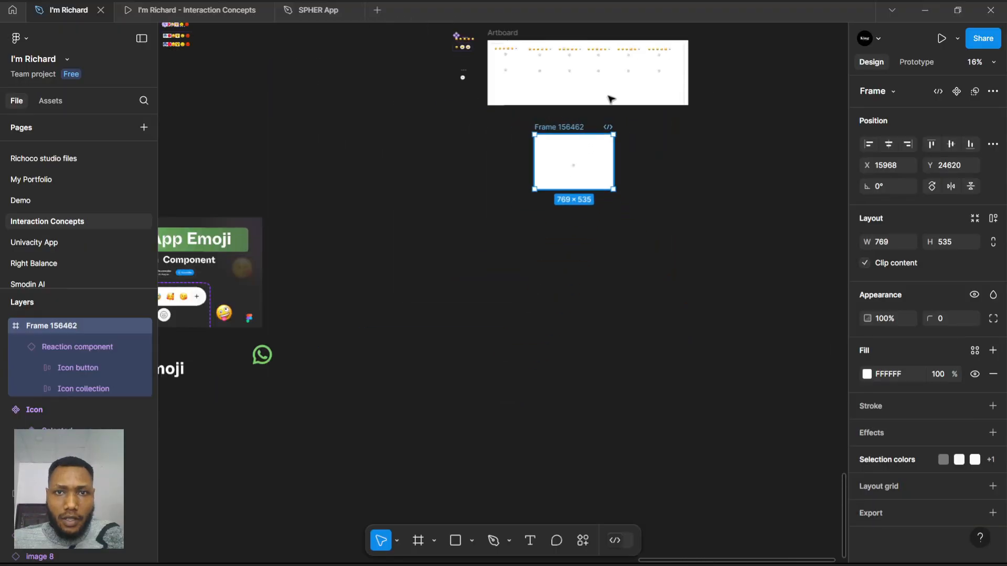
{"action": "scroll", "coordinate": [613, 34], "scroll_direction": "up", "scroll_amount": 5}
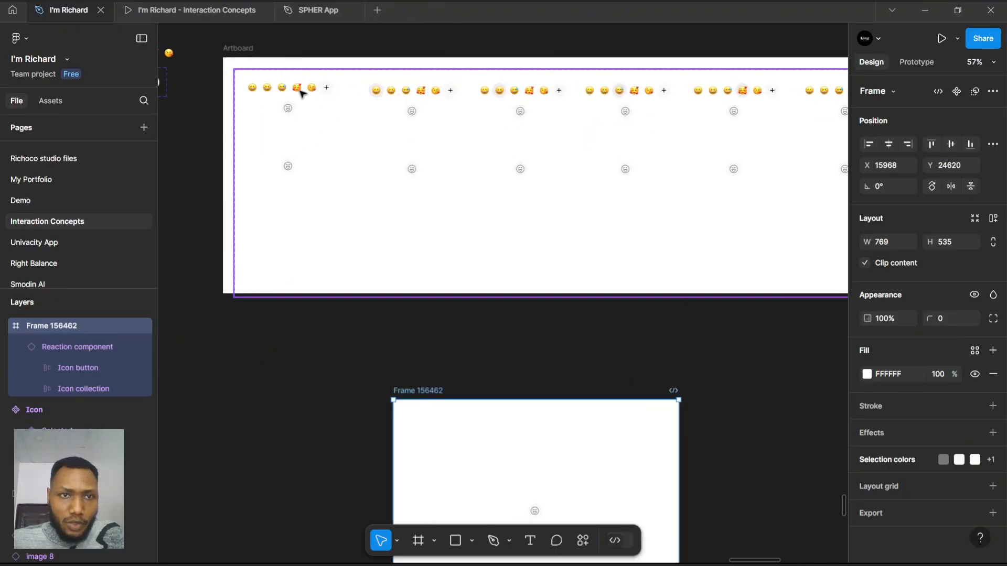
{"action": "left_click", "coordinate": [303, 94]}
{"action": "double_click", "coordinate": [303, 94]}
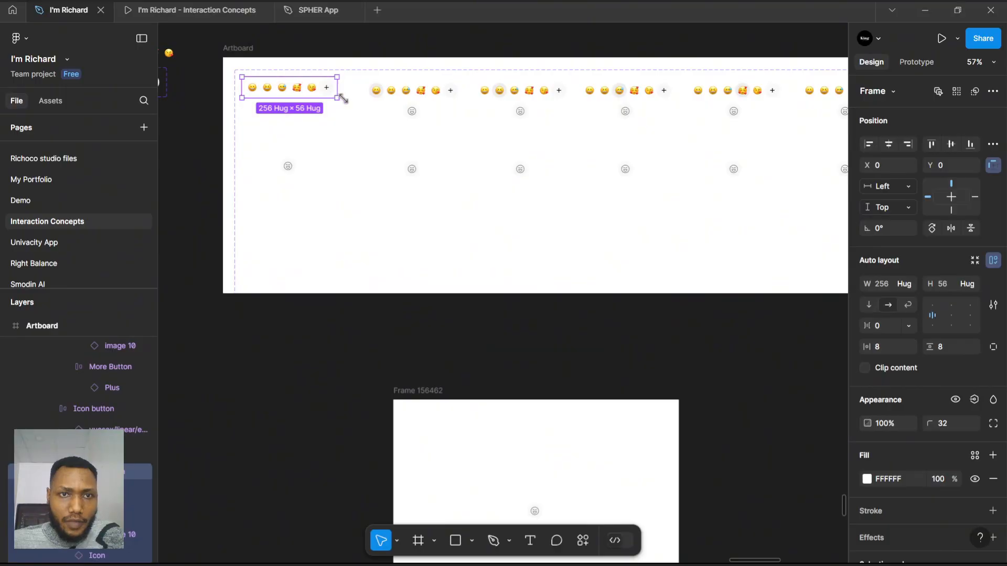
{"action": "left_click", "coordinate": [375, 98], "text": "shift"}
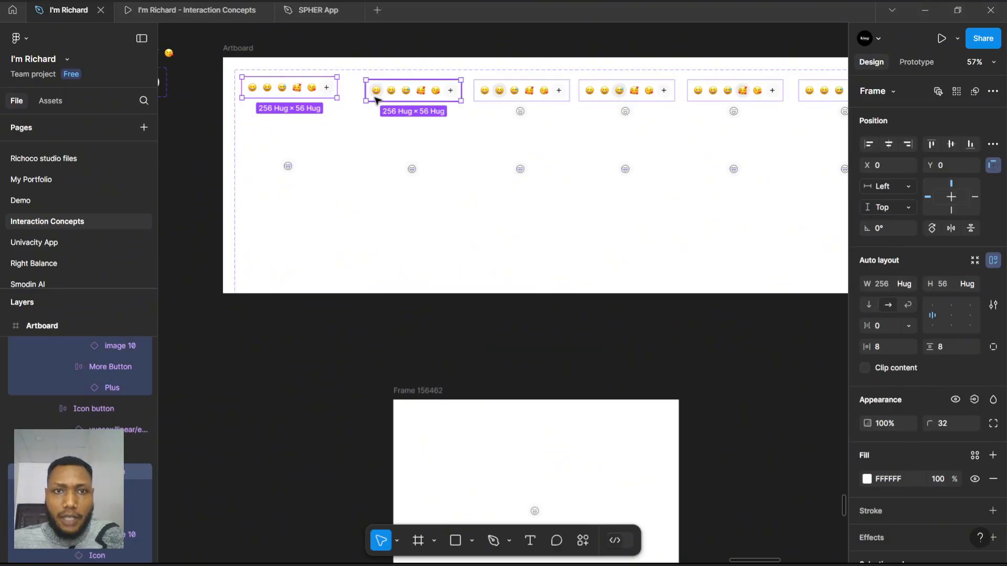
{"action": "left_click", "coordinate": [501, 97], "text": "shift"}
{"action": "left_click", "coordinate": [599, 104], "text": "shift"}
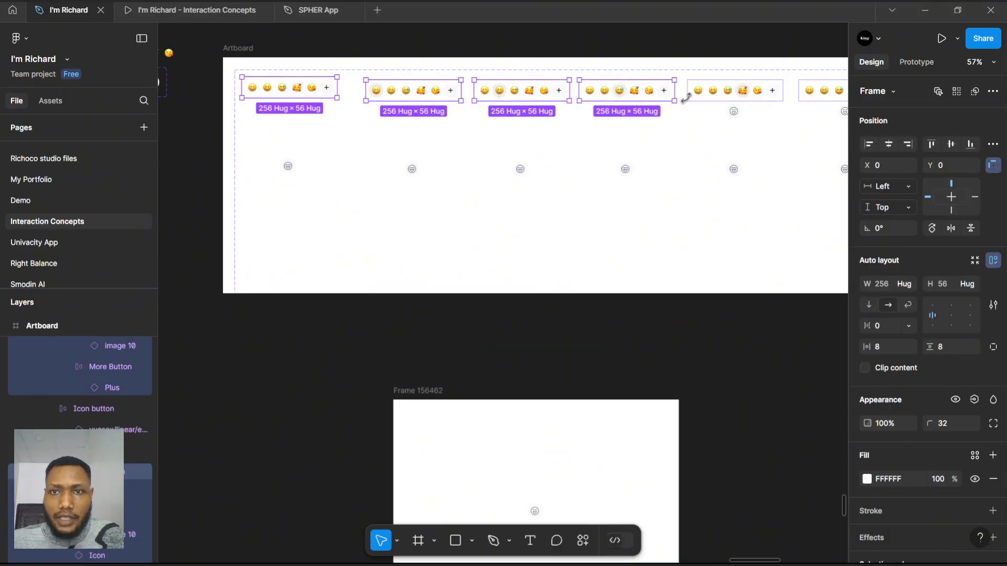
{"action": "left_click", "coordinate": [708, 101], "text": "shift"}
{"action": "left_click", "coordinate": [805, 92], "text": "shift"}
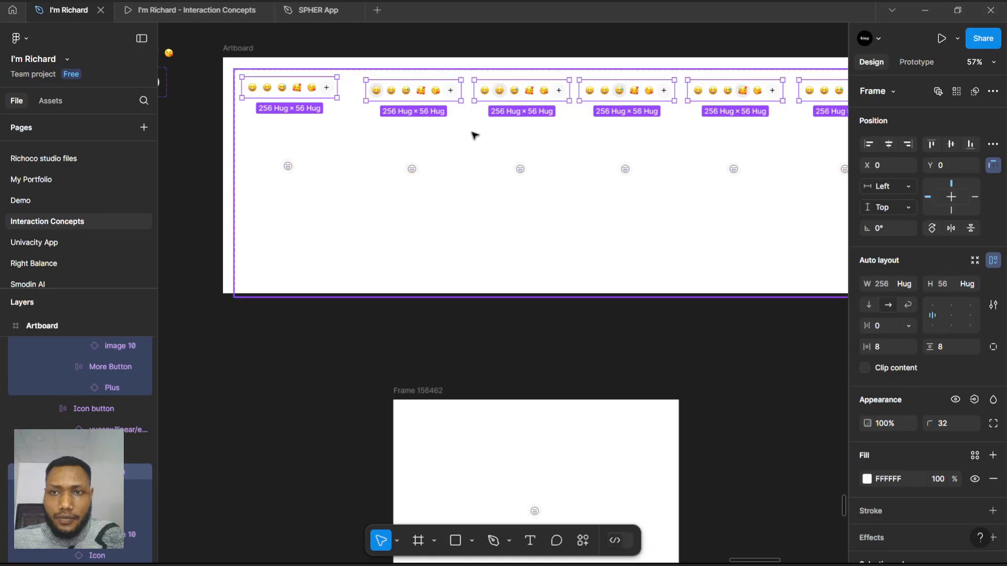
{"action": "scroll", "coordinate": [301, 111], "scroll_direction": "down", "scroll_amount": 3}
{"action": "scroll", "coordinate": [948, 404], "scroll_direction": "down", "scroll_amount": 4}
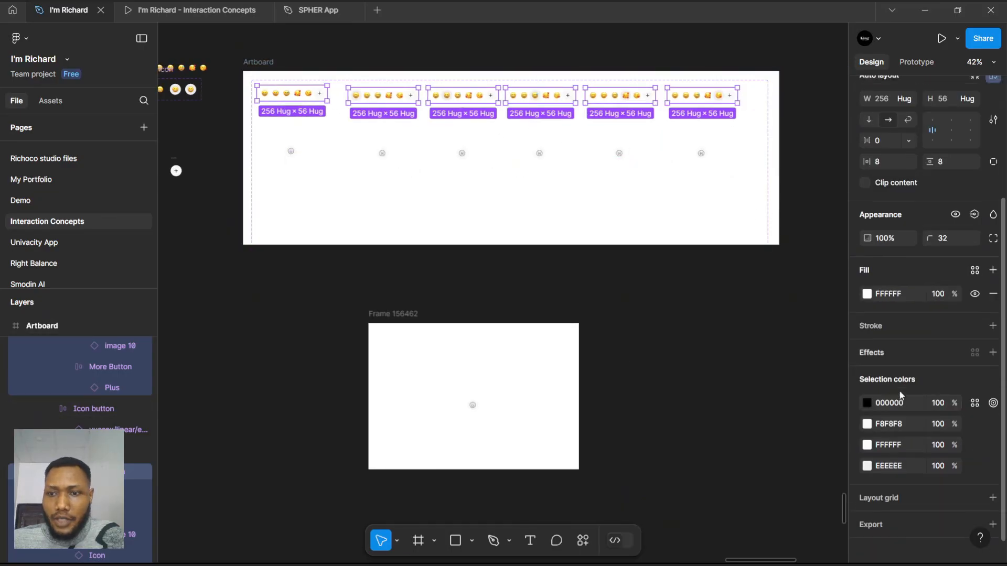
{"action": "left_click", "coordinate": [992, 319]}
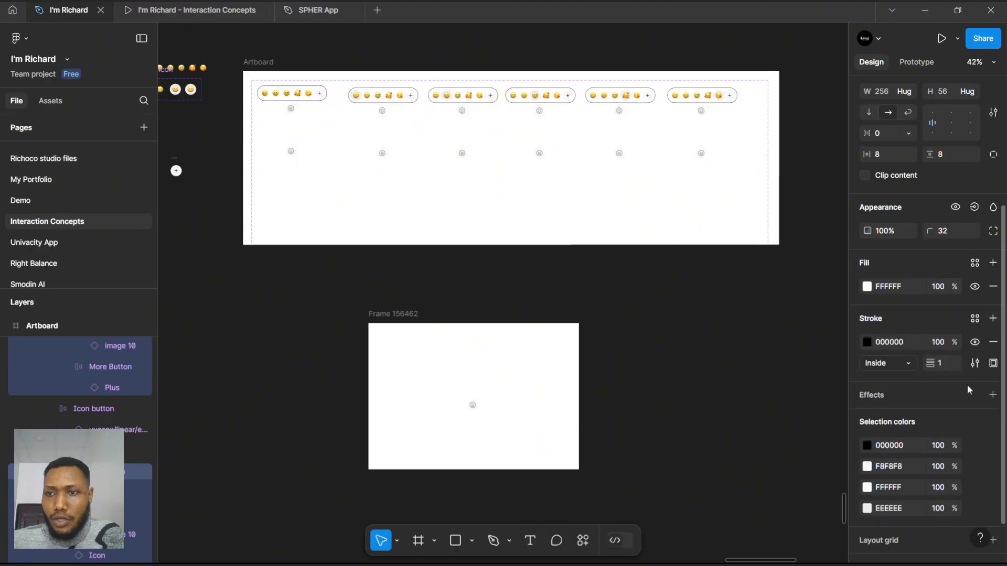
{"action": "scroll", "coordinate": [257, 78], "scroll_direction": "up", "scroll_amount": 3}
{"action": "scroll", "coordinate": [252, 80], "scroll_direction": "up", "scroll_amount": 6}
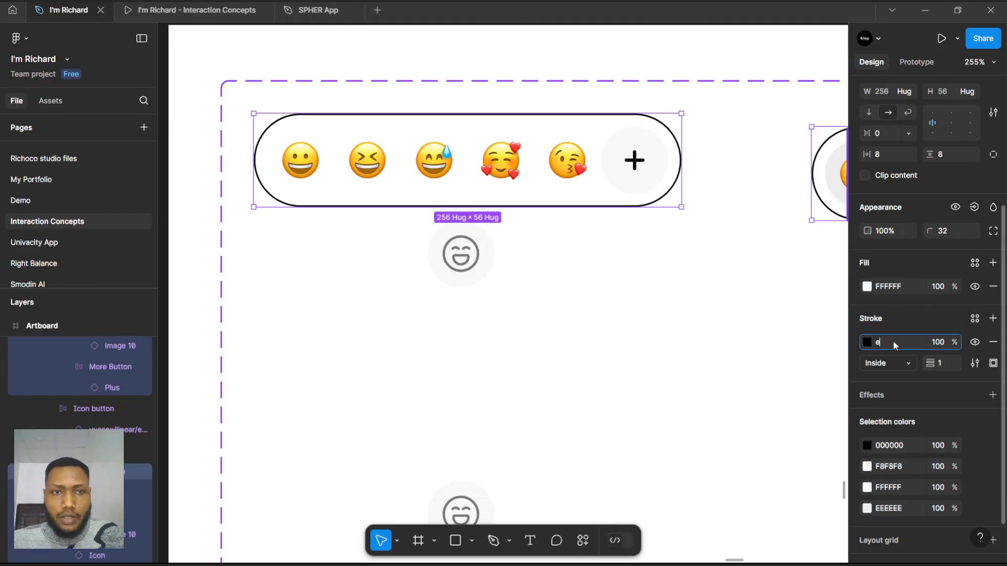
{"action": "key", "text": "Return"}
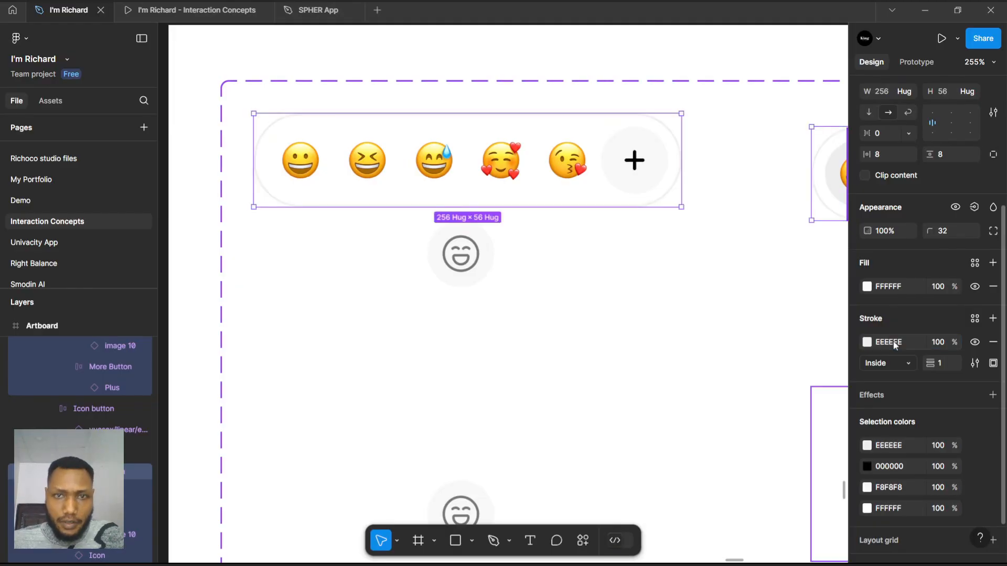
- Shrink the frame holding the reaction instance to about 485 × 337 and leave that frame selected
{"action": "scroll", "coordinate": [278, 125], "scroll_direction": "down", "scroll_amount": 6}
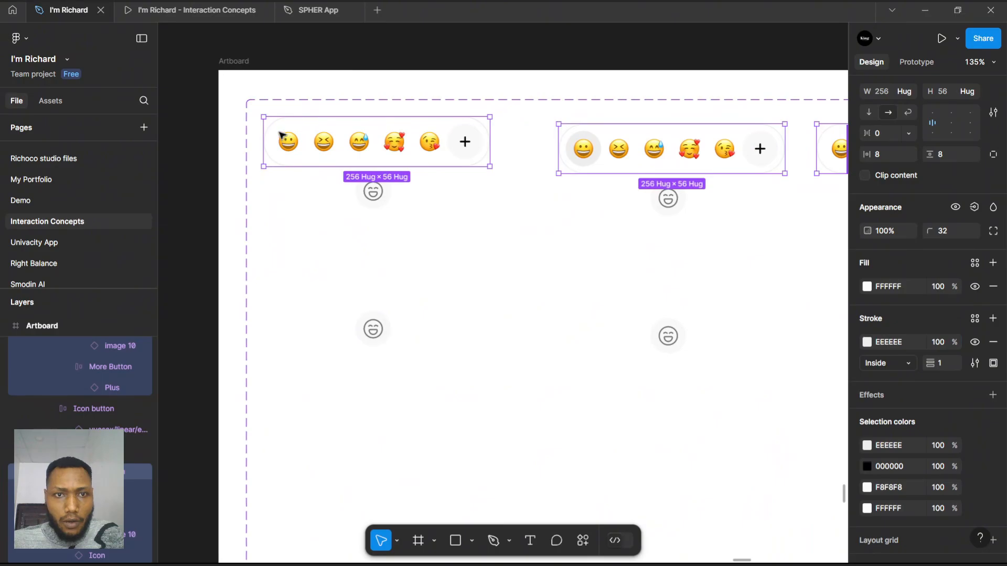
{"action": "scroll", "coordinate": [344, 119], "scroll_direction": "down", "scroll_amount": 6}
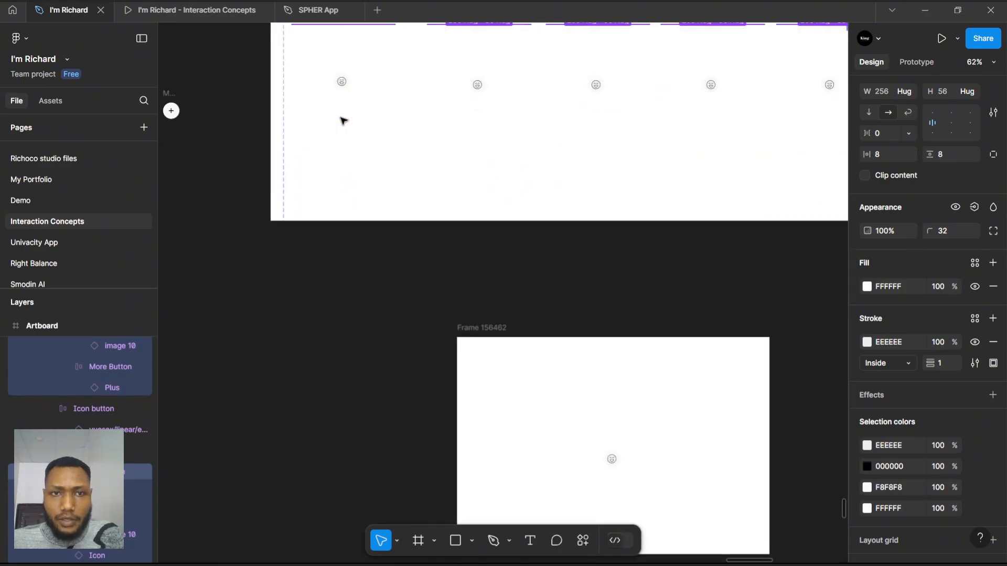
{"action": "scroll", "coordinate": [798, 179], "scroll_direction": "up", "scroll_amount": 3}
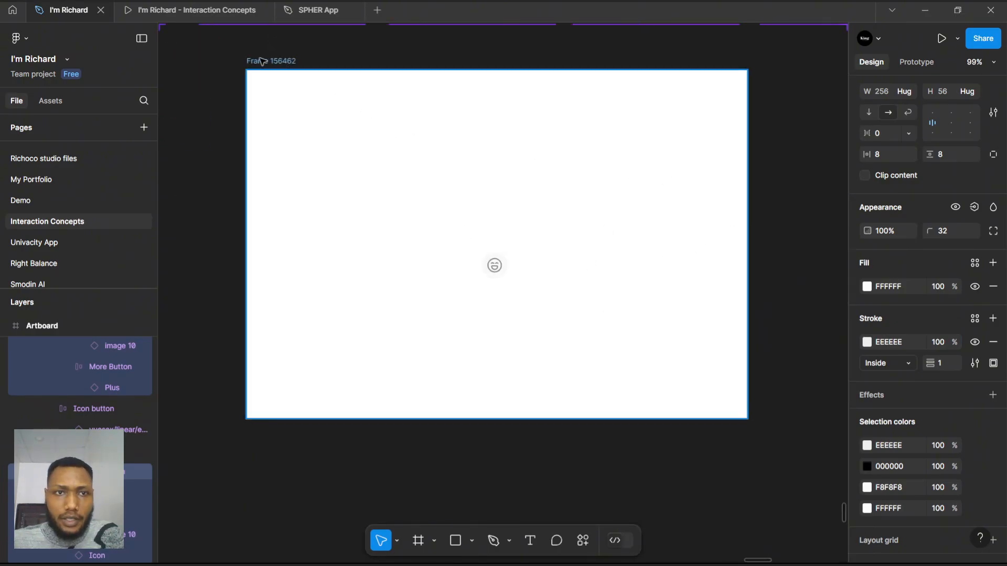
{"action": "left_click", "coordinate": [430, 142]}
{"action": "left_click_drag", "start_coordinate": [747, 418], "coordinate": [645, 353]}
{"action": "scroll", "coordinate": [538, 287], "scroll_direction": "up", "scroll_amount": 2}
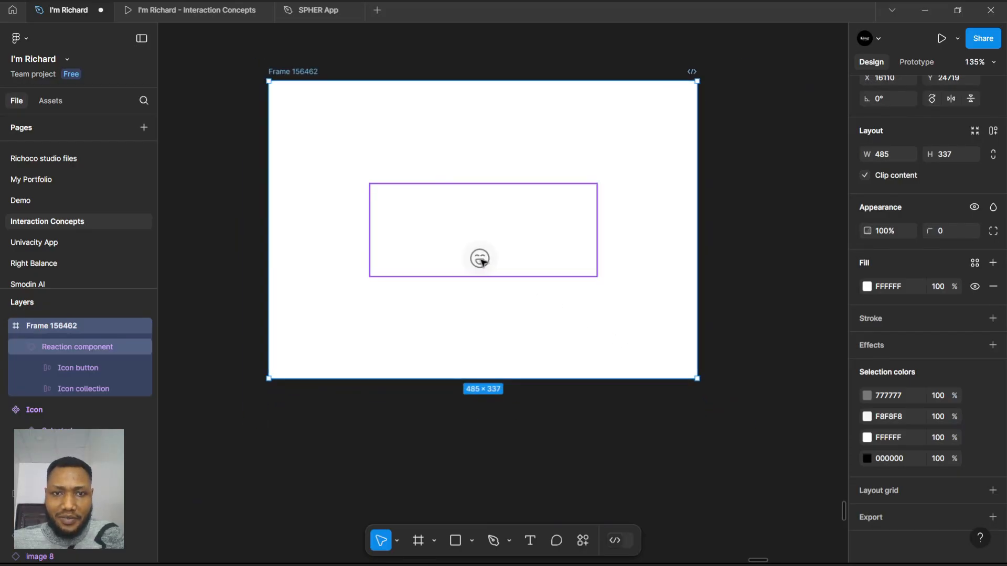
{"action": "left_click", "coordinate": [479, 260]}
{"action": "left_click", "coordinate": [298, 71]}
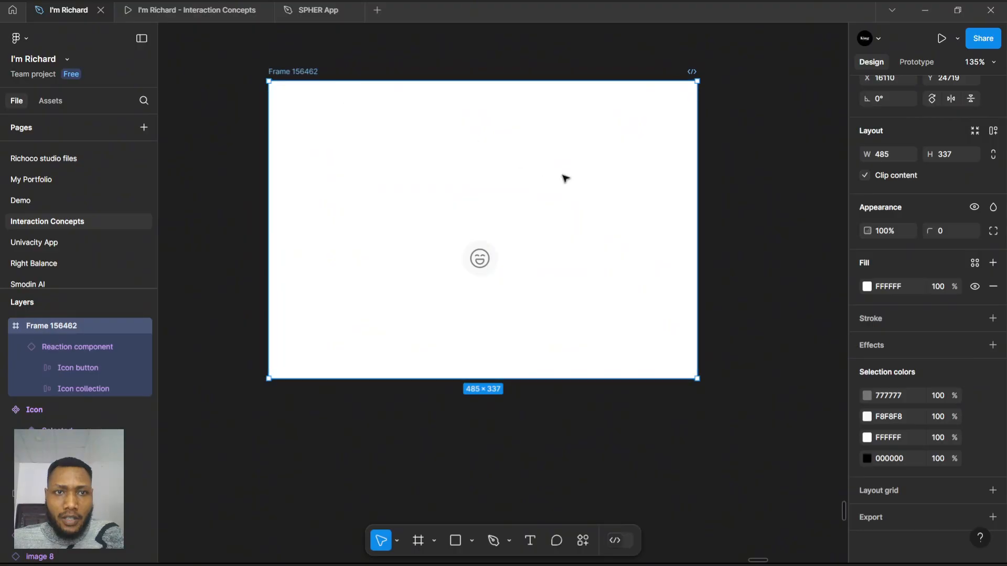
- Preview the resized frame's prototype and toggle the emoji bar several times to check its opening, closing and highlighting
{"action": "key", "text": "shift+space"}
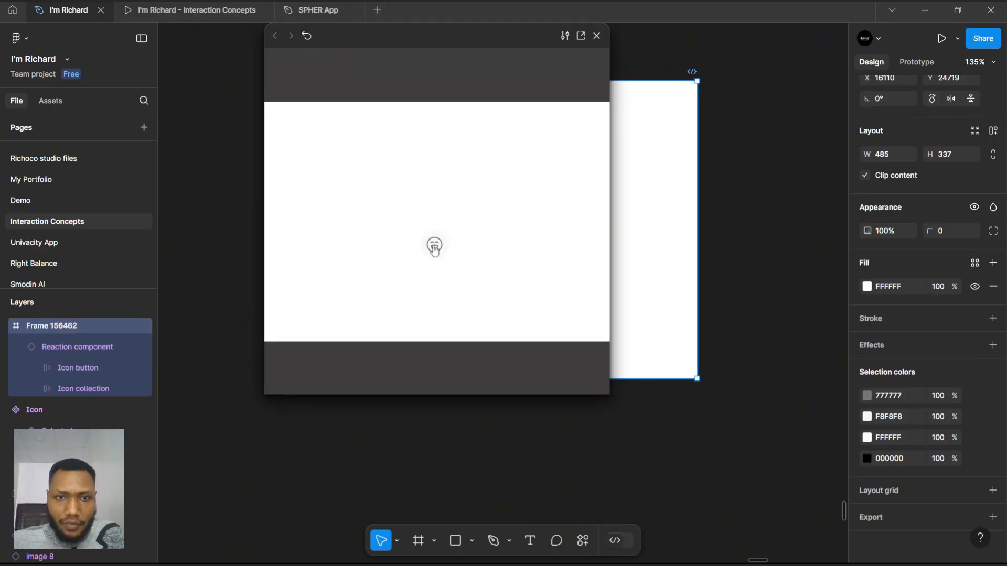
{"action": "left_click", "coordinate": [434, 246]}
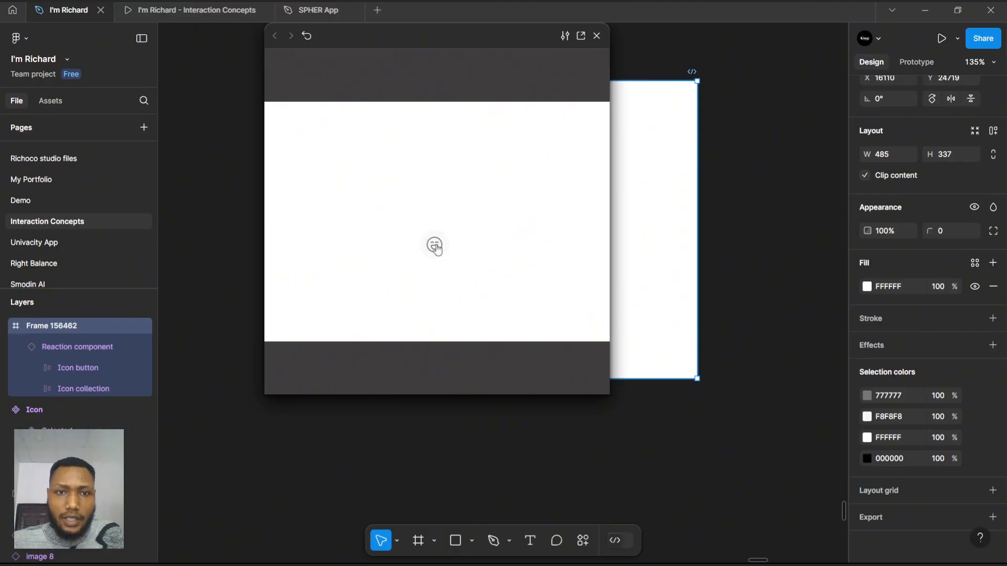
{"action": "left_click", "coordinate": [434, 246]}
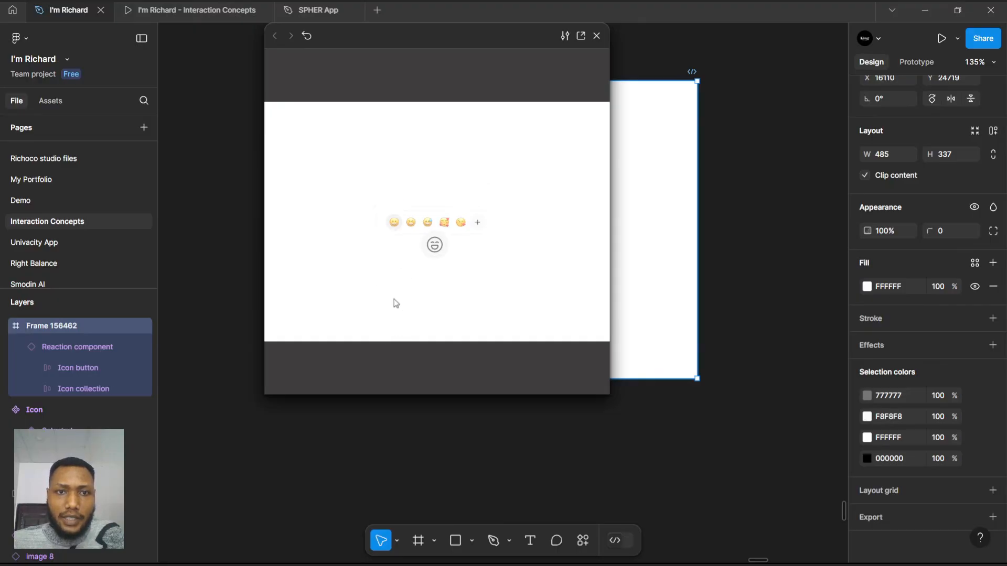
{"action": "left_click", "coordinate": [435, 250]}
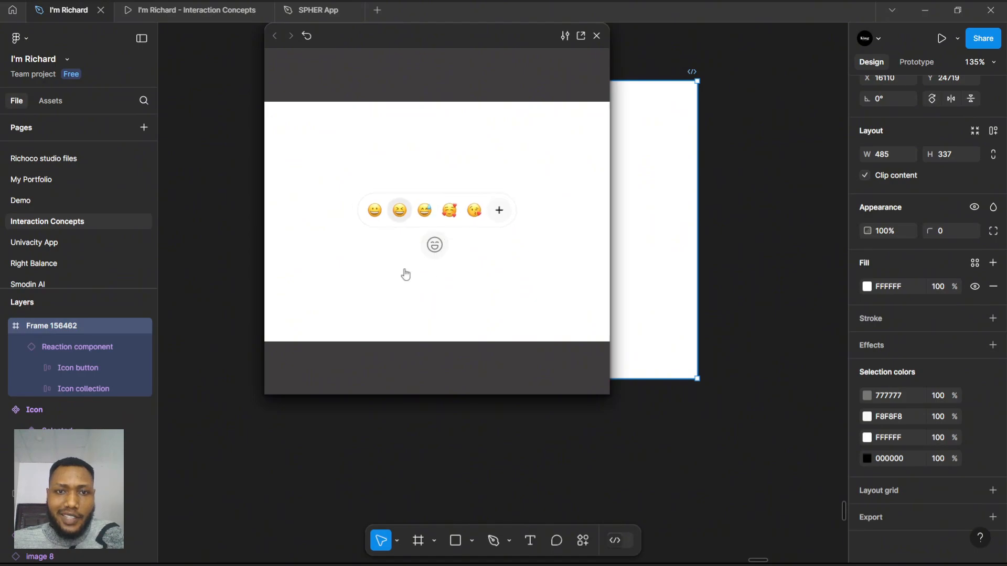
{"action": "left_click", "coordinate": [435, 251]}
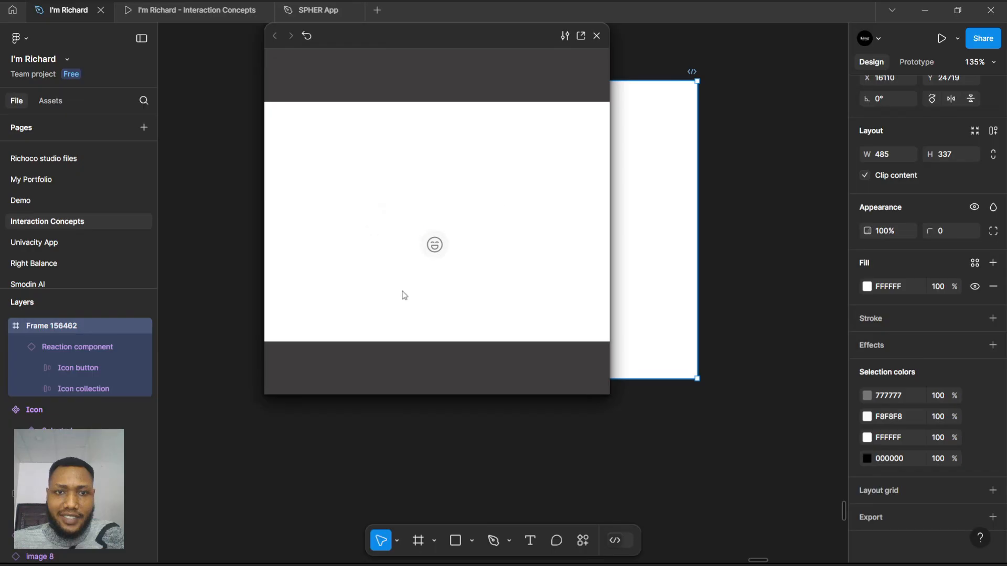
{"action": "left_click", "coordinate": [435, 246]}
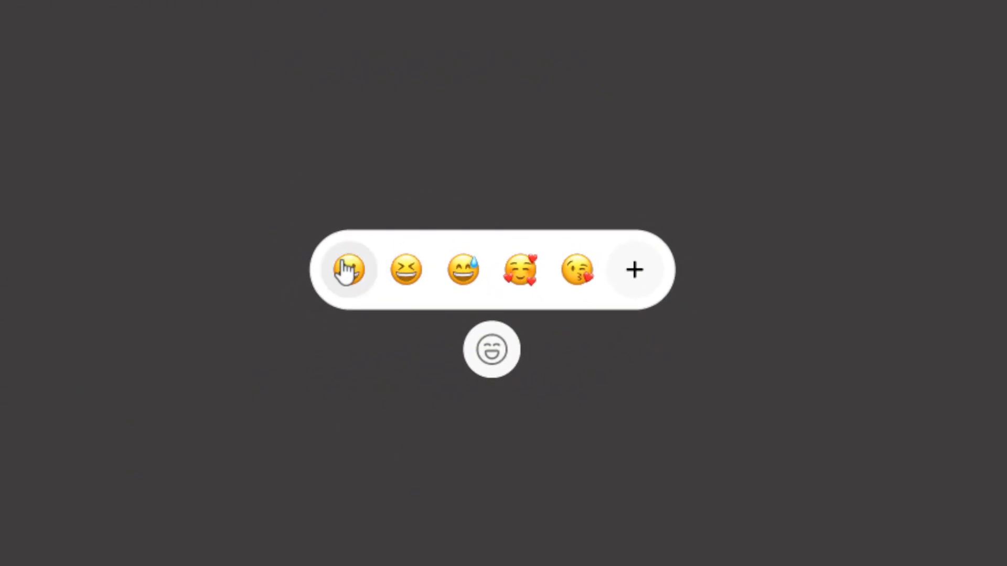
- Test the reaction component in the full-screen view on the dark background, repeatedly opening and closing its emoji bar
{"action": "left_click", "coordinate": [491, 350]}
{"action": "left_click", "coordinate": [472, 374]}
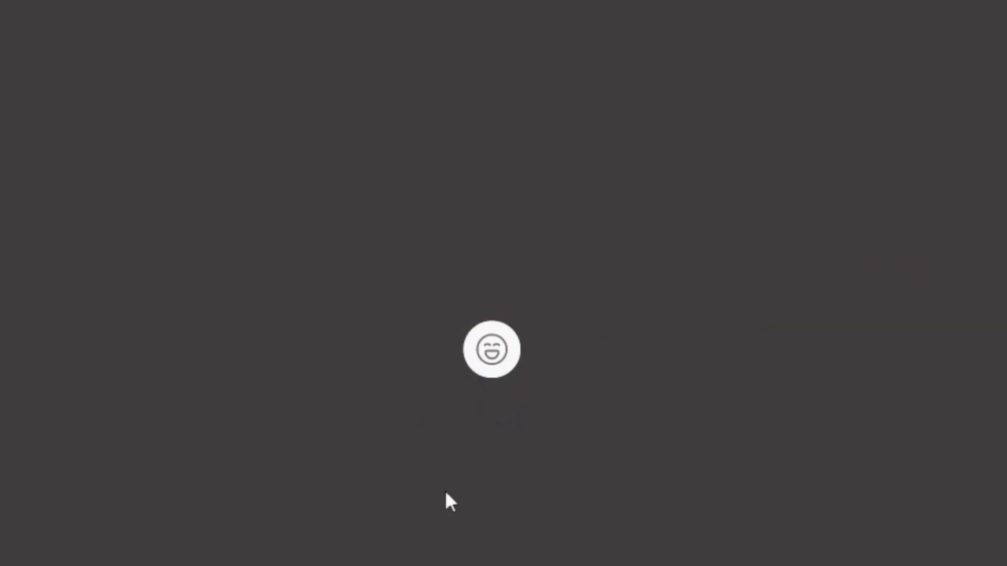
{"action": "left_click", "coordinate": [494, 356]}
{"action": "left_click", "coordinate": [489, 358]}
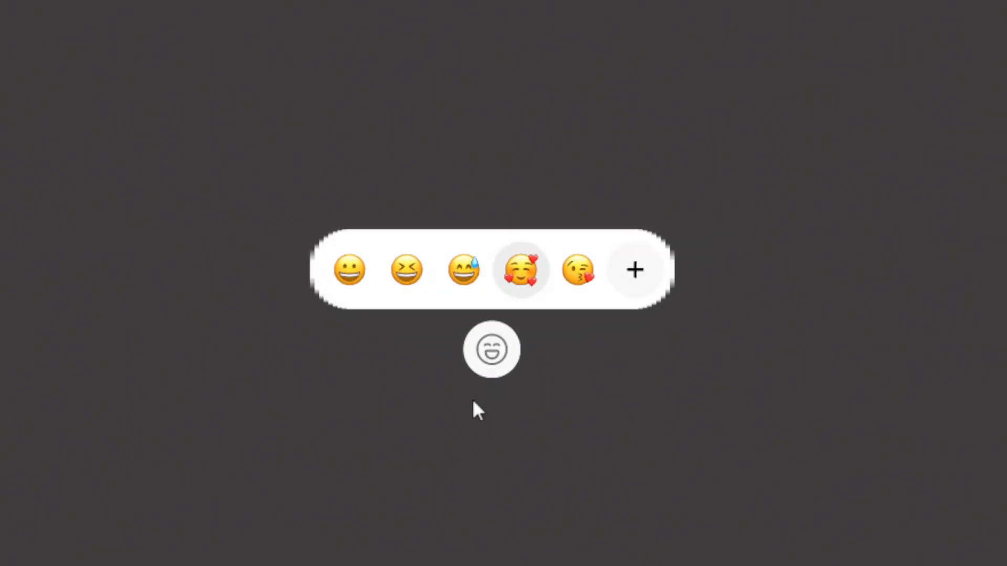